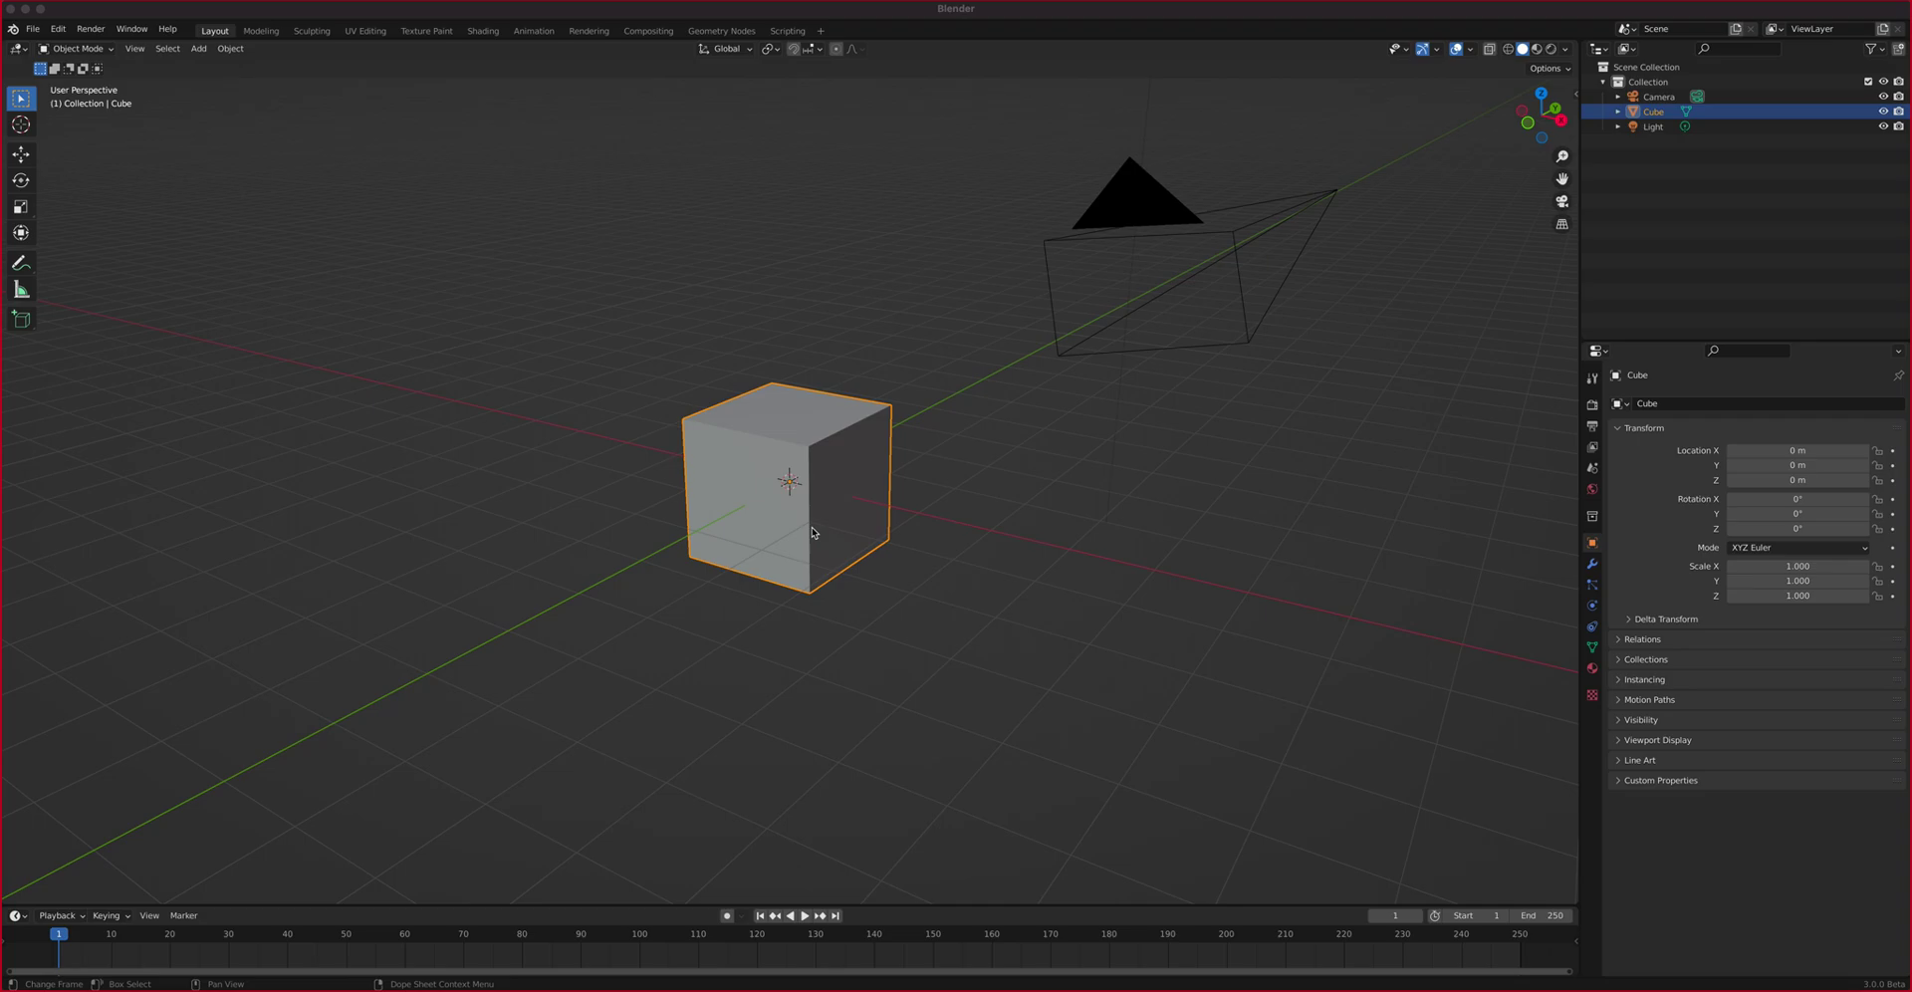
Enable the Screencast Keys overlay for the 3D viewport
{"action": "middle_click_drag", "start_coordinate": [827, 495], "coordinate": [807, 498]}
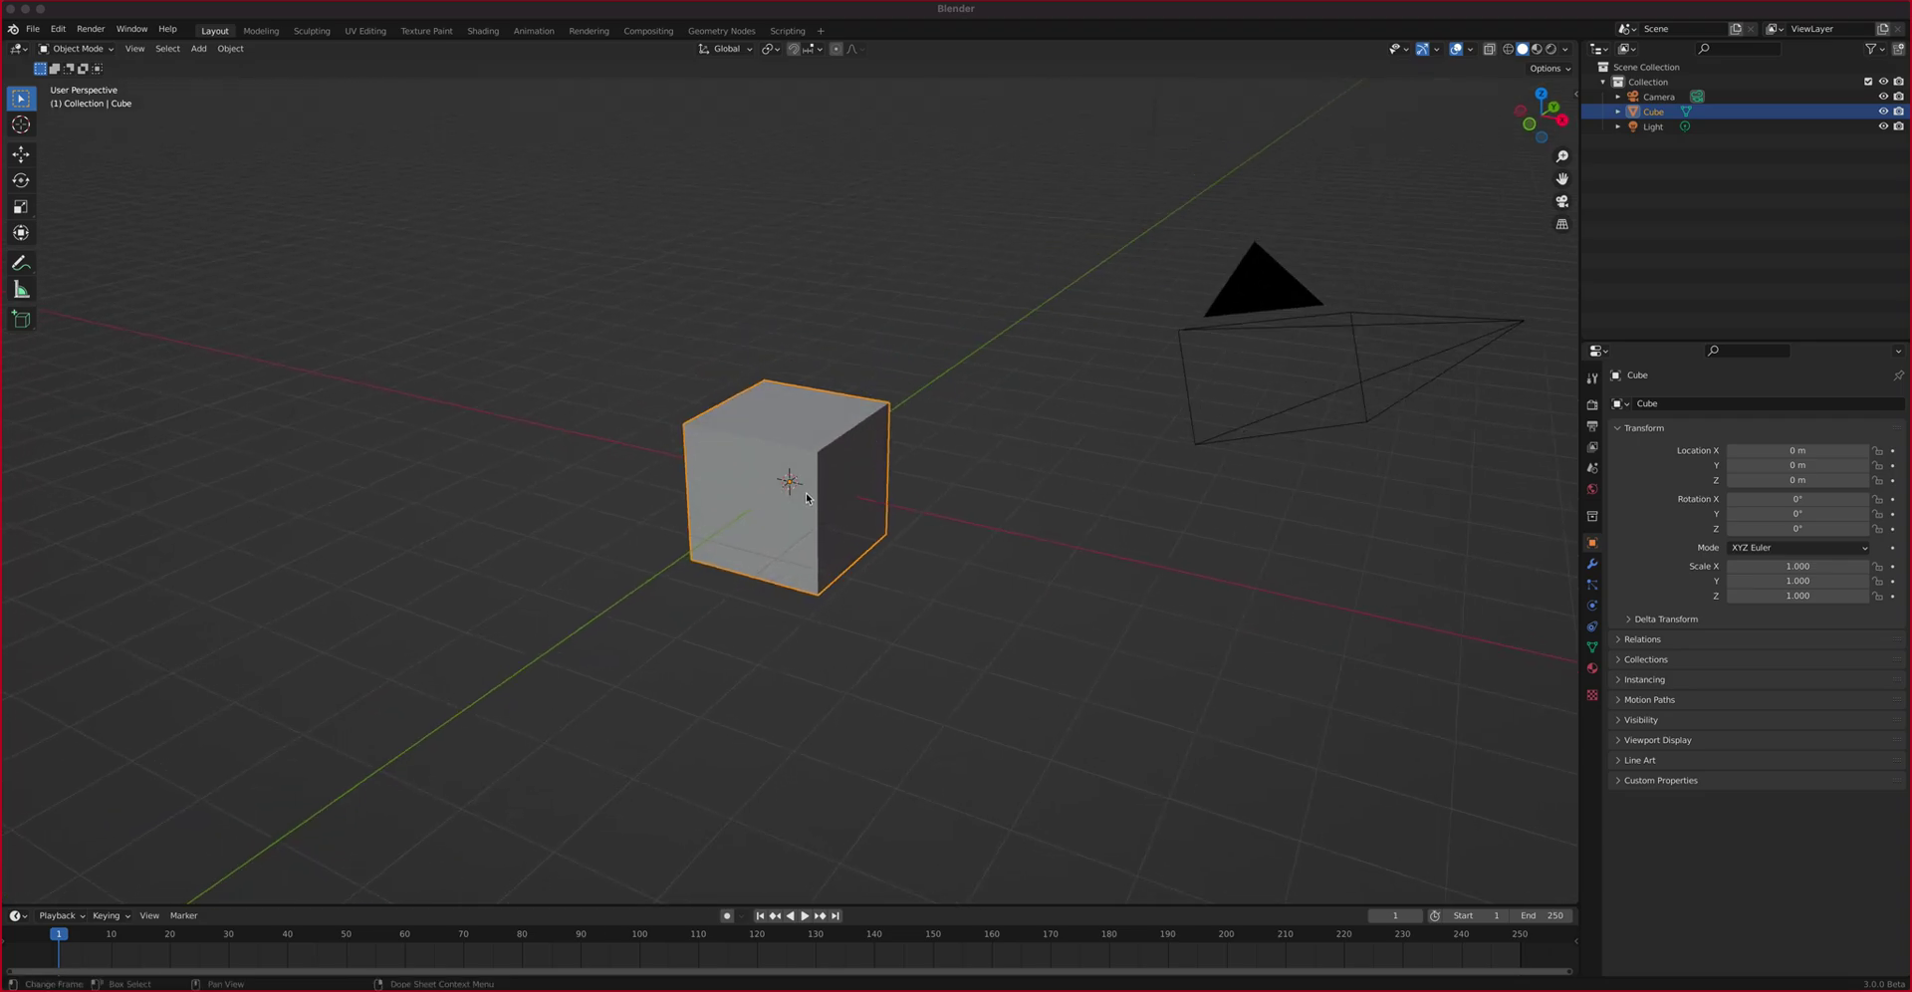
{"action": "left_click", "coordinate": [905, 547]}
{"action": "key", "text": "n"}
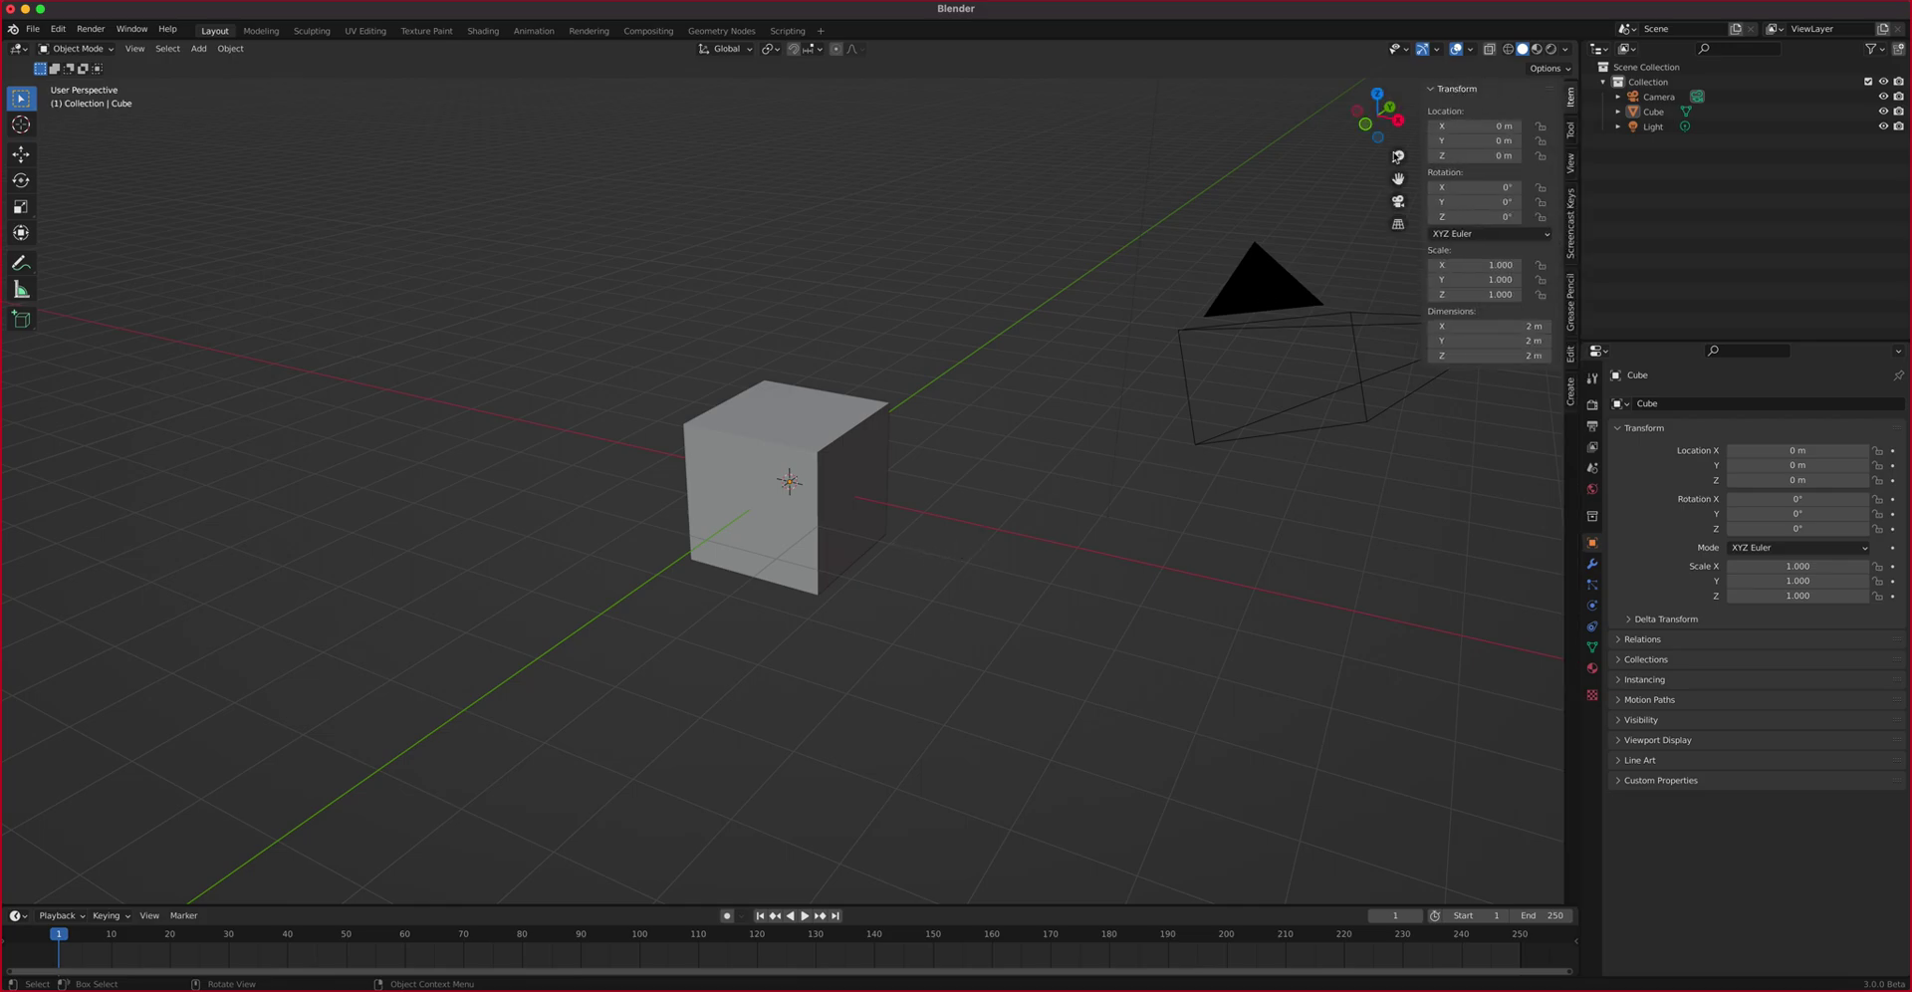
{"action": "left_click", "coordinate": [1573, 222]}
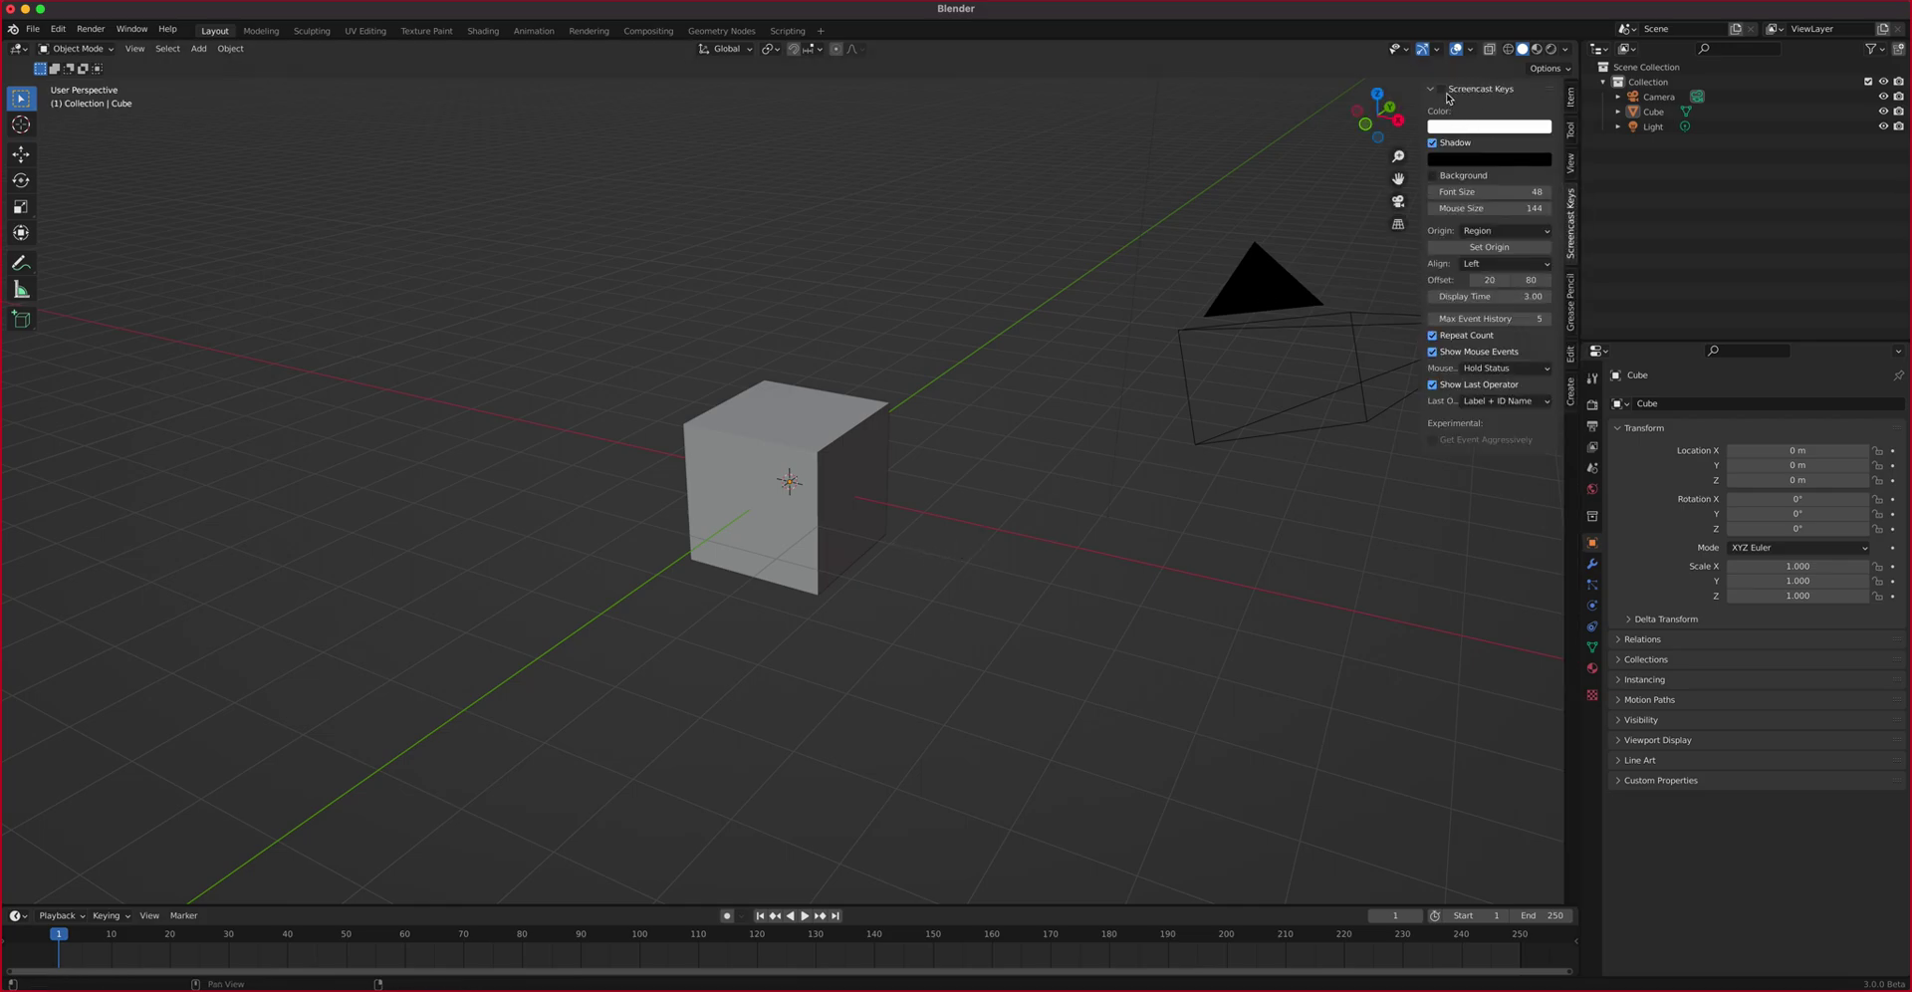
{"action": "left_click", "coordinate": [1442, 89]}
{"action": "key", "text": "n"}
In Edit Mode, merge all the cube's vertices into a single vertex at its center
{"action": "left_click", "coordinate": [820, 493]}
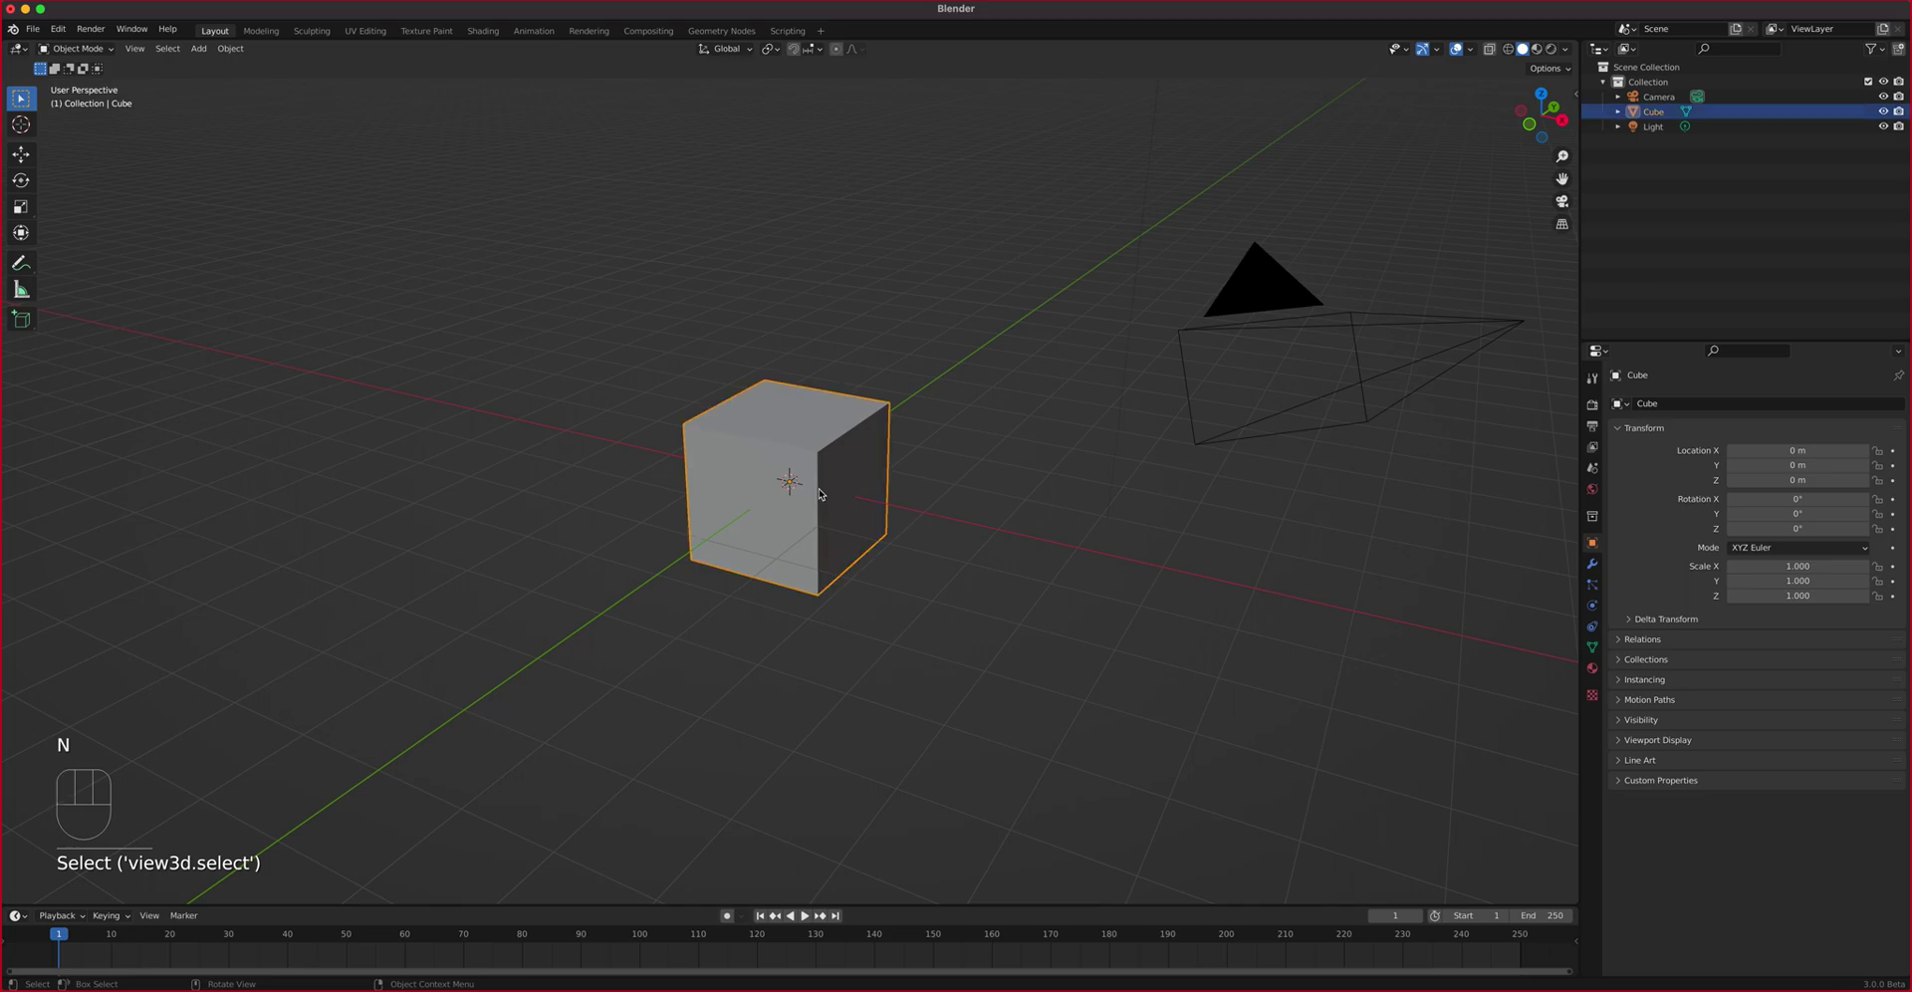
{"action": "key", "text": "Tab"}
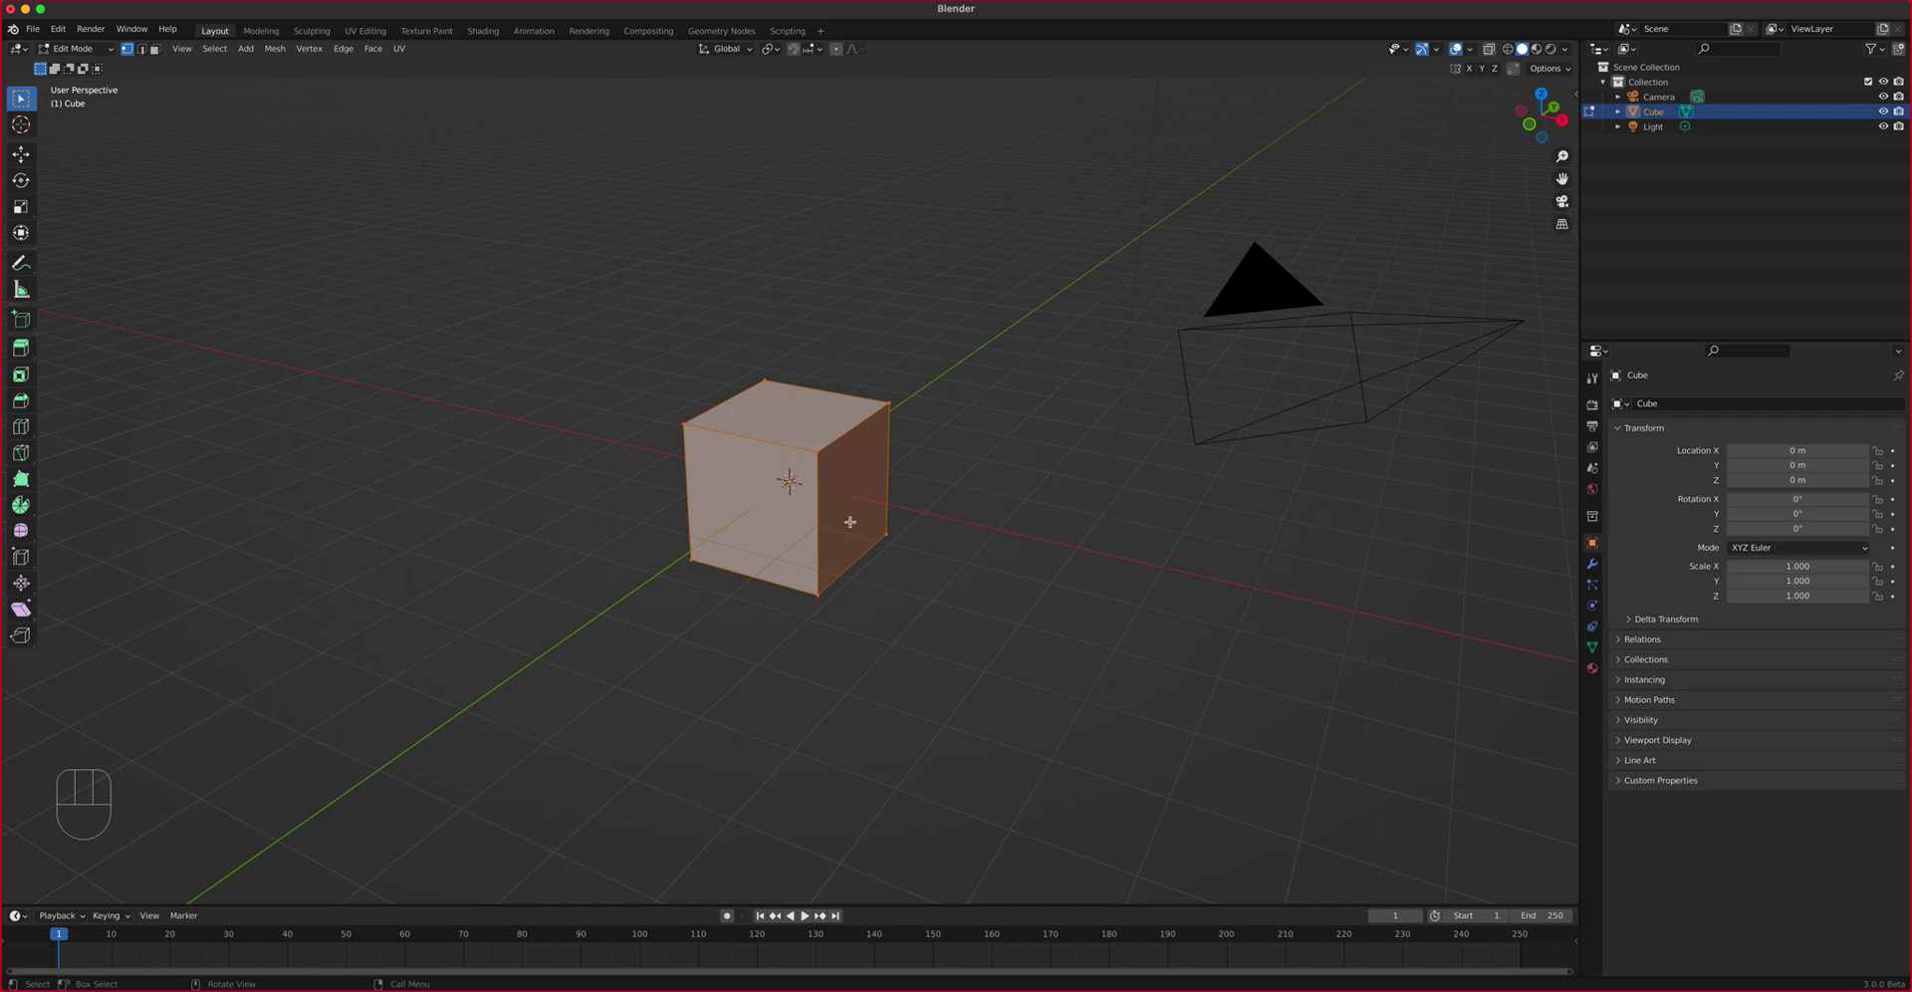
{"action": "key", "text": "Tab"}
{"action": "key", "text": "Tab"}
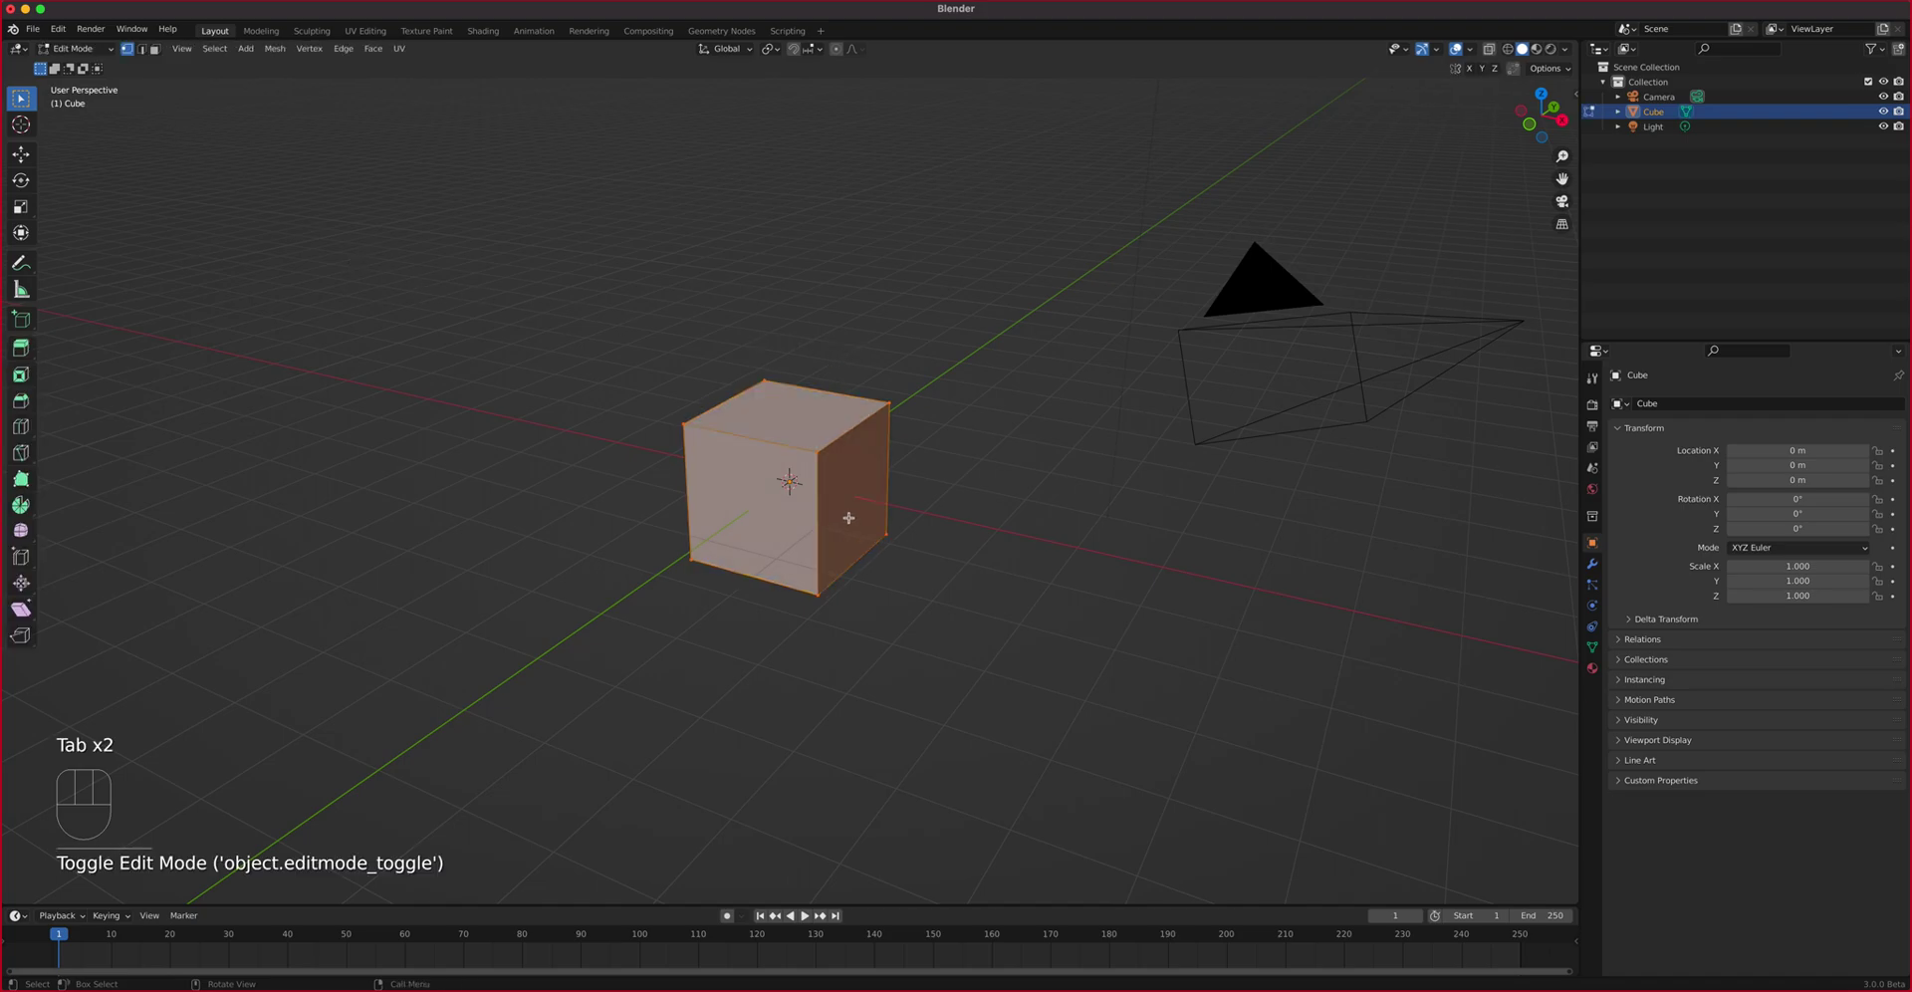
{"action": "key", "text": "m"}
{"action": "left_click", "coordinate": [838, 519]}
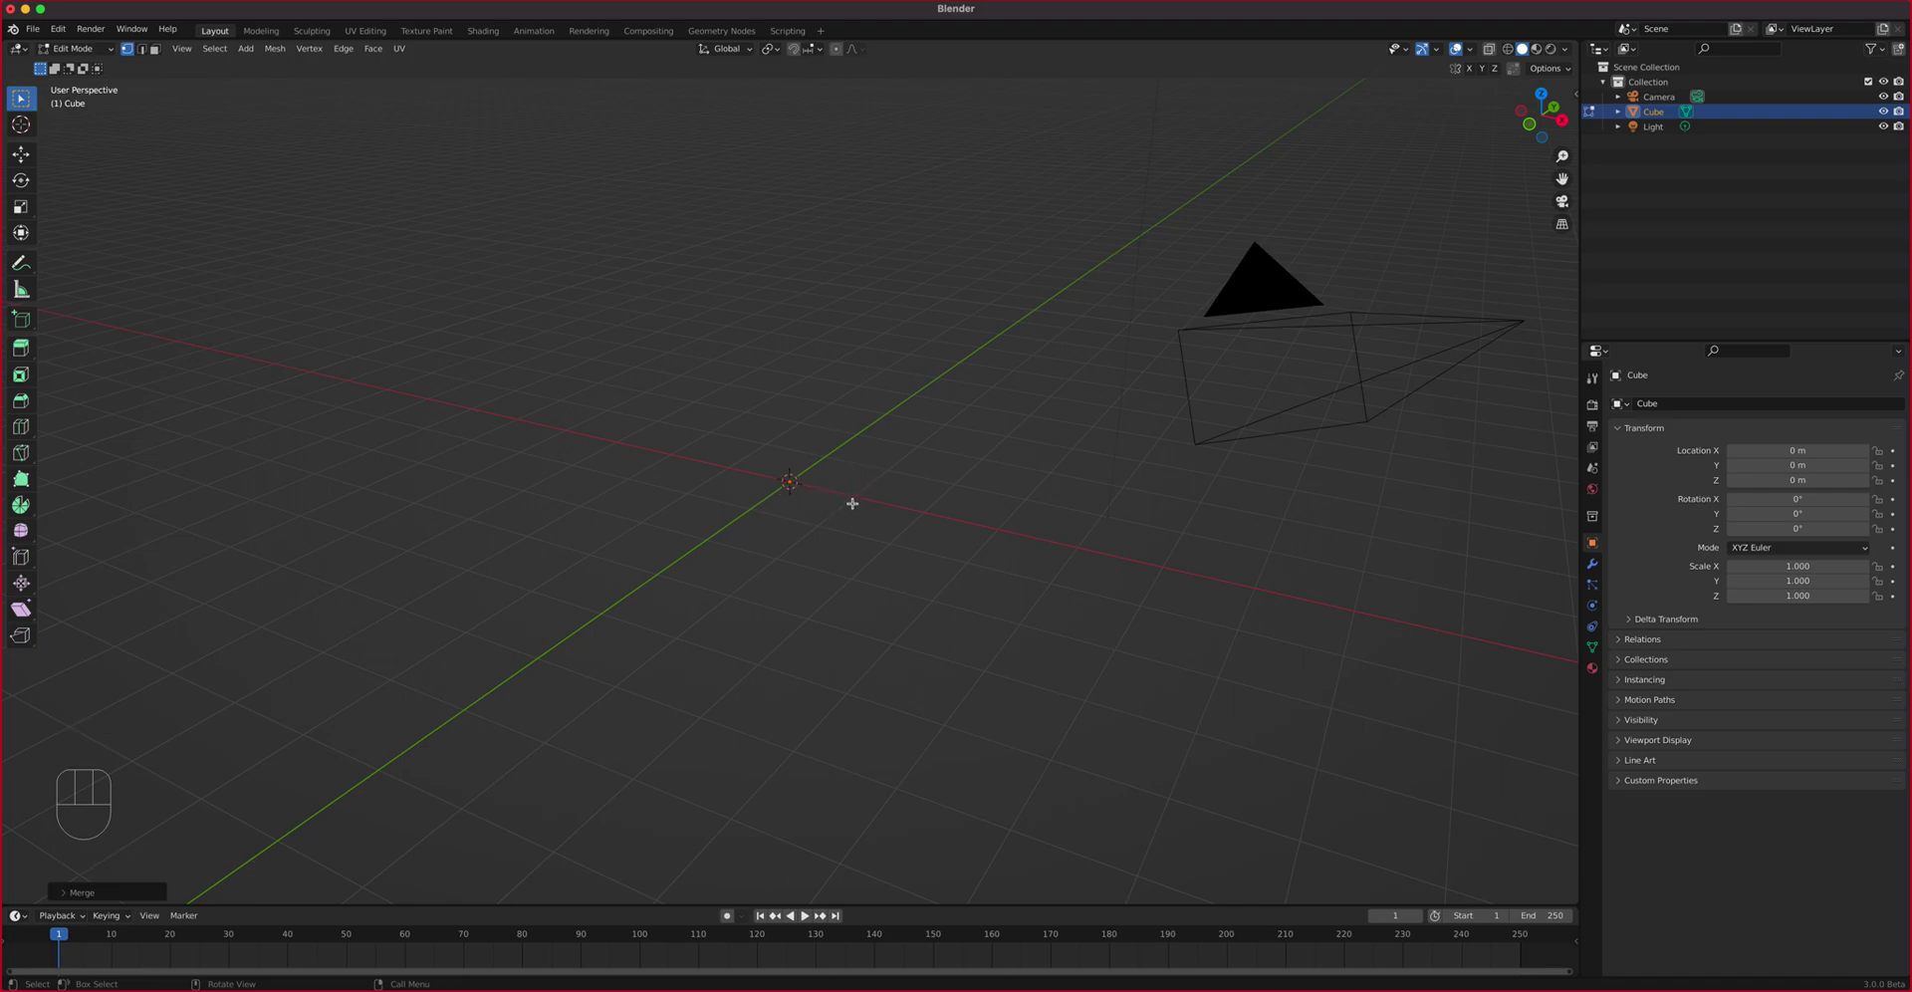
Switch to the front view and add a Mirror modifier followed by a Skin modifier to the single-vertex mesh
{"action": "key", "text": "grave"}
{"action": "left_click", "coordinate": [776, 454]}
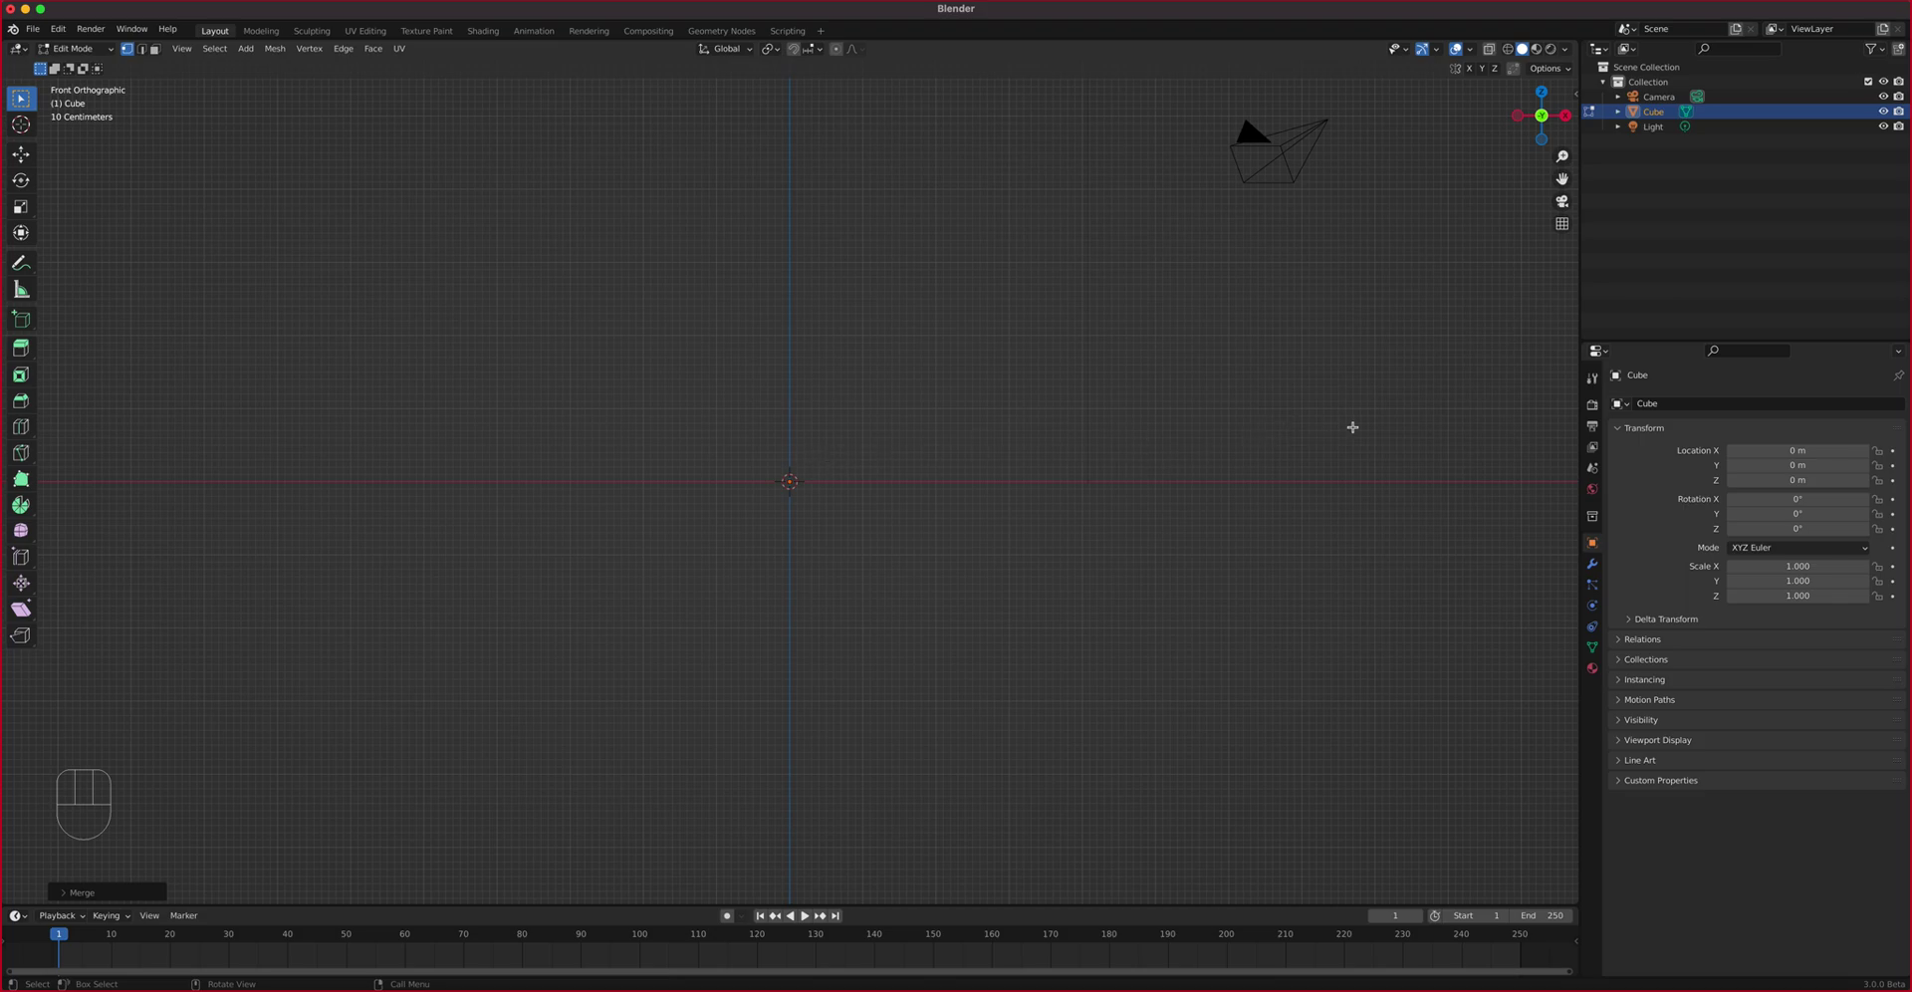
{"action": "left_click", "coordinate": [1591, 564]}
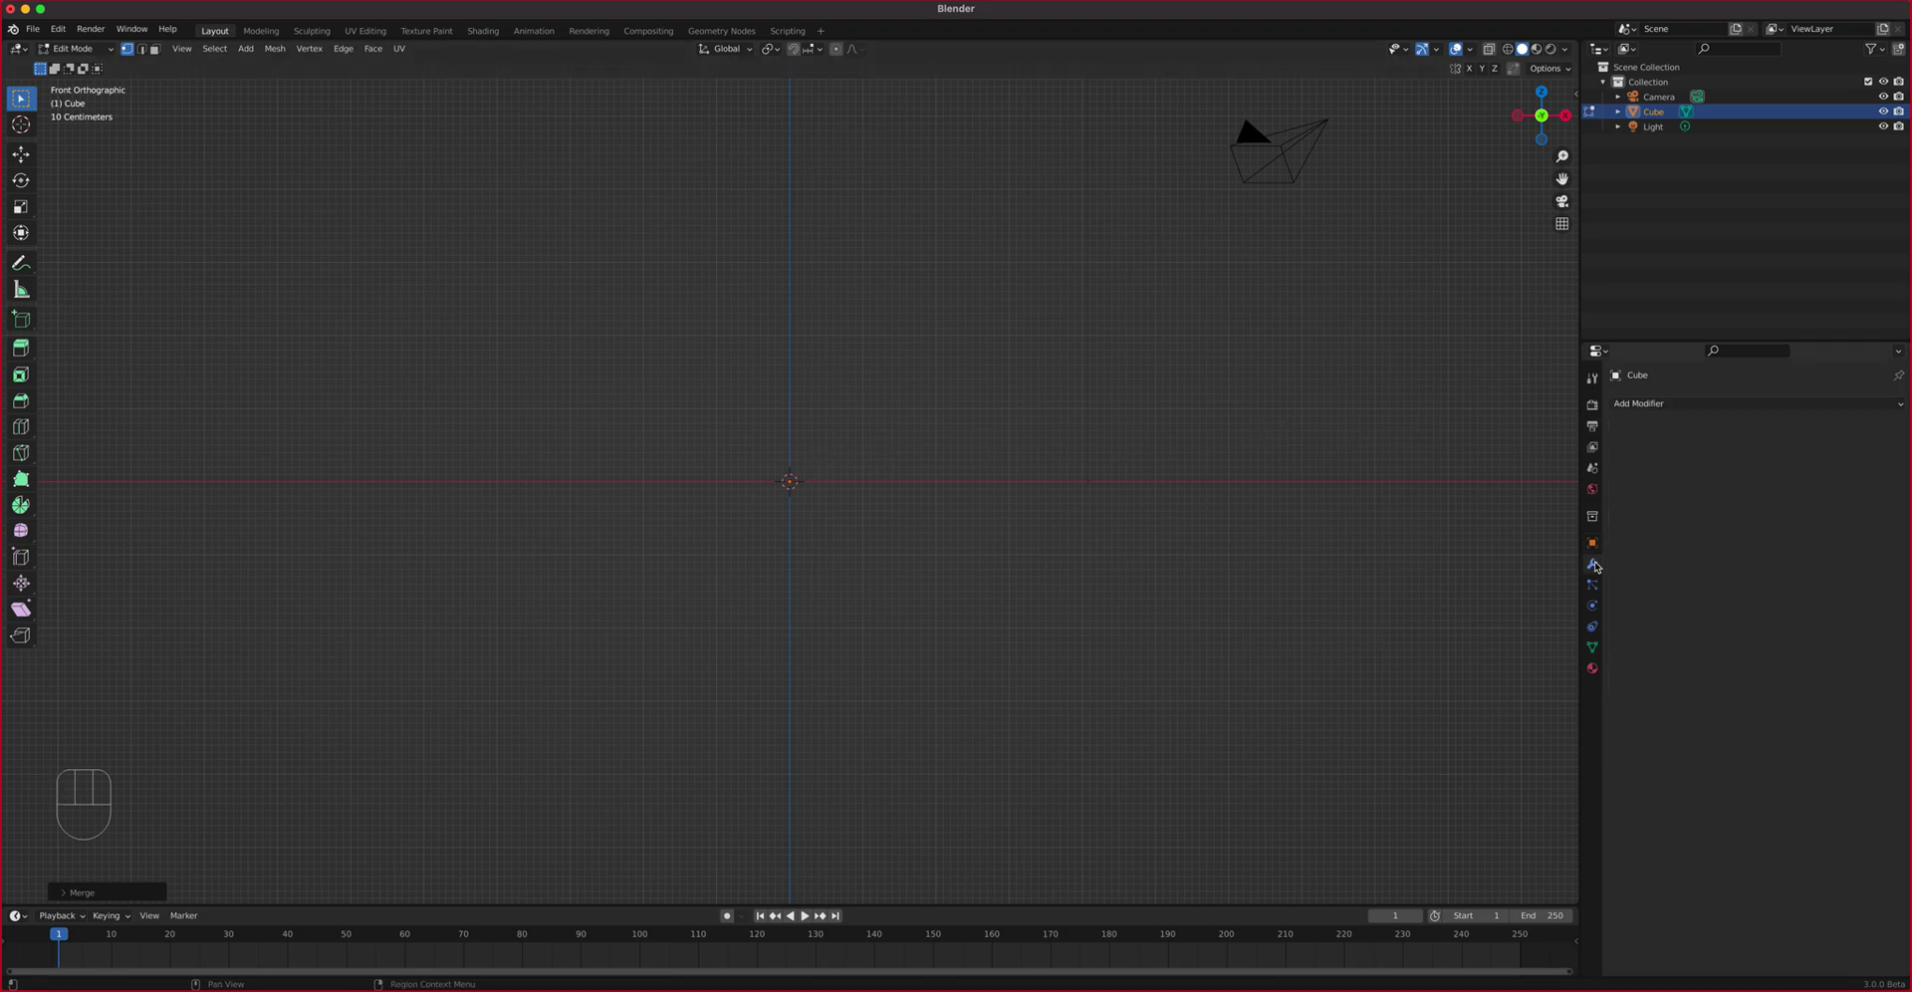
{"action": "left_click", "coordinate": [1690, 406]}
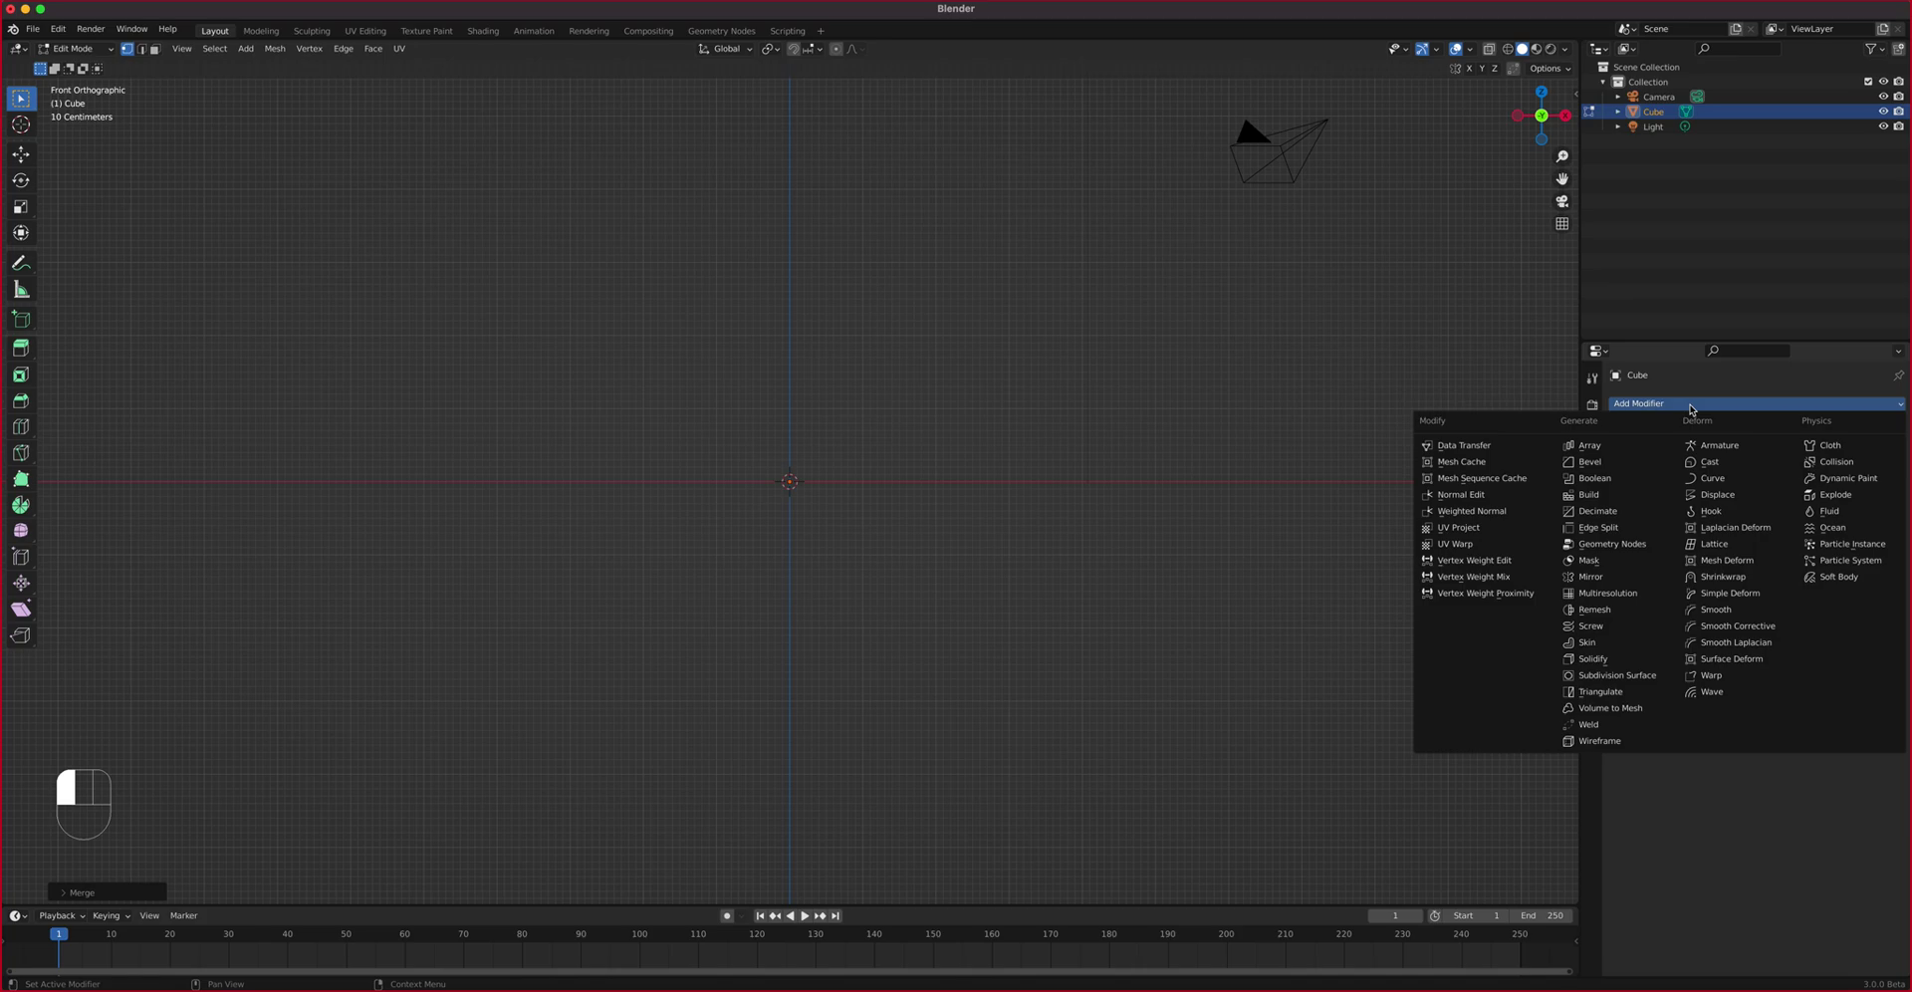
{"action": "left_click", "coordinate": [1590, 577]}
{"action": "left_click", "coordinate": [1674, 406]}
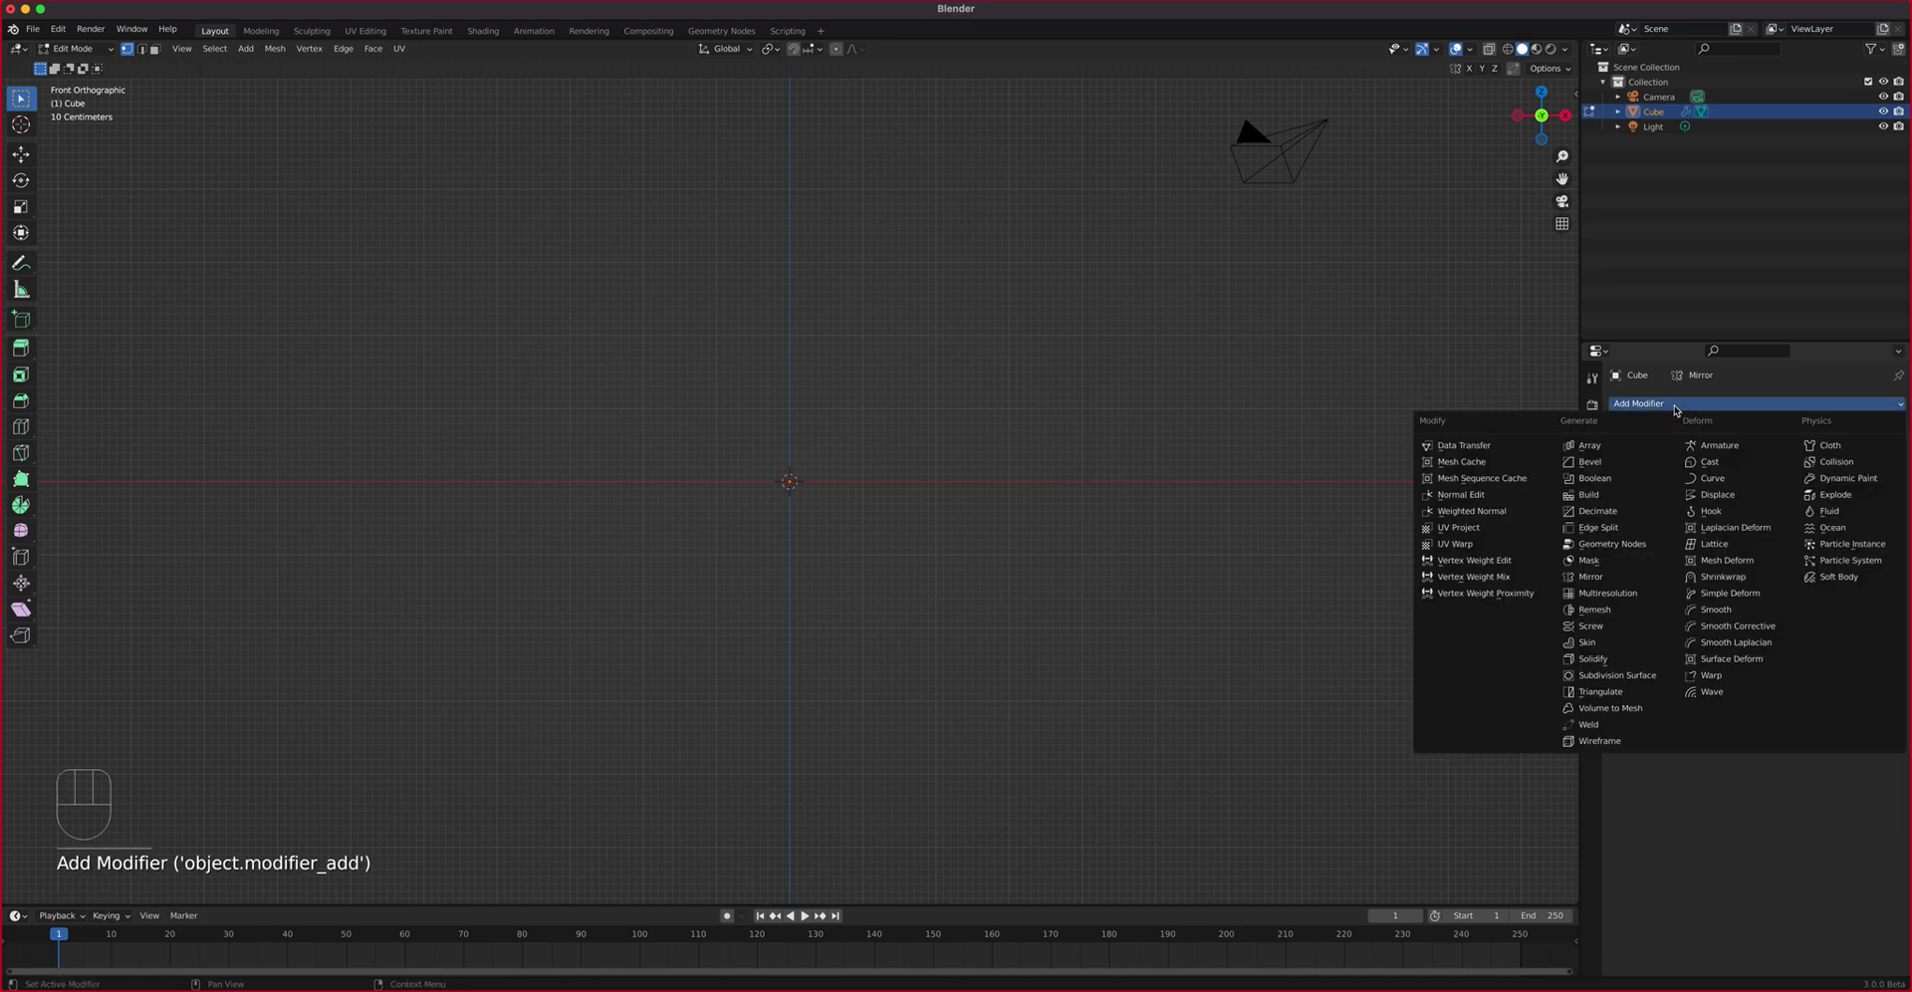
{"action": "left_click", "coordinate": [1603, 642]}
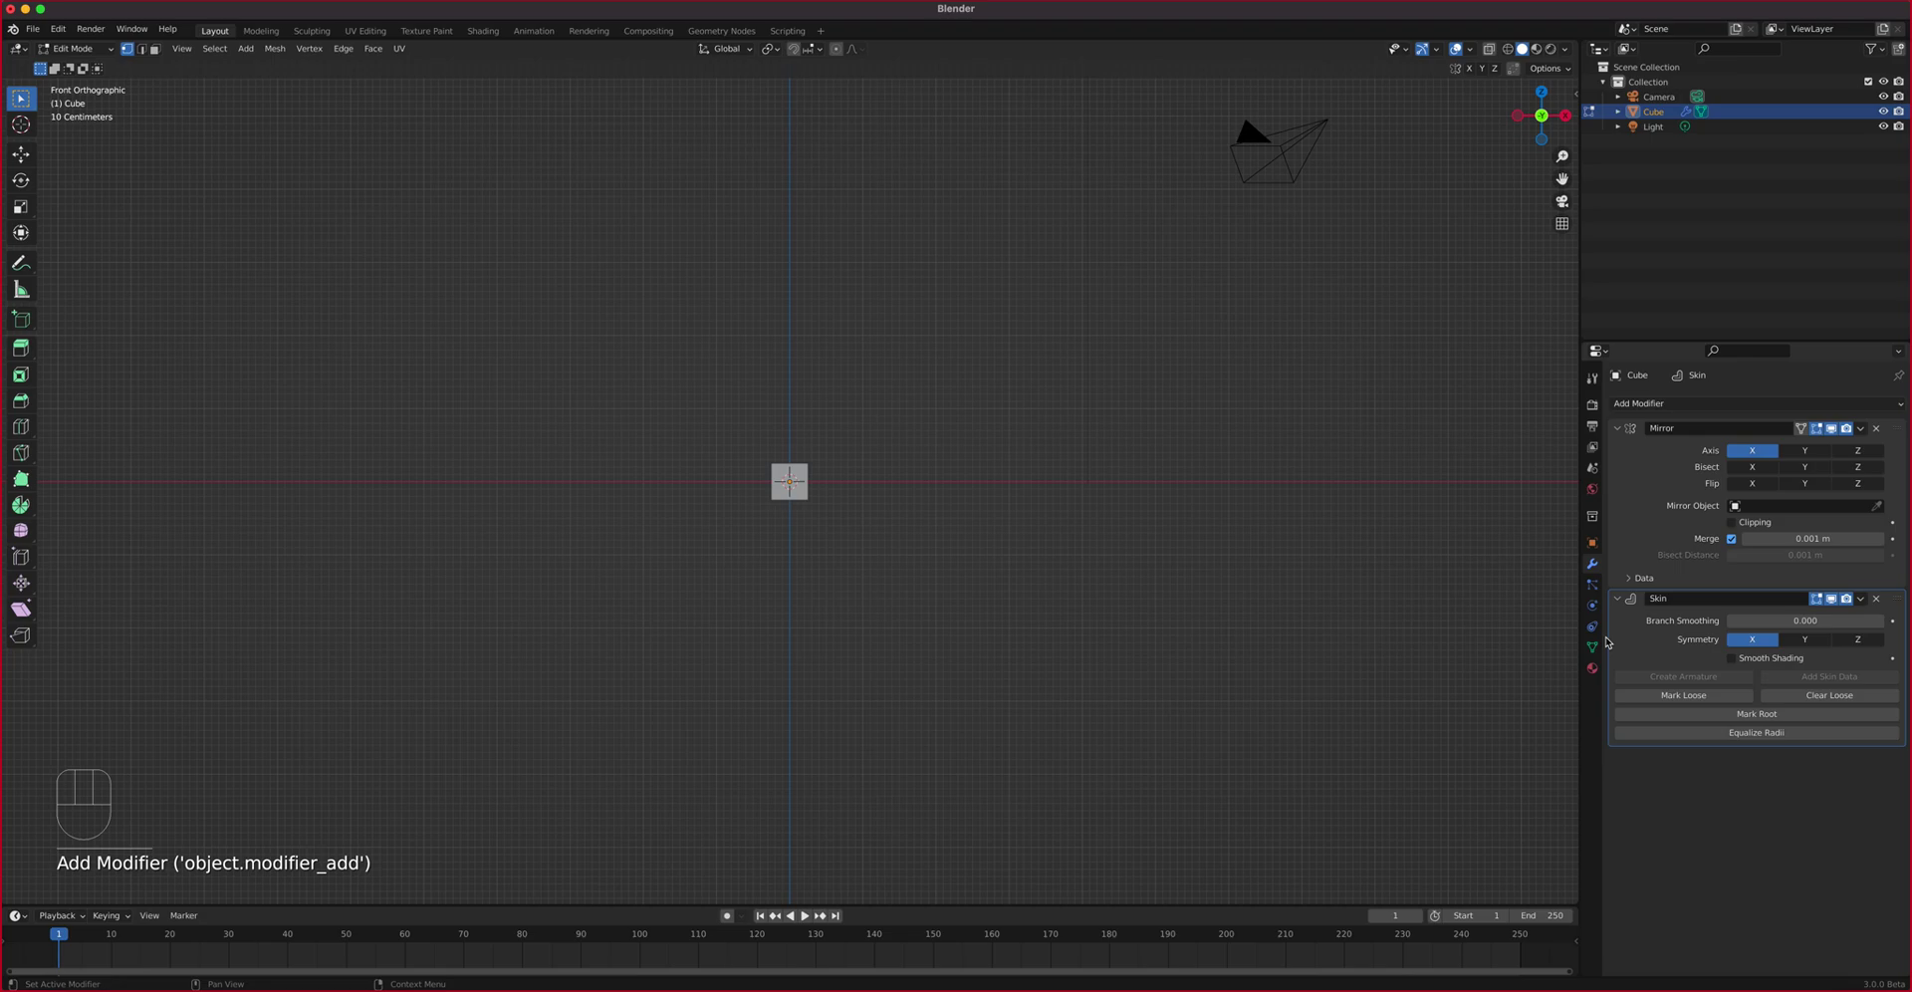
Extrude the vertex straight up along Z as the first torso segment and enlarge the skin radius at its upper end
{"action": "scroll", "coordinate": [804, 453], "scroll_direction": "up", "scroll_amount": 5}
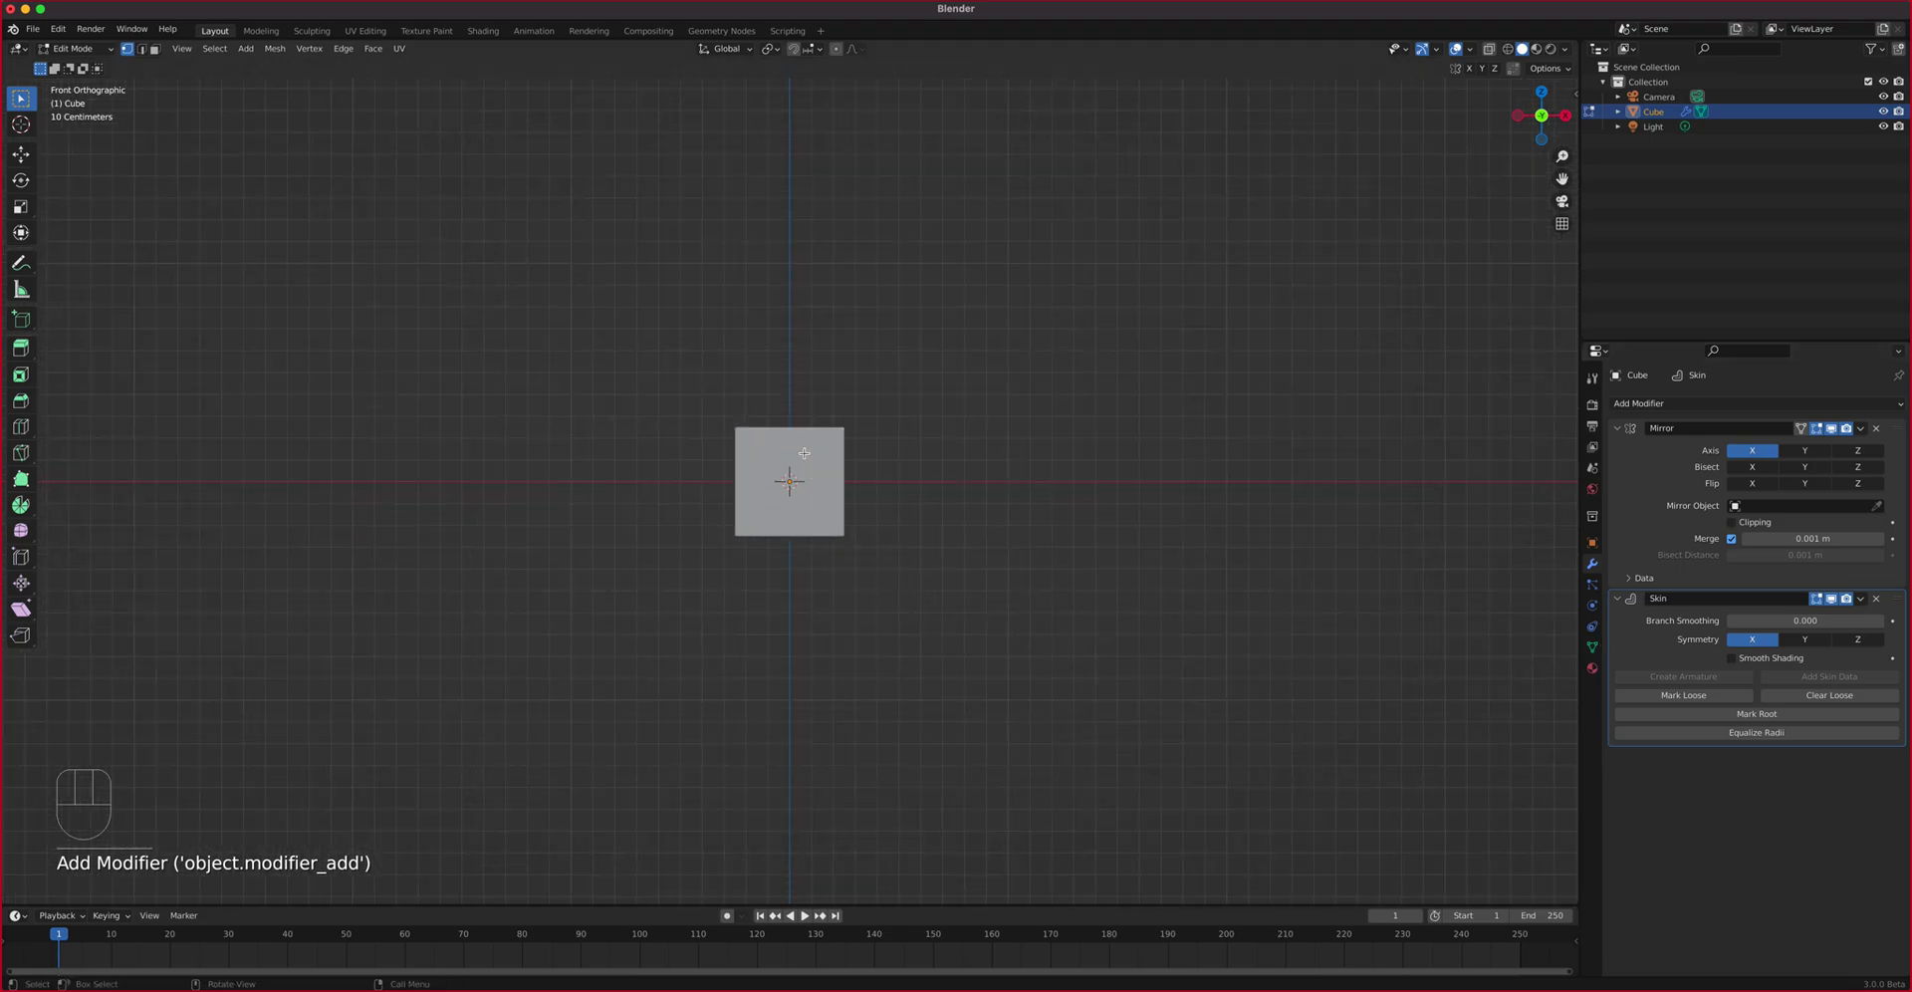
{"action": "key", "text": "e"}
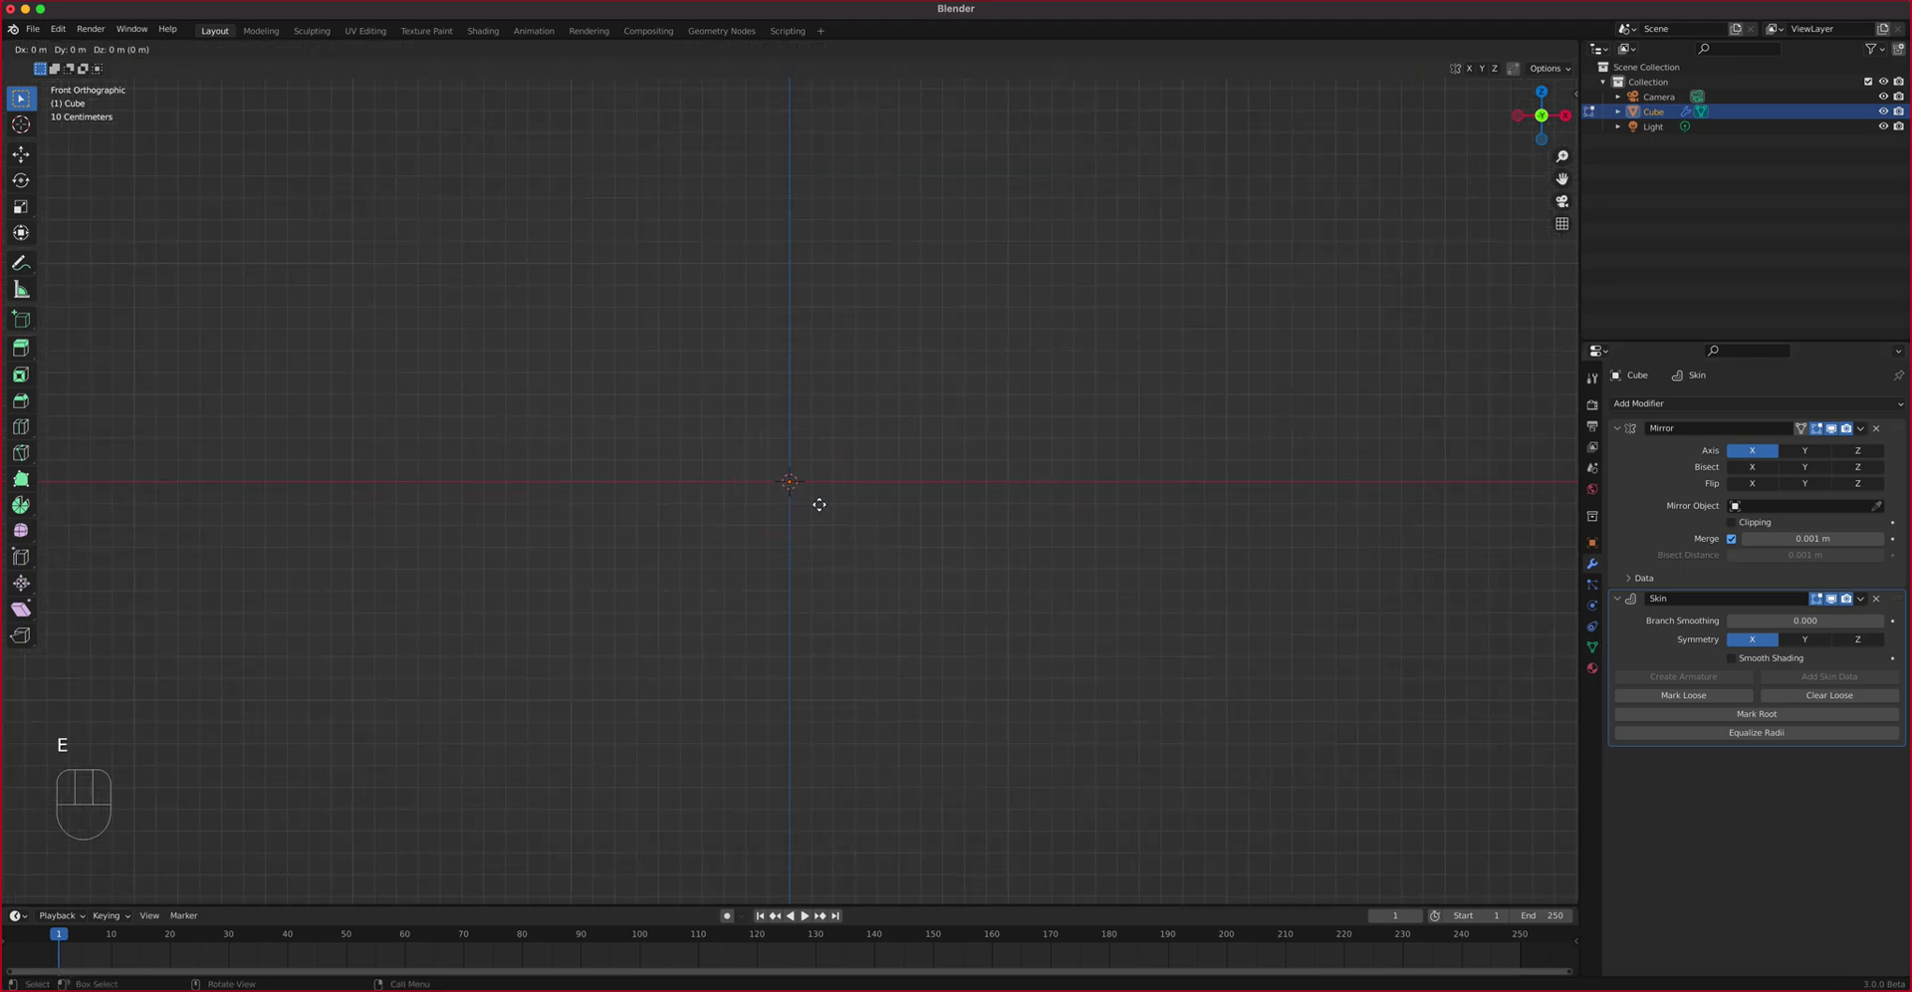
{"action": "left_click", "coordinate": [29, 161]}
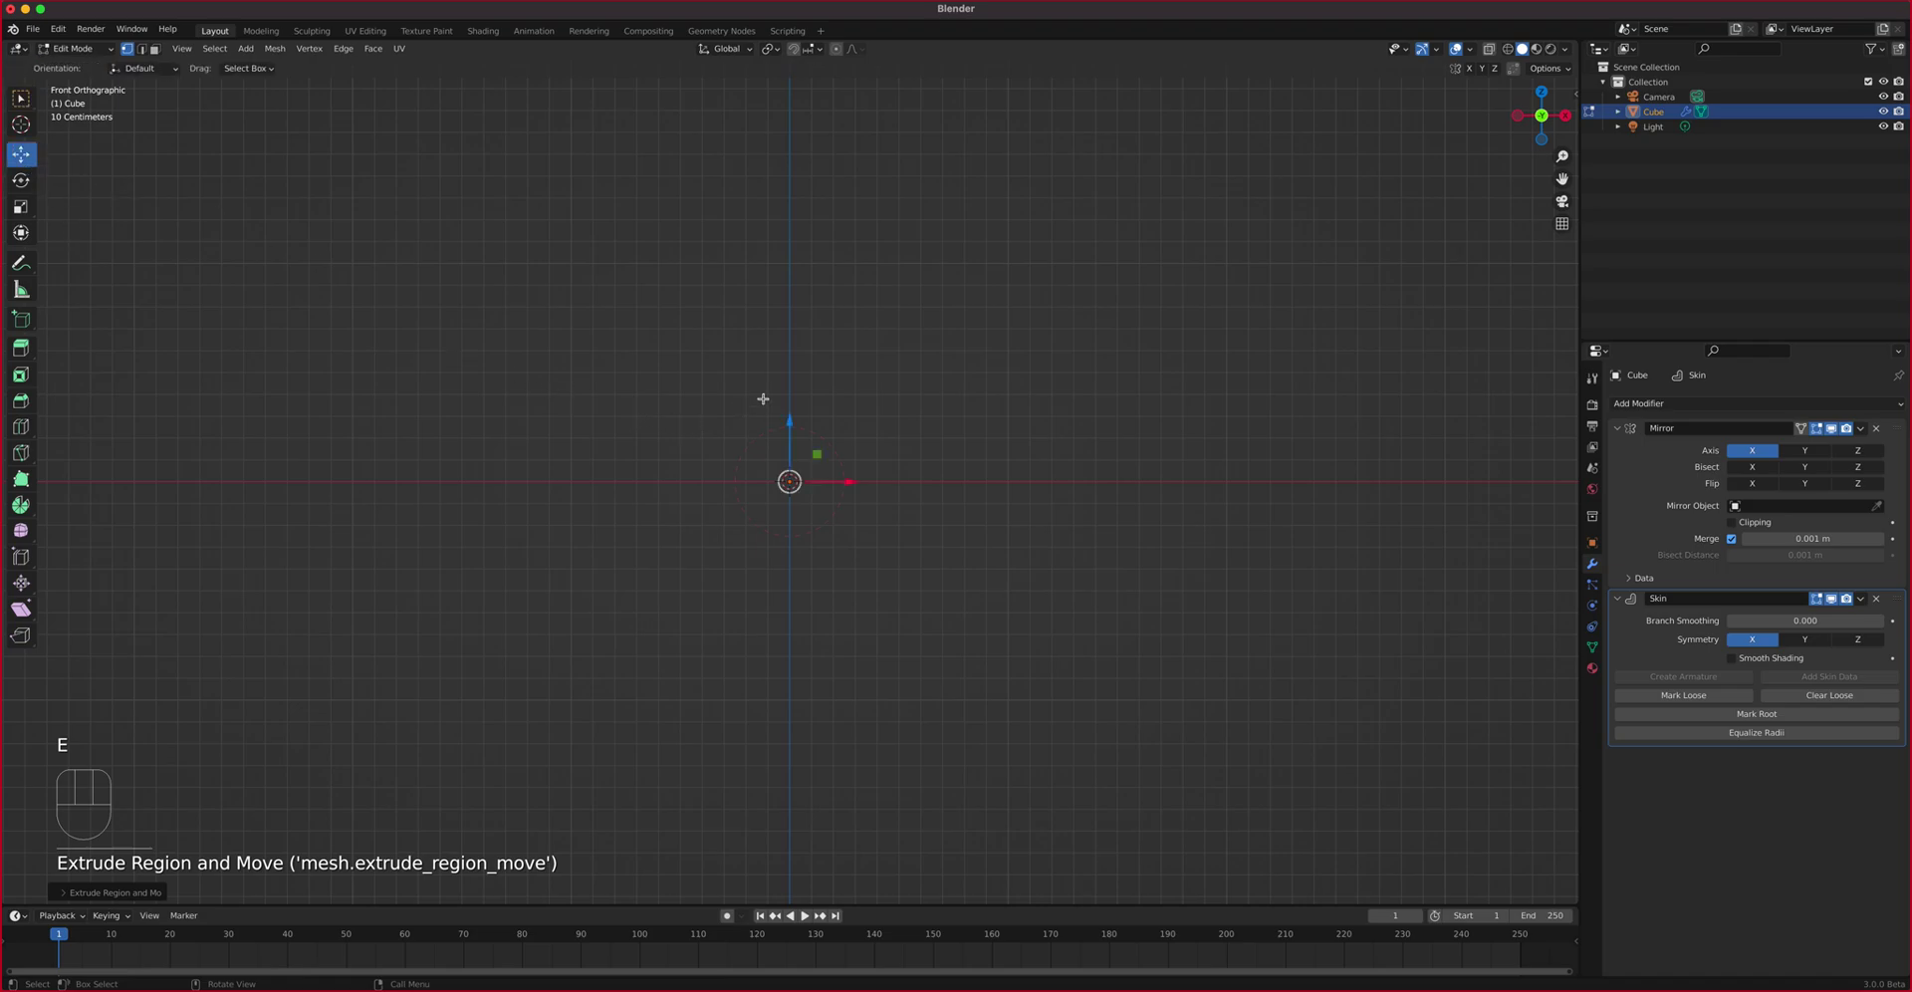
{"action": "left_click_drag", "start_coordinate": [790, 417], "coordinate": [797, 94]}
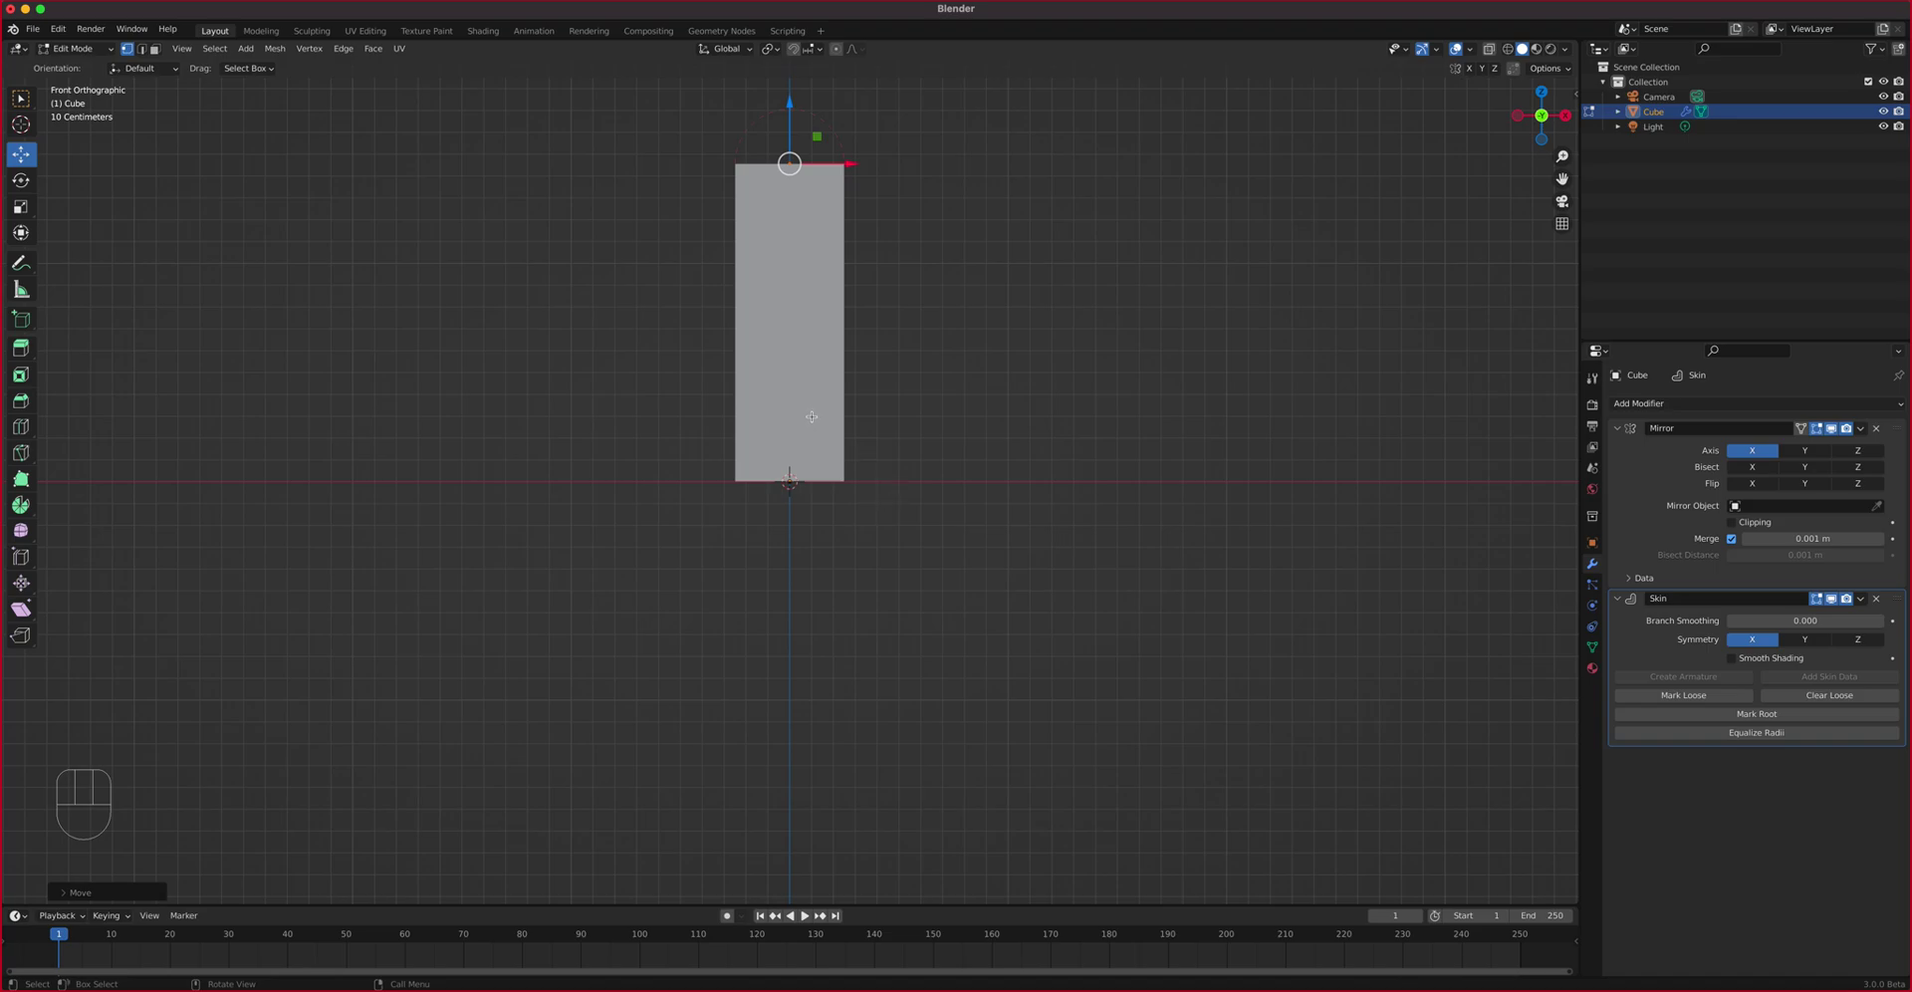
{"action": "middle_click_drag", "start_coordinate": [849, 398], "coordinate": [816, 460], "text": "shift"}
{"action": "left_click_drag", "start_coordinate": [777, 315], "coordinate": [773, 492]}
{"action": "key", "text": "ctrl+a"}
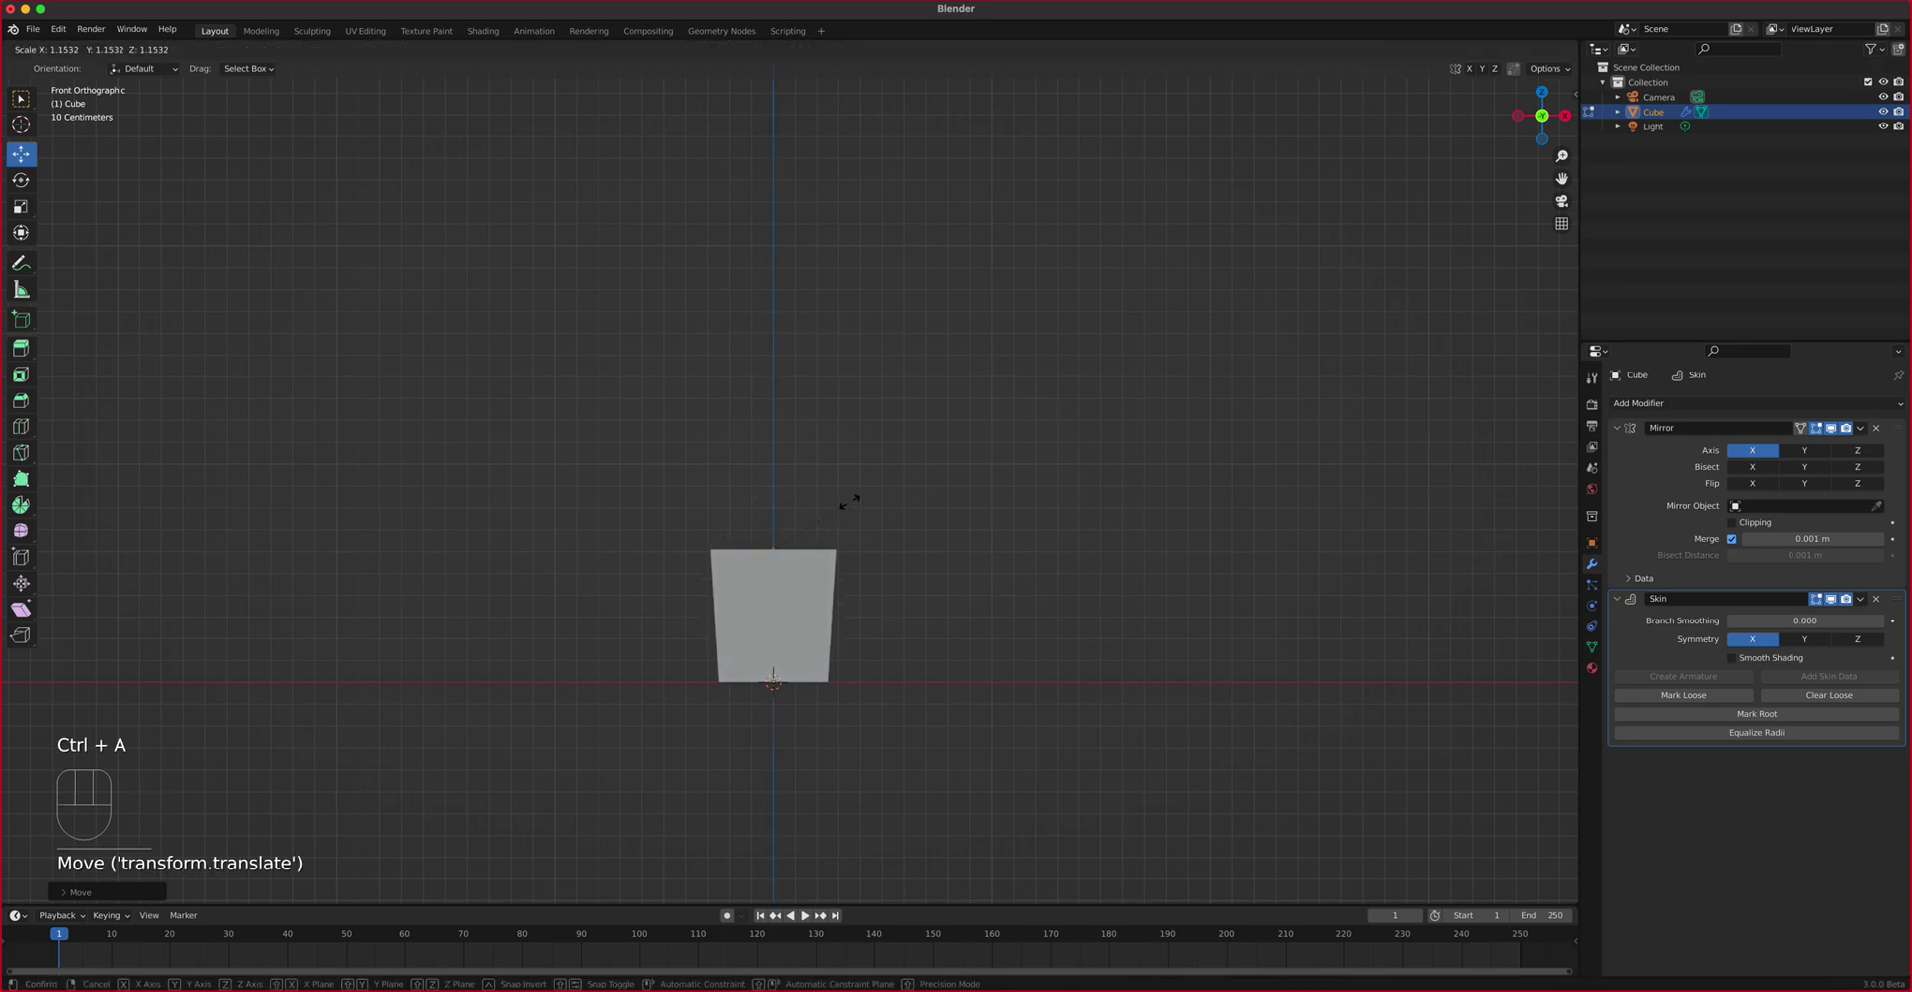
{"action": "left_click", "coordinate": [873, 486]}
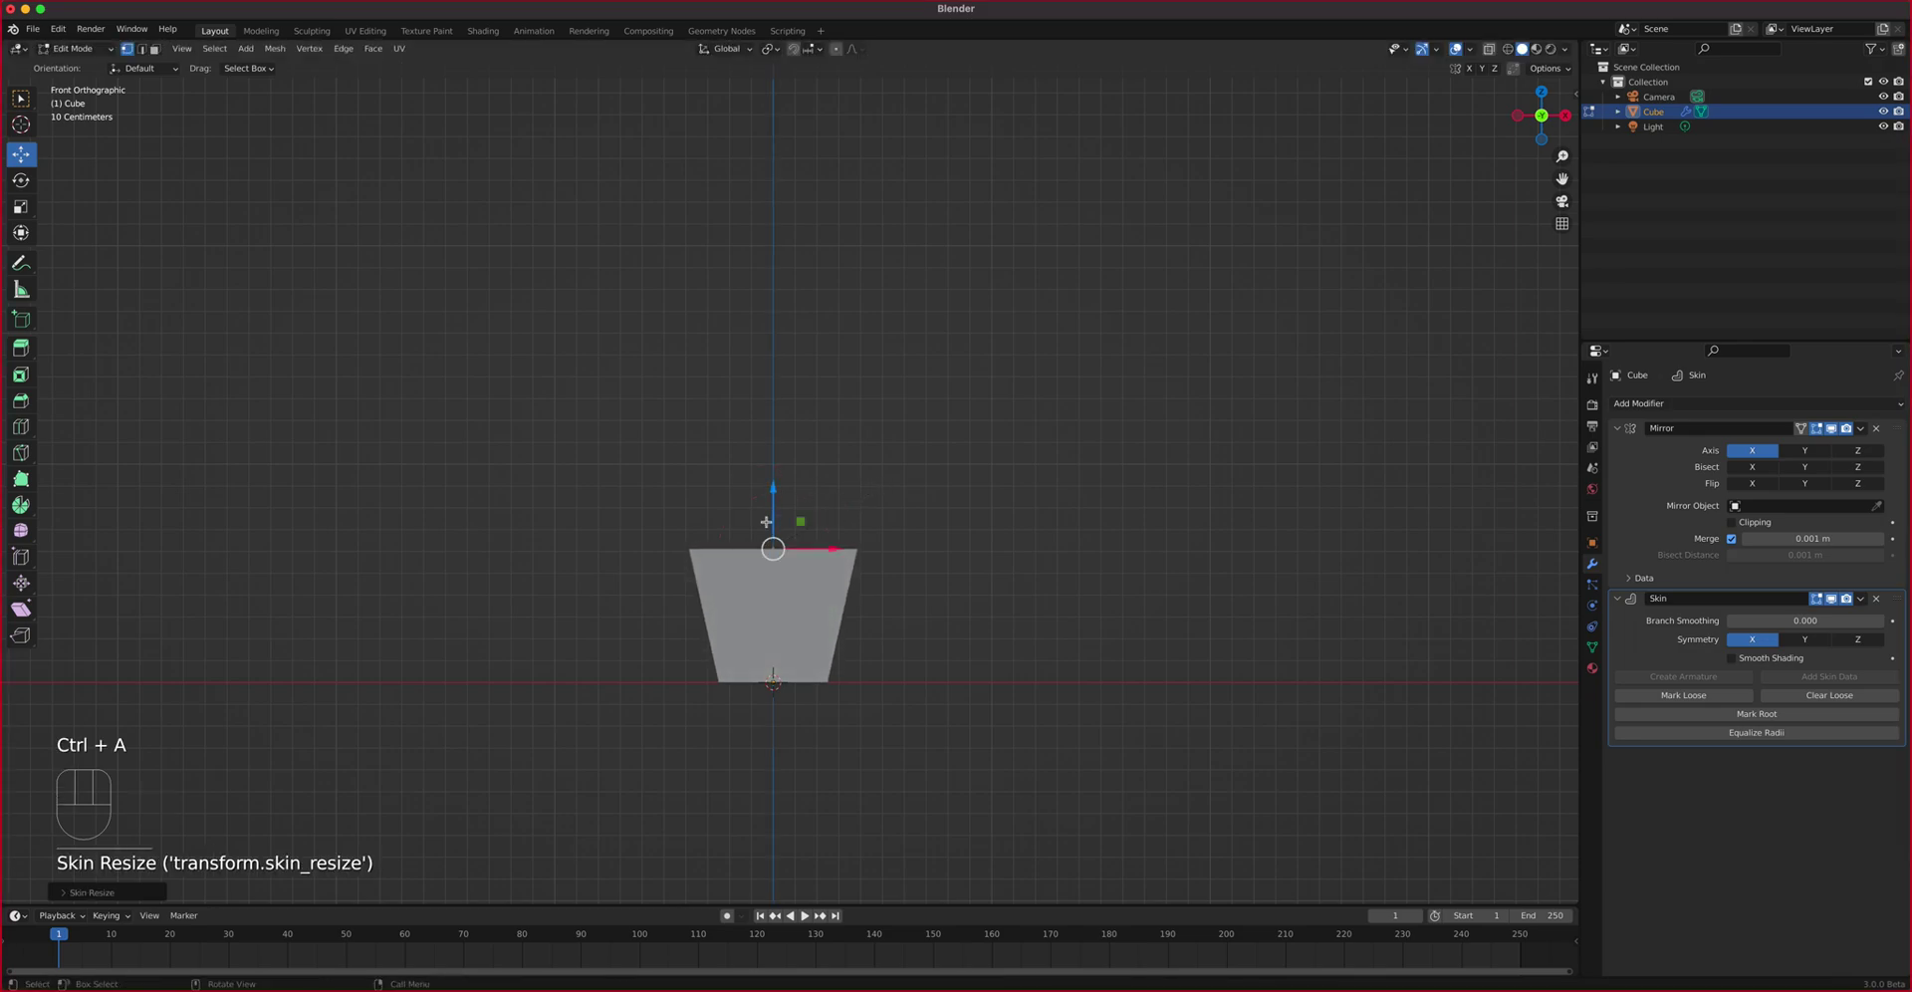
Extrude a second torso segment about 0.74 m up along Z and slightly enlarge its upper skin radius
{"action": "key", "text": "e"}
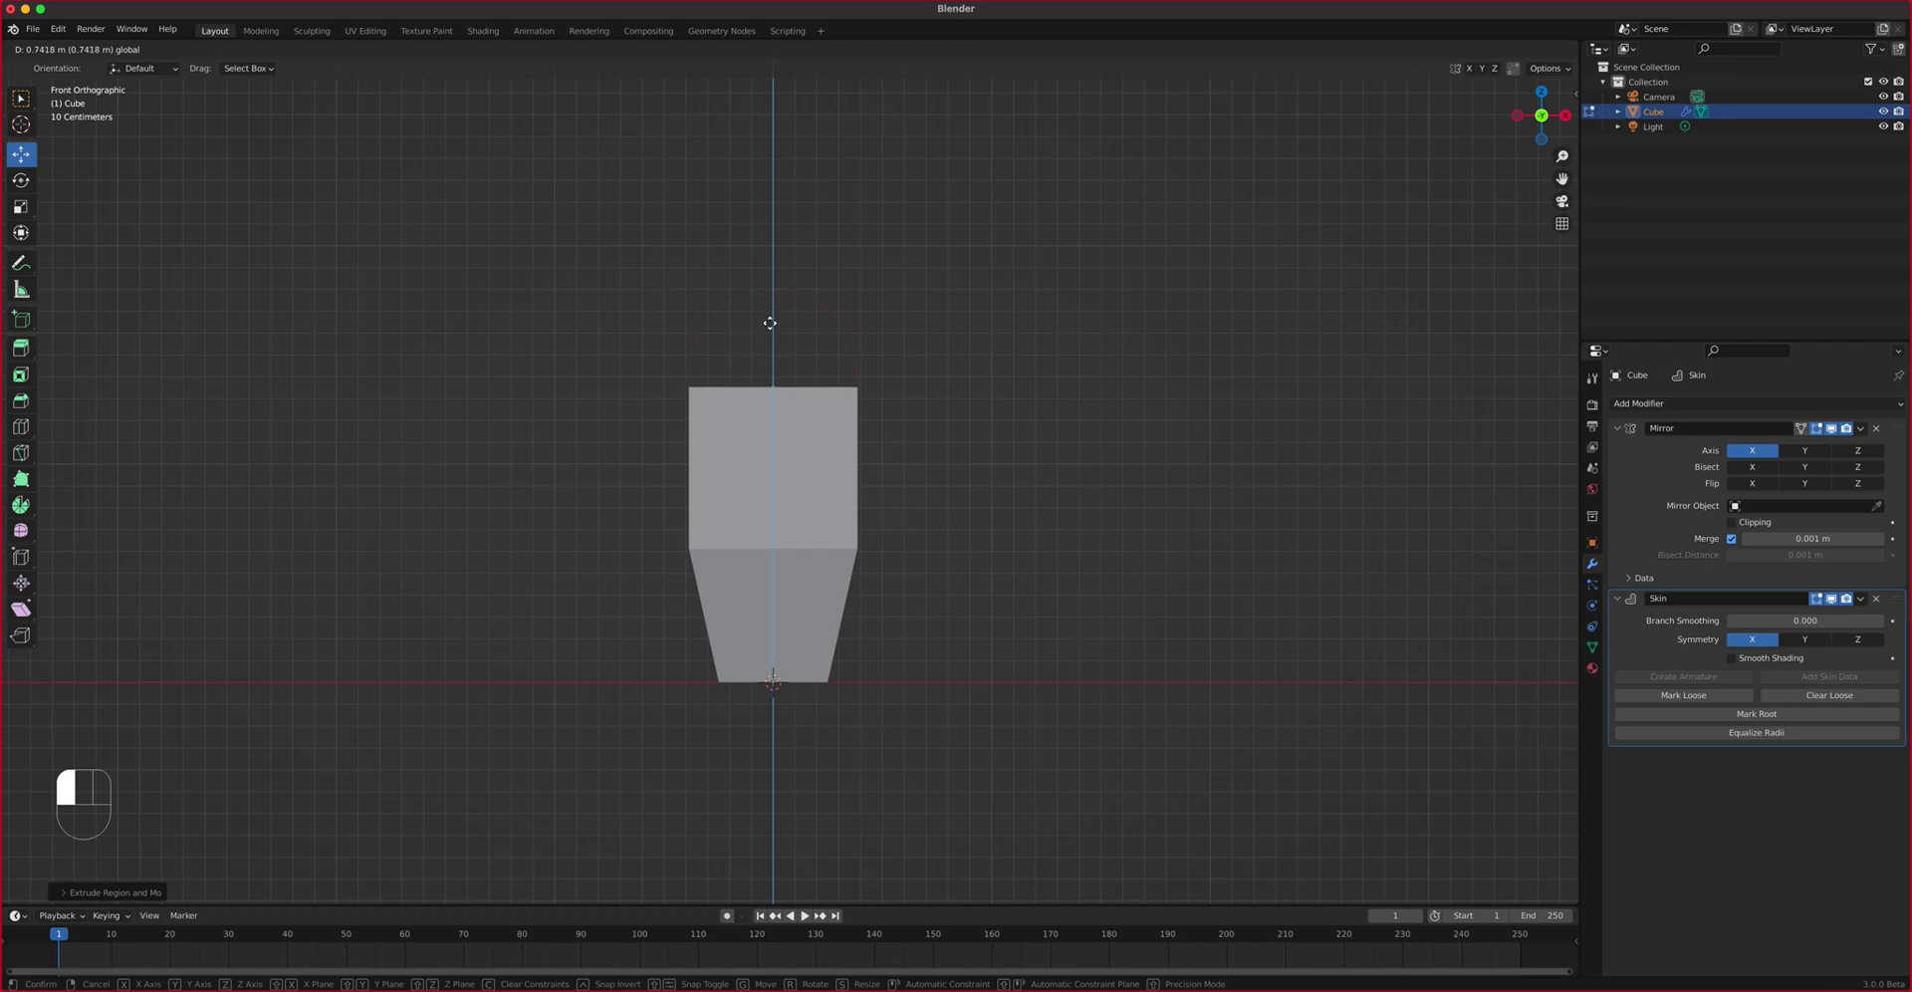
{"action": "left_click", "coordinate": [782, 336]}
{"action": "key", "text": "ctrl+a"}
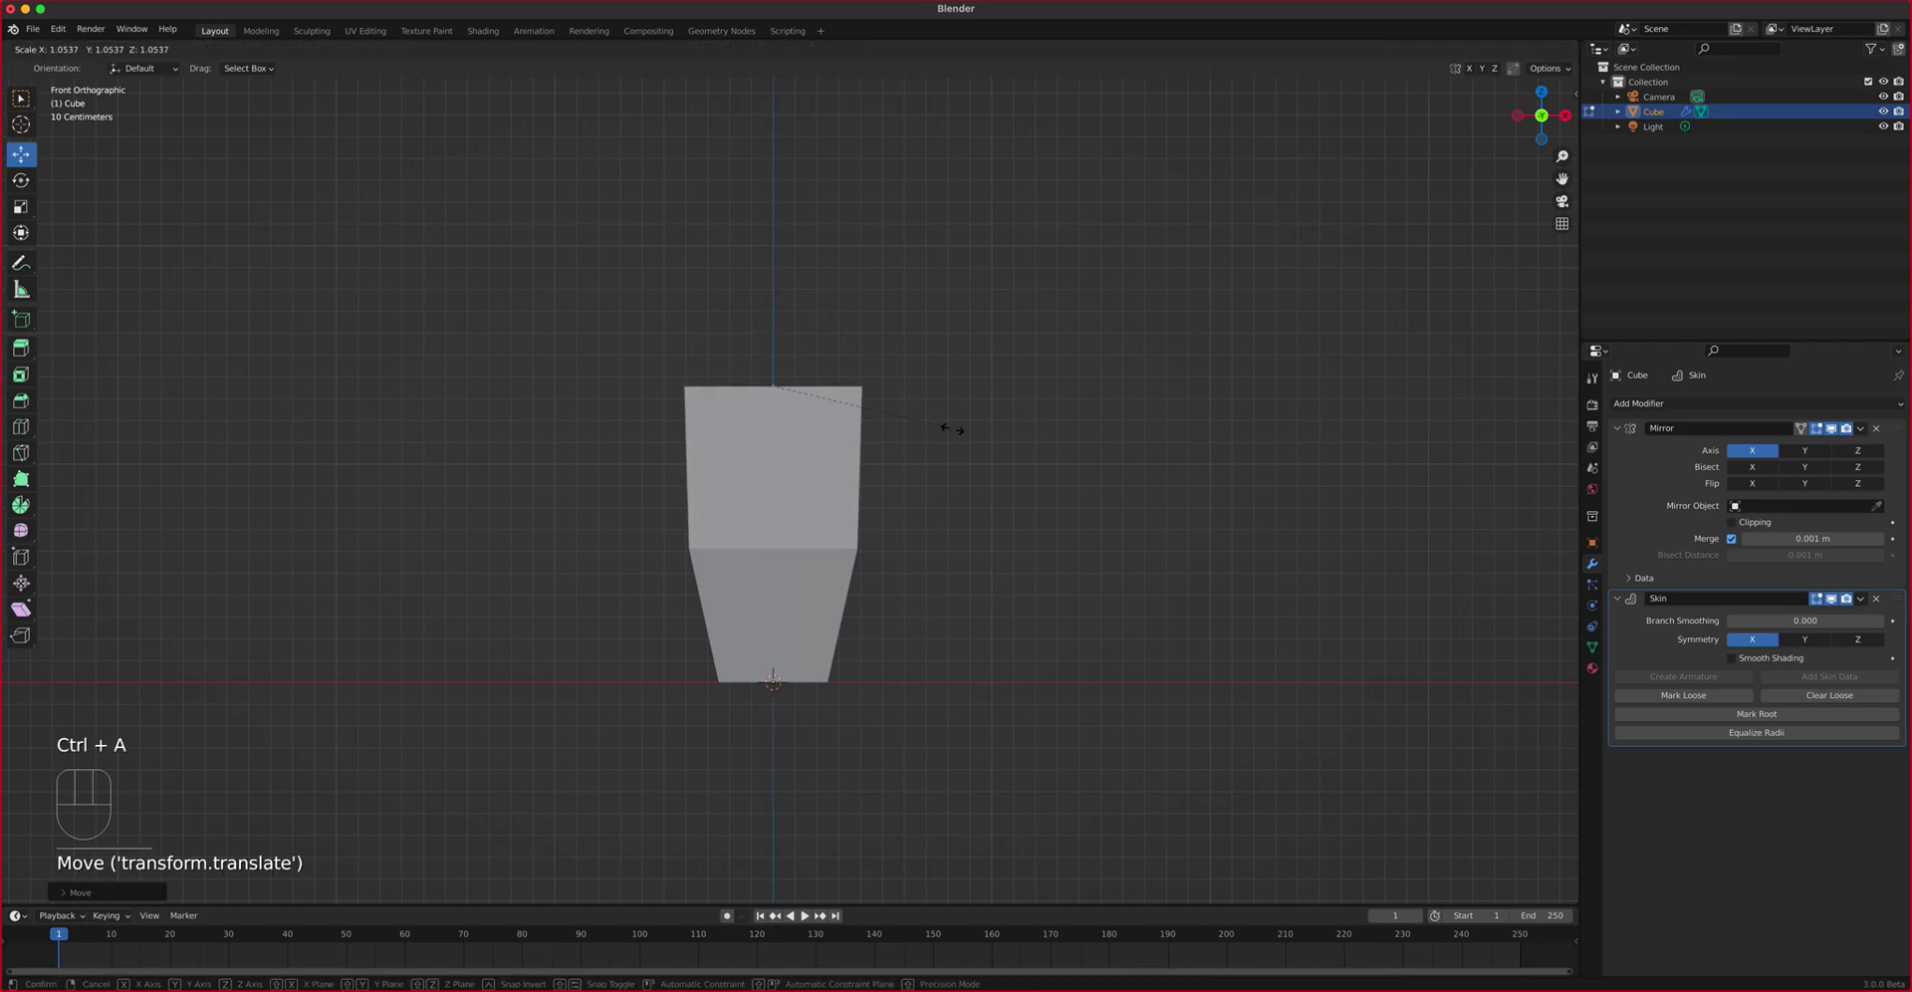
{"action": "left_click", "coordinate": [965, 424]}
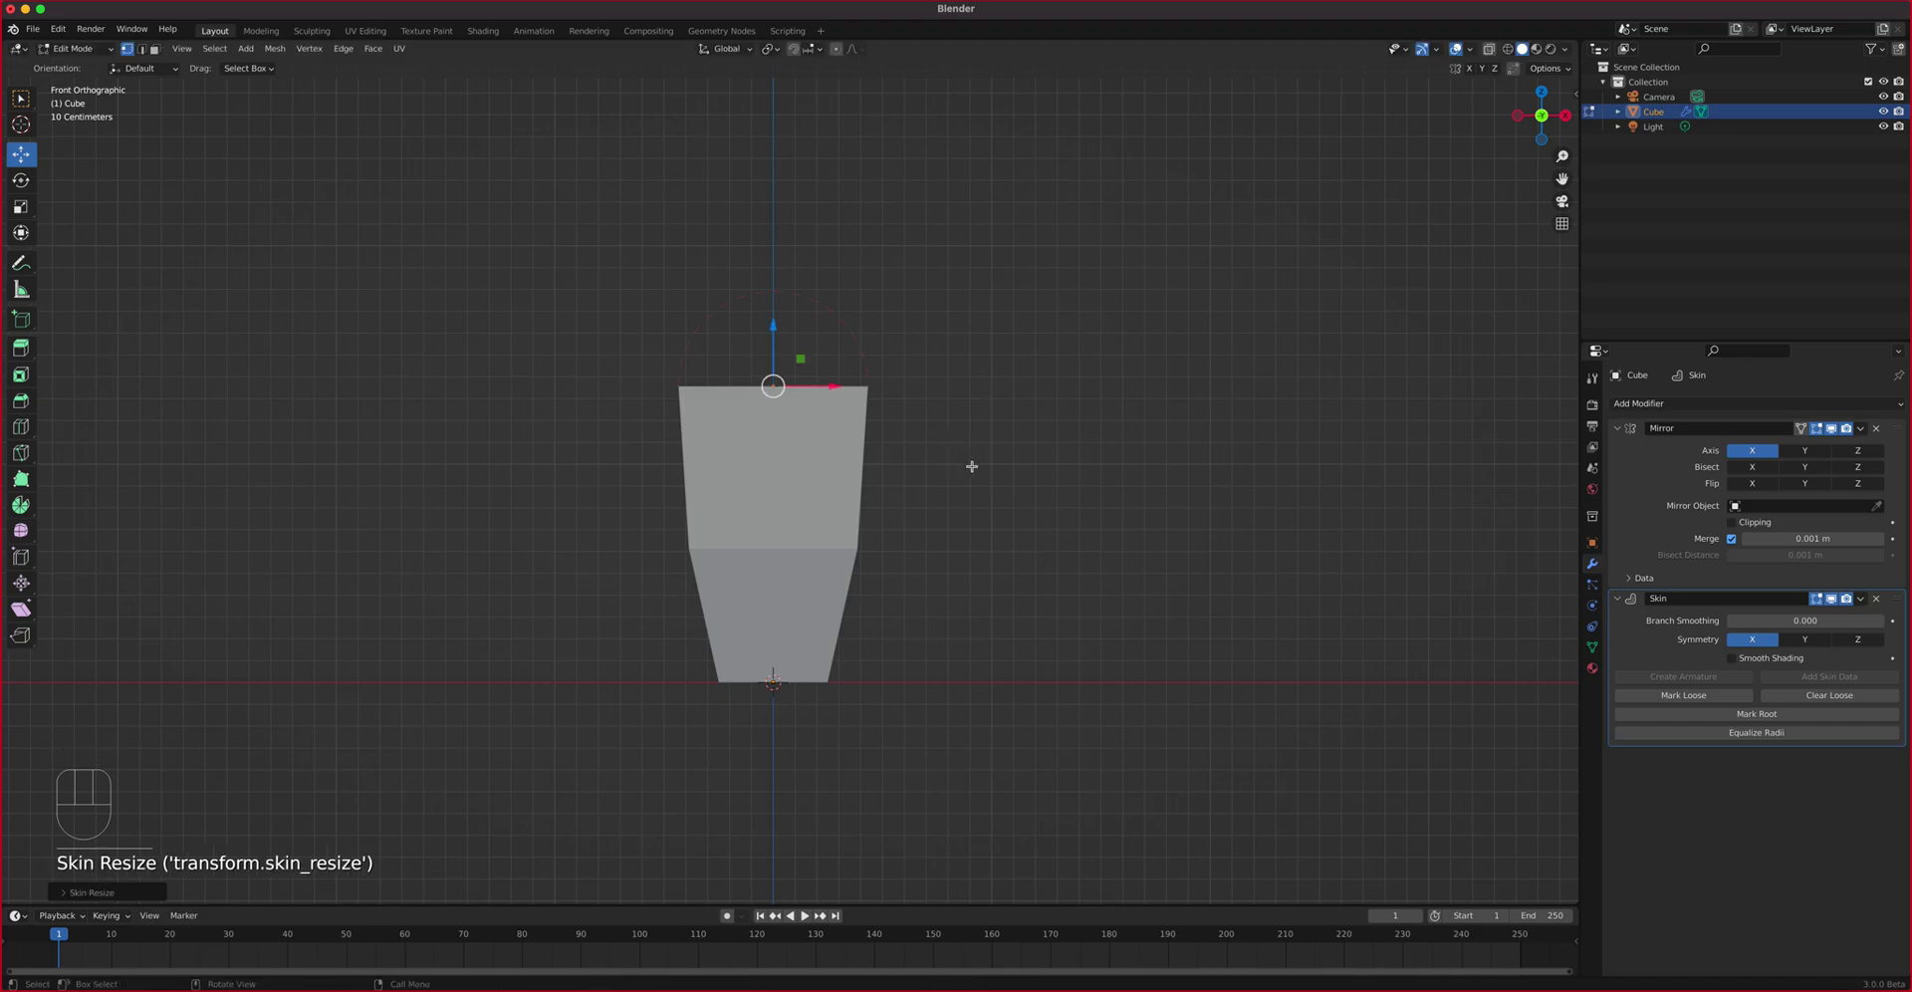
Extrude a third, shorter torso segment straight up along Z and shrink the skin radius at its upper end
{"action": "key", "text": "e"}
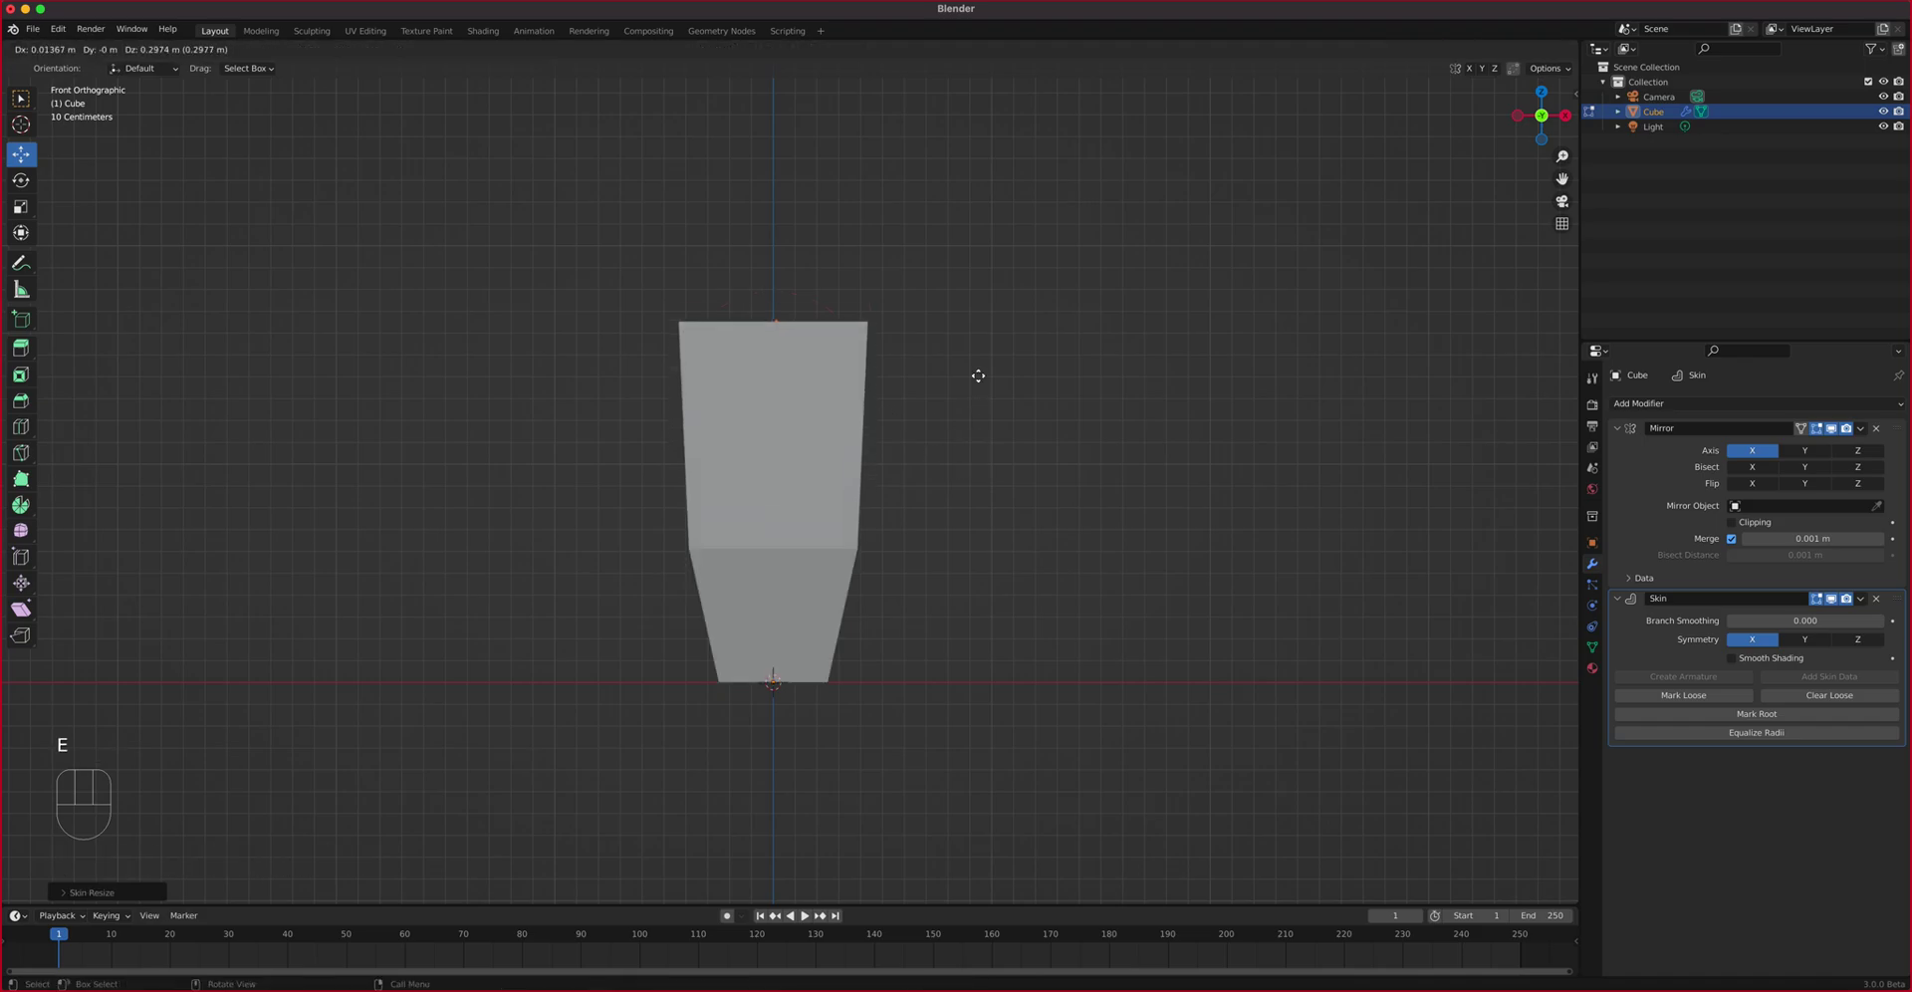
{"action": "right_click", "coordinate": [908, 336]}
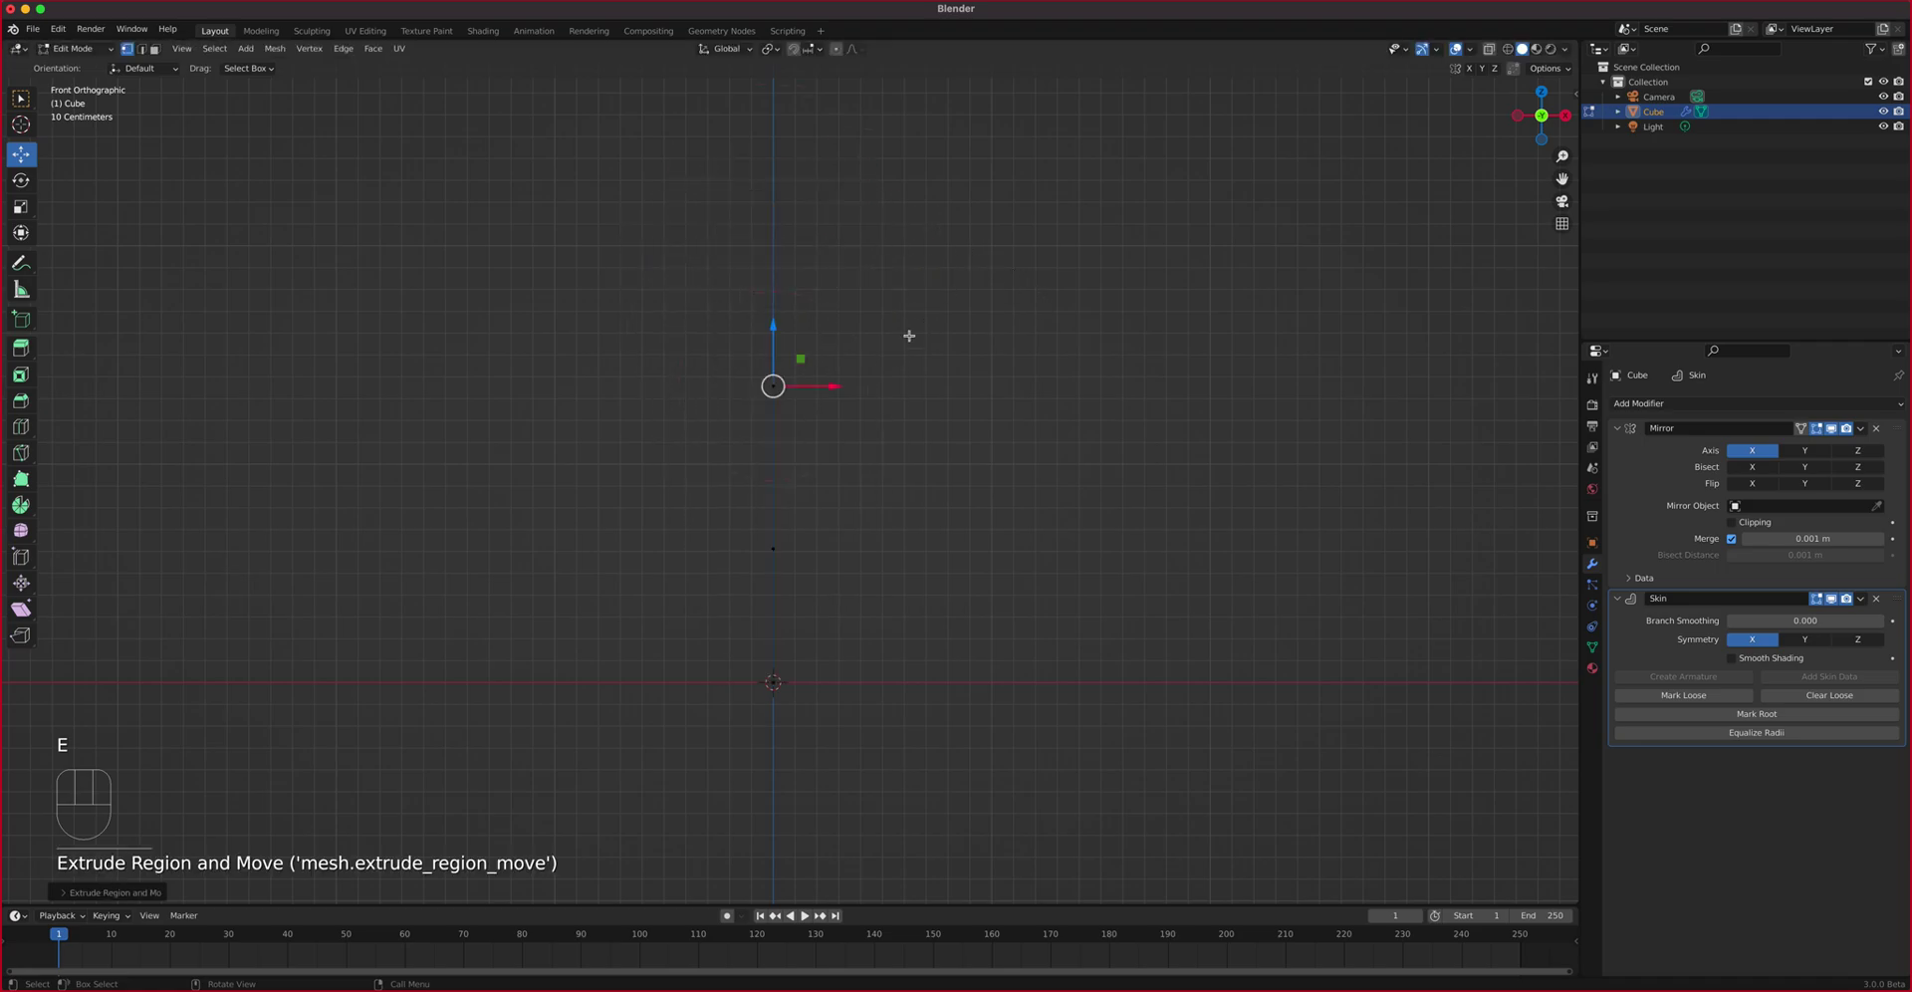
{"action": "left_click_drag", "start_coordinate": [772, 328], "coordinate": [764, 203]}
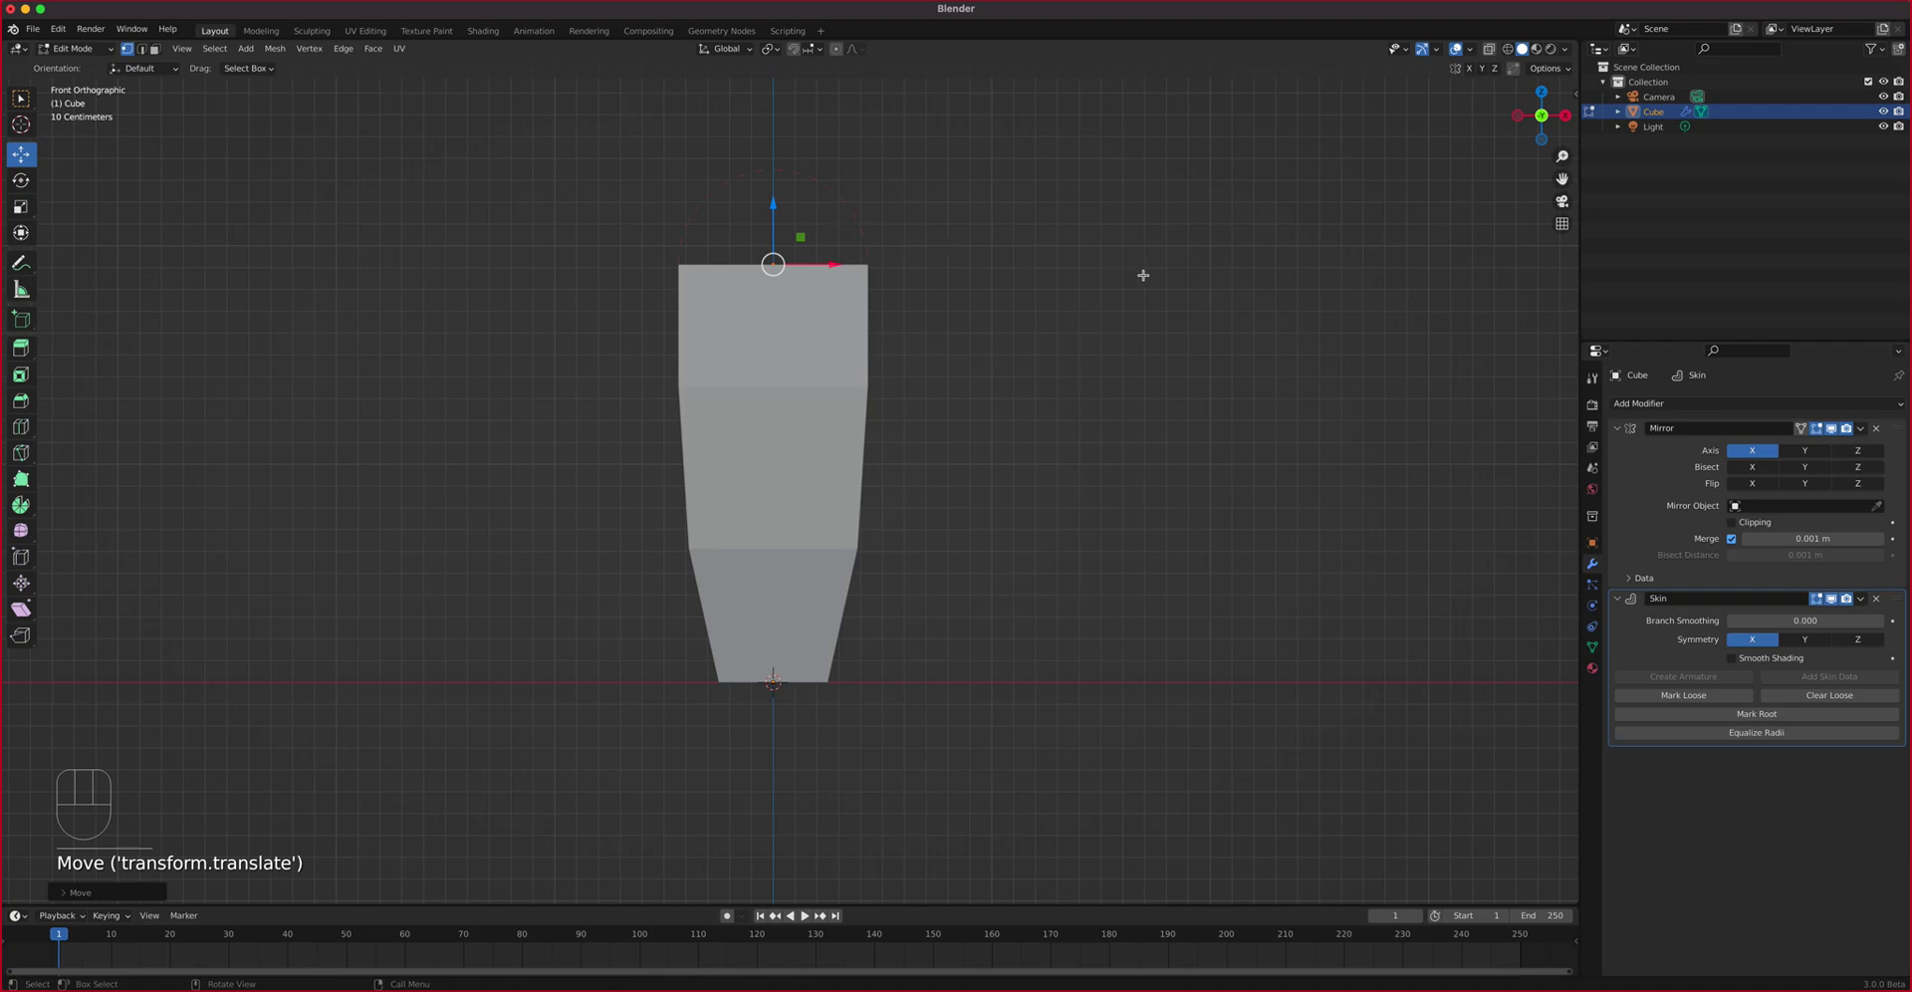
{"action": "key", "text": "ctrl+a"}
{"action": "left_click", "coordinate": [1059, 290]}
In the right side view, curve the spine by shifting the chest vertex toward positive Y and the waist vertex slightly toward negative Y
{"action": "middle_click_drag", "start_coordinate": [1059, 290], "coordinate": [913, 457]}
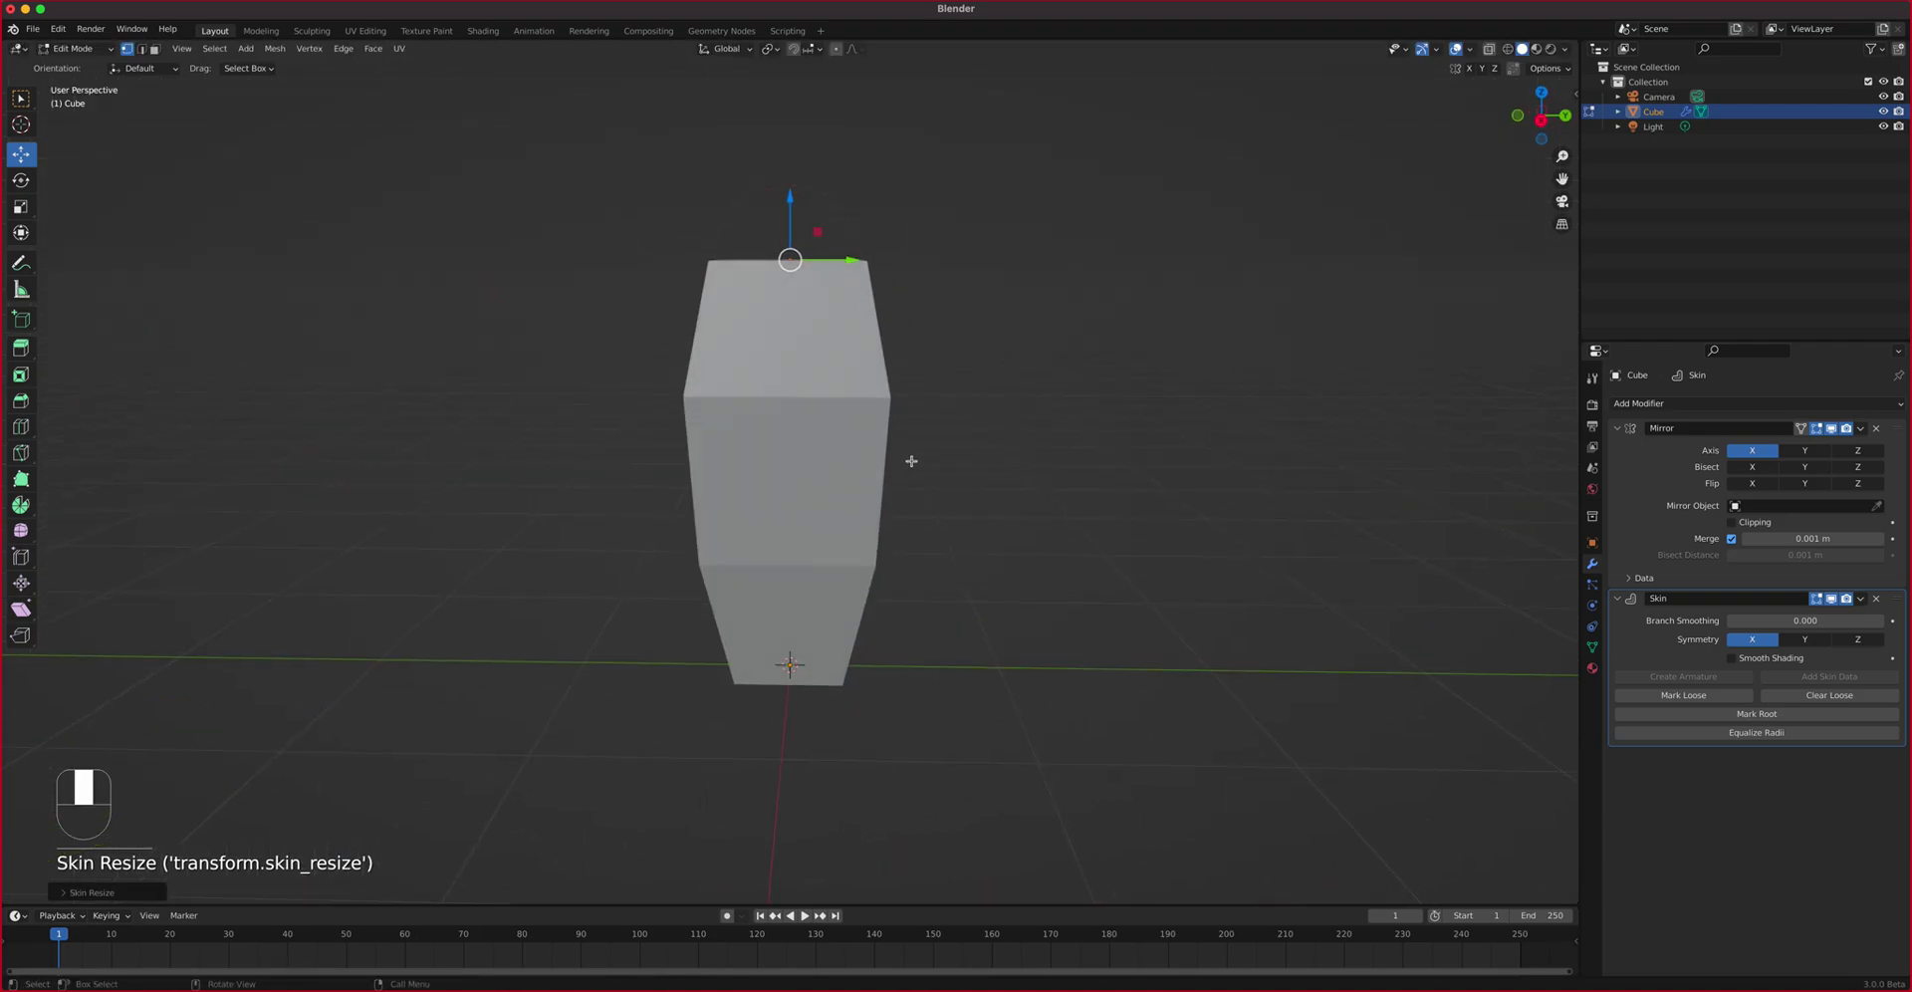
{"action": "key", "text": "KP_3"}
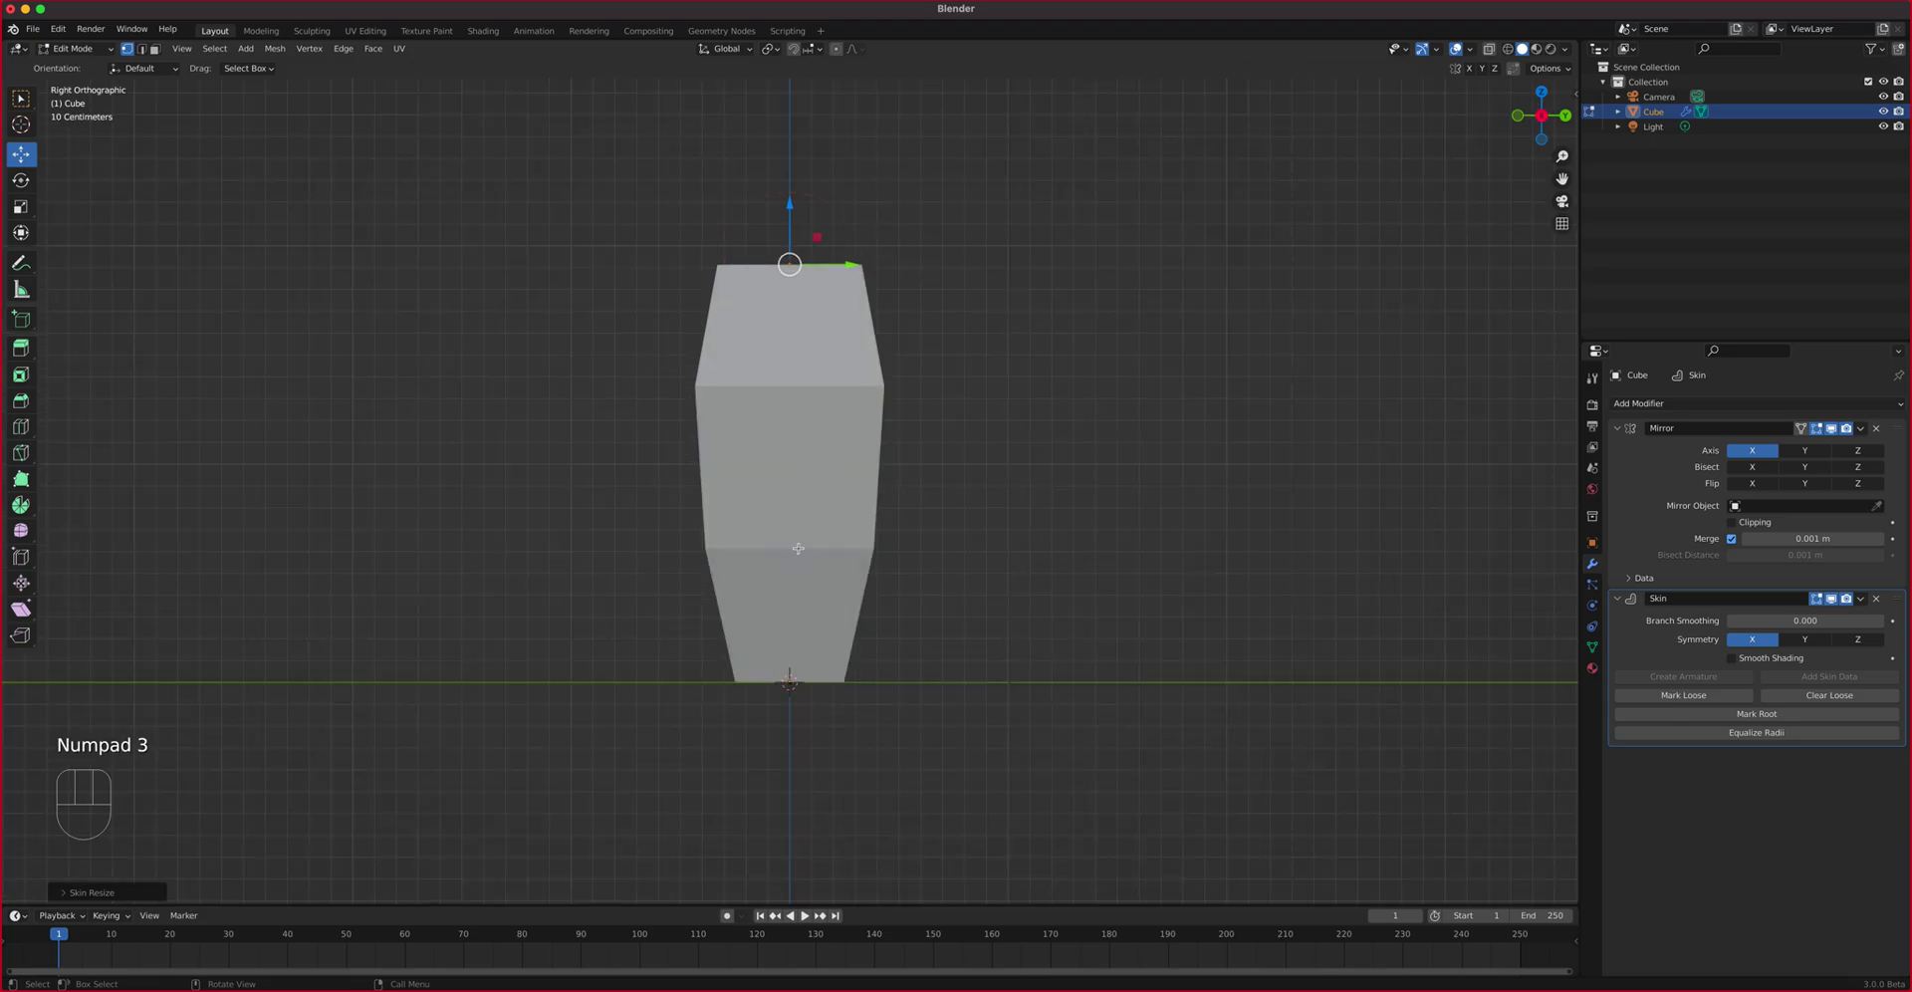
{"action": "left_click", "coordinate": [799, 391]}
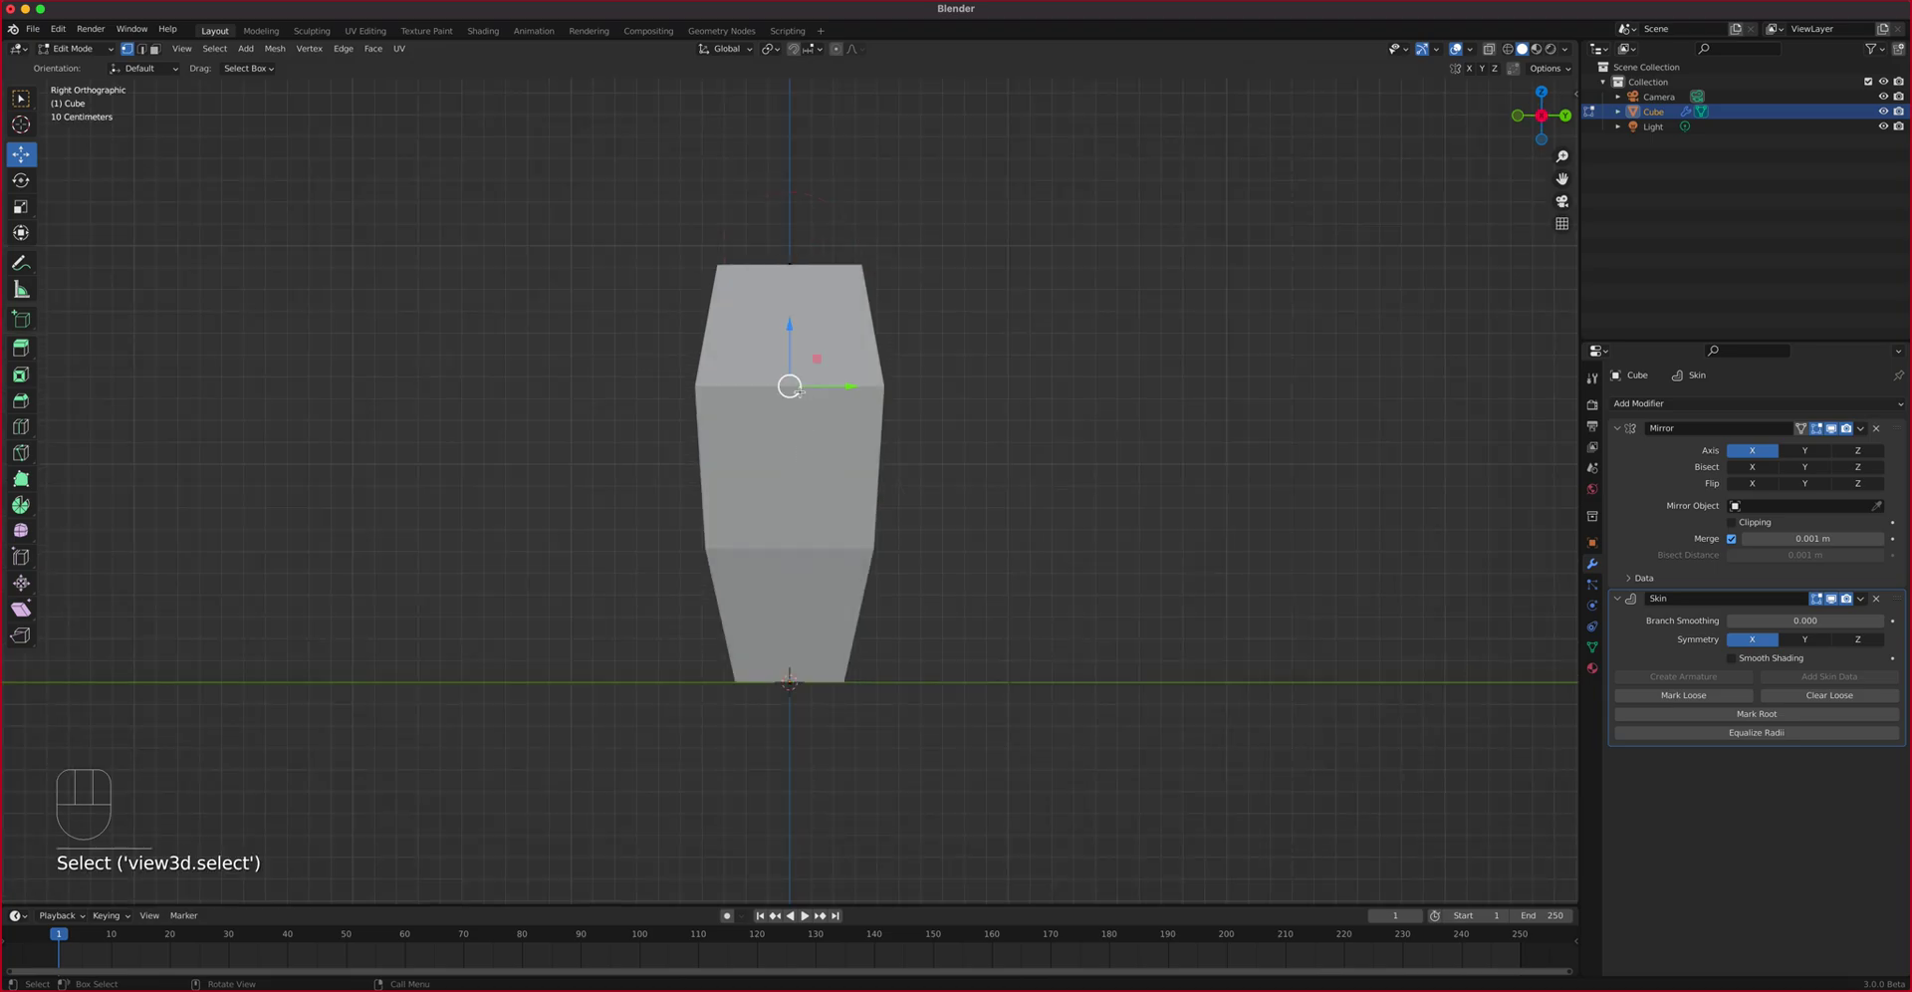
{"action": "left_click_drag", "start_coordinate": [848, 388], "coordinate": [863, 388]}
{"action": "left_click", "coordinate": [819, 549]}
{"action": "left_click_drag", "start_coordinate": [848, 549], "coordinate": [846, 548]}
{"action": "left_click", "coordinate": [788, 265]}
{"action": "left_click", "coordinate": [837, 390]}
{"action": "left_click_drag", "start_coordinate": [842, 389], "coordinate": [845, 389]}
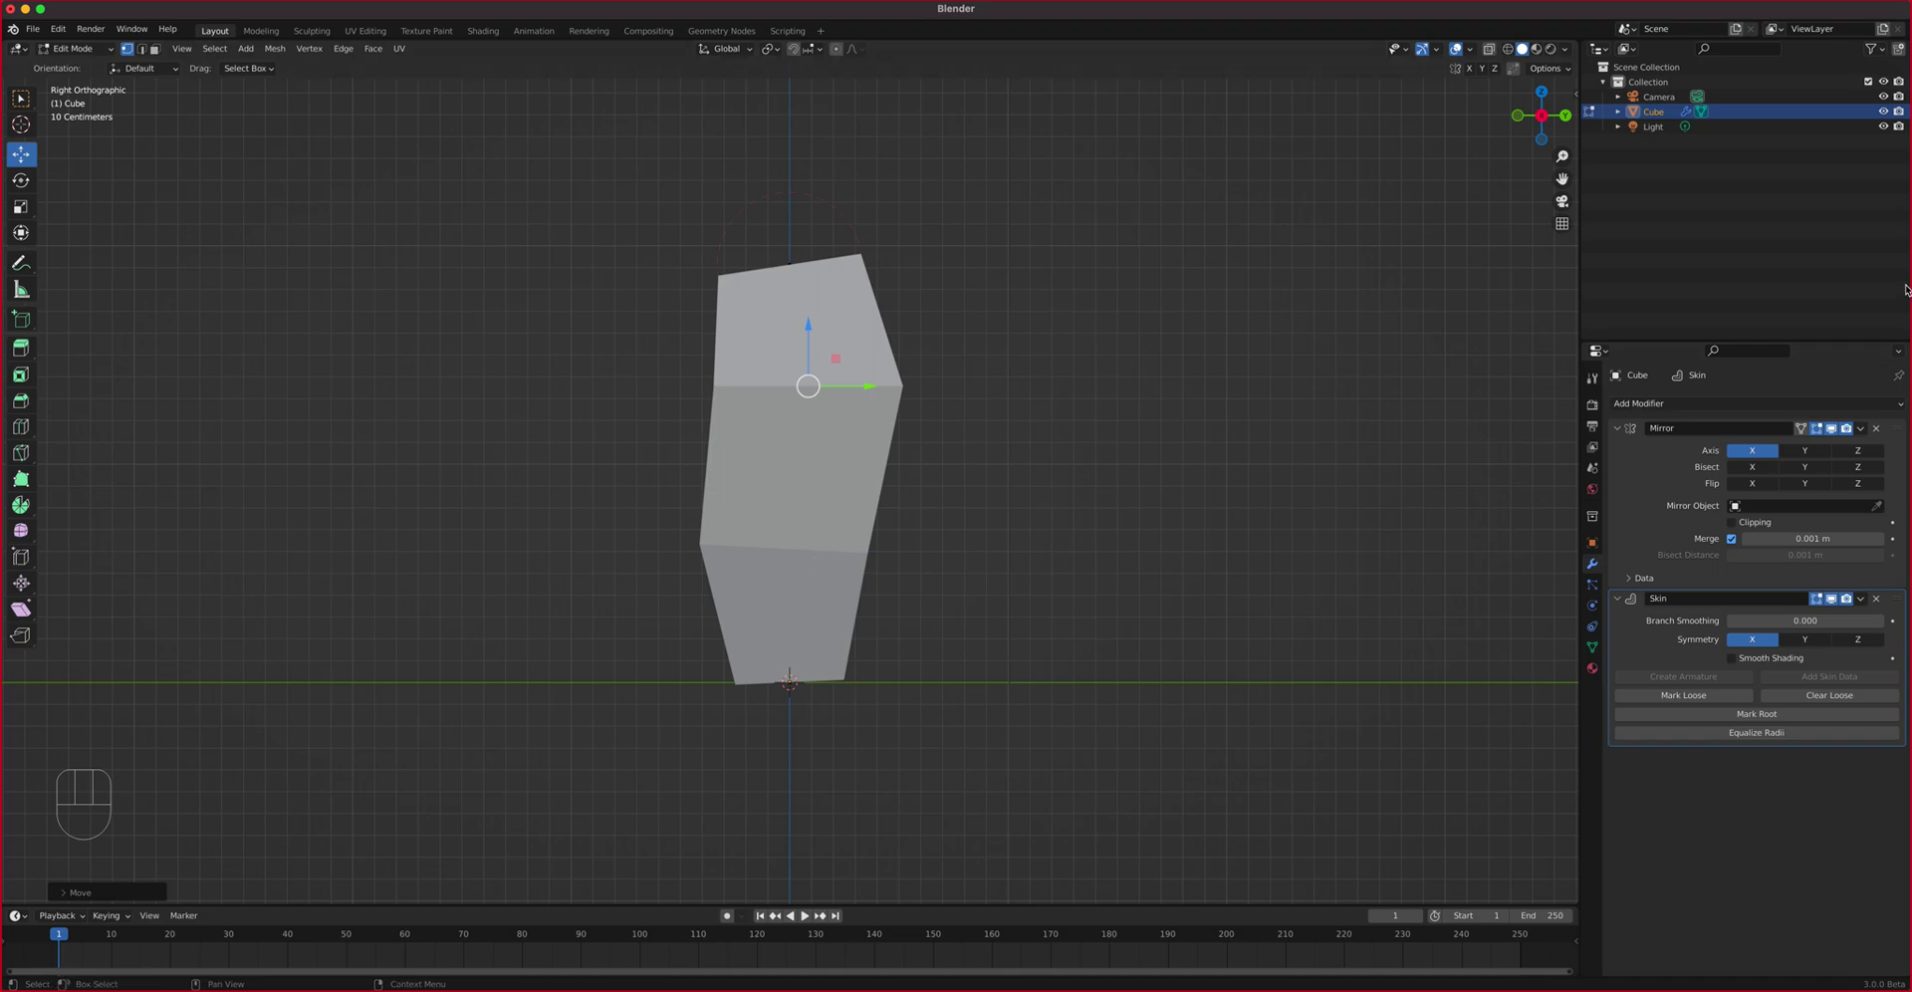
Turn on X-ray and, in the front view, extrude the lowest vertex about 0.6 m outward and 0.49 m down as a hip
{"action": "left_click", "coordinate": [1489, 49]}
{"action": "middle_click_drag", "start_coordinate": [1135, 369], "coordinate": [1175, 398]}
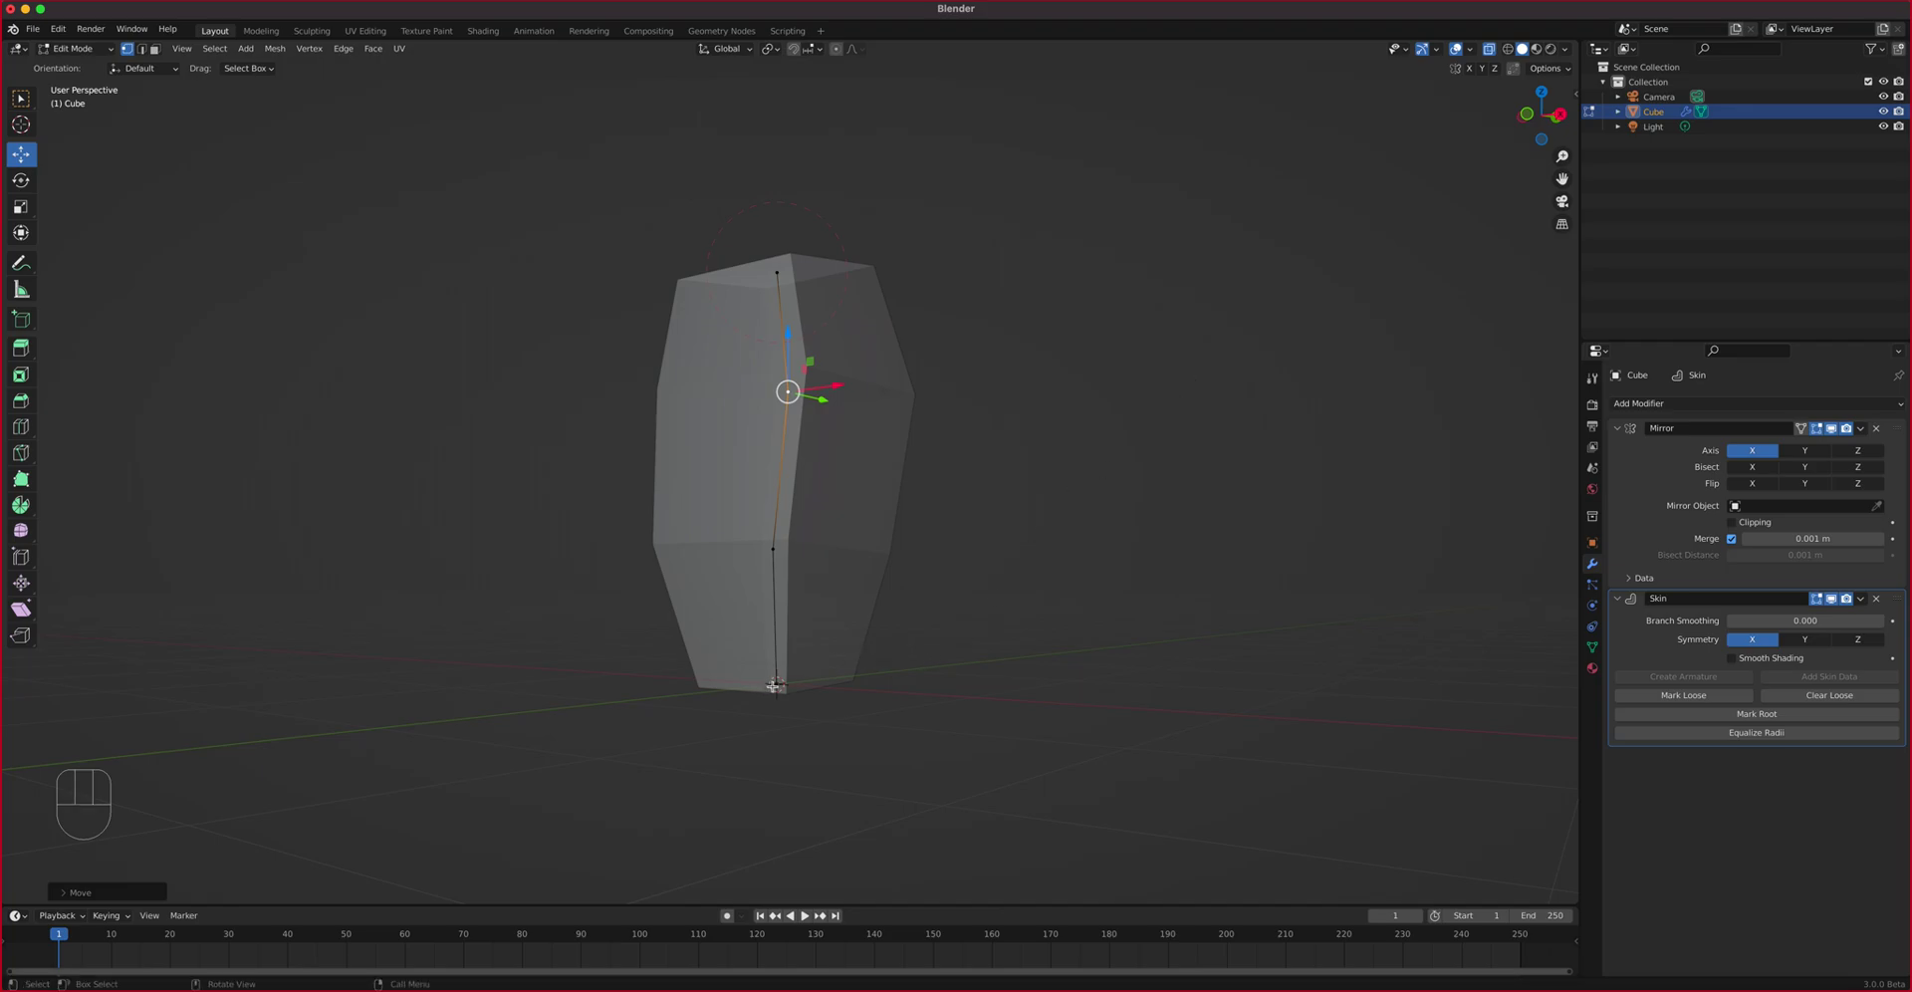
{"action": "left_click", "coordinate": [774, 686]}
{"action": "key", "text": "KP_1"}
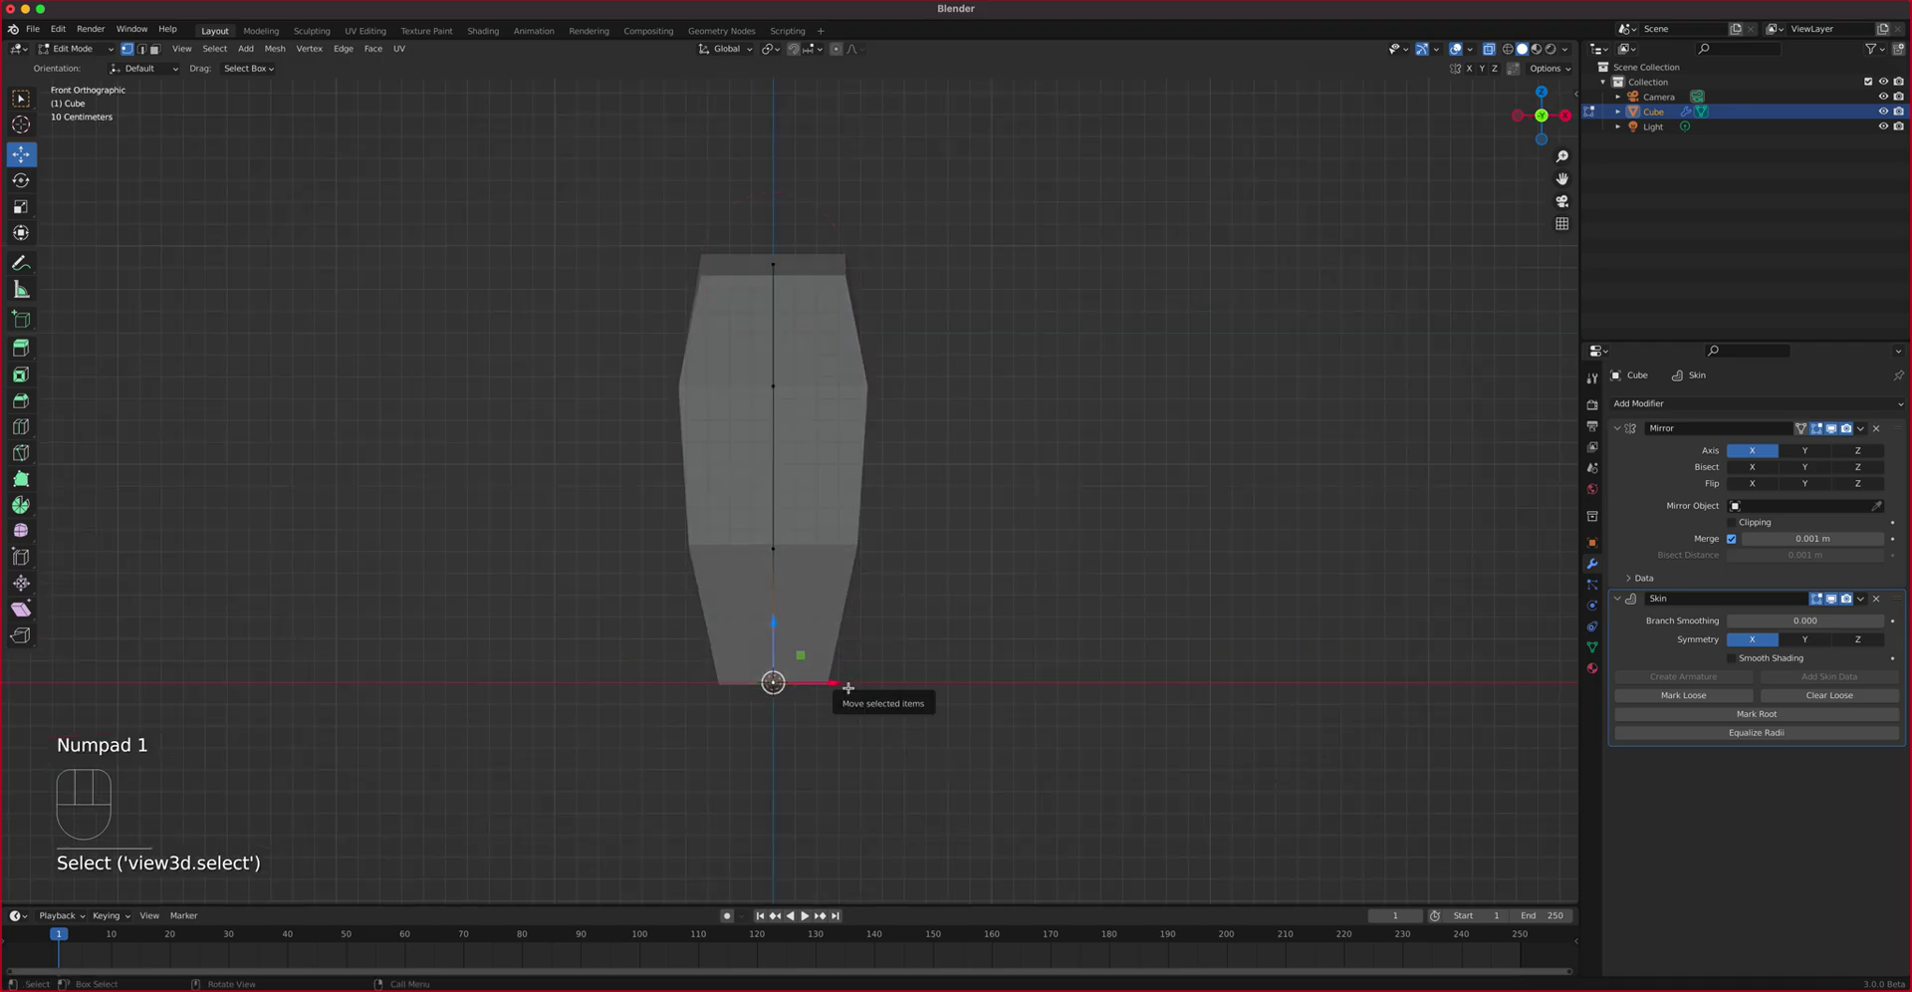
{"action": "key", "text": "g"}
{"action": "key", "text": "e"}
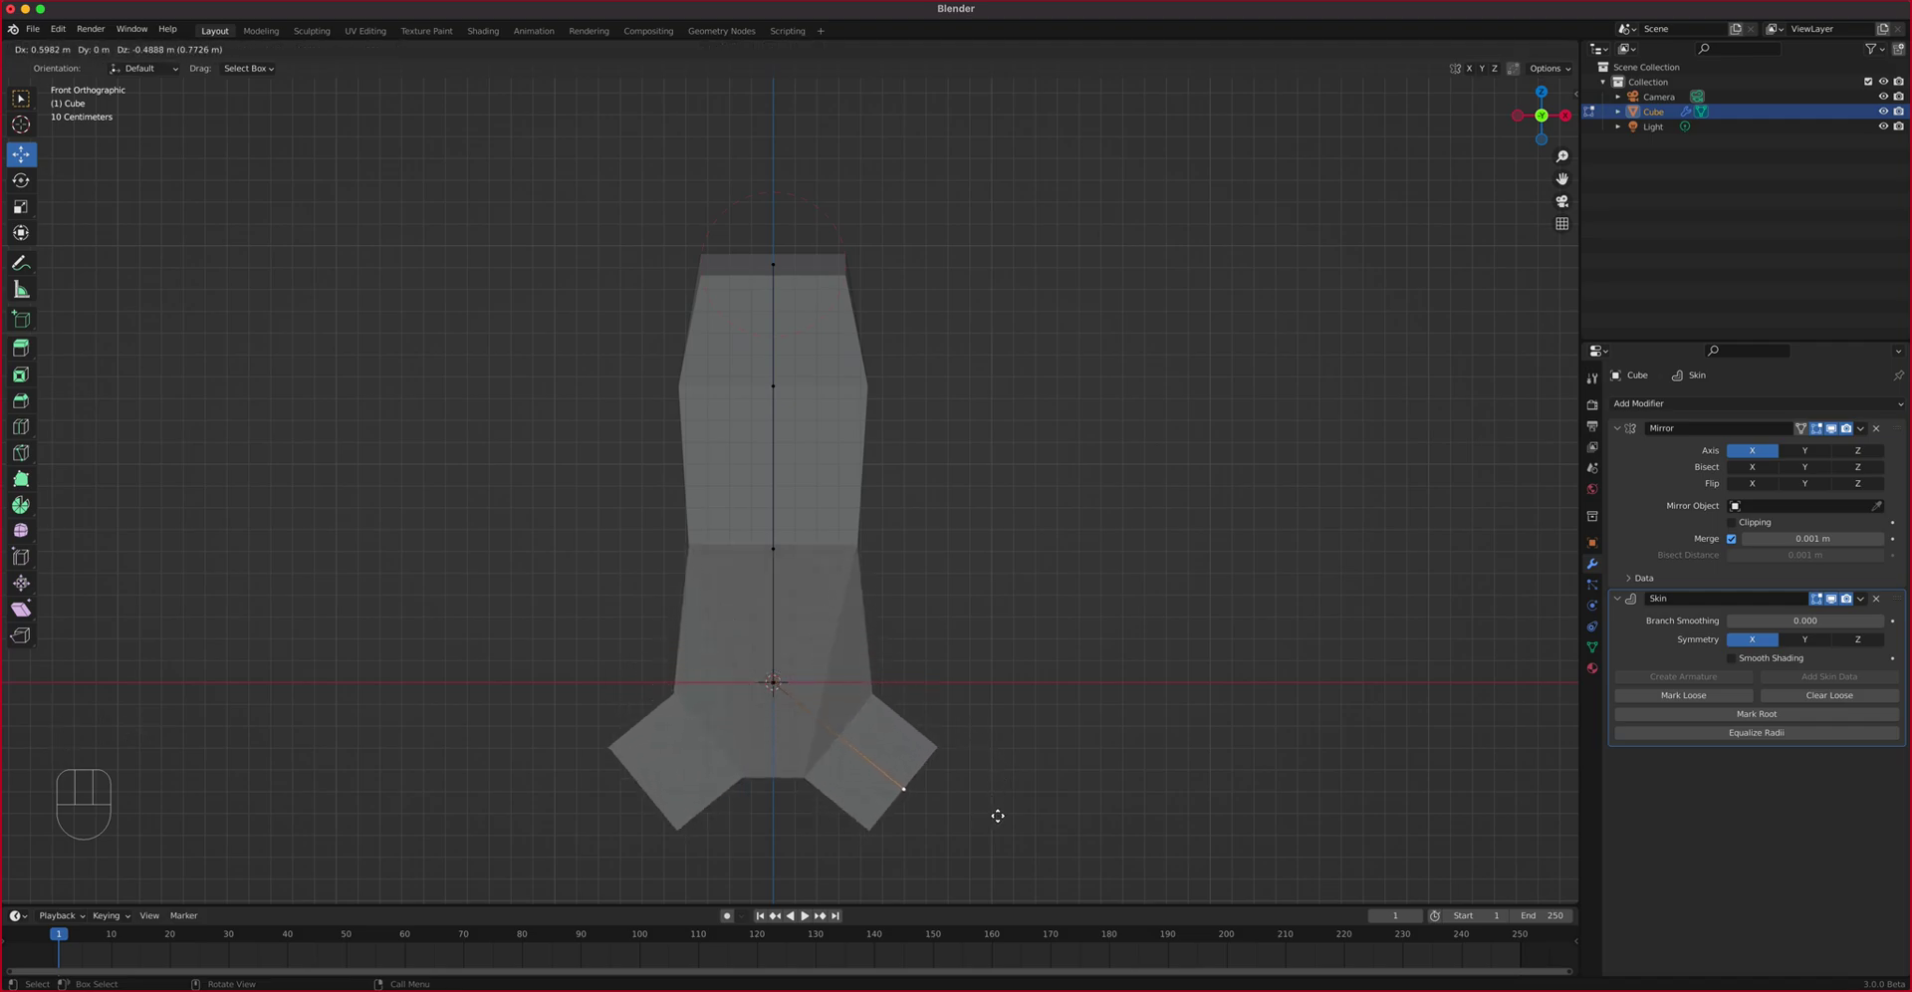
{"action": "left_click", "coordinate": [997, 816]}
Extrude an upper leg segment down from the hip and, in the right side view, shift its lower vertex slightly toward negative Y
{"action": "middle_click_drag", "start_coordinate": [951, 704], "coordinate": [1032, 385], "text": "shift"}
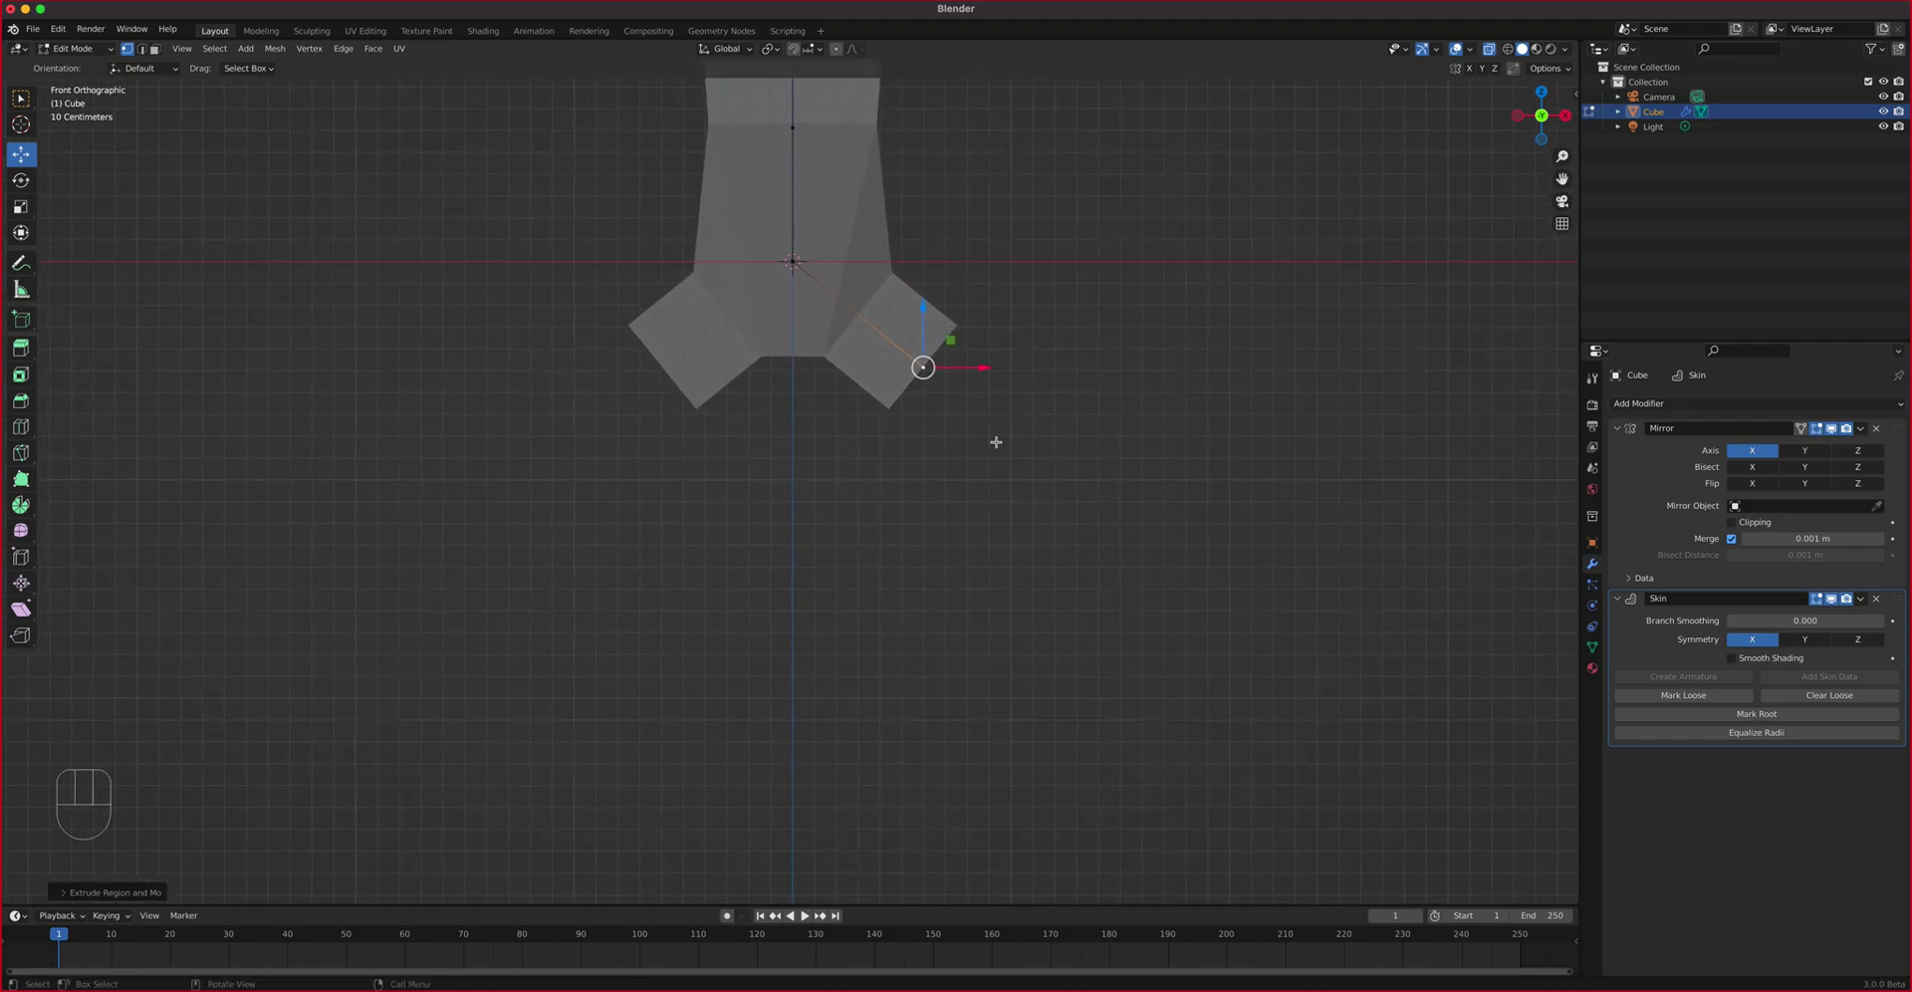
{"action": "key", "text": "e"}
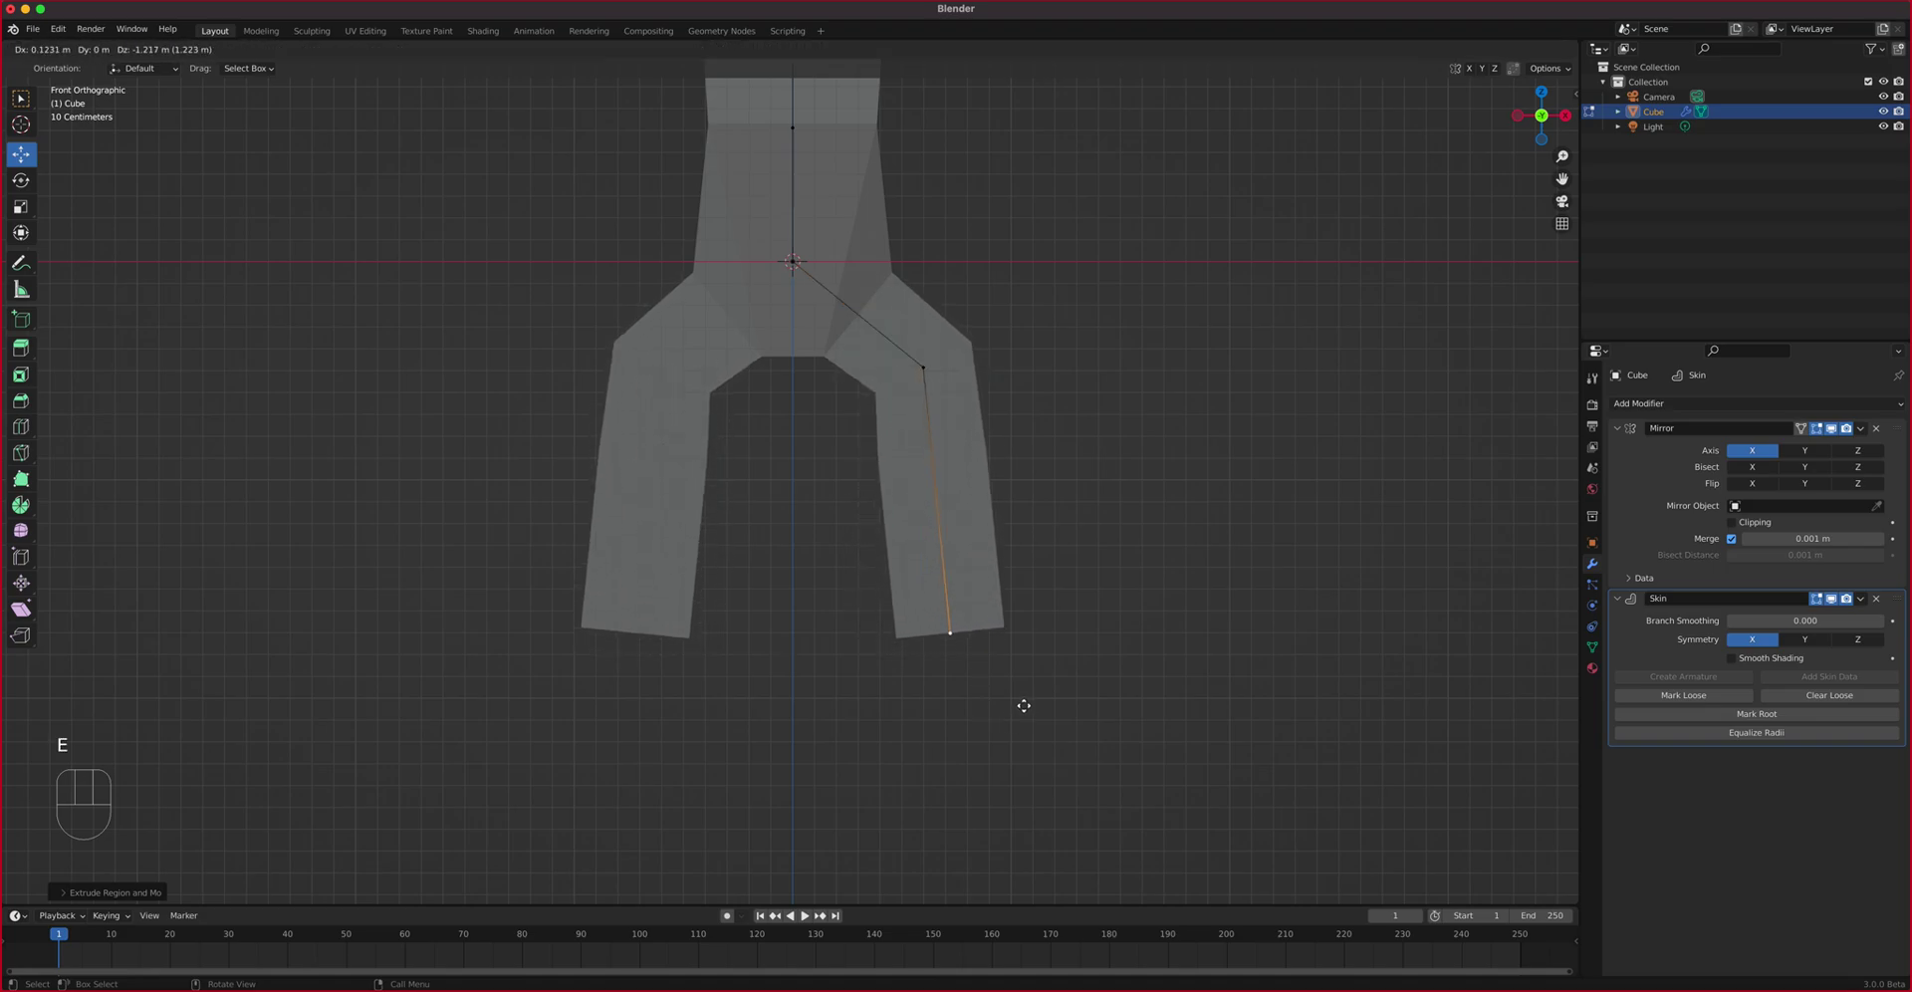
{"action": "left_click", "coordinate": [999, 727]}
{"action": "key", "text": "KP_3"}
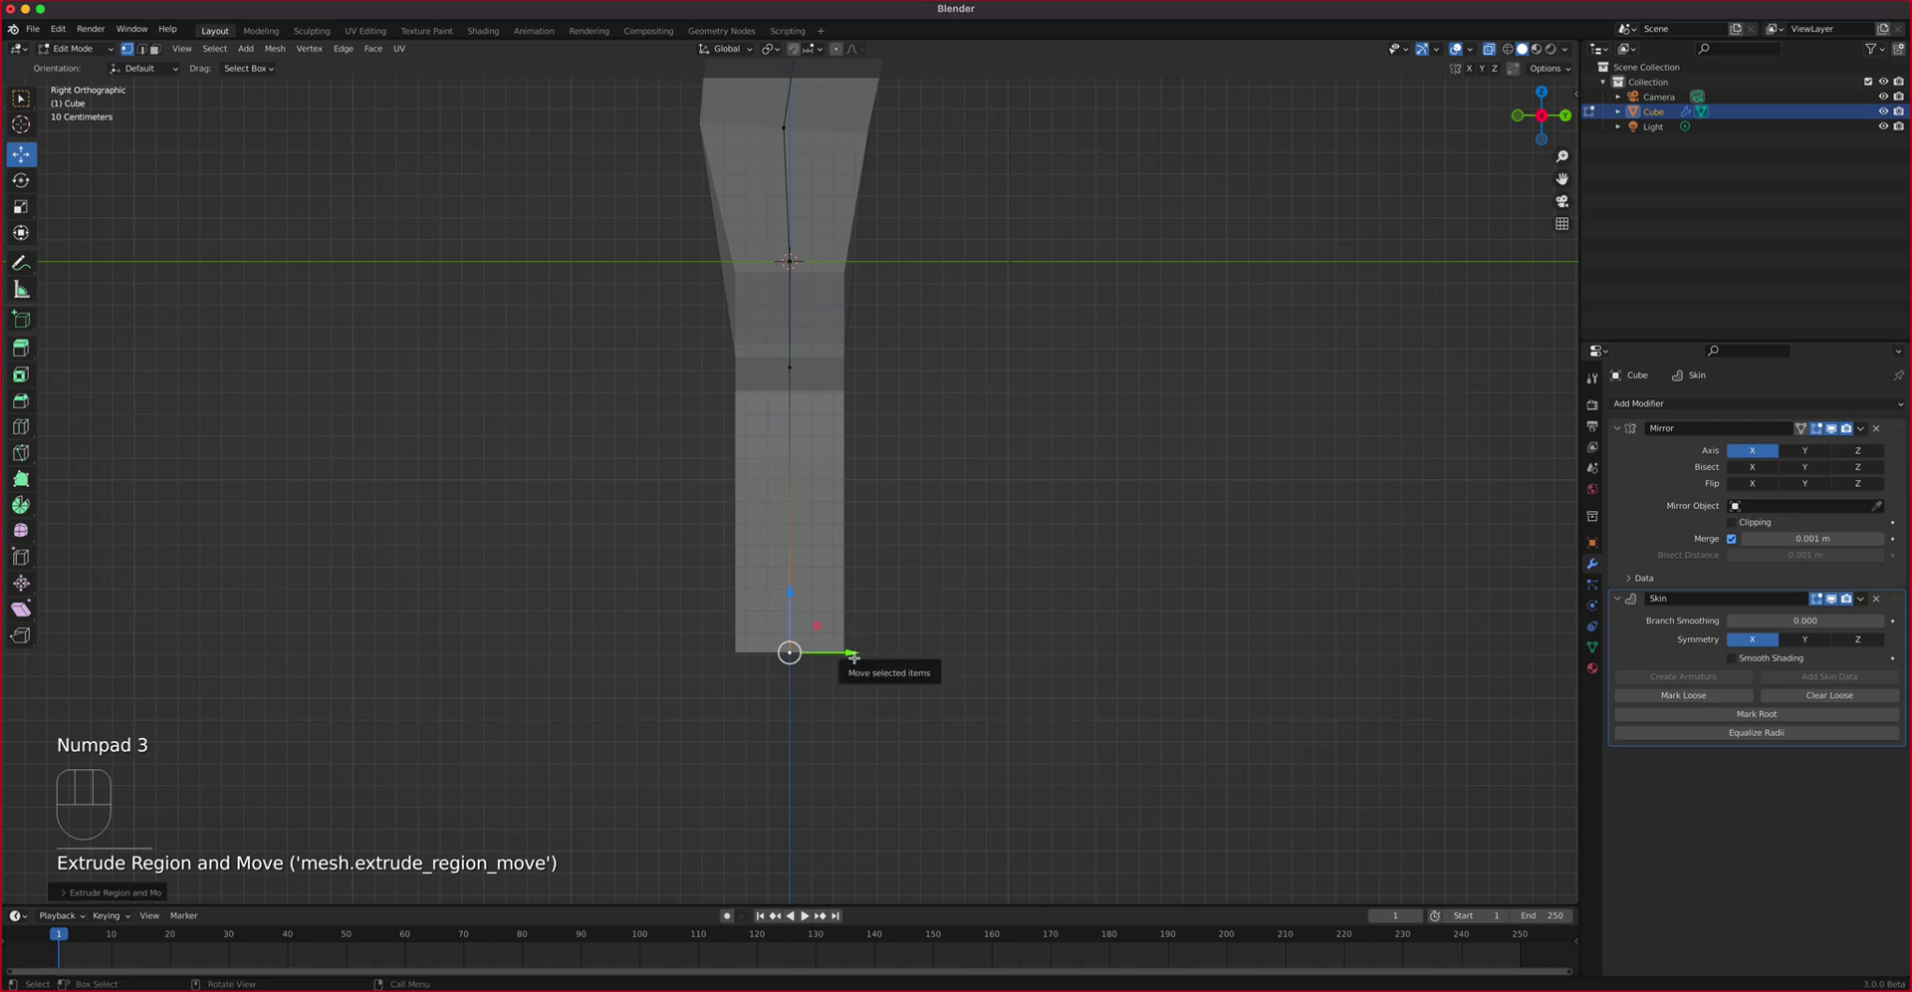
{"action": "left_click_drag", "start_coordinate": [854, 657], "coordinate": [846, 647]}
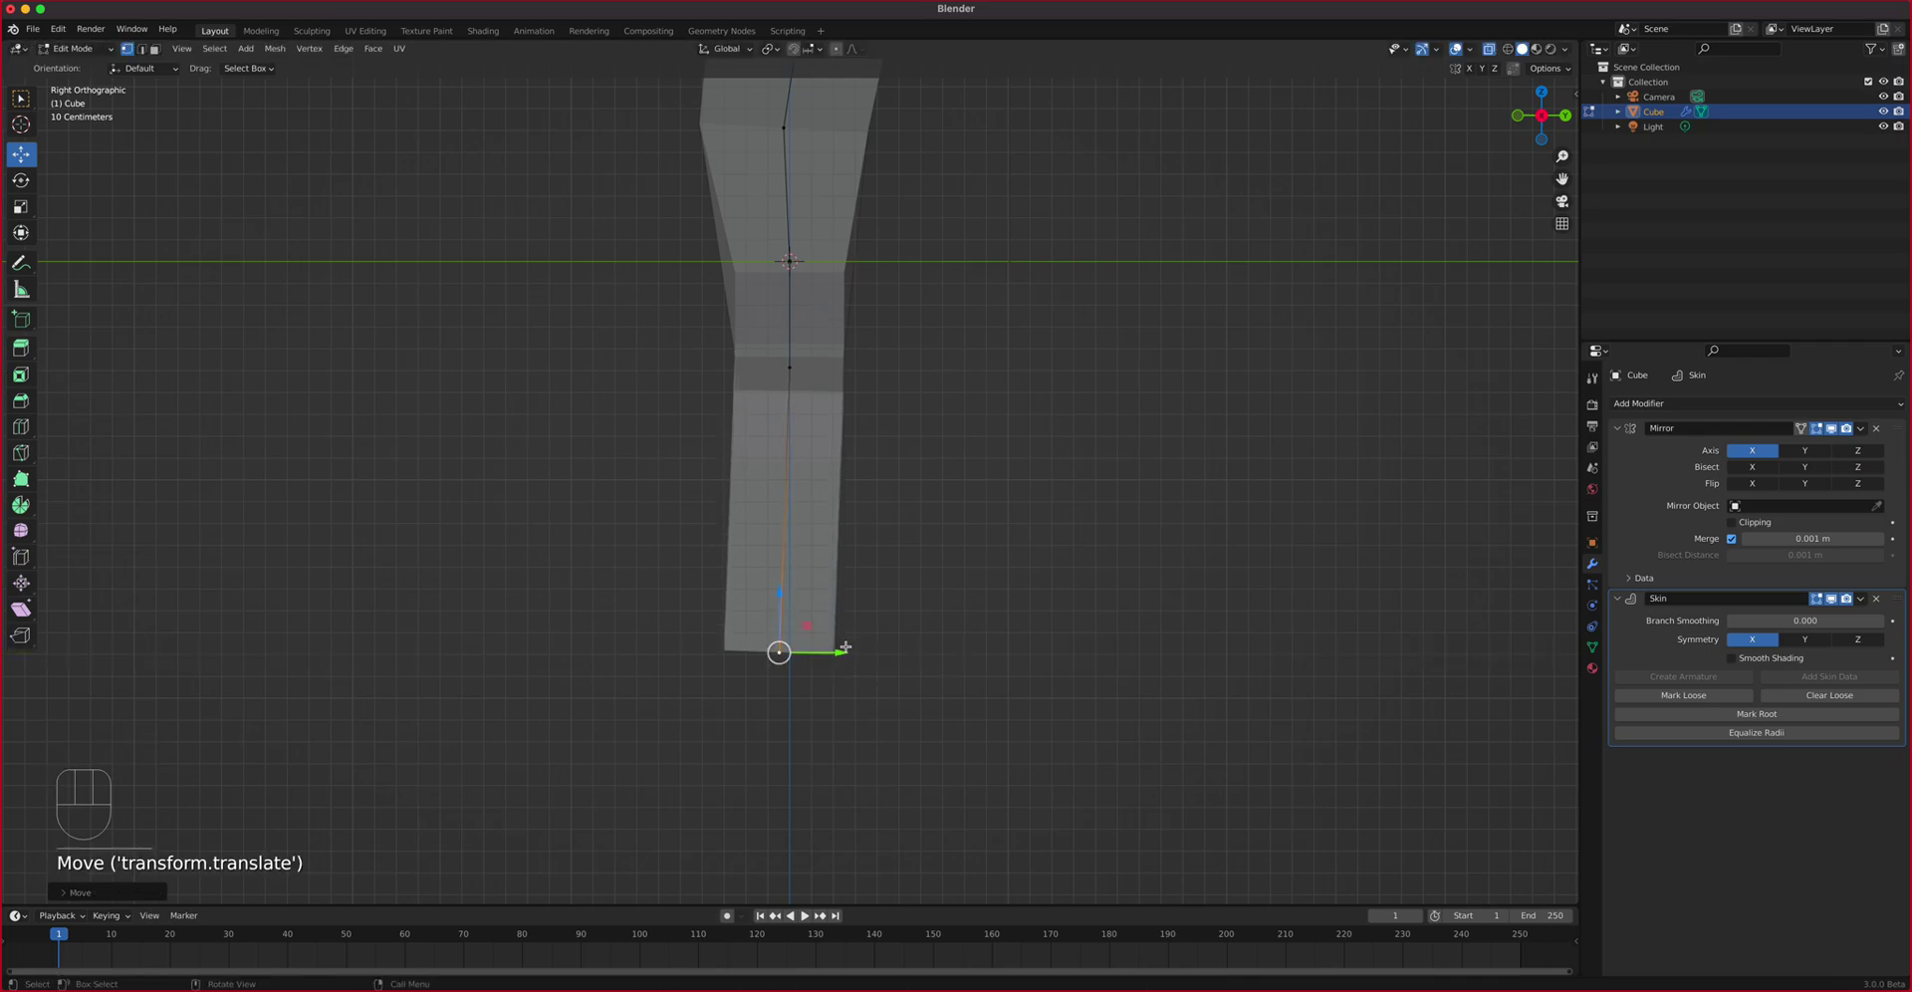
Extrude a lower leg segment from the knee, angled down toward positive Y in the right side view
{"action": "middle_click_drag", "start_coordinate": [876, 678], "coordinate": [895, 341], "text": "shift"}
{"action": "key", "text": "e"}
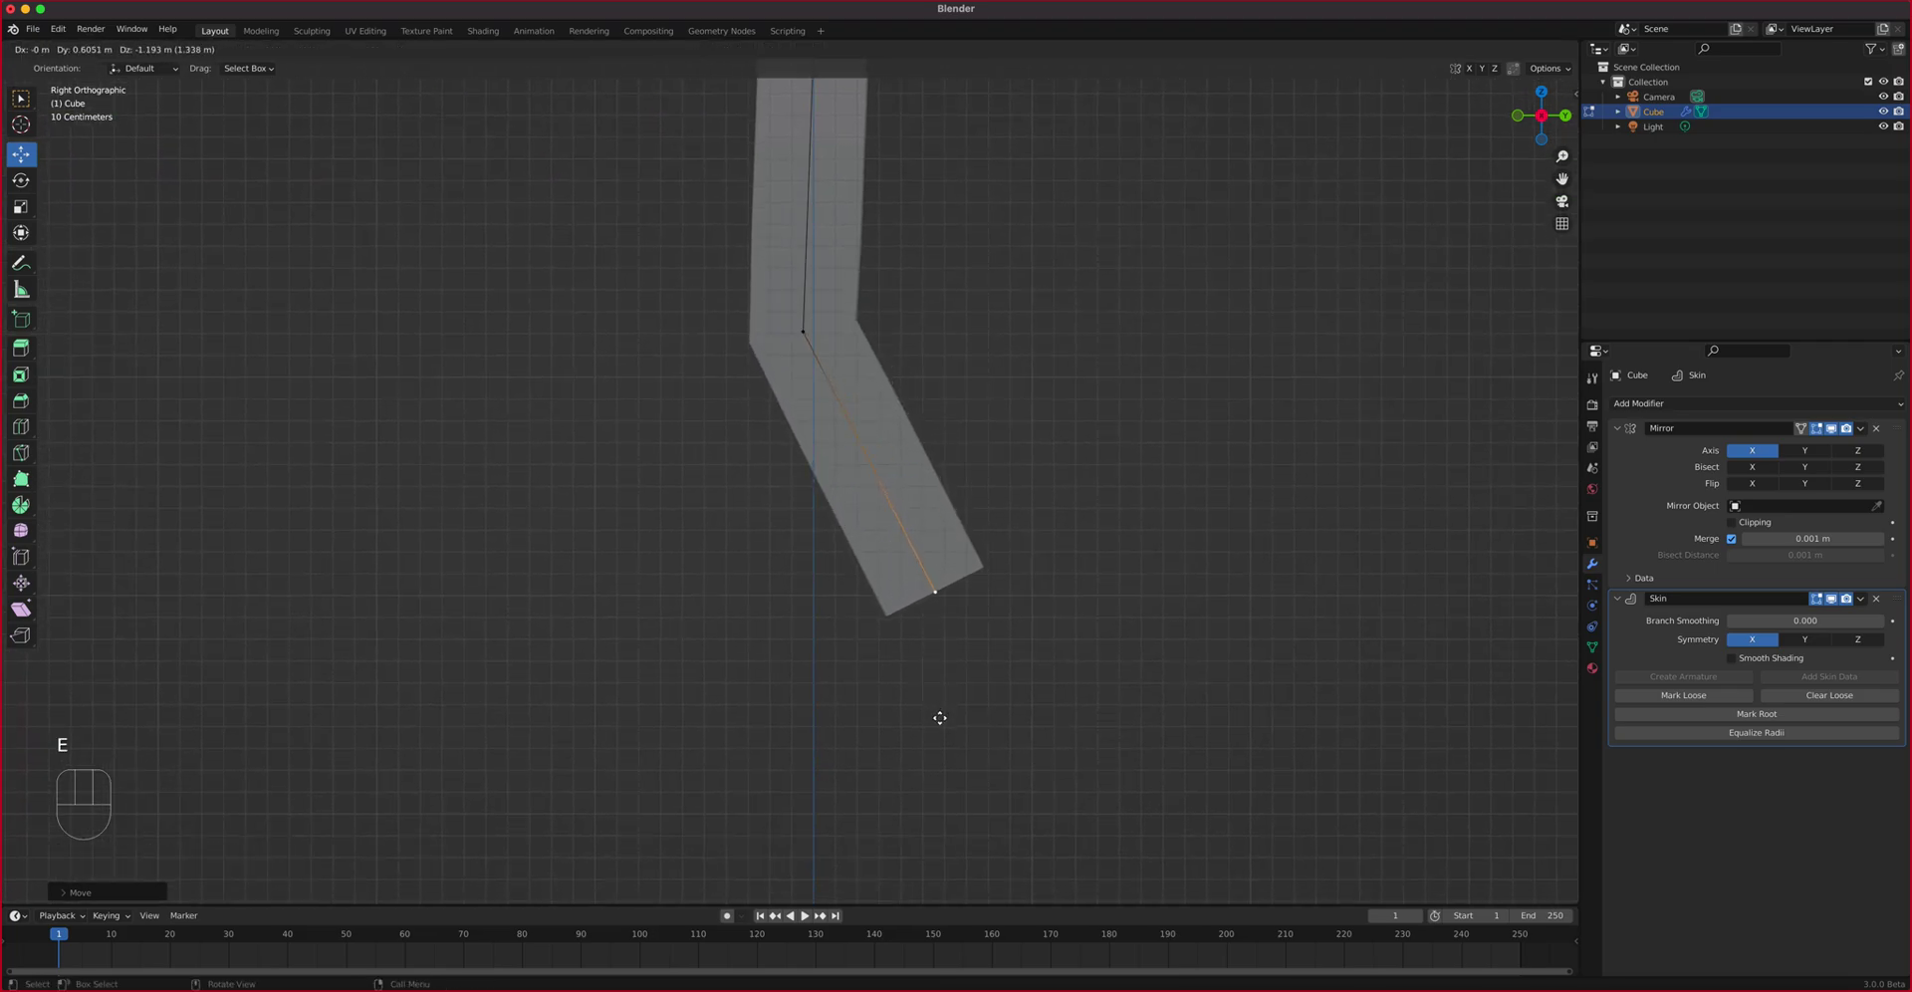
{"action": "left_click", "coordinate": [911, 751]}
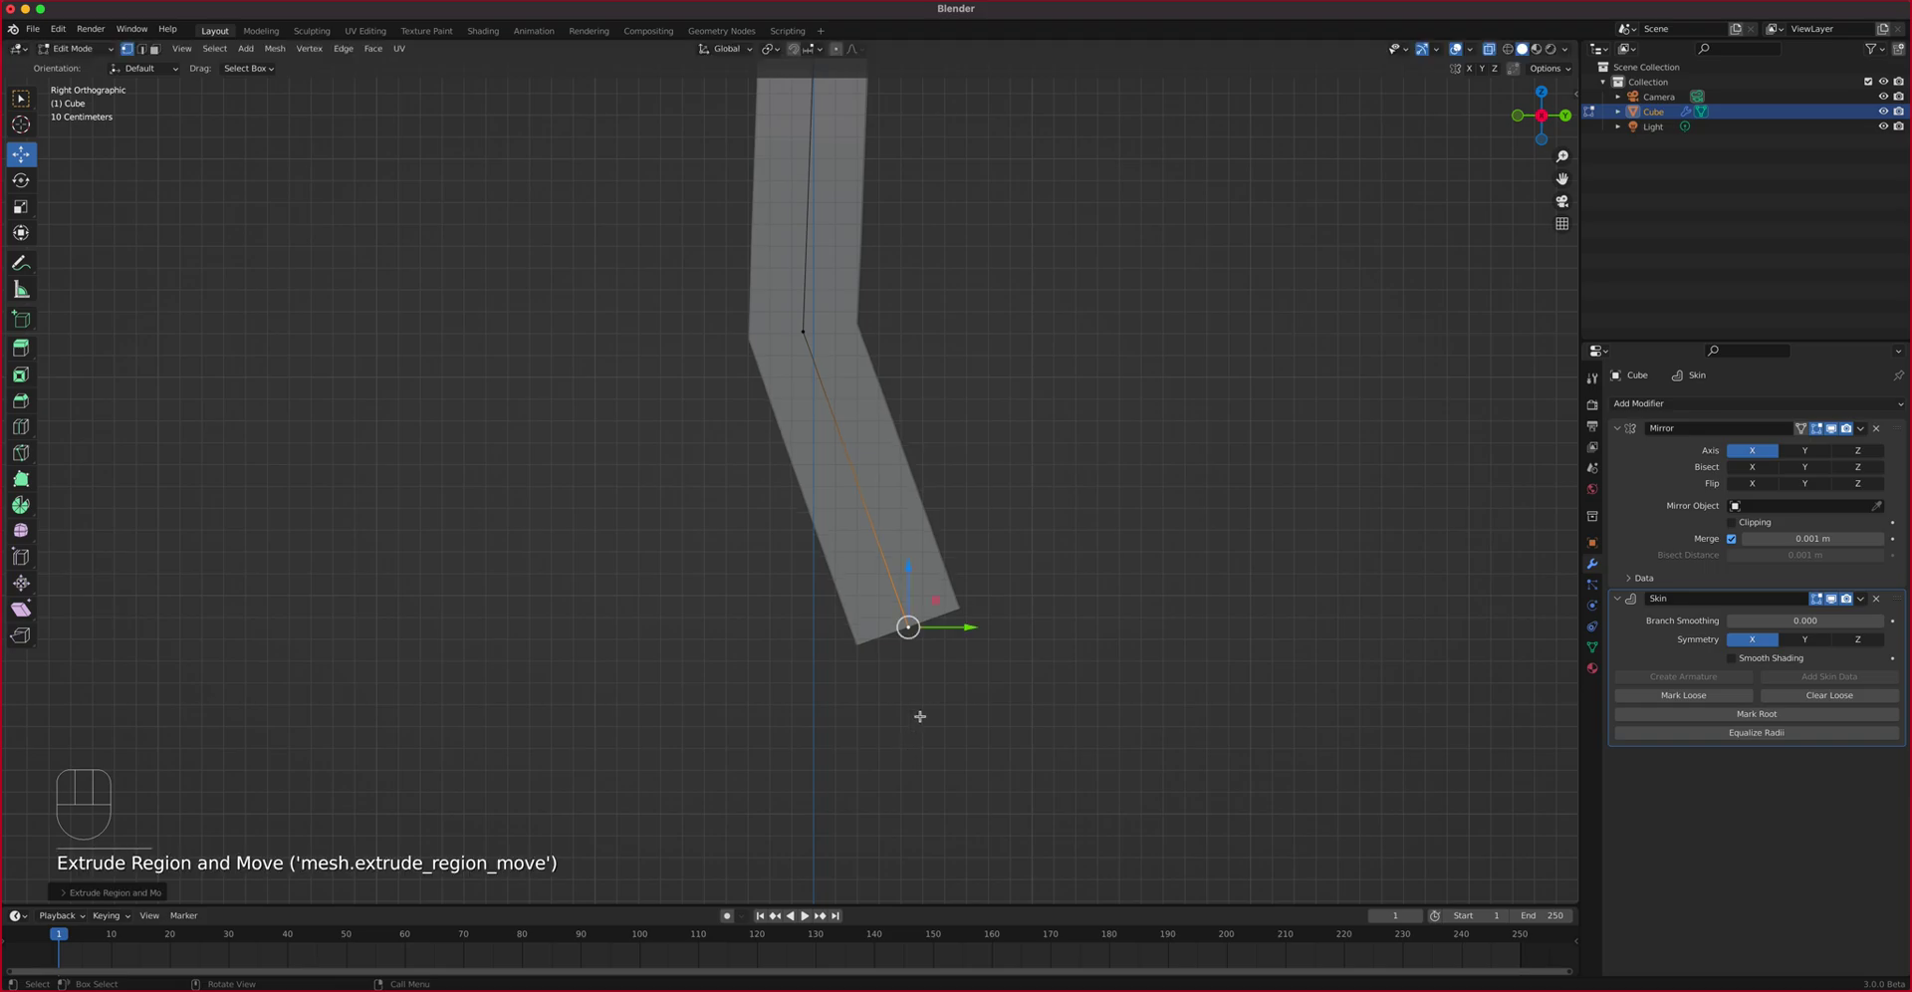
Extrude a short heel segment down and forward, followed by a foot segment about 0.73 m toward negative Y
{"action": "key", "text": "e"}
{"action": "left_click", "coordinate": [842, 817]}
{"action": "key", "text": "e"}
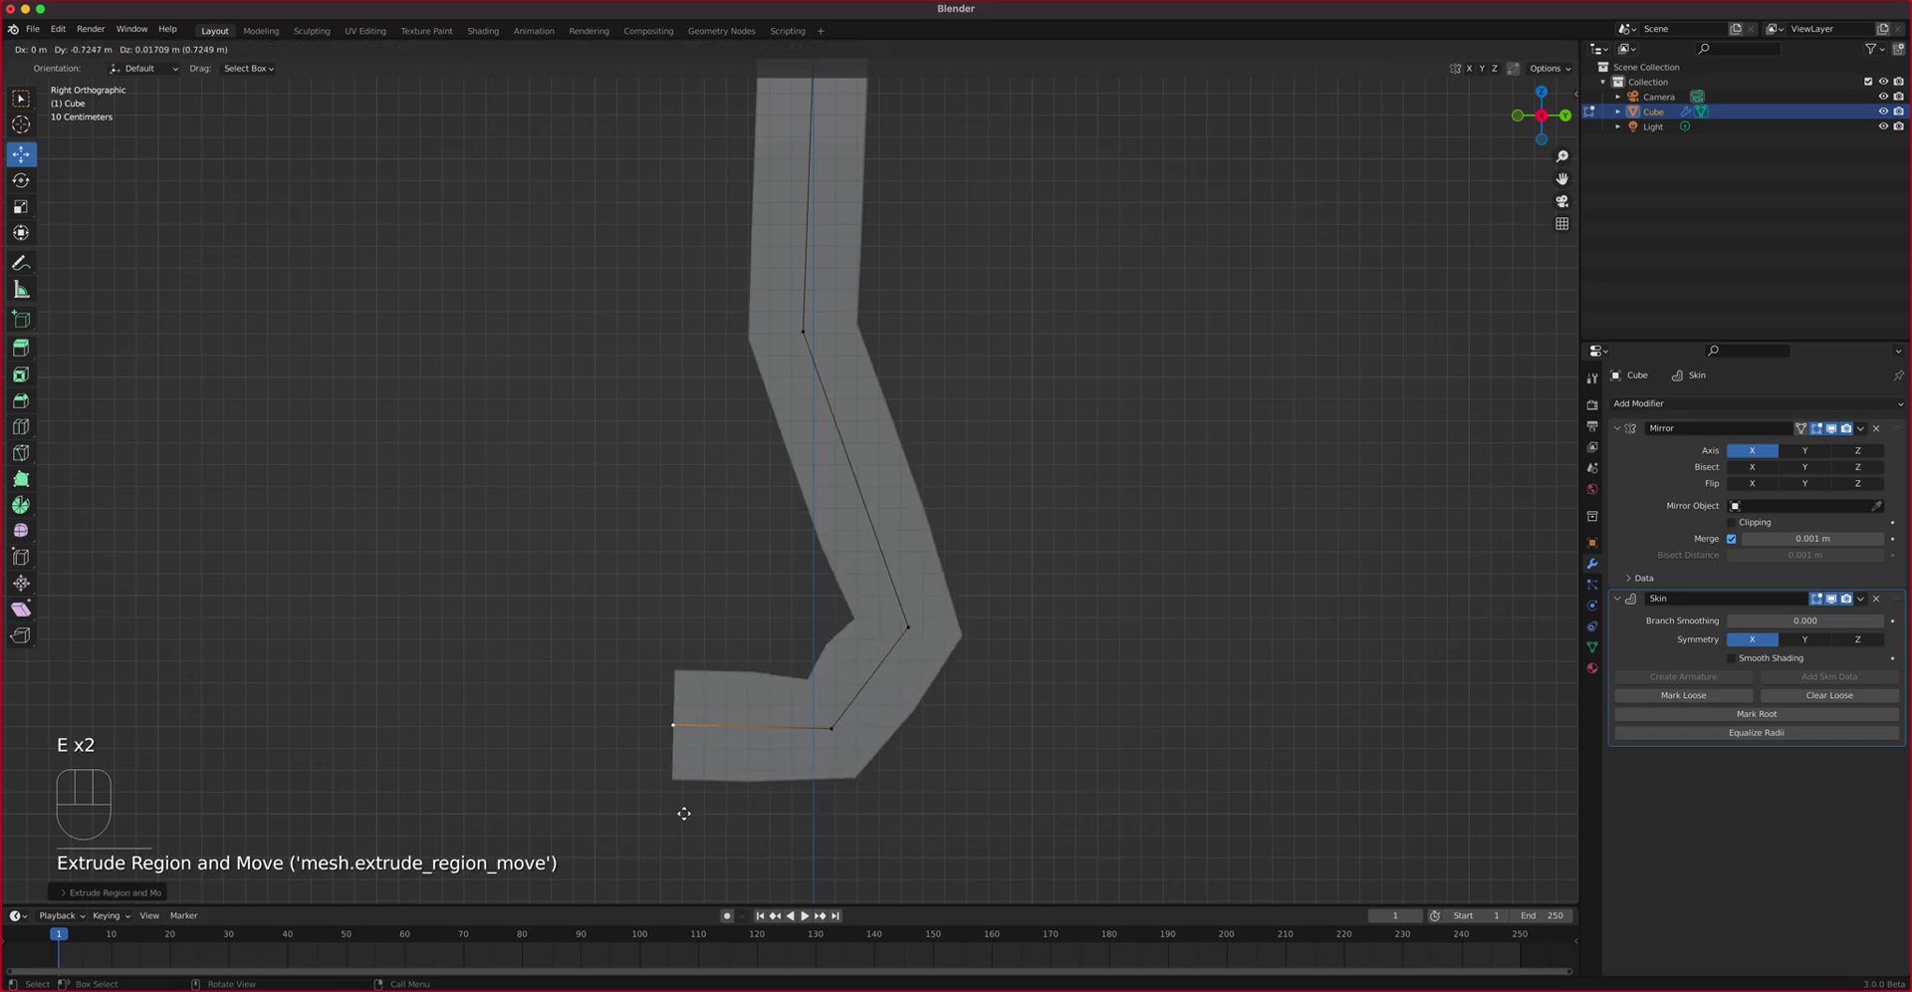
{"action": "left_click", "coordinate": [685, 809]}
Enlarge the skin radius at the hip vertex to about 1.3 times its size
{"action": "middle_click_drag", "start_coordinate": [685, 808], "coordinate": [915, 579]}
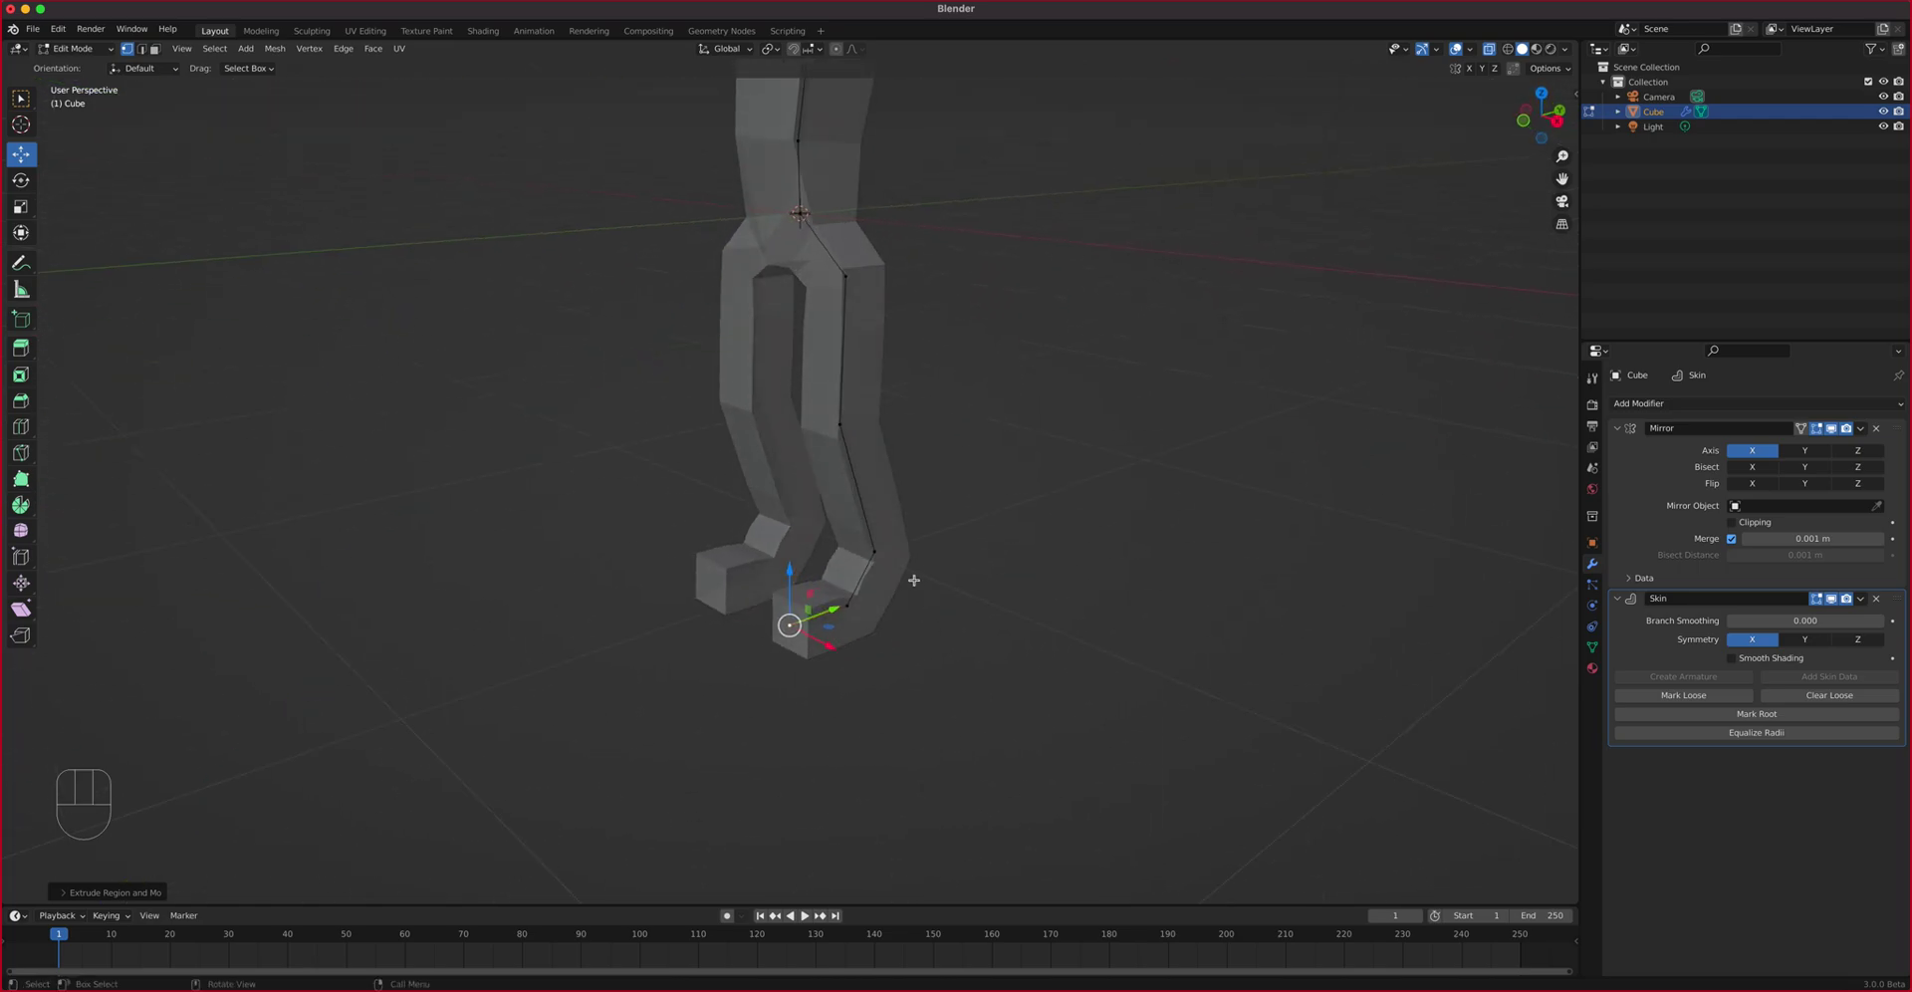
{"action": "scroll", "coordinate": [915, 580], "scroll_direction": "up", "scroll_amount": 2}
{"action": "middle_click_drag", "start_coordinate": [888, 368], "coordinate": [864, 659], "text": "shift"}
{"action": "middle_click_drag", "start_coordinate": [833, 424], "coordinate": [790, 417]}
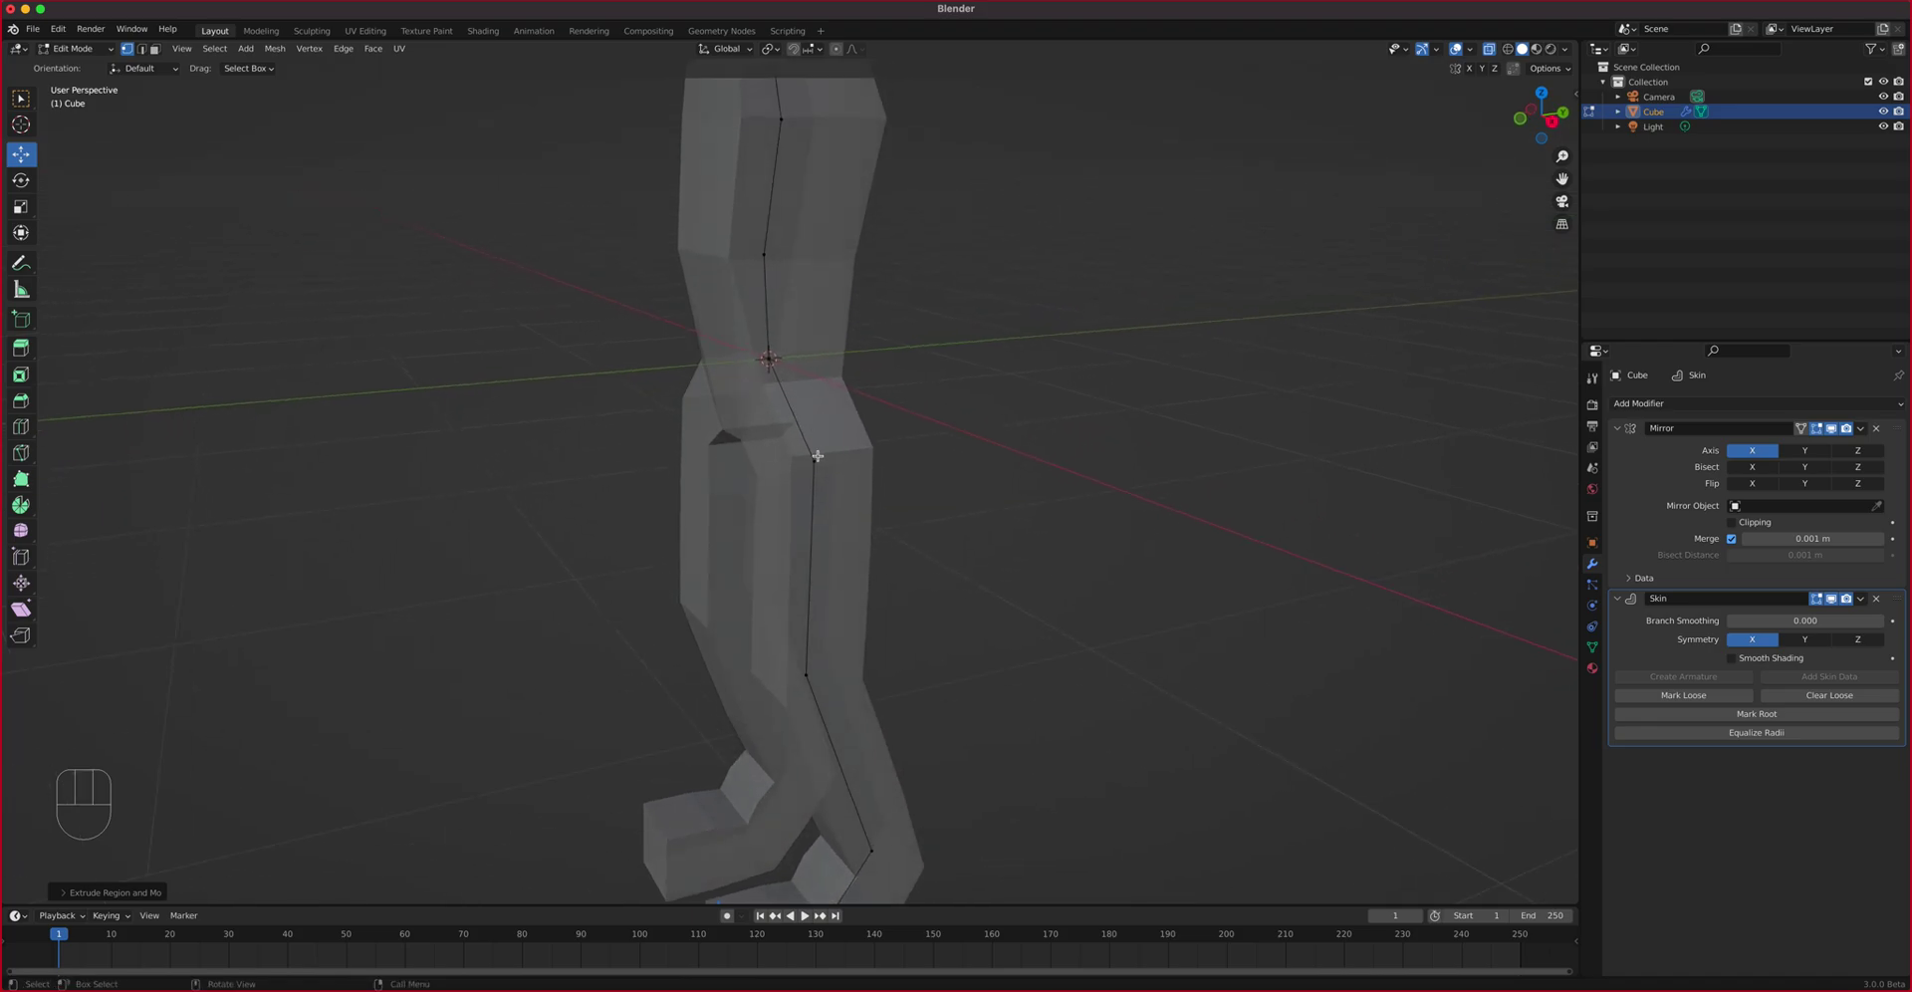
{"action": "left_click", "coordinate": [815, 459]}
{"action": "key", "text": "ctrl+a"}
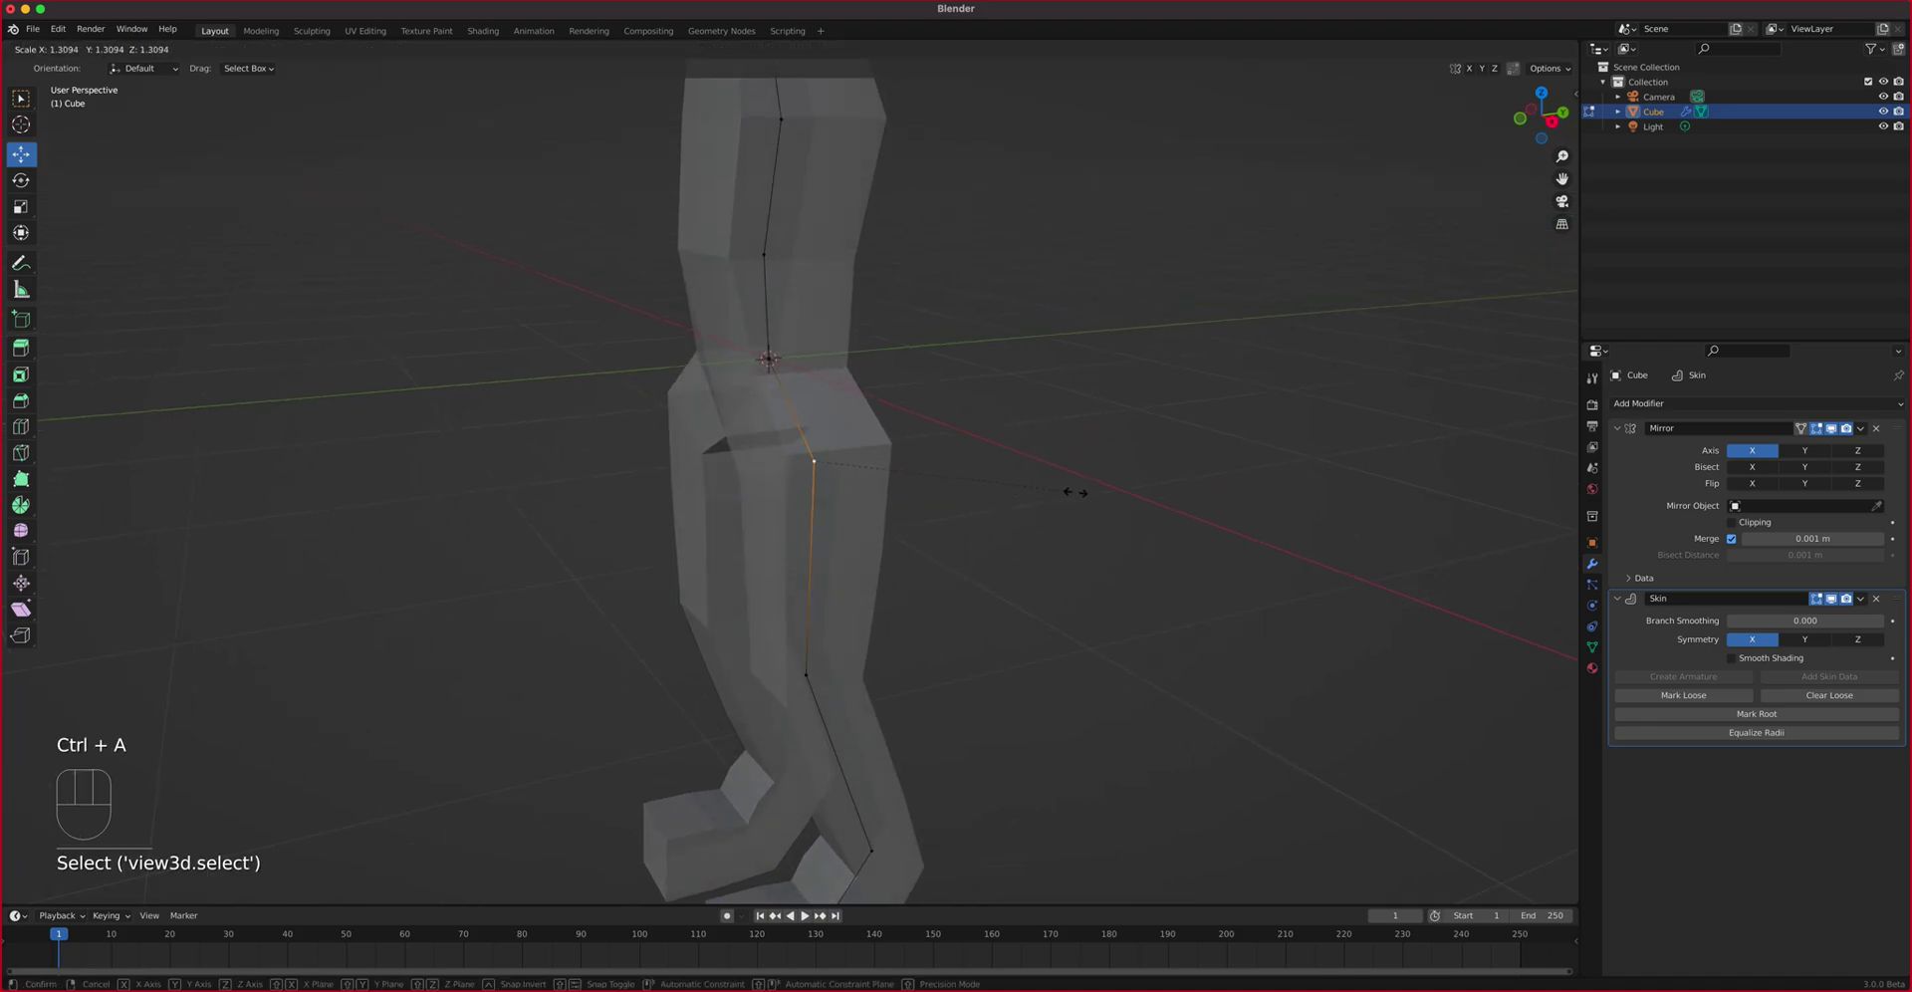
{"action": "left_click", "coordinate": [1088, 491]}
Enlarge the skin radius at the pelvis root vertex to nearly double so it fills out to the hips
{"action": "middle_click_drag", "start_coordinate": [1088, 491], "coordinate": [862, 343]}
{"action": "left_click", "coordinate": [842, 345]}
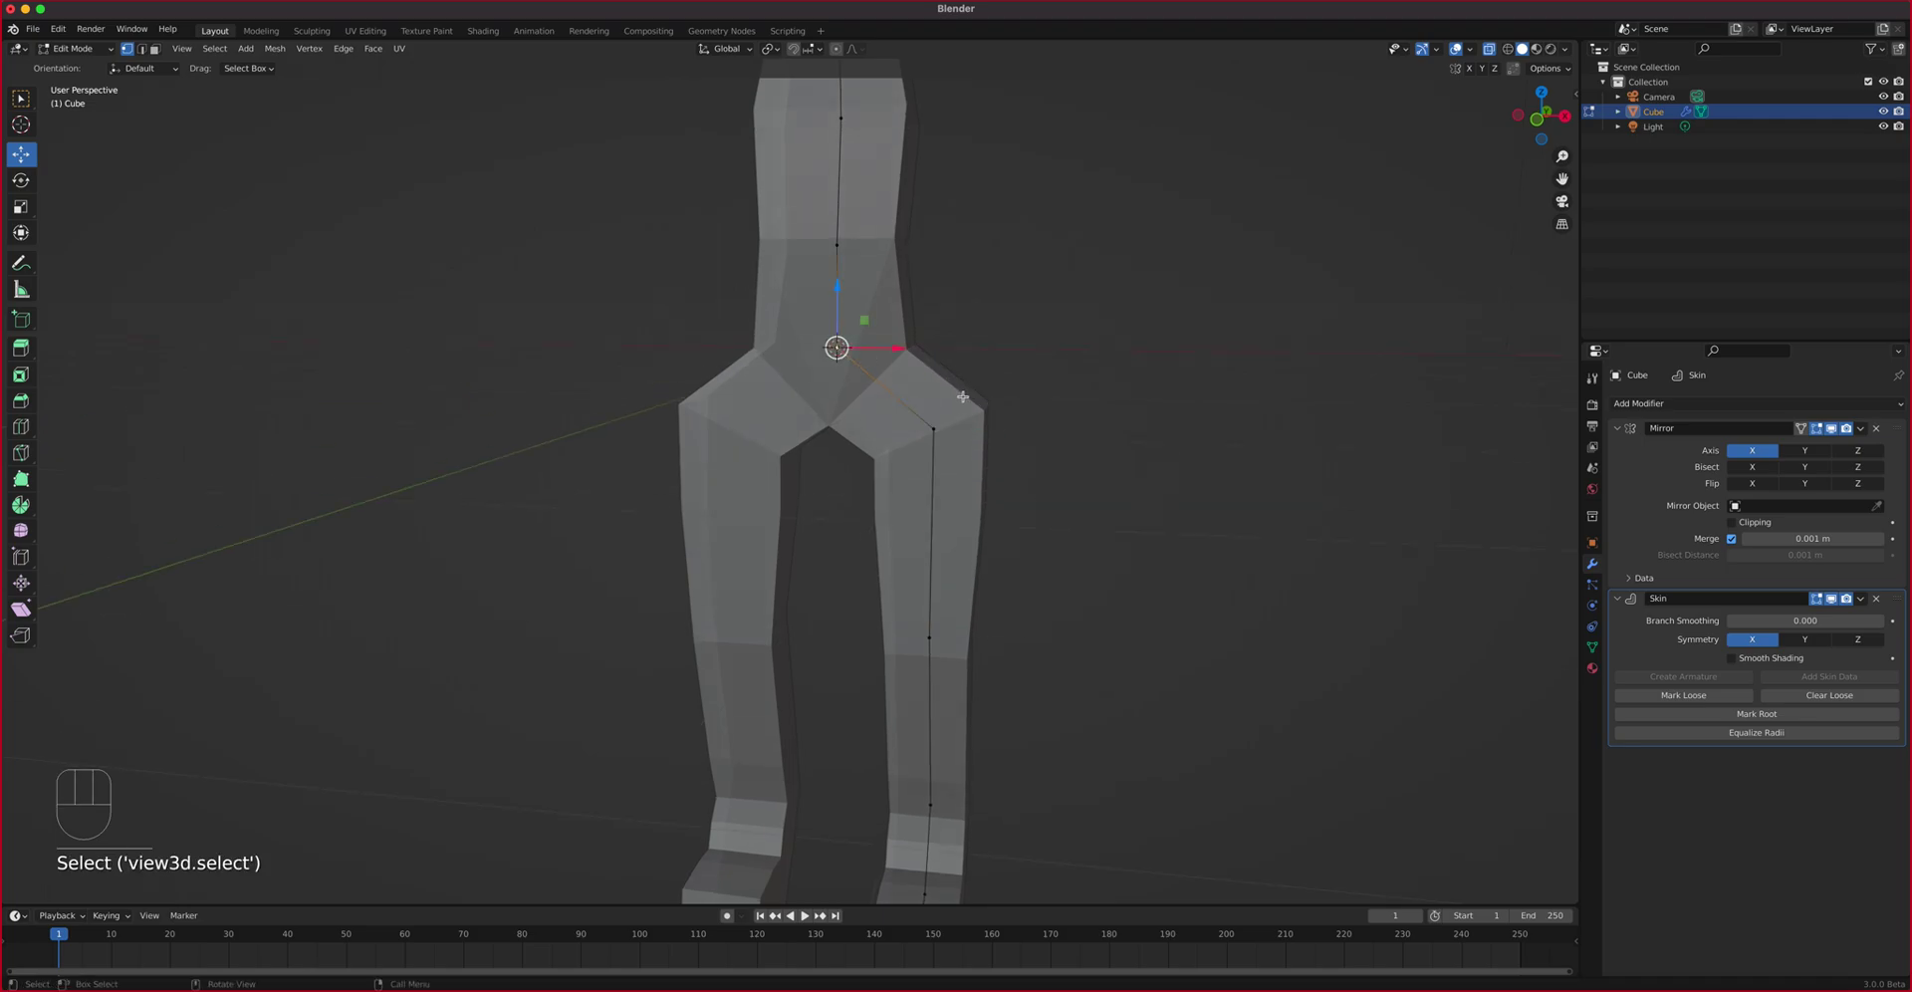
{"action": "key", "text": "ctrl+a"}
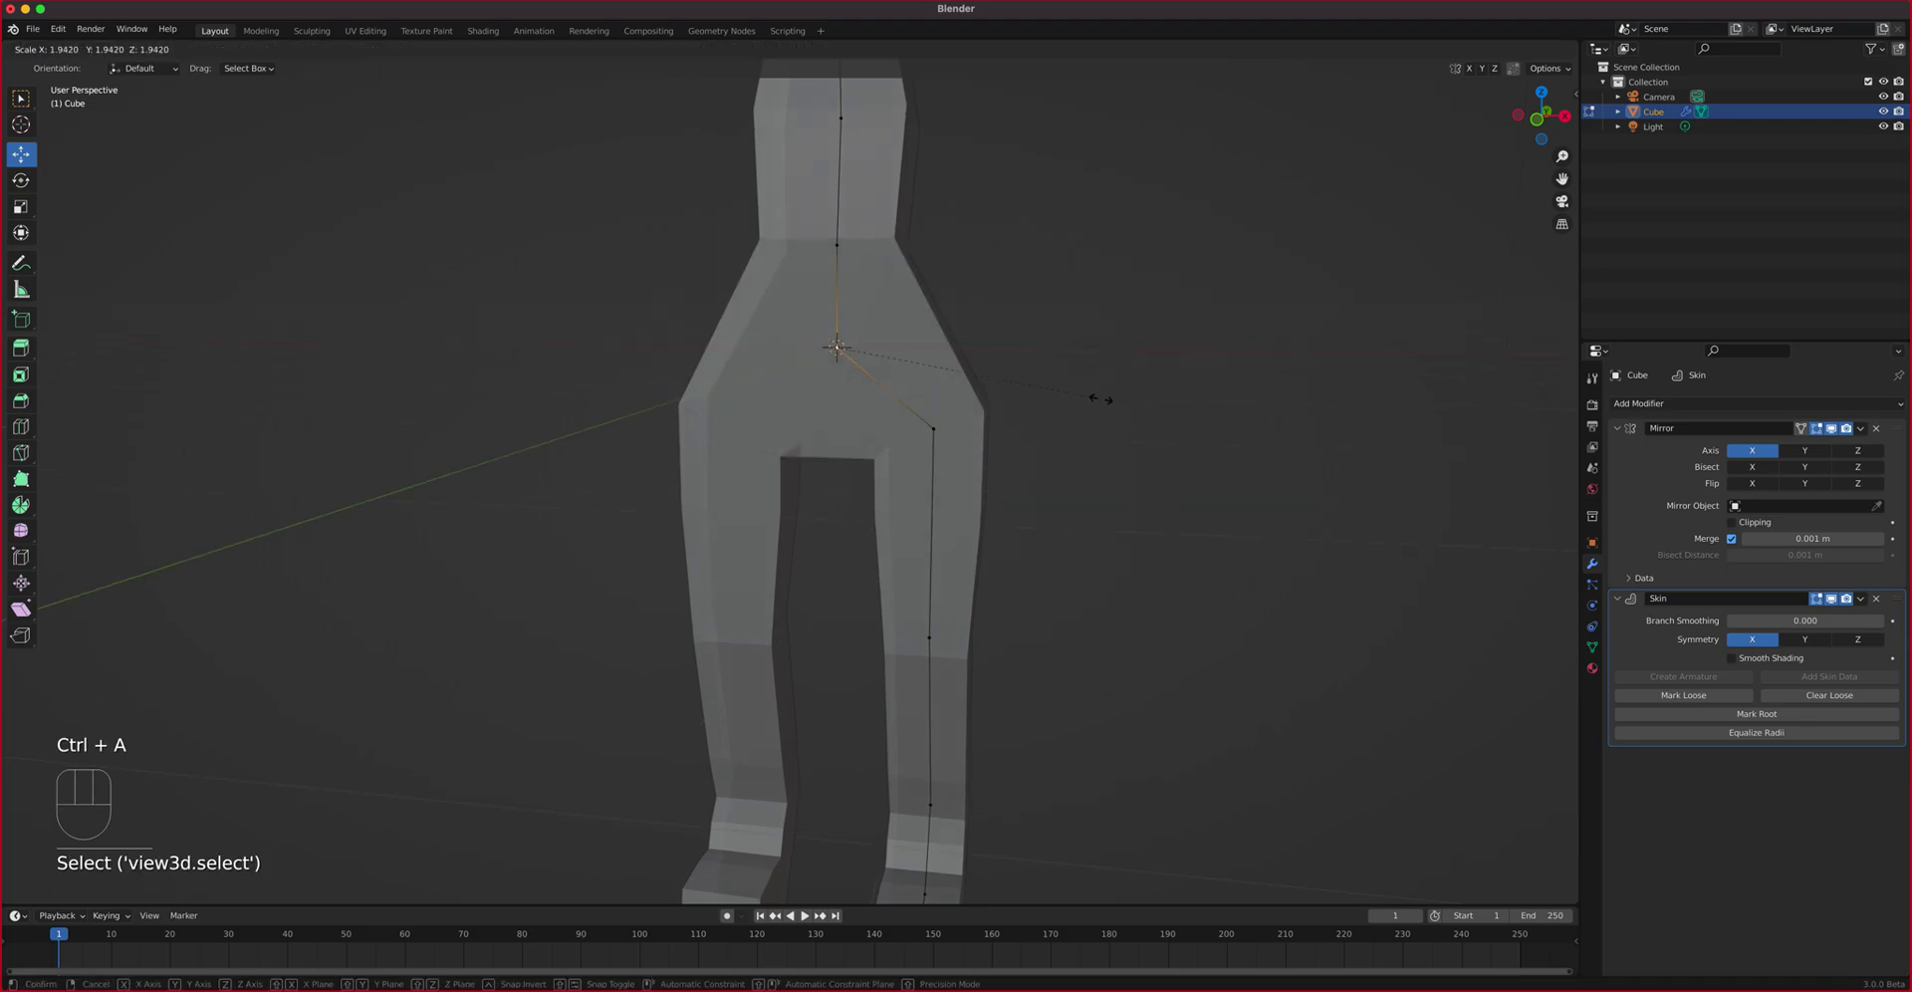
{"action": "left_click", "coordinate": [1075, 397]}
Enlarge the skin radius of the top two torso vertices together, and slightly enlarge the radius at the waist vertex
{"action": "middle_click_drag", "start_coordinate": [811, 412], "coordinate": [814, 551]}
{"action": "left_click", "coordinate": [812, 269]}
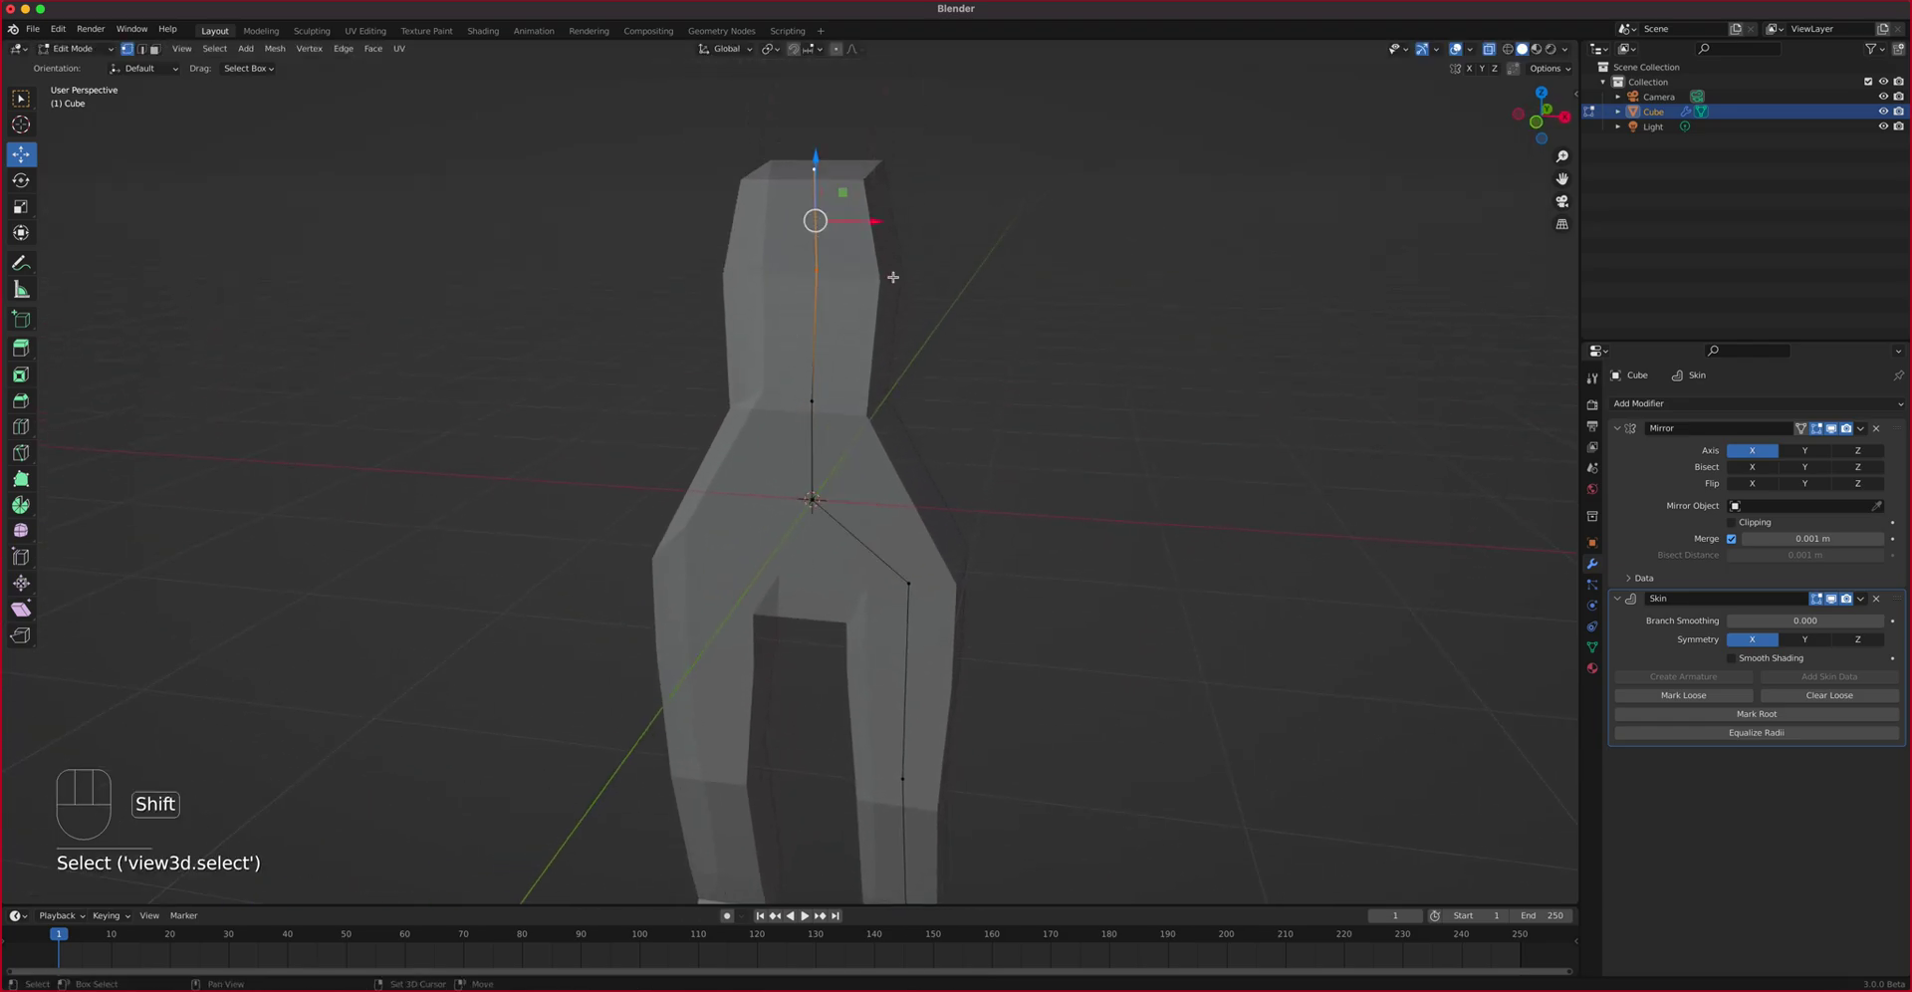
{"action": "key", "text": "ctrl+a"}
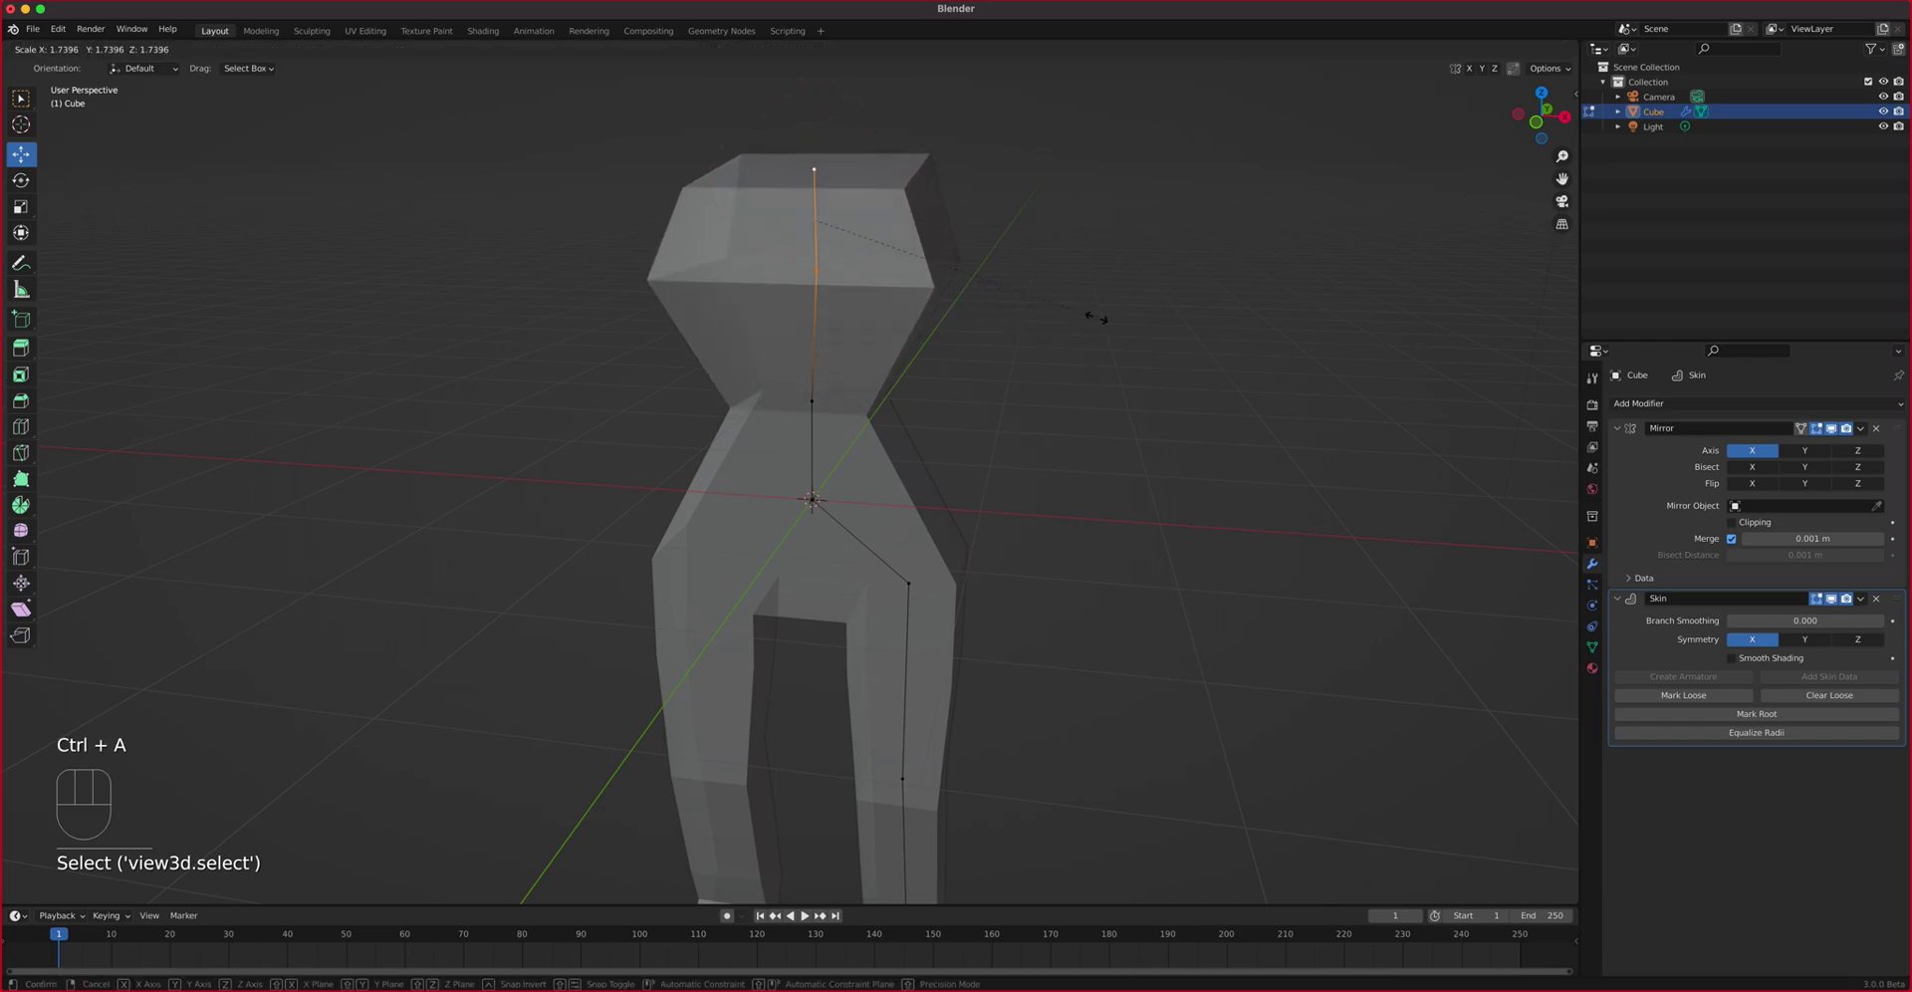
{"action": "left_click", "coordinate": [1071, 313]}
{"action": "left_click", "coordinate": [809, 408]}
{"action": "key", "text": "ctrl+a"}
{"action": "left_click", "coordinate": [950, 426]}
Widen the front of the foot by increasing the skin radius of the toe vertex in its vertex data
{"action": "middle_click_drag", "start_coordinate": [950, 427], "coordinate": [779, 224]}
{"action": "middle_click_drag", "start_coordinate": [768, 470], "coordinate": [859, 550], "text": "shift"}
{"action": "left_click", "coordinate": [773, 623]}
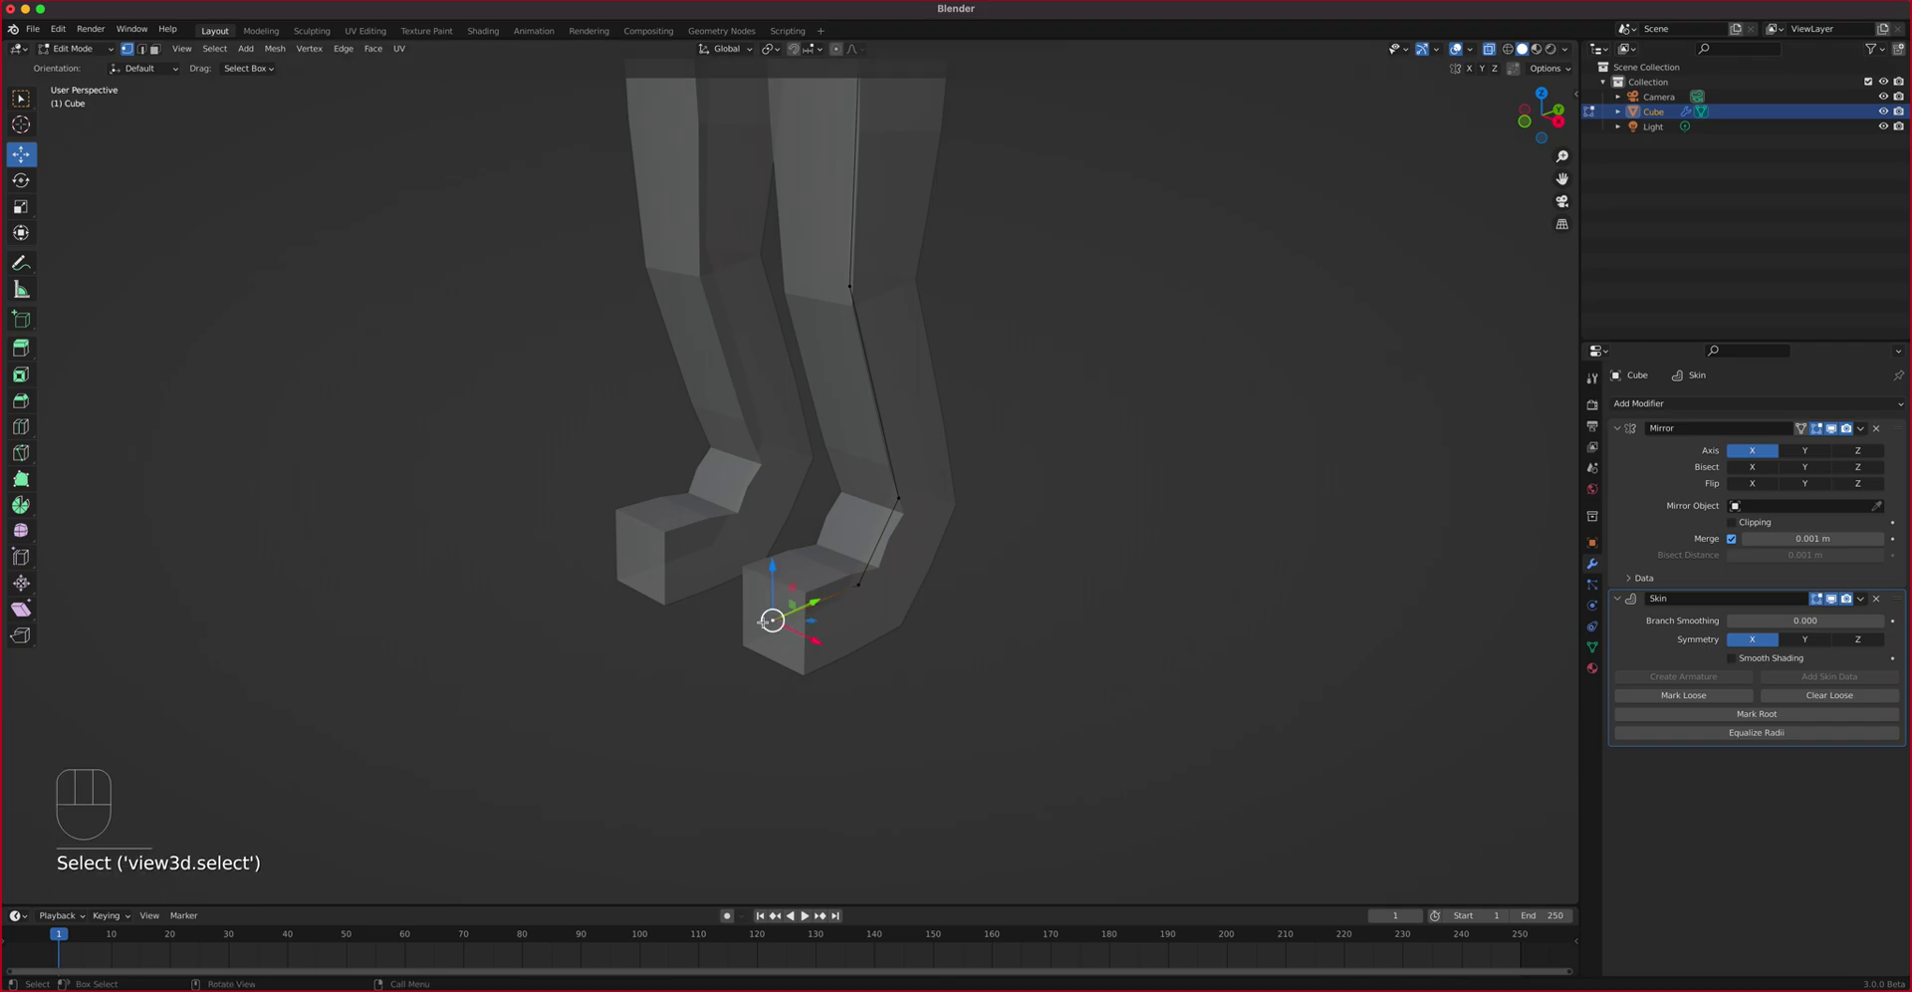
{"action": "key", "text": "n"}
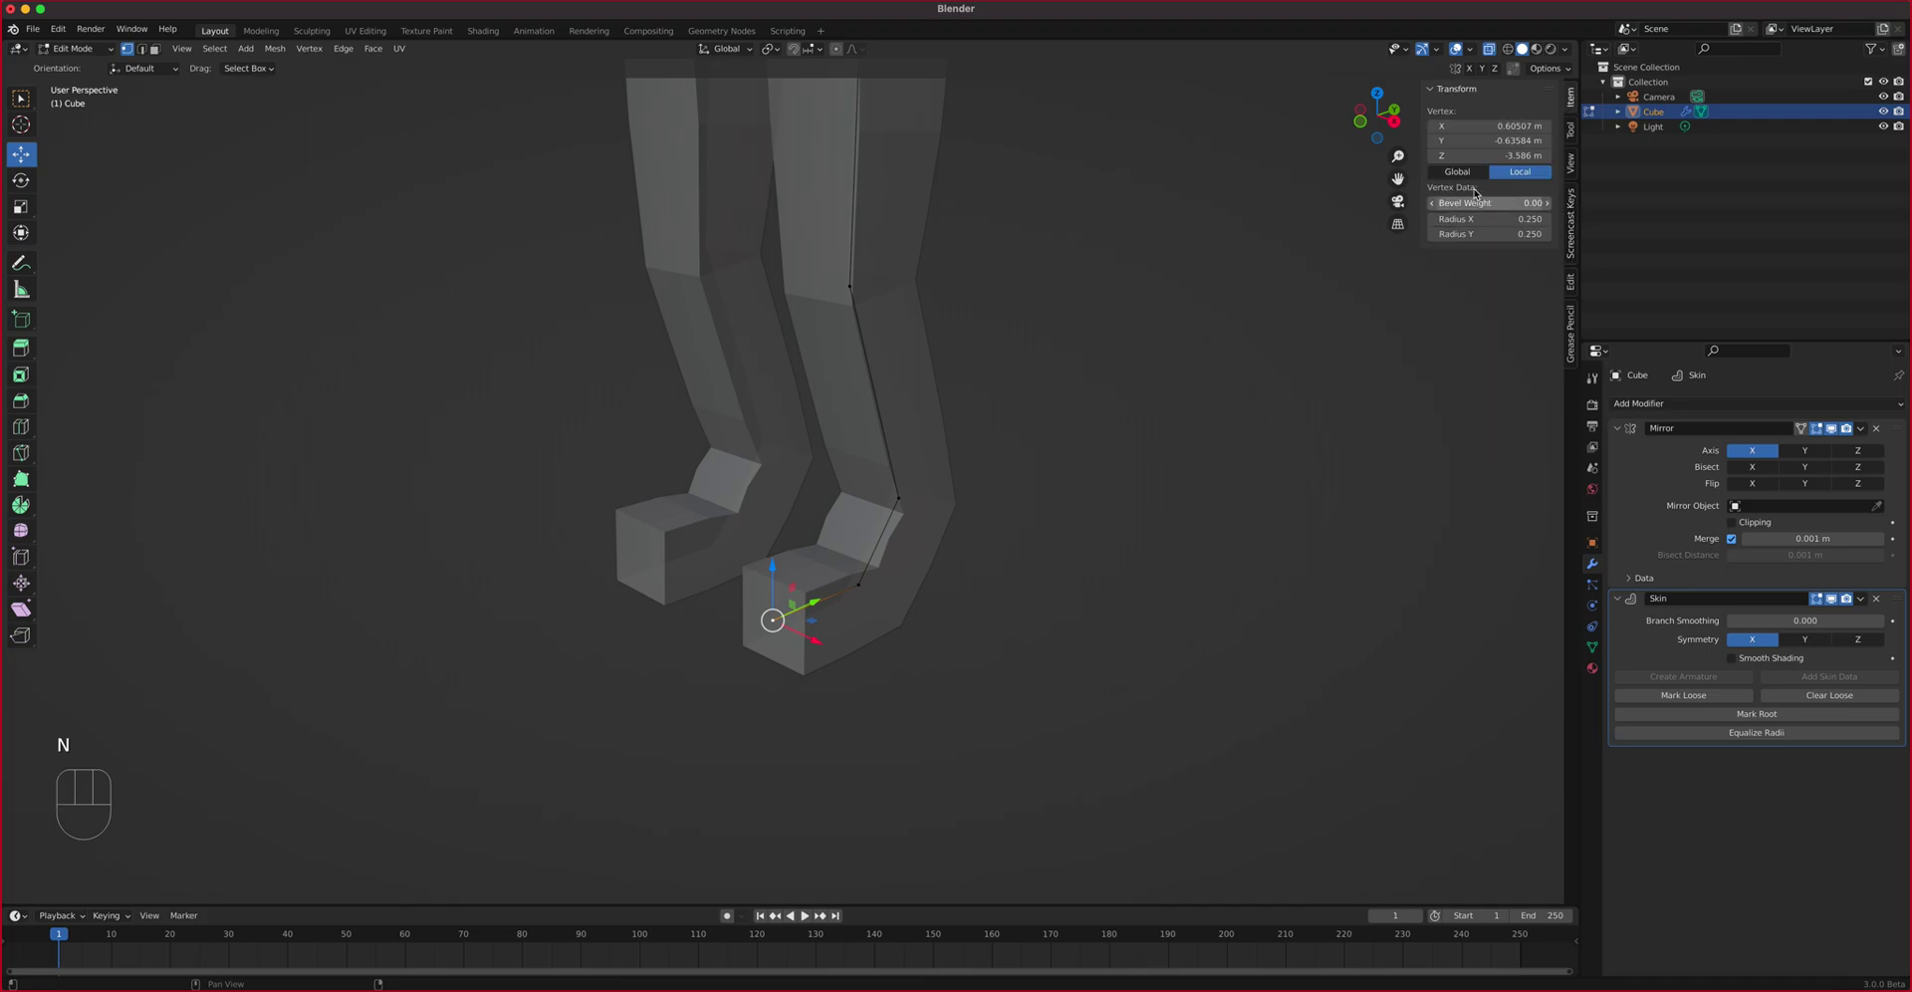
{"action": "left_click_drag", "start_coordinate": [1468, 220], "coordinate": [1534, 234]}
Set the heel vertex's Radius Y to 0.350
{"action": "middle_click_drag", "start_coordinate": [1093, 290], "coordinate": [1003, 257]}
{"action": "middle_click_drag", "start_coordinate": [931, 397], "coordinate": [874, 531]}
{"action": "left_click", "coordinate": [843, 609]}
{"action": "left_click_drag", "start_coordinate": [1494, 234], "coordinate": [1524, 234]}
In the right side view, extrude the top torso vertex about 0.57 m up and shrink its skin radius to about 0.286
{"action": "middle_click_drag", "start_coordinate": [896, 448], "coordinate": [996, 287]}
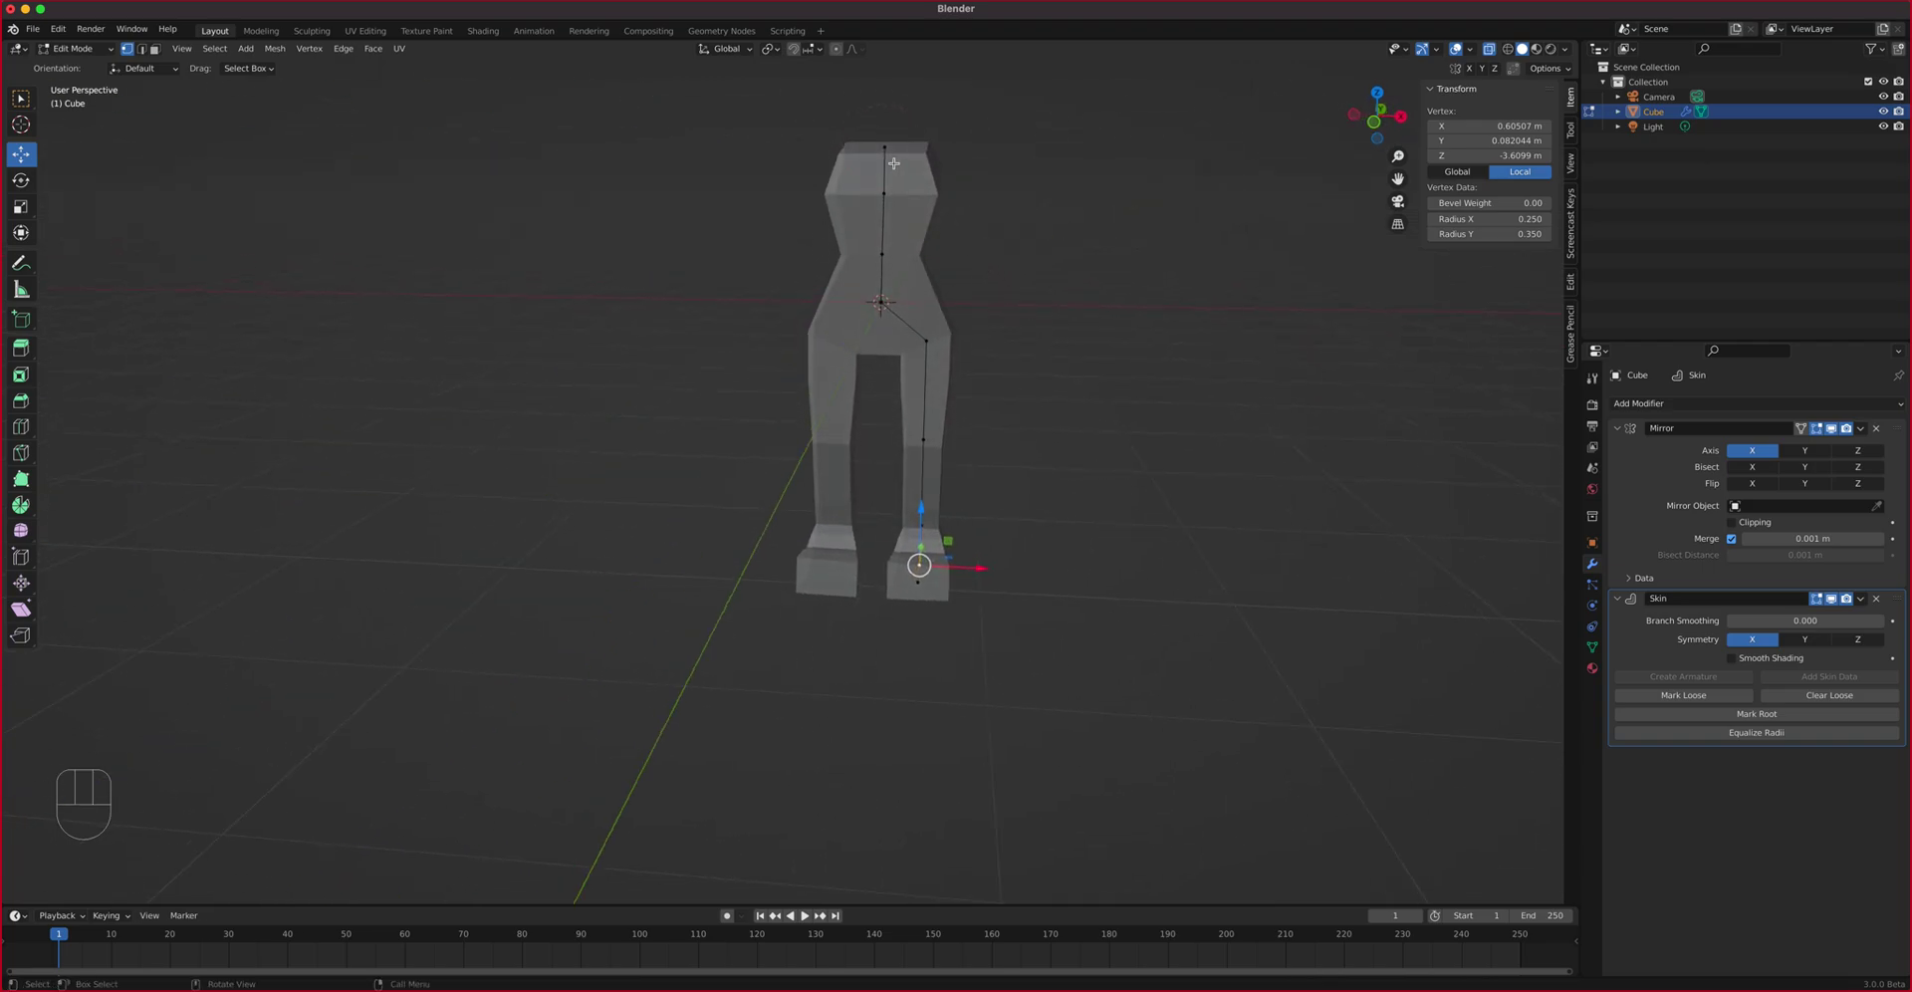
{"action": "left_click", "coordinate": [911, 180]}
{"action": "middle_click_drag", "start_coordinate": [911, 180], "coordinate": [913, 506], "text": "shift"}
{"action": "scroll", "coordinate": [885, 361], "scroll_direction": "up", "scroll_amount": 4}
{"action": "key", "text": "e"}
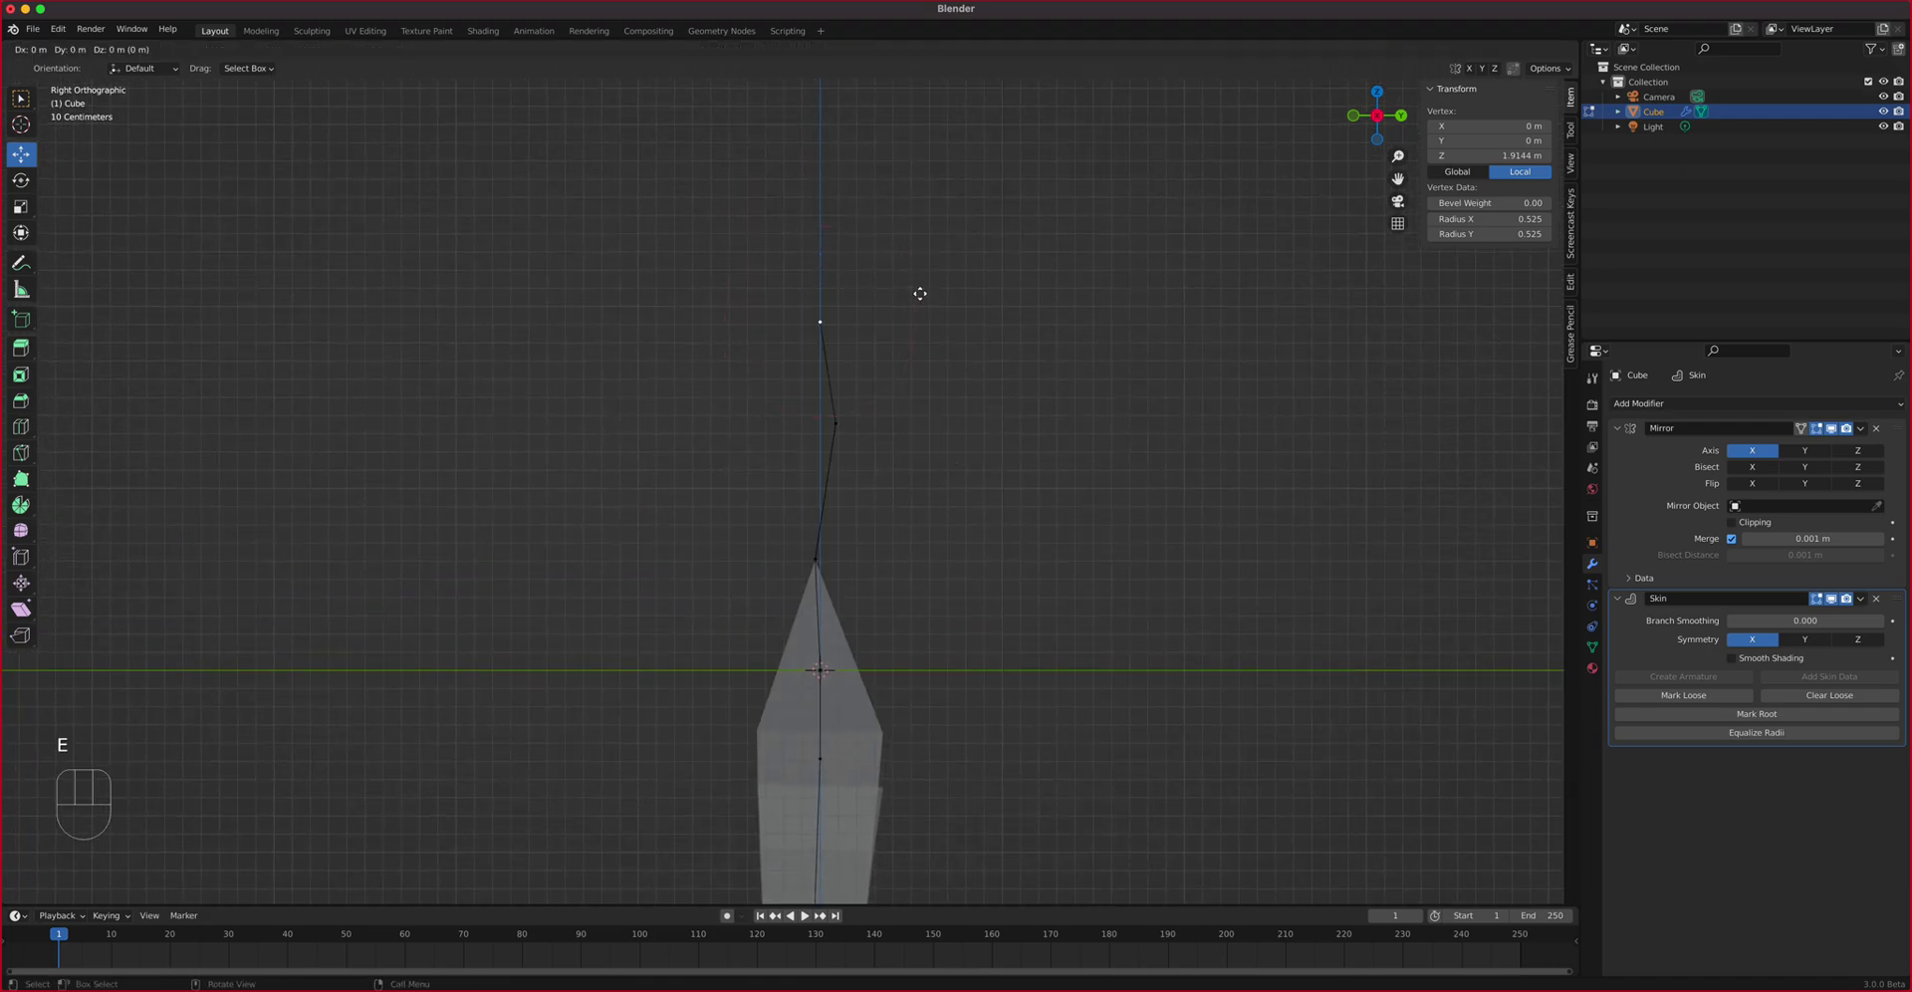
{"action": "left_click", "coordinate": [903, 193]}
{"action": "key", "text": "ctrl+a"}
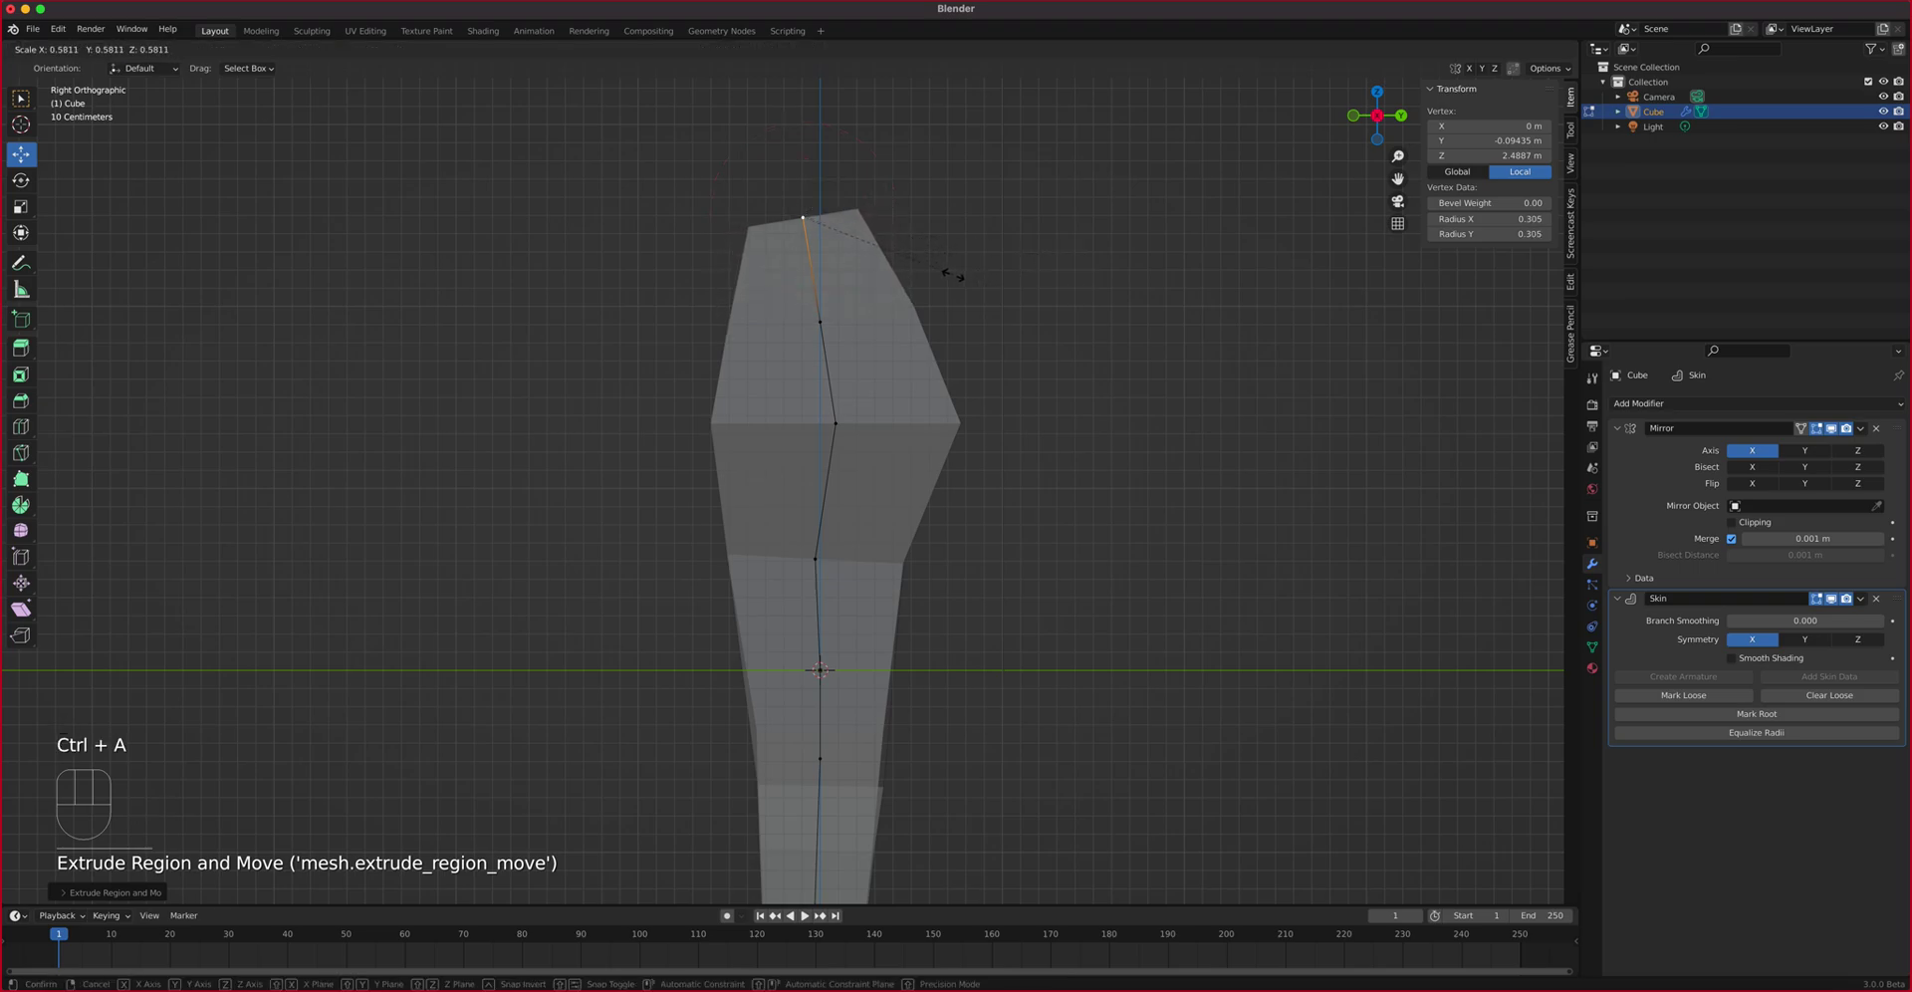
{"action": "left_click", "coordinate": [941, 277]}
Extrude a short neck segment about 0.41 m up, leaning slightly toward negative Y
{"action": "middle_click_drag", "start_coordinate": [952, 325], "coordinate": [1063, 547], "text": "shift"}
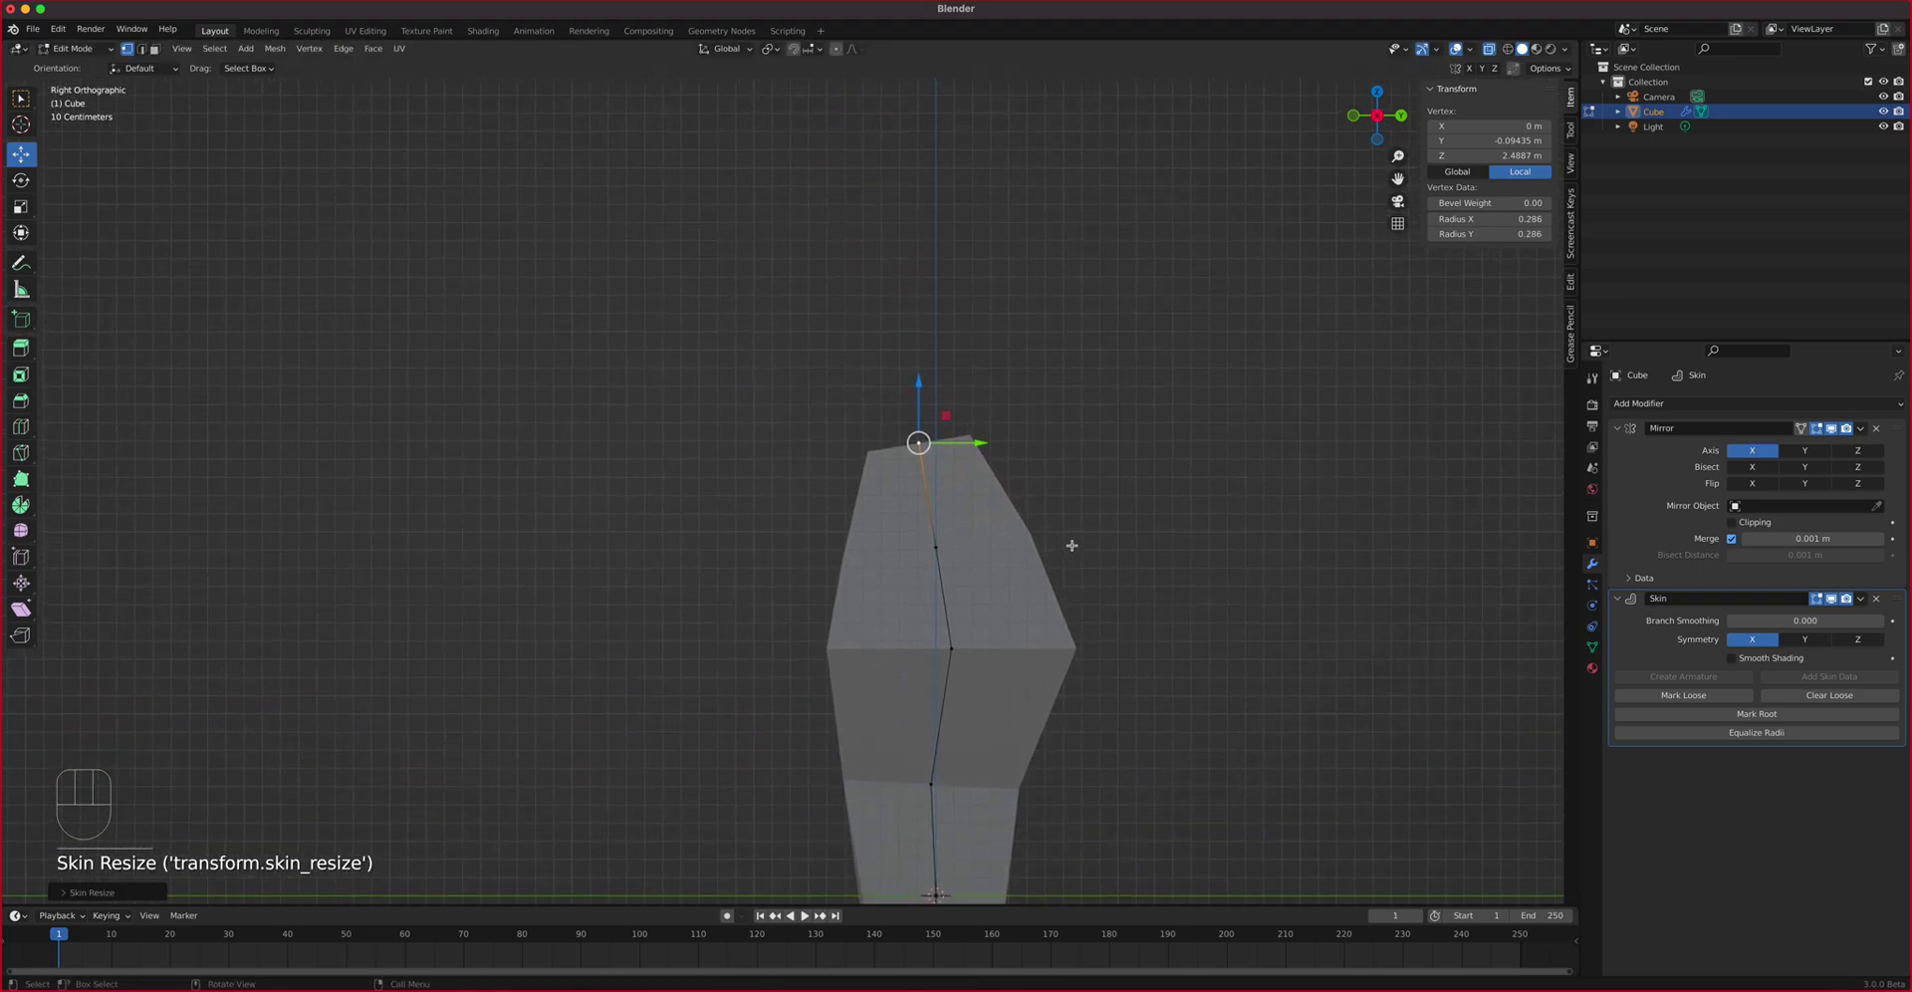
{"action": "key", "text": "e"}
{"action": "left_click", "coordinate": [1053, 466]}
Extrude a jaw segment about 0.8 m toward negative Y and a head segment up and back from its end
{"action": "key", "text": "e"}
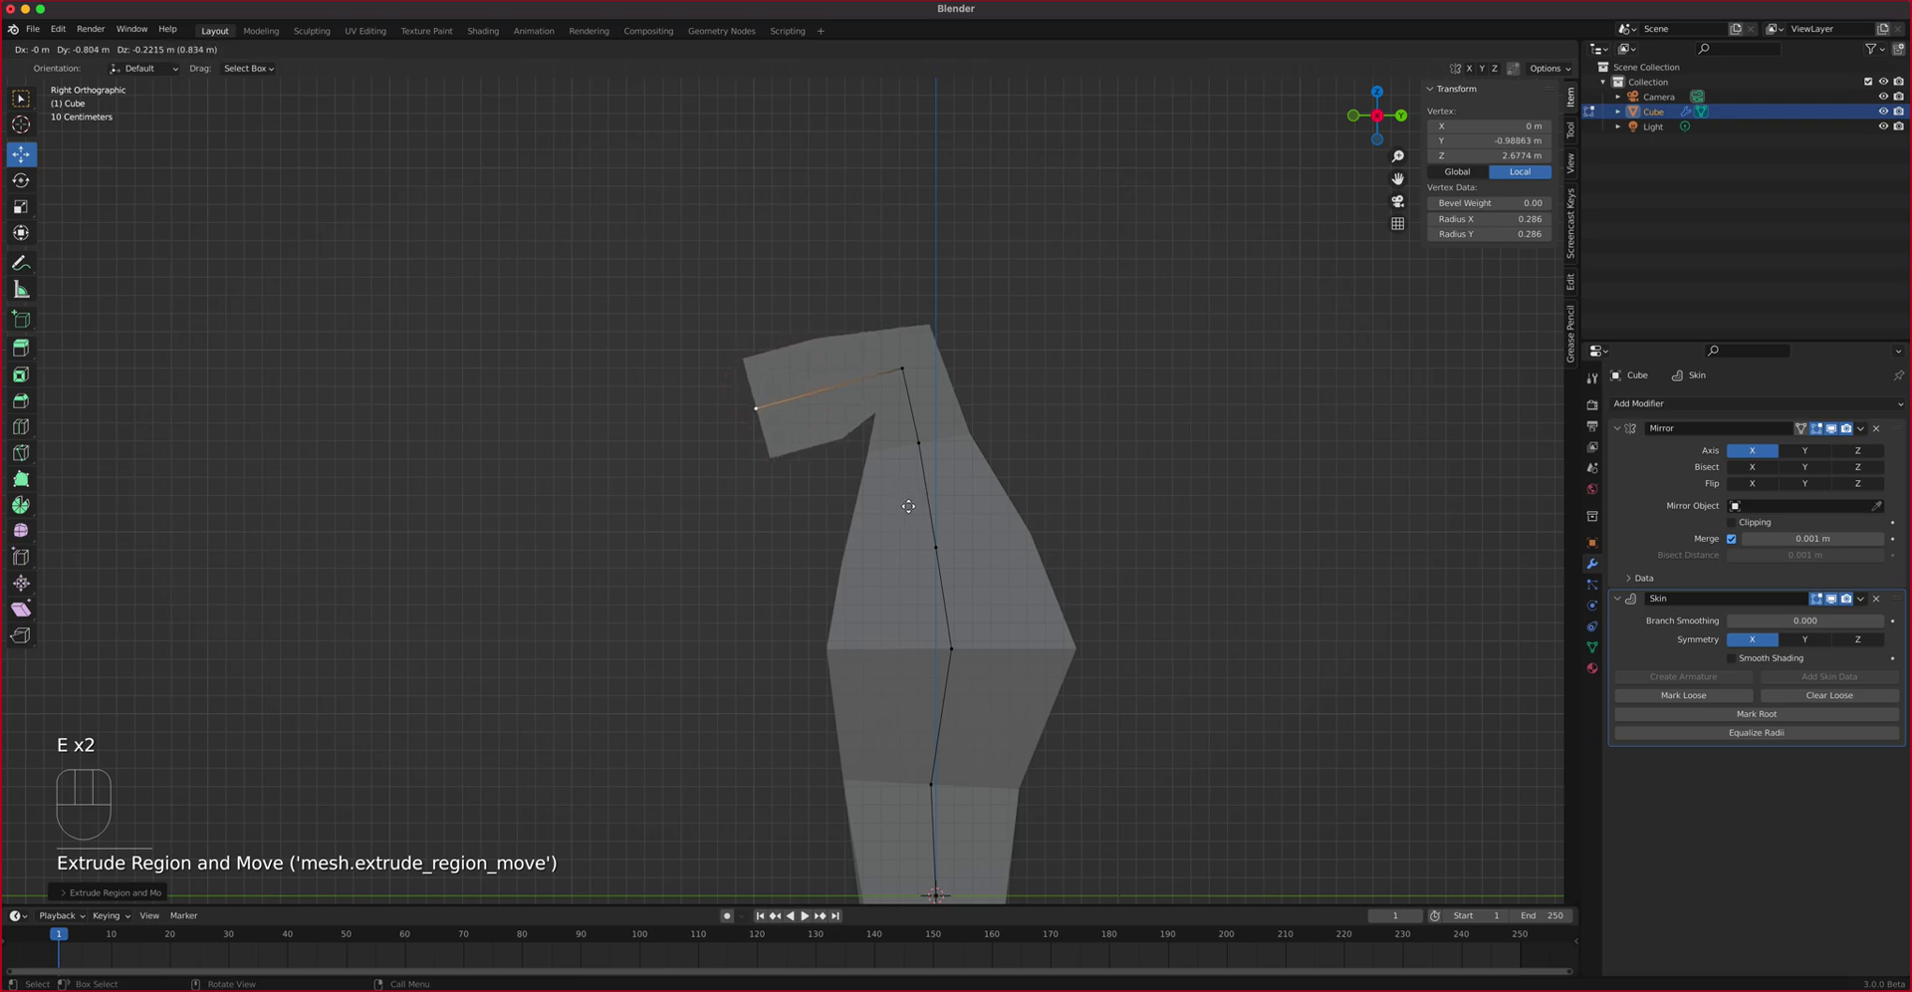
{"action": "left_click", "coordinate": [909, 506]}
{"action": "key", "text": "e"}
{"action": "left_click", "coordinate": [1029, 184]}
Shrink the skin radius at the upper neck vertex
{"action": "middle_click_drag", "start_coordinate": [1037, 298], "coordinate": [1130, 366]}
{"action": "left_click", "coordinate": [1029, 370]}
{"action": "key", "text": "ctrl+a"}
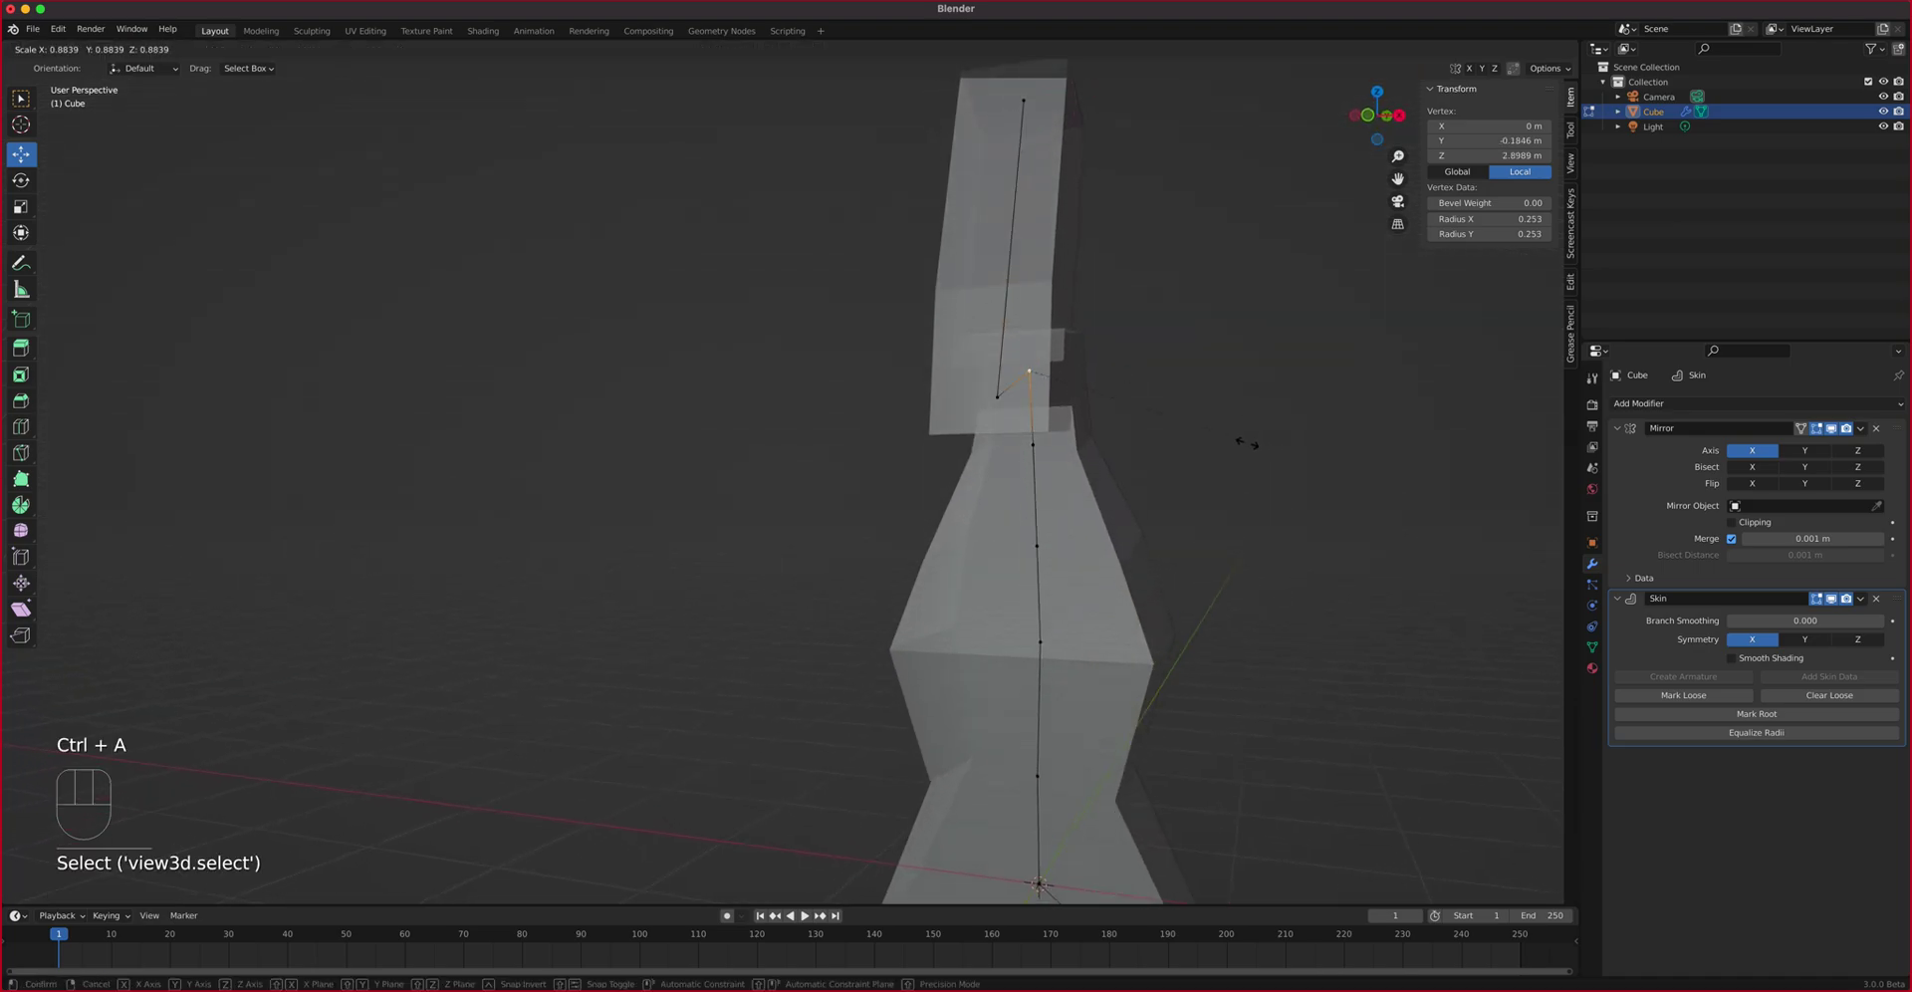
{"action": "left_click", "coordinate": [1215, 444]}
Enlarge the skin radius at the jaw vertex and increase its Radius X further to widen the face
{"action": "middle_click_drag", "start_coordinate": [1215, 444], "coordinate": [1118, 469]}
{"action": "left_click", "coordinate": [1014, 427]}
{"action": "key", "text": "ctrl+z"}
{"action": "key", "text": "ctrl+a"}
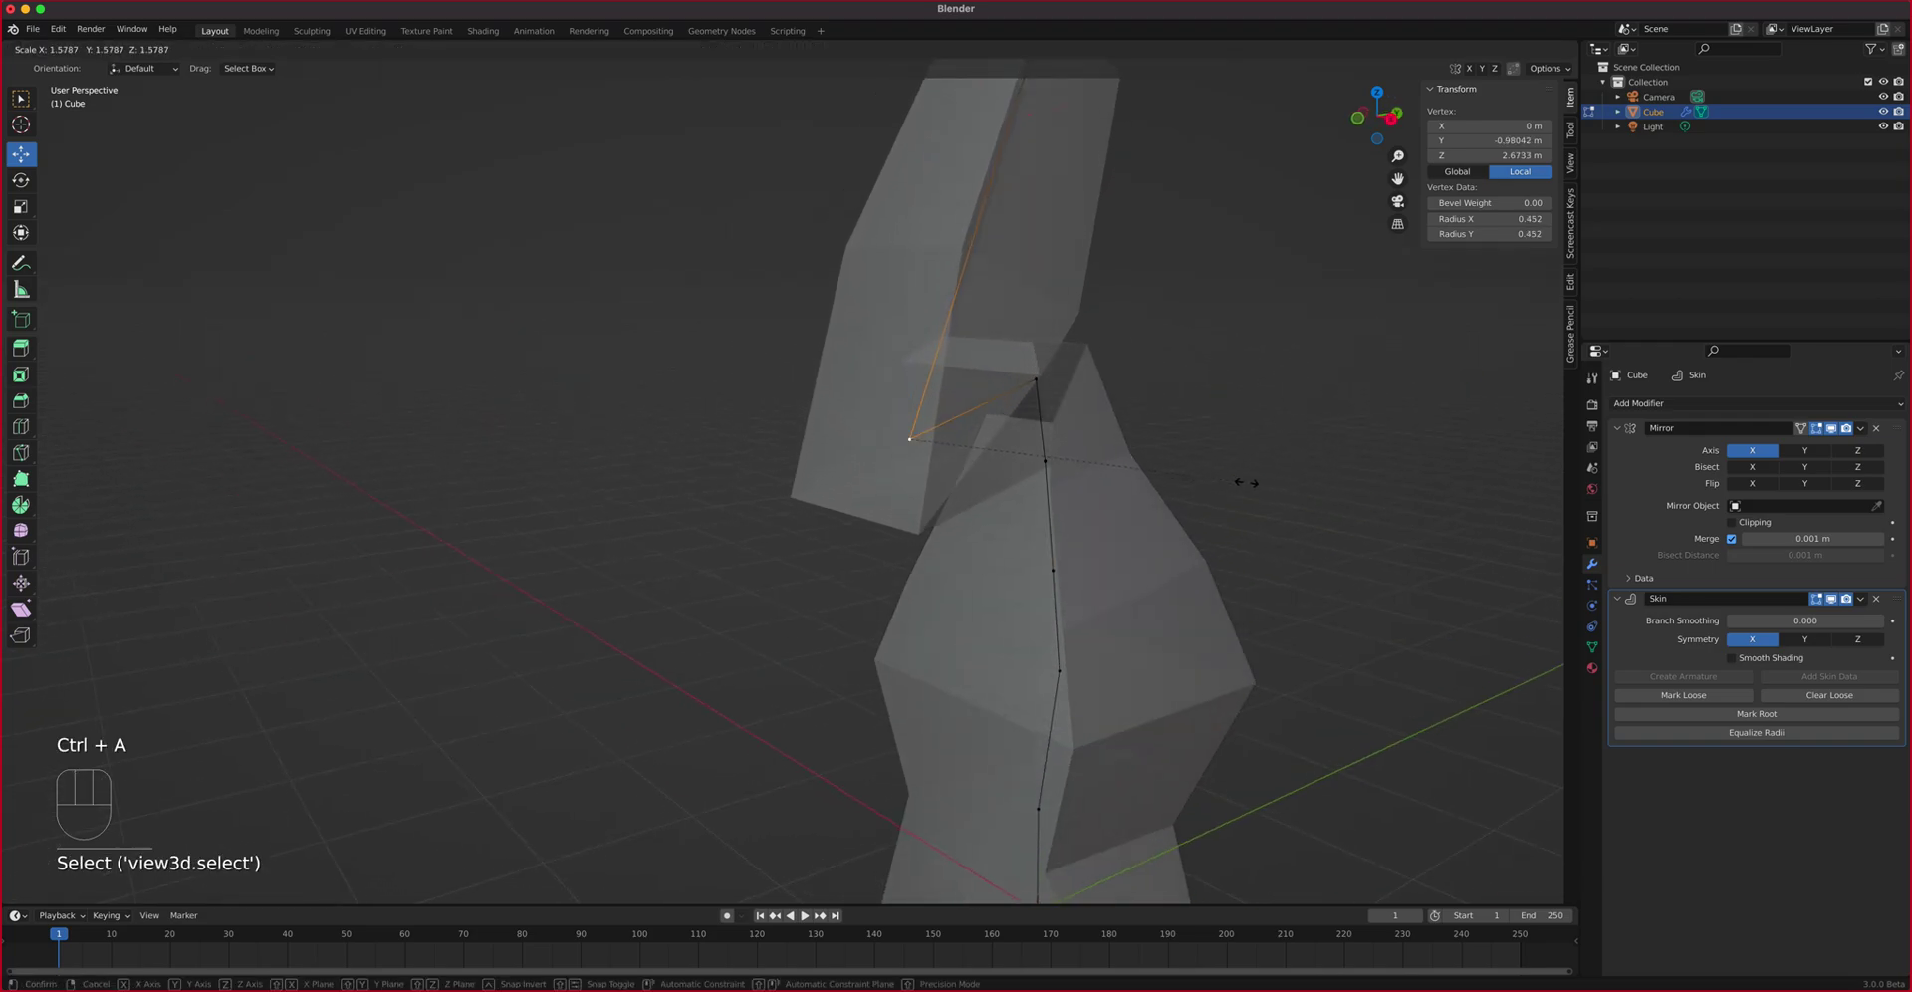
{"action": "left_click", "coordinate": [1307, 484]}
{"action": "middle_click_drag", "start_coordinate": [1308, 484], "coordinate": [1244, 408]}
{"action": "left_click_drag", "start_coordinate": [1492, 219], "coordinate": [1563, 219]}
In the front view, extrude a shoulder from the vertex at the base of the neck, about 0.95 m outward and 0.41 m down
{"action": "middle_click_drag", "start_coordinate": [1140, 289], "coordinate": [1135, 363]}
{"action": "left_click", "coordinate": [989, 366]}
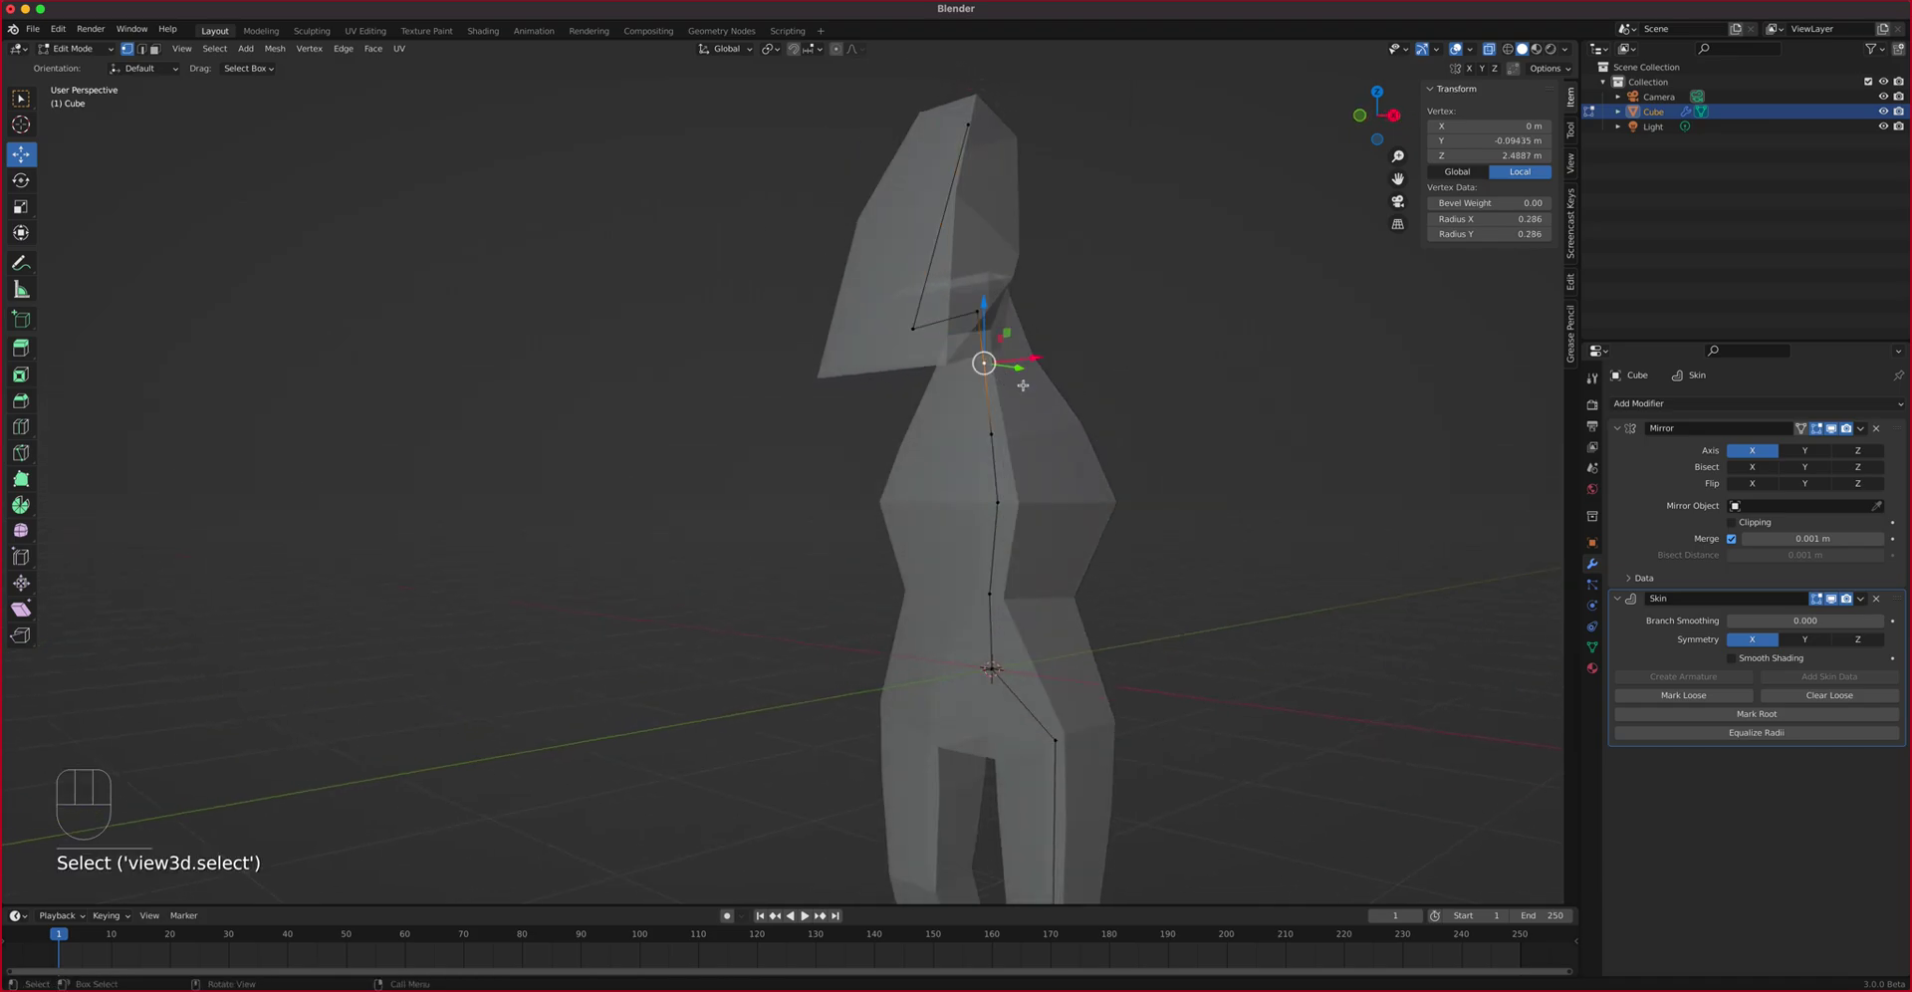
{"action": "key", "text": "KP_1"}
{"action": "key", "text": "e"}
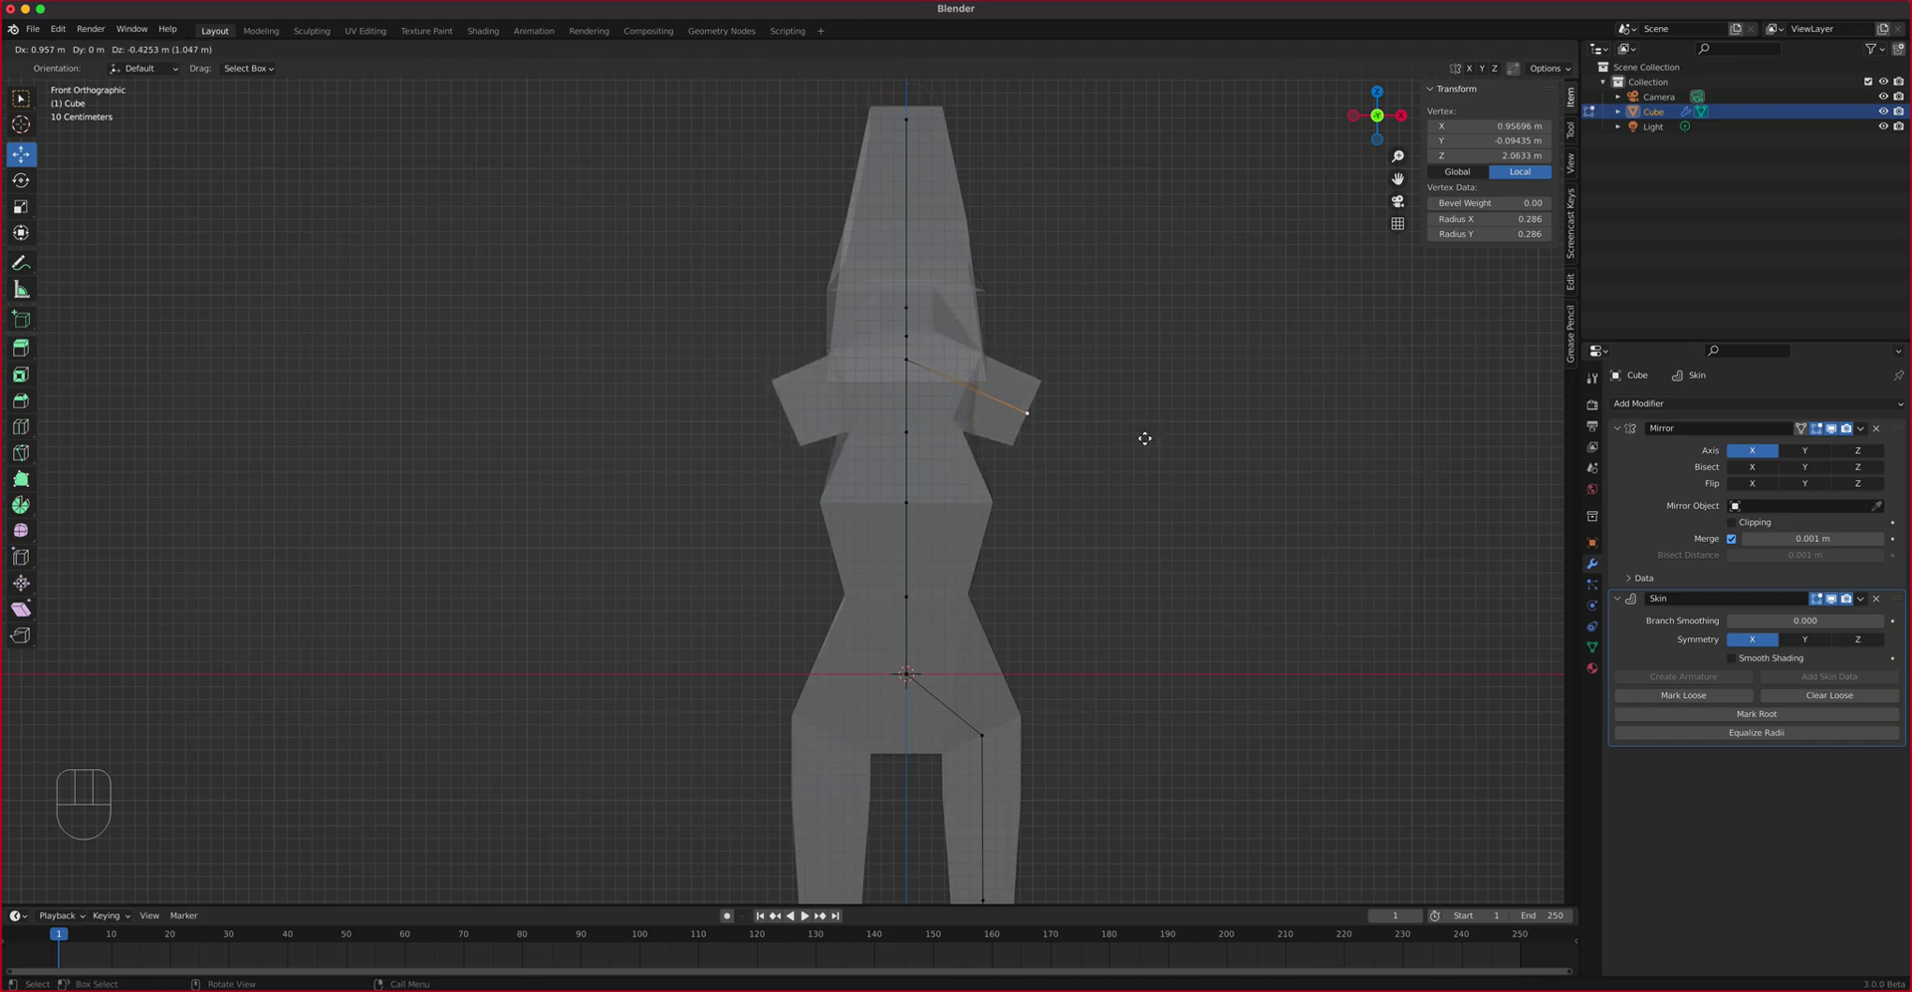
{"action": "left_click", "coordinate": [1146, 438]}
Extrude an upper arm about 0.54 m outward and 1.44 m down, and shrink the elbow's skin radius to about 0.132
{"action": "middle_click_drag", "start_coordinate": [1008, 503], "coordinate": [951, 497]}
{"action": "key", "text": "KP_1"}
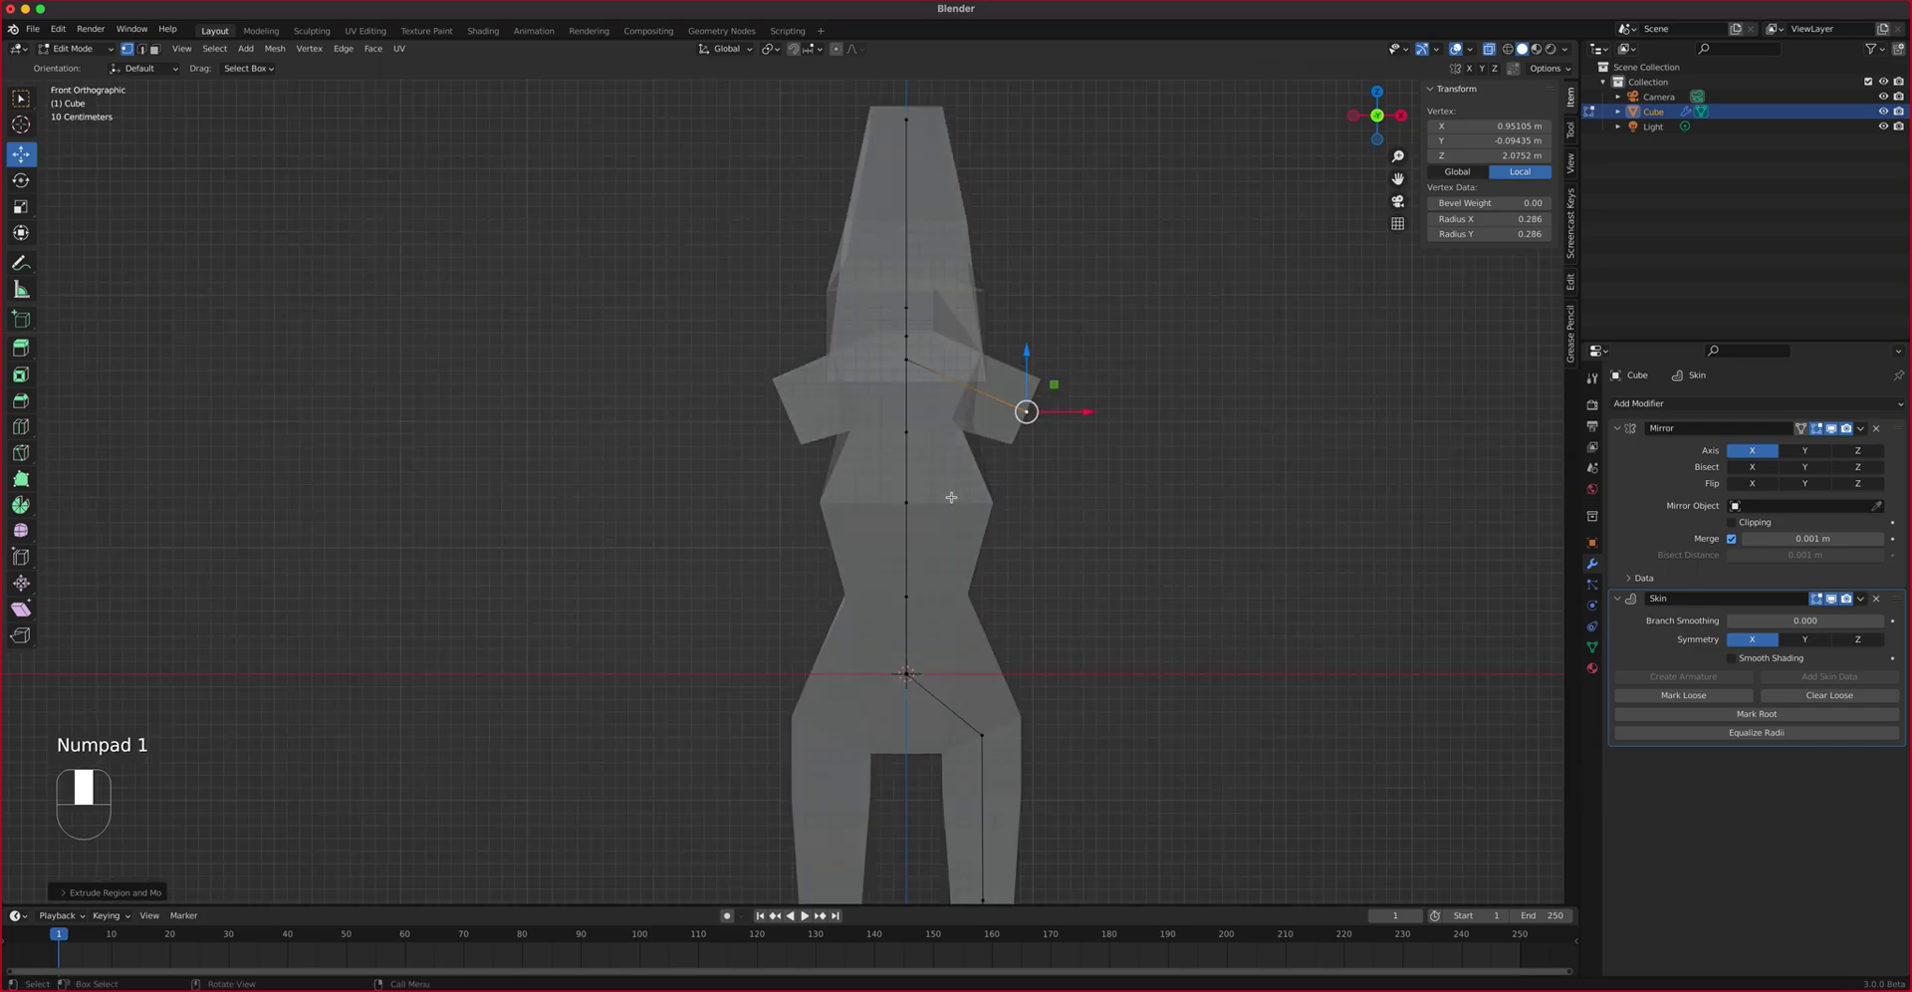
{"action": "key", "text": "e"}
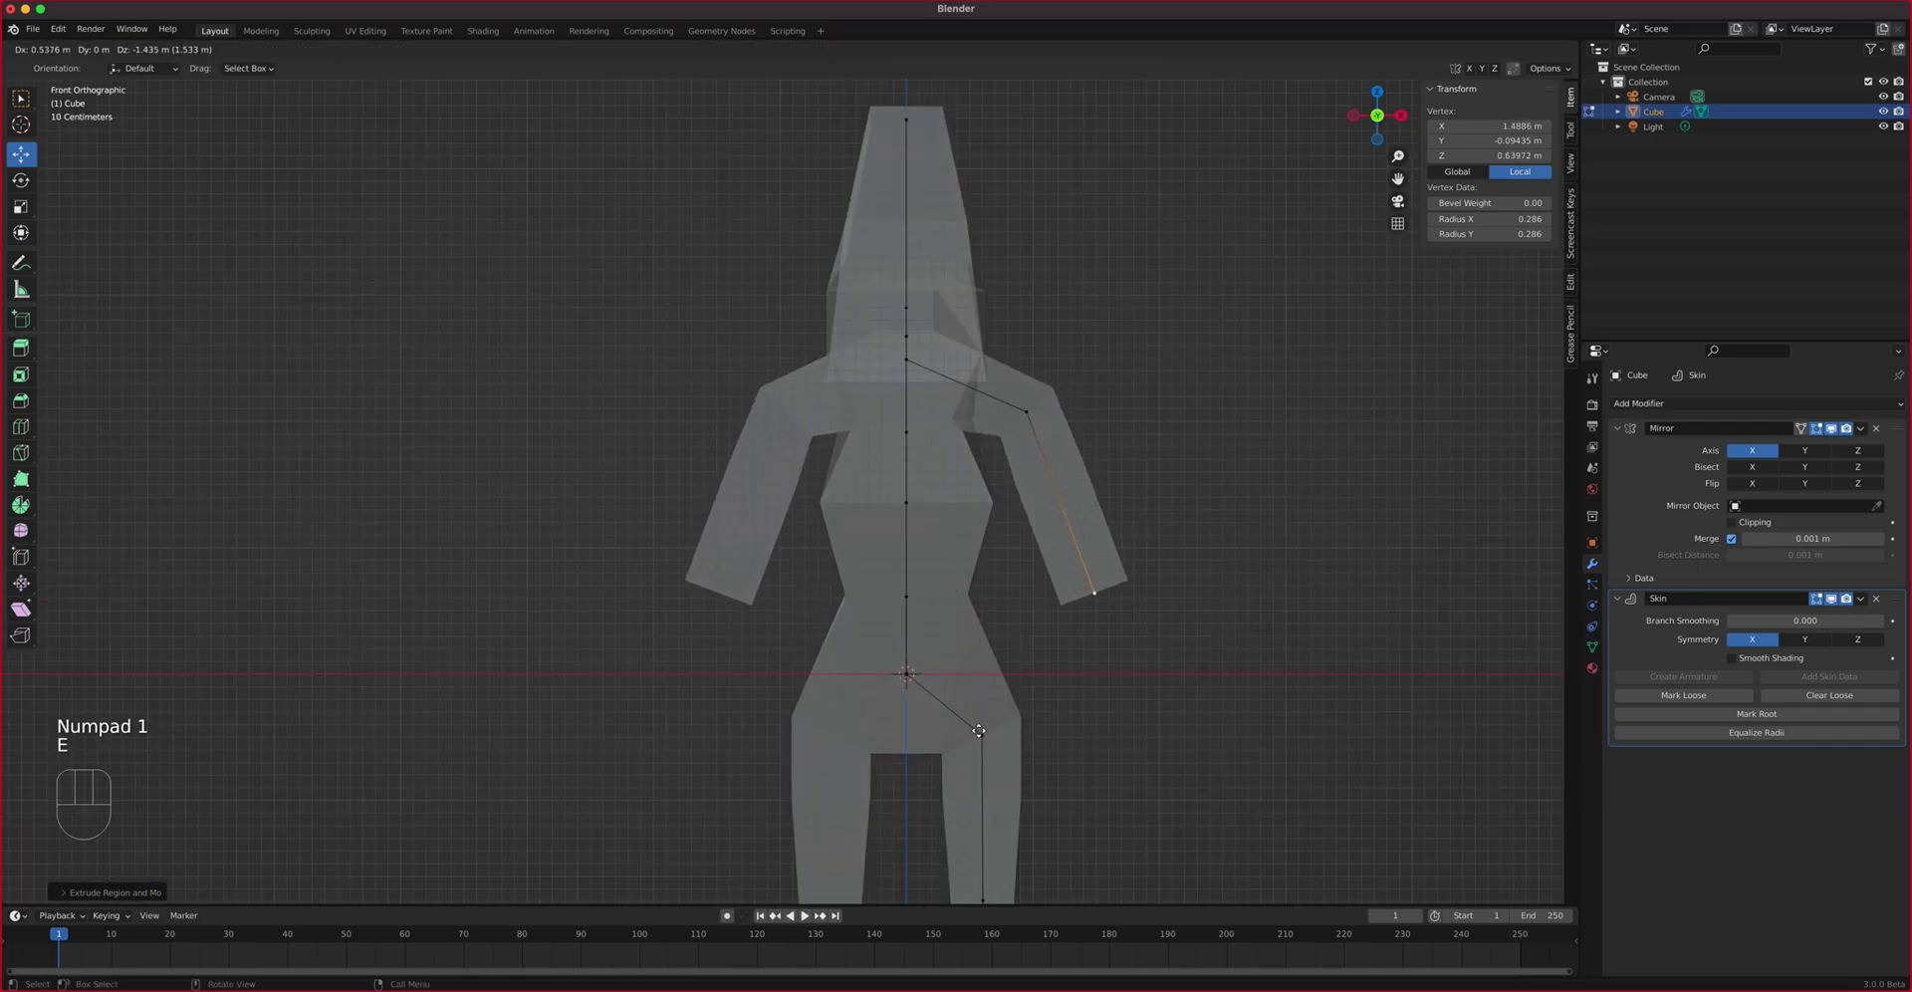
{"action": "left_click", "coordinate": [1195, 663]}
{"action": "key", "text": "ctrl+a"}
{"action": "left_click", "coordinate": [1152, 643]}
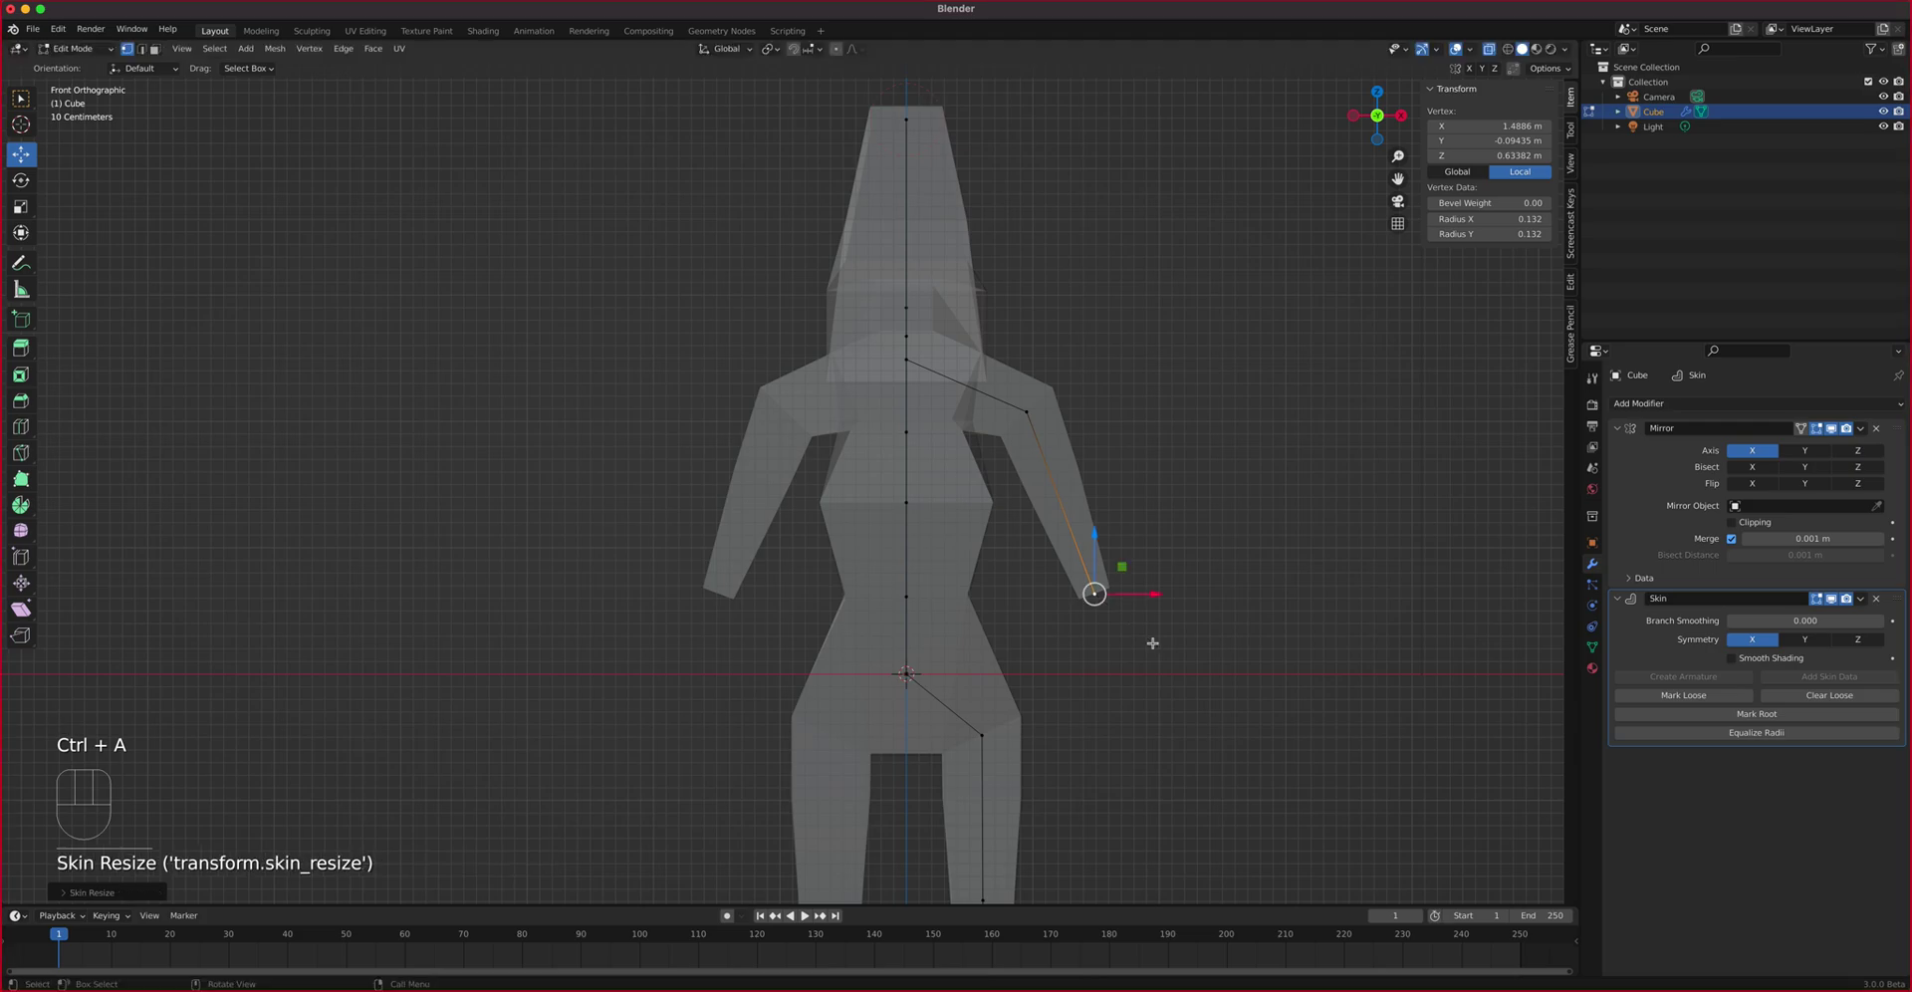
In the right side view, move the elbow vertex about 0.41 m toward positive Y and turn off X-ray
{"action": "key", "text": "KP_3"}
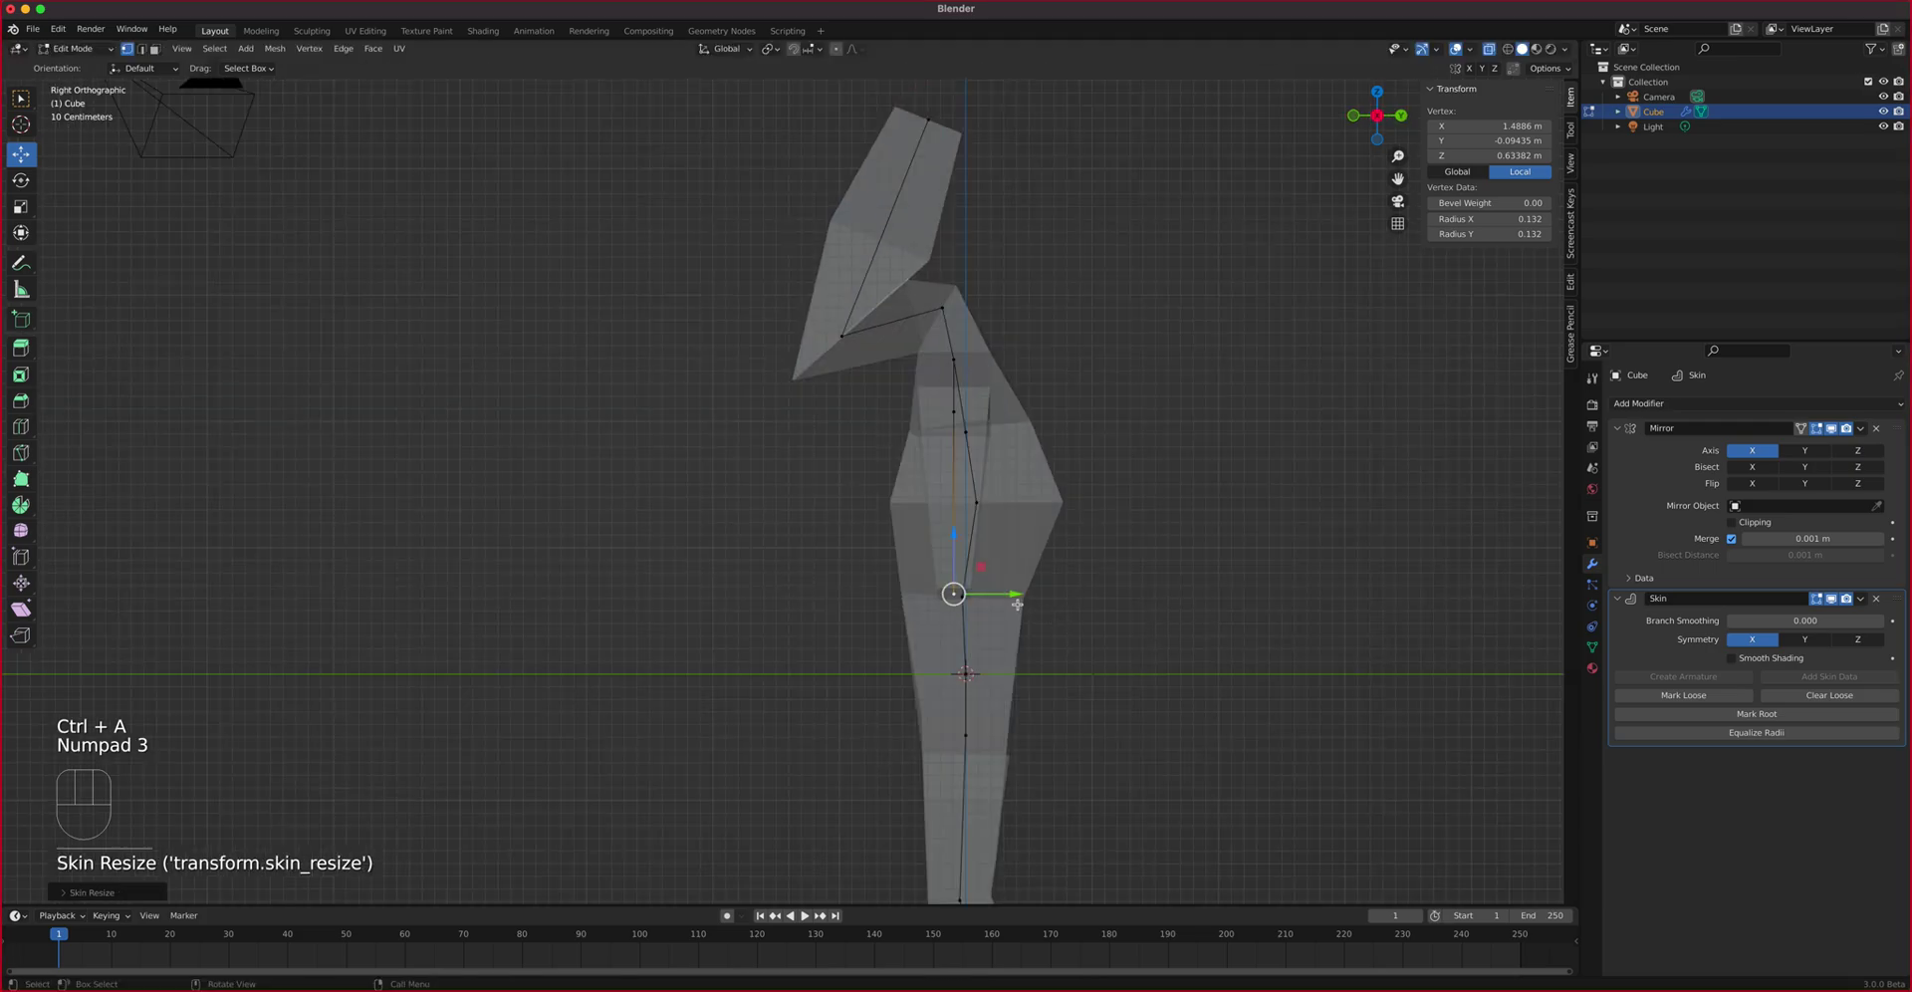
{"action": "left_click_drag", "start_coordinate": [1014, 595], "coordinate": [1069, 592]}
{"action": "left_click", "coordinate": [1486, 48]}
Extrude a forearm about 0.81 m toward negative Y and 1.35 m down, and enlarge the wrist's skin radius to about 0.237
{"action": "middle_click_drag", "start_coordinate": [1040, 669], "coordinate": [1038, 451], "text": "shift"}
{"action": "key", "text": "e"}
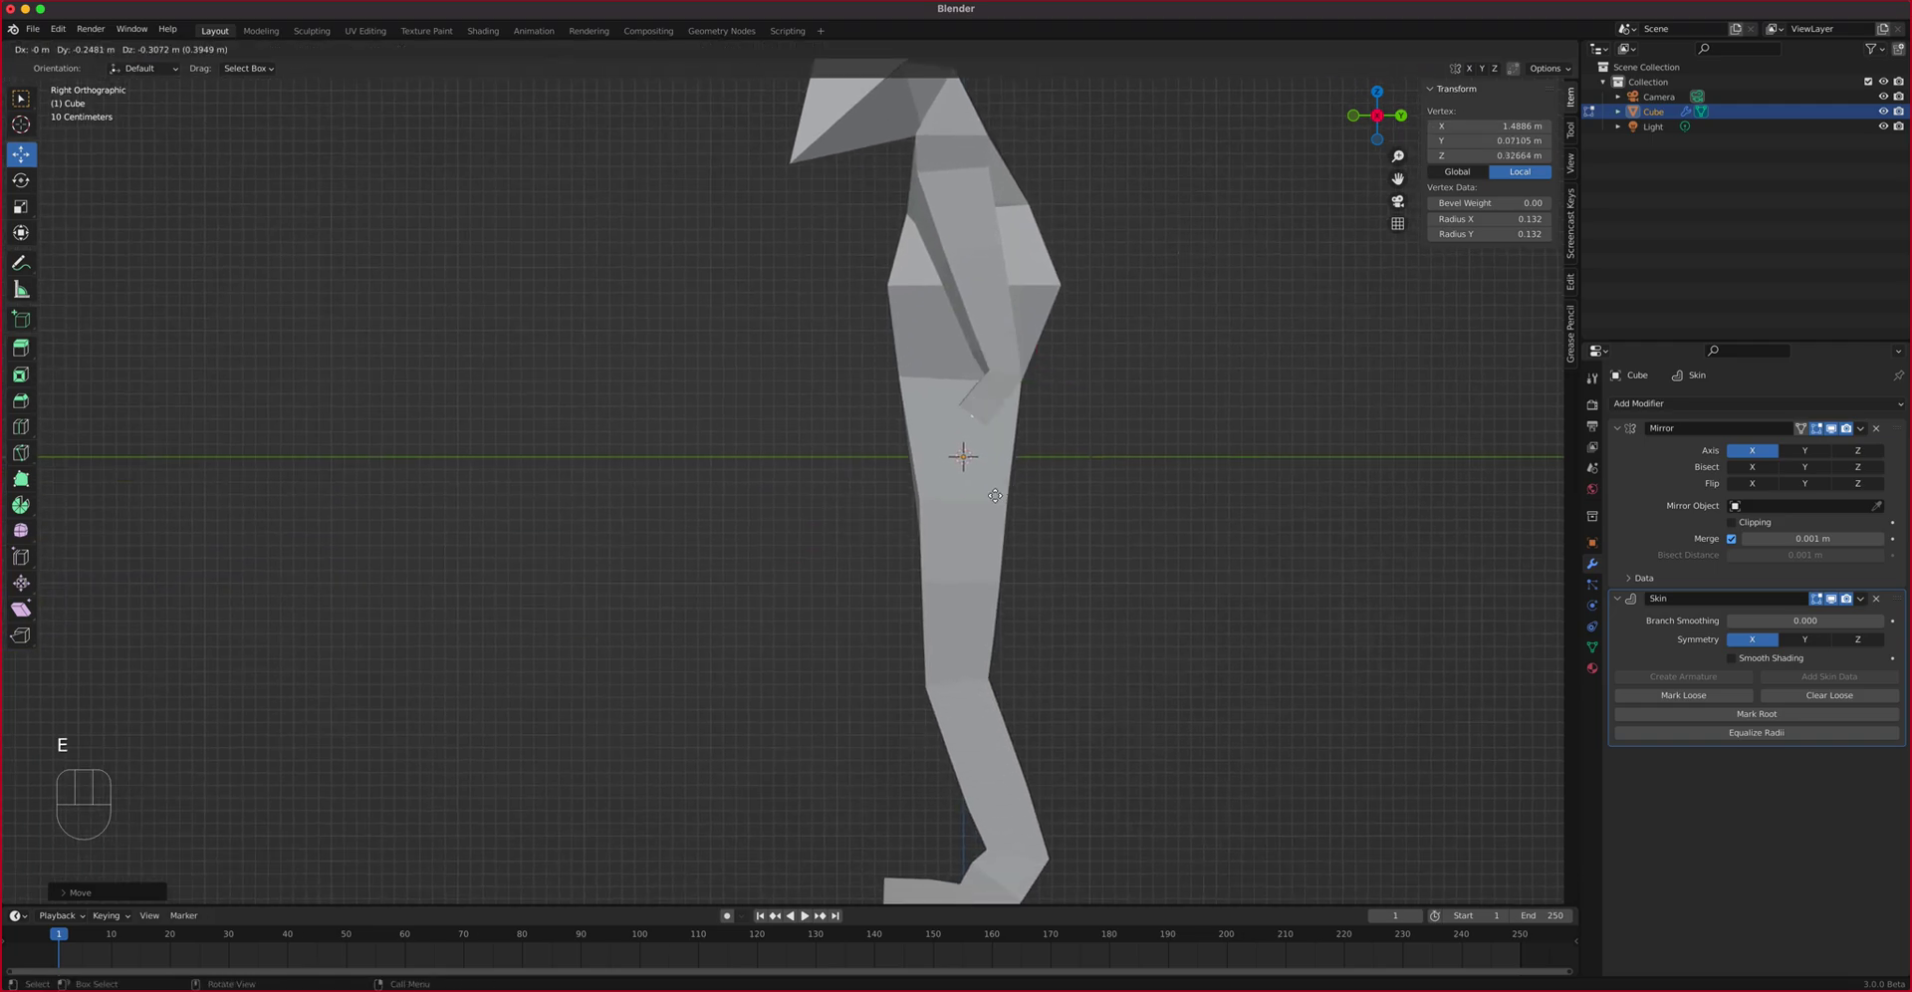
{"action": "left_click", "coordinate": [935, 620]}
{"action": "key", "text": "ctrl+a"}
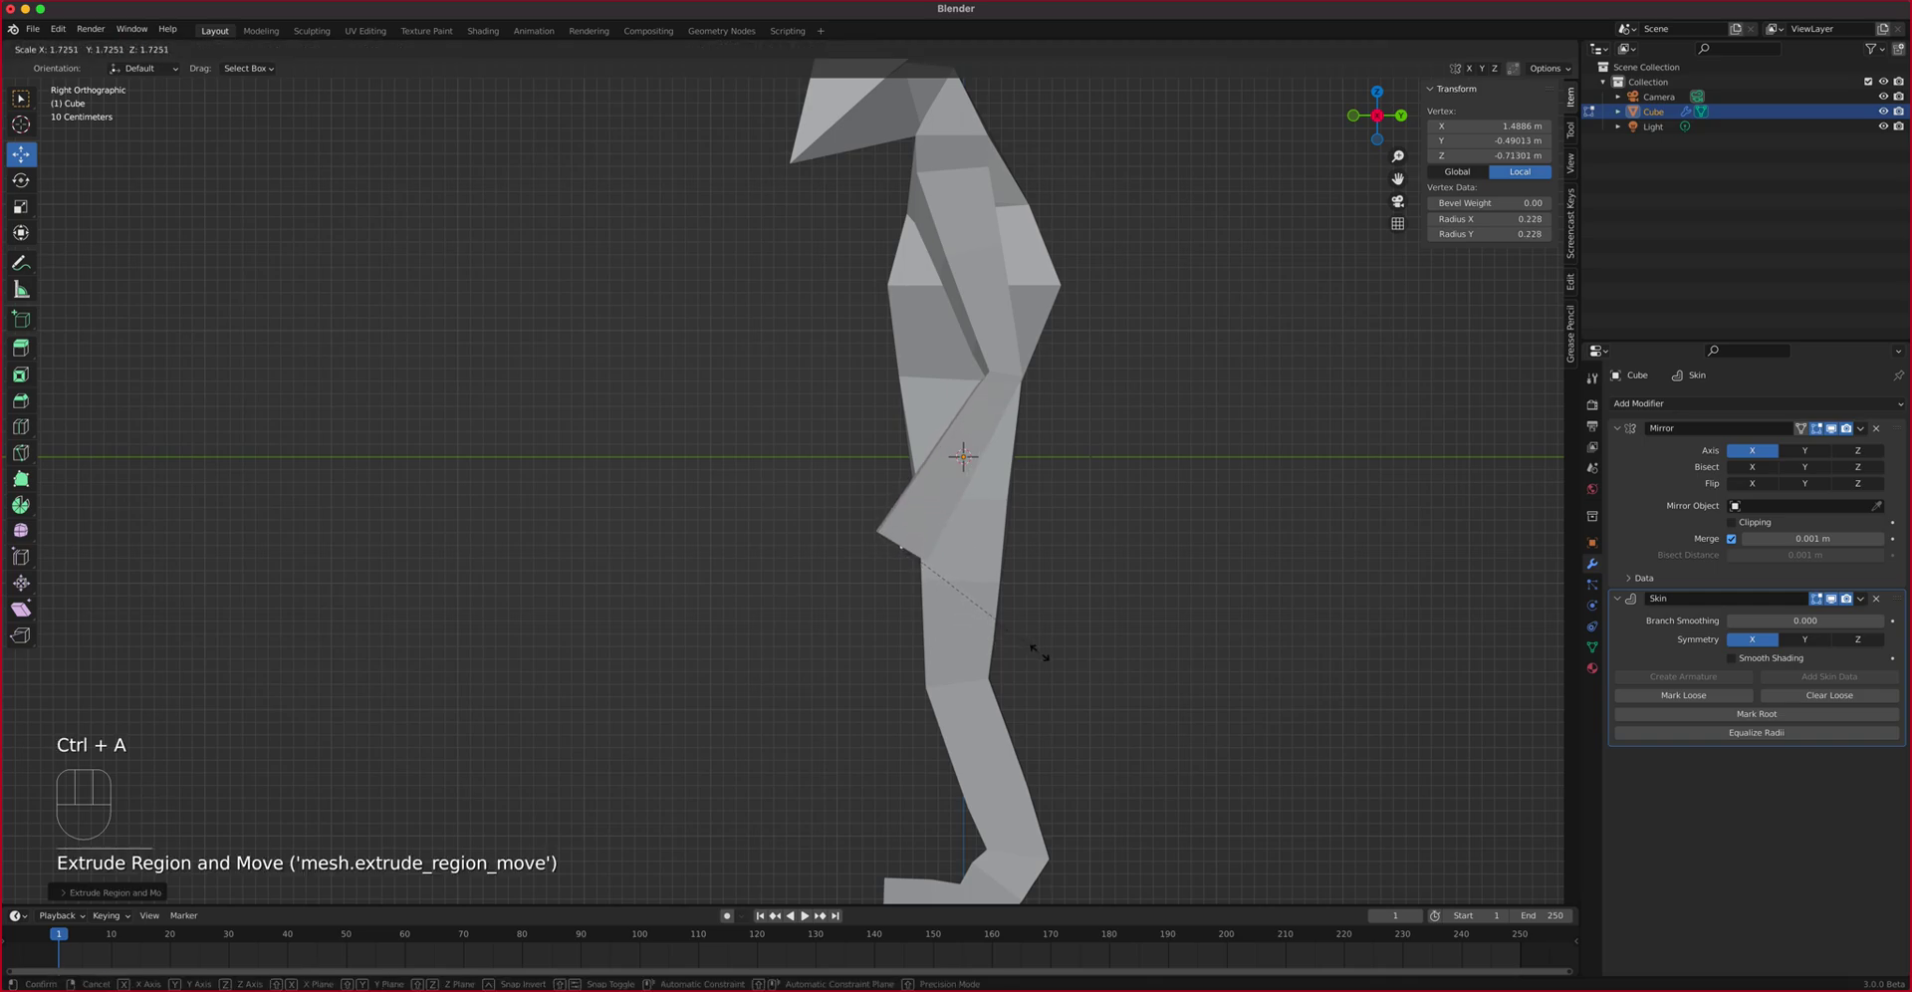
{"action": "left_click", "coordinate": [1025, 594]}
Extrude a hand segment about 0.25 m toward negative Y and 0.42 m down, and set its end vertex's Radius Y to 0.137
{"action": "key", "text": "e"}
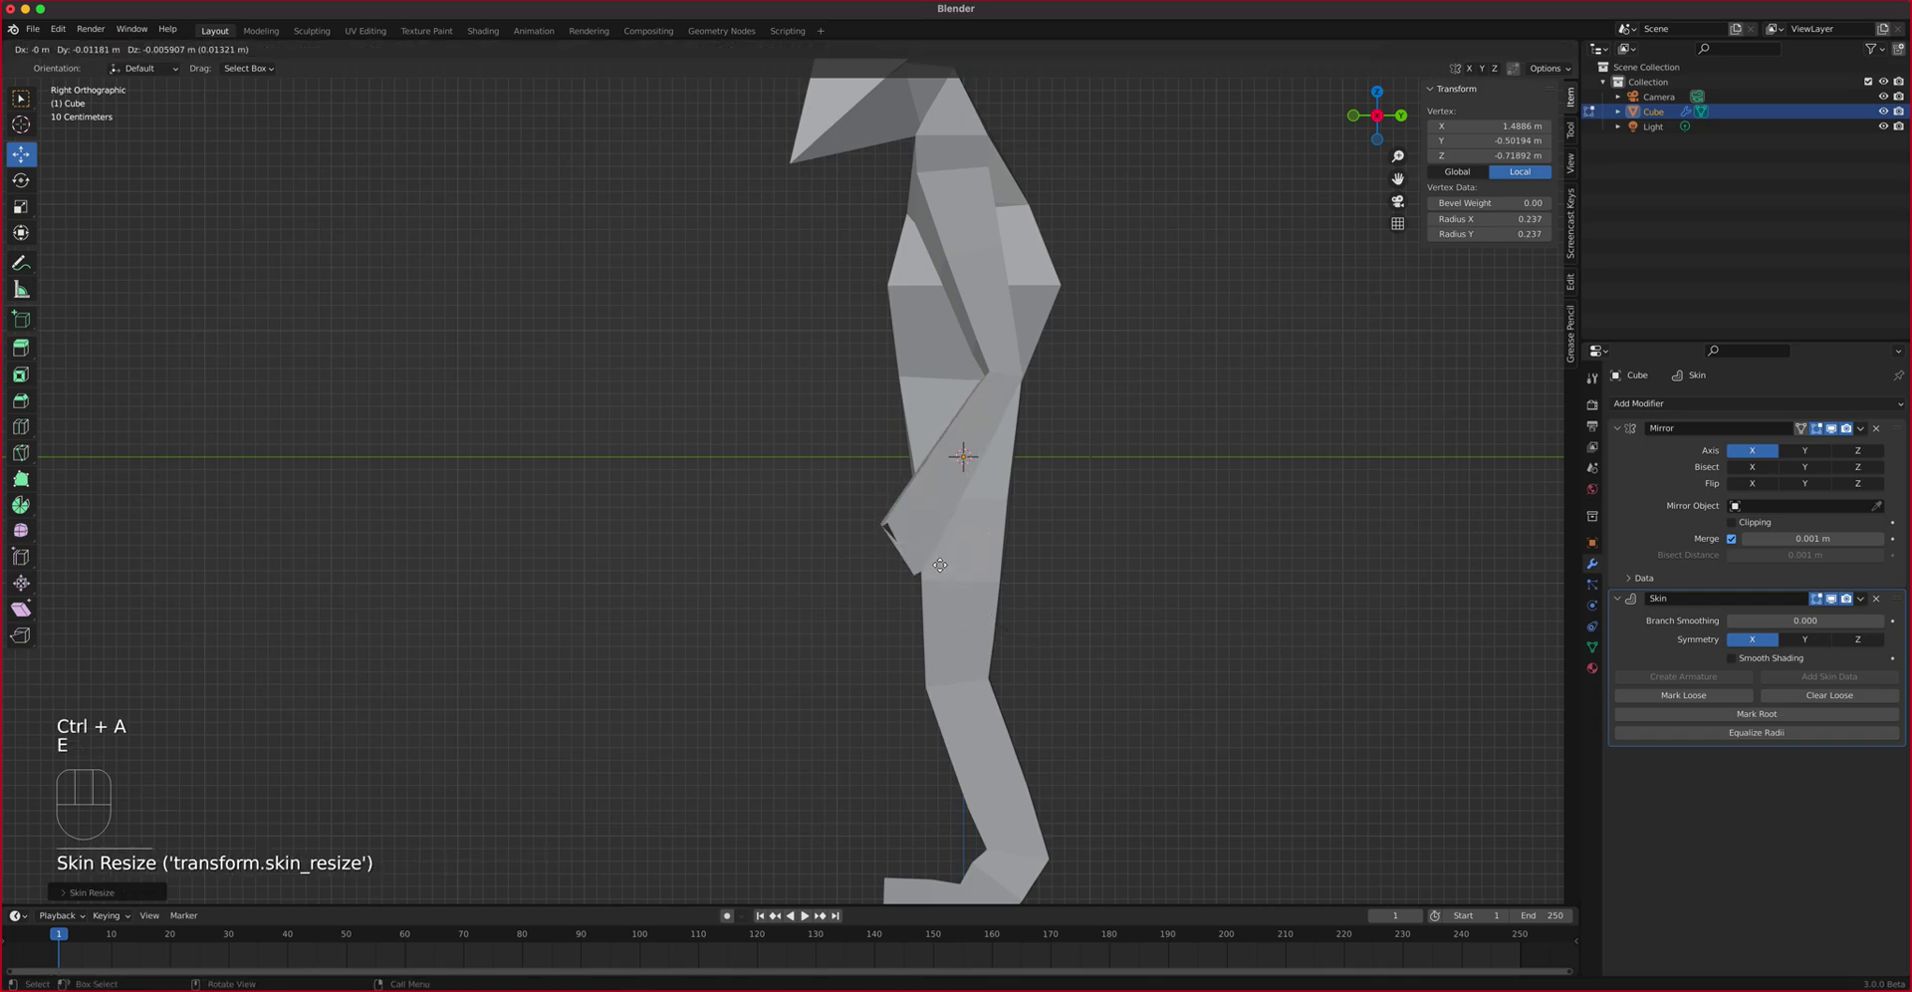
{"action": "left_click", "coordinate": [913, 613]}
{"action": "middle_click_drag", "start_coordinate": [912, 614], "coordinate": [1152, 605]}
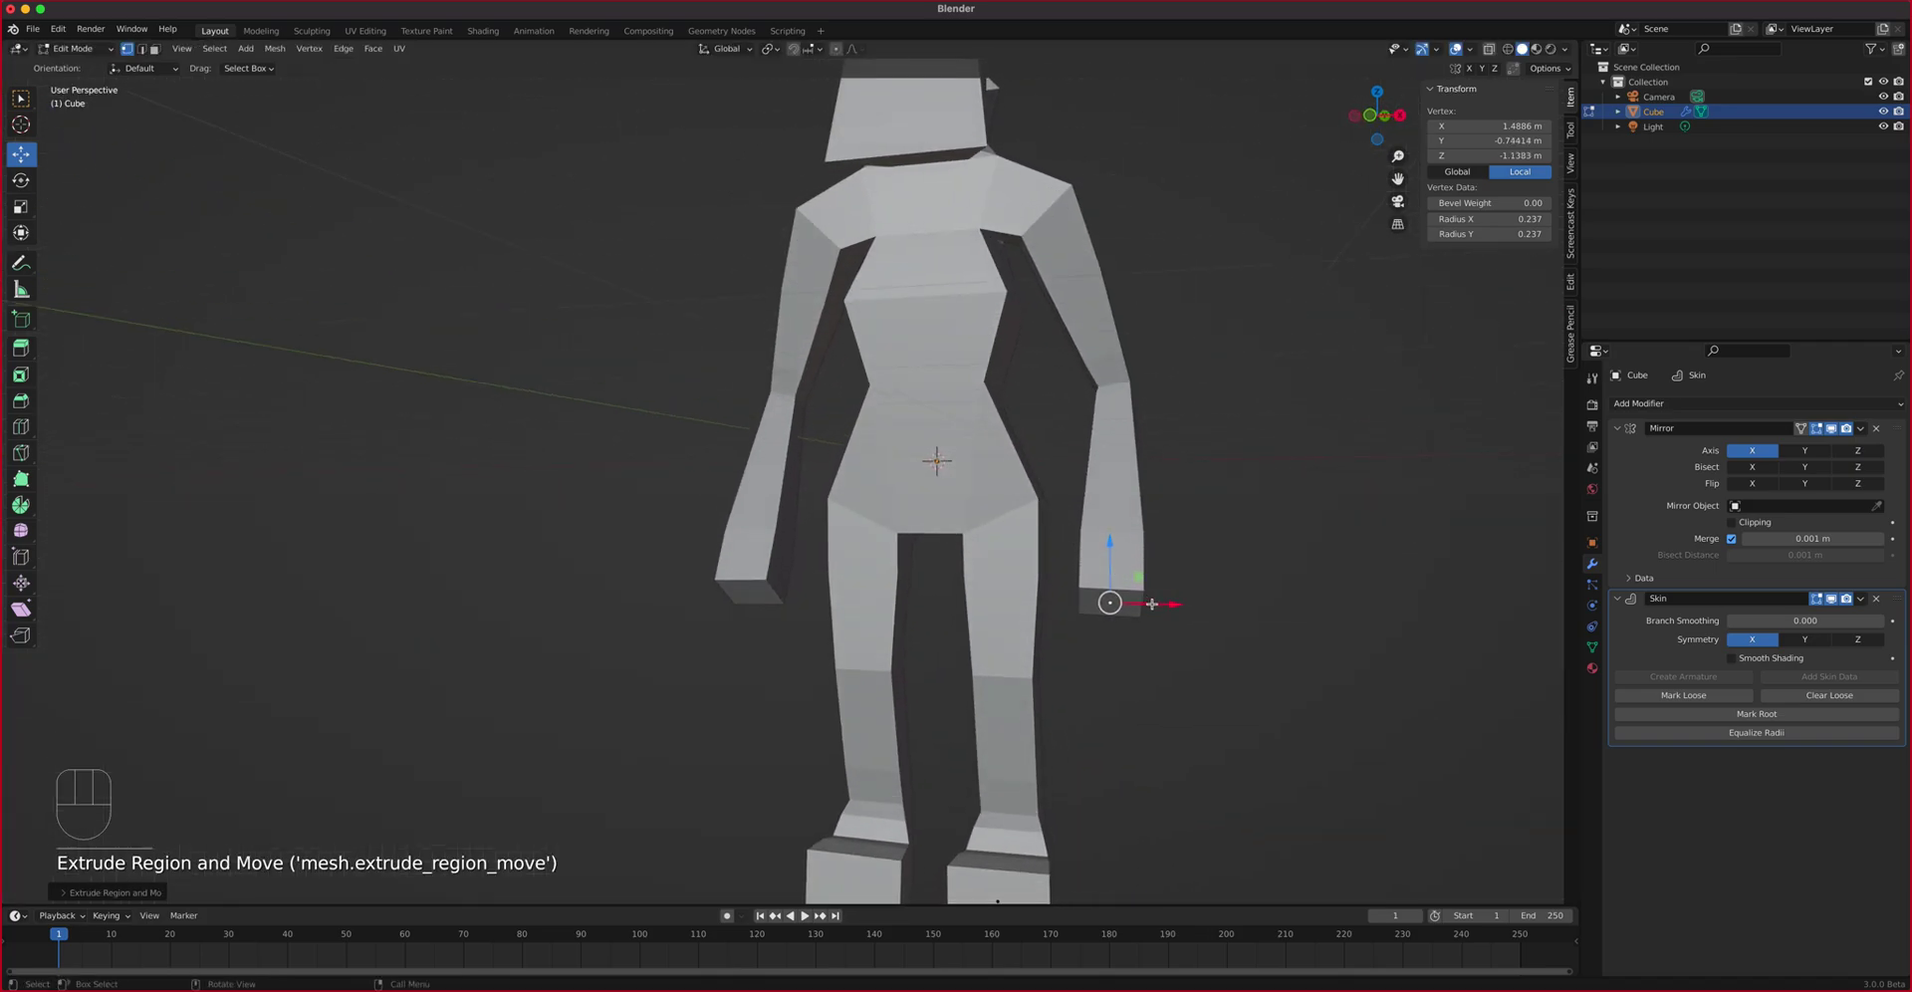
{"action": "left_click", "coordinate": [1487, 218]}
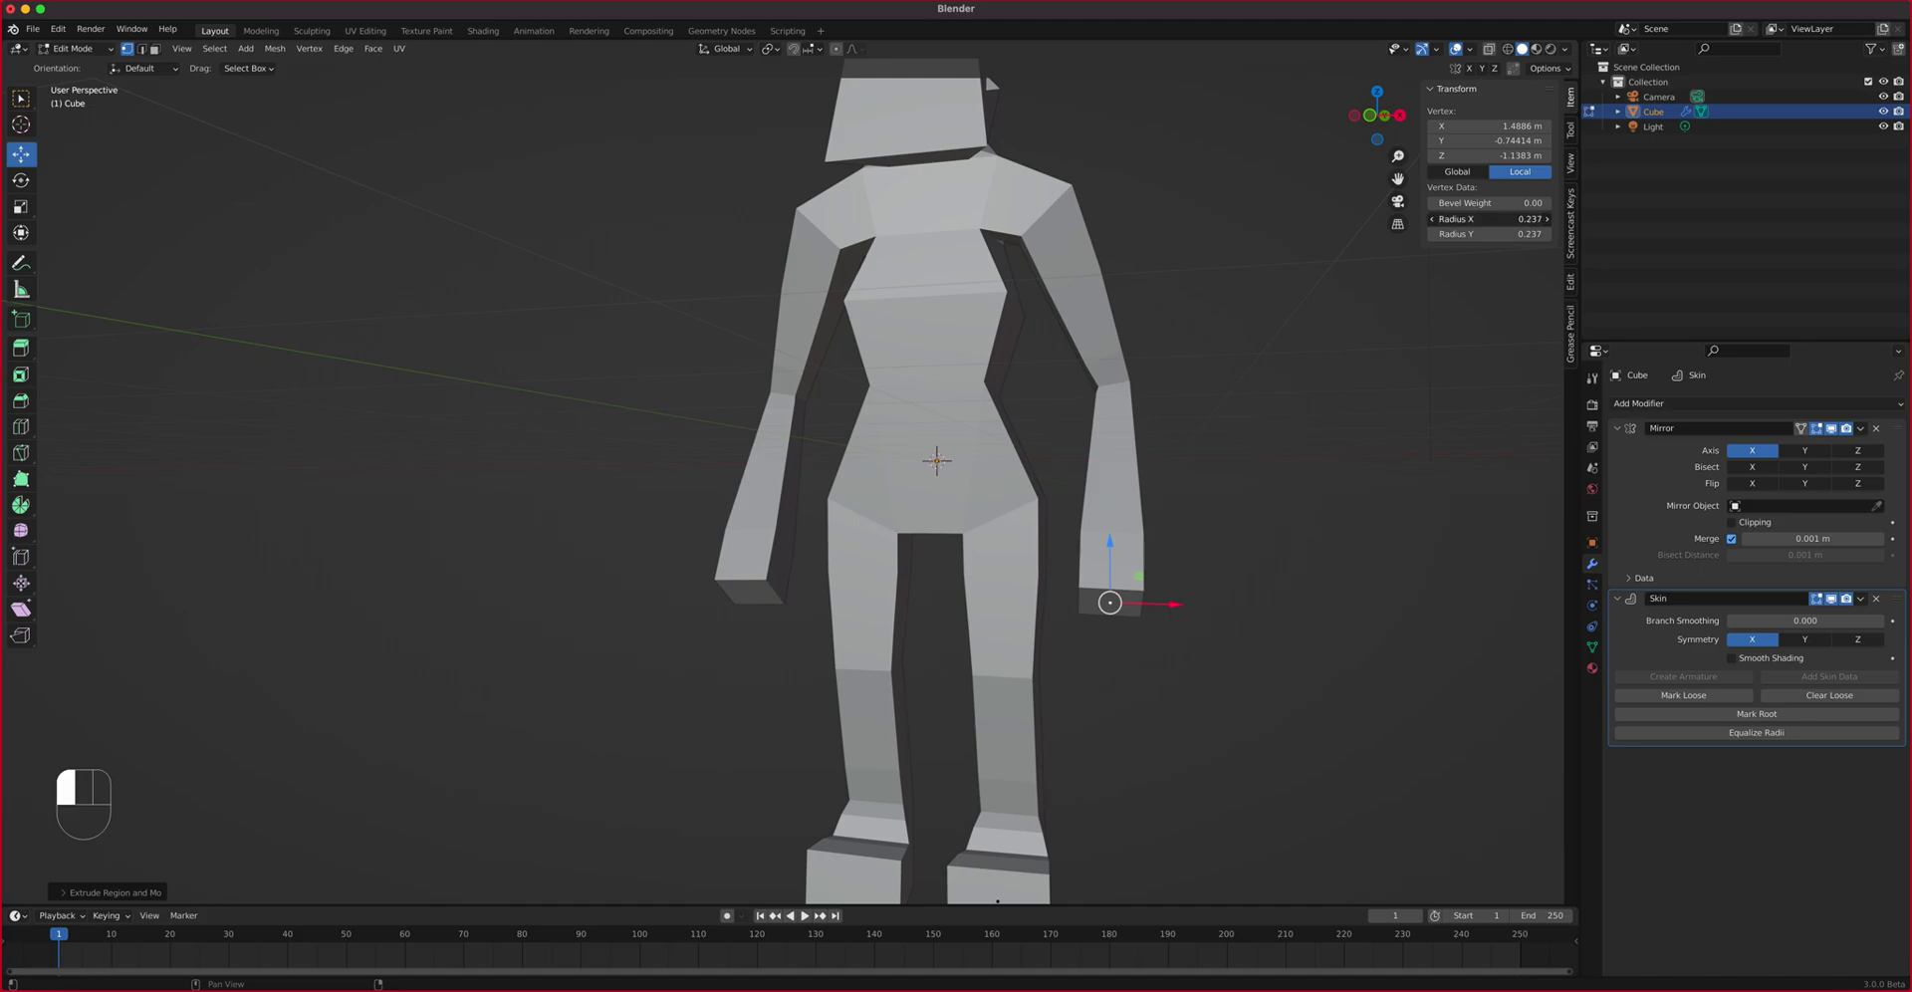
{"action": "left_click", "coordinate": [1489, 234]}
{"action": "left_click_drag", "start_coordinate": [1489, 234], "coordinate": [1439, 234]}
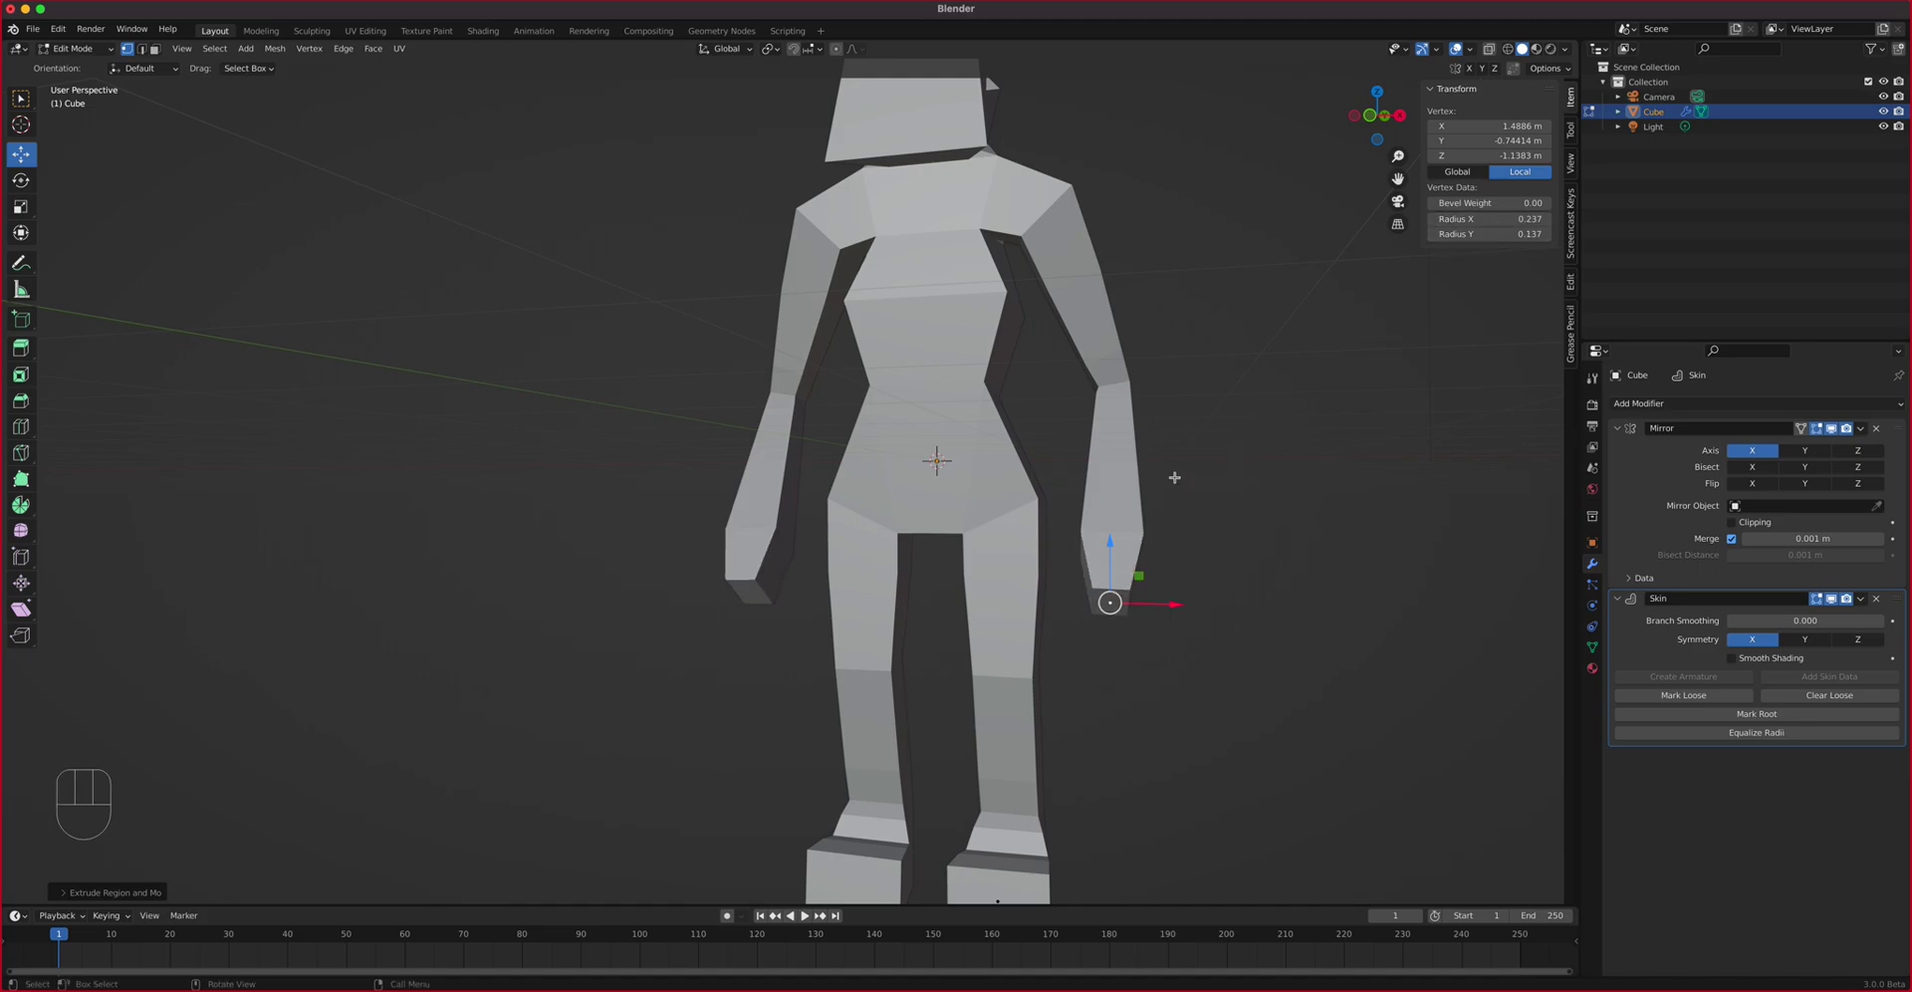
With X-ray on in the right side view, extrude a thumb from the wrist about 0.44 m toward negative Y and shrink its skin radius to 0.129
{"action": "middle_click_drag", "start_coordinate": [1162, 534], "coordinate": [1119, 251], "text": "shift"}
{"action": "left_click", "coordinate": [1489, 49]}
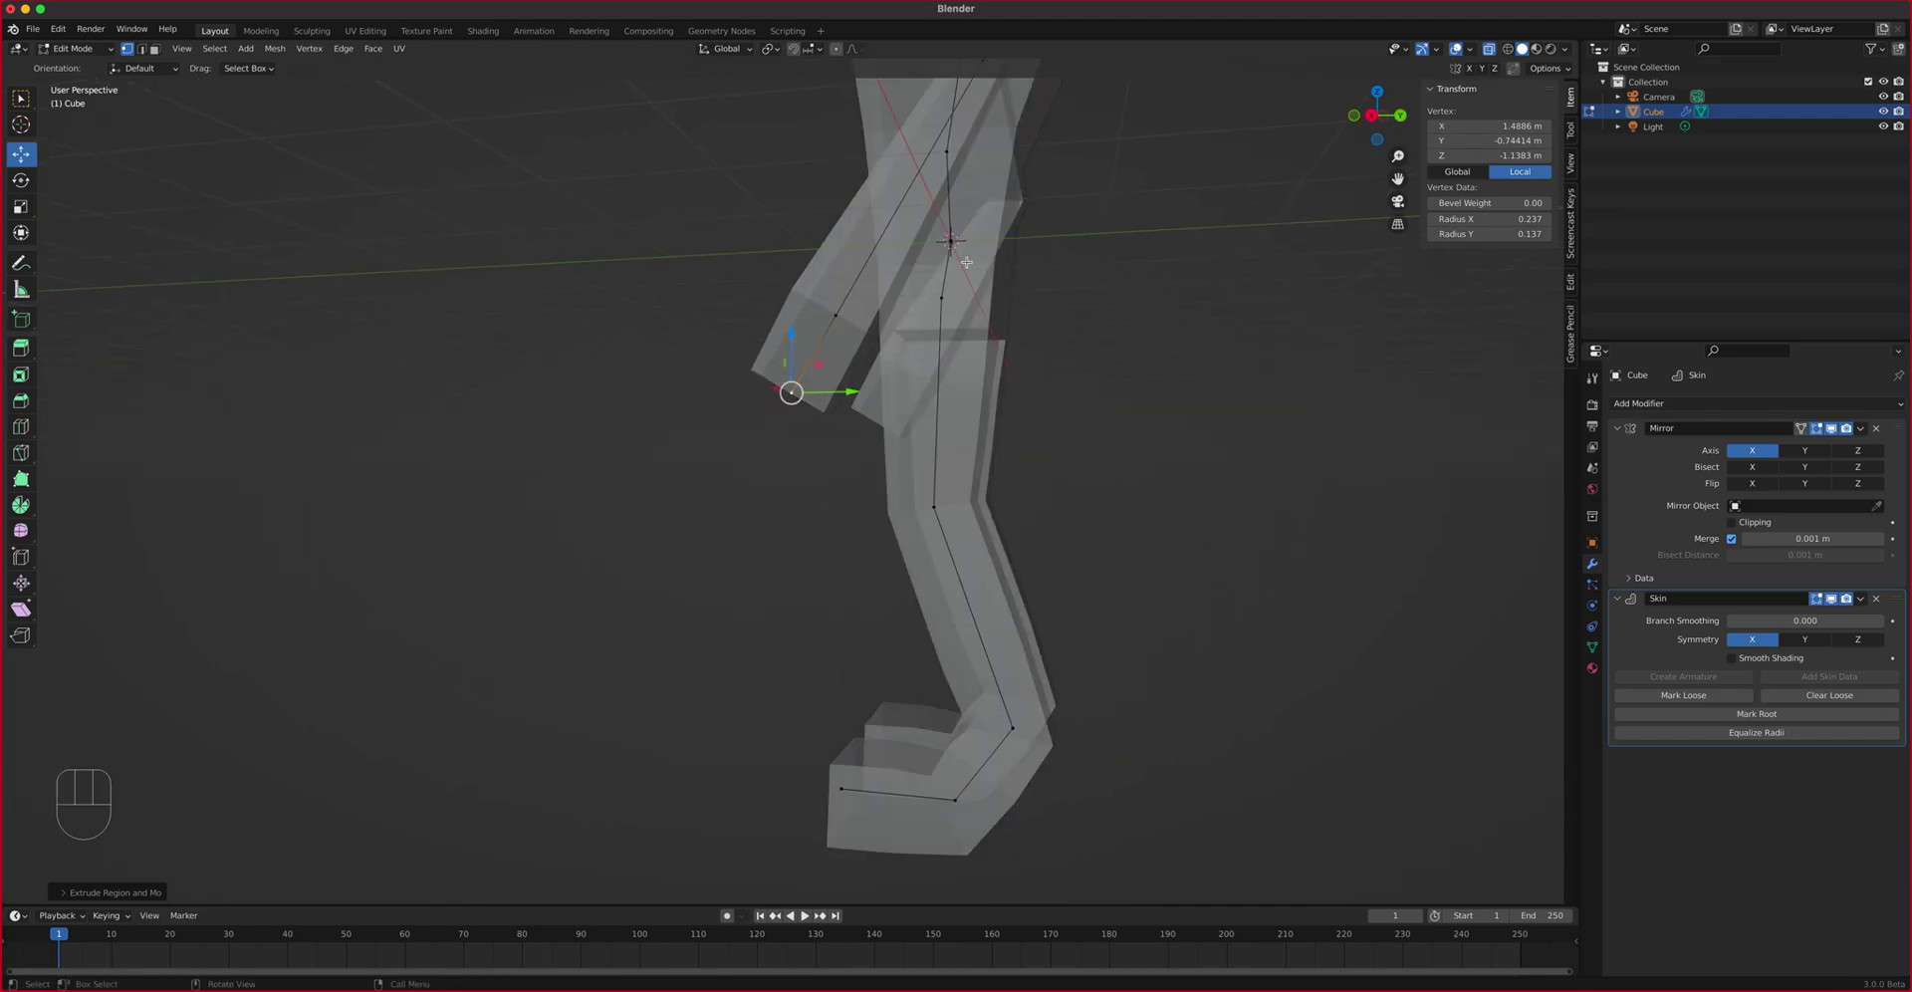
{"action": "key", "text": "KP_3"}
{"action": "scroll", "coordinate": [846, 299], "scroll_direction": "up", "scroll_amount": 2}
{"action": "middle_click_drag", "start_coordinate": [876, 299], "coordinate": [861, 449], "text": "shift"}
{"action": "left_click", "coordinate": [991, 366]}
{"action": "key", "text": "e"}
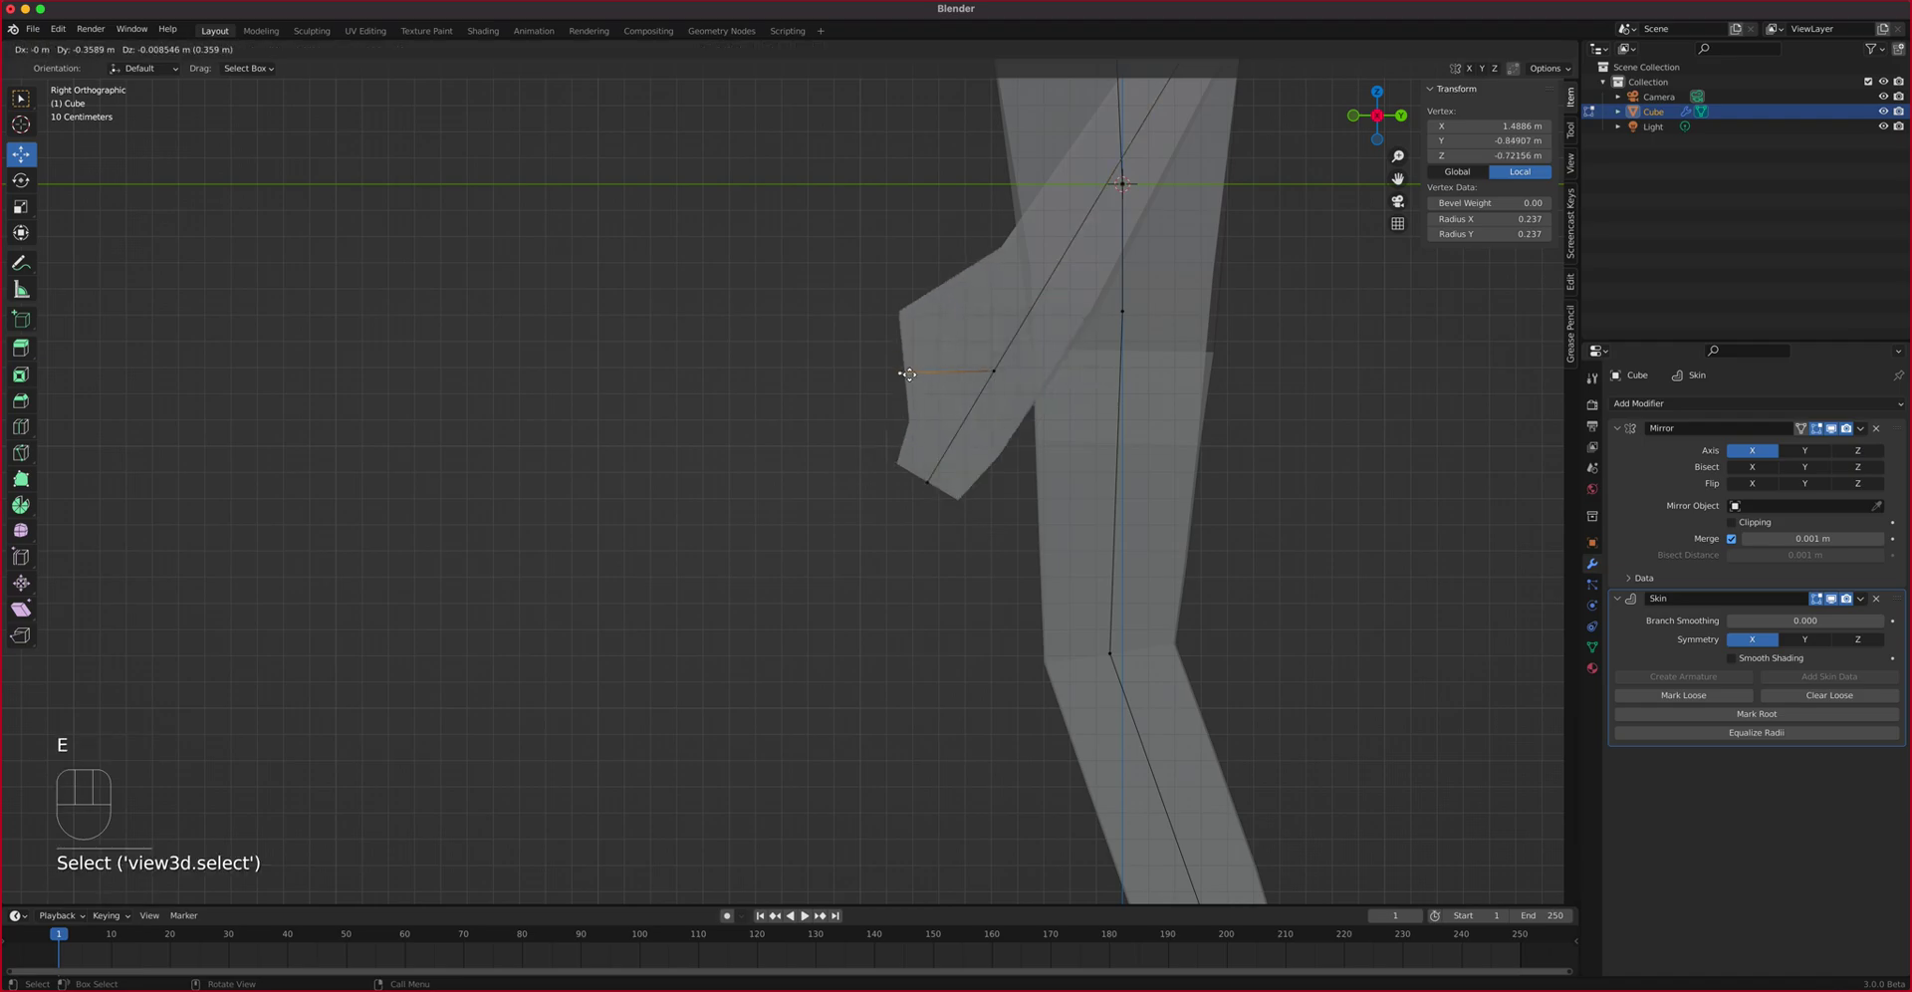
{"action": "left_click", "coordinate": [894, 377]}
{"action": "key", "text": "ctrl+a"}
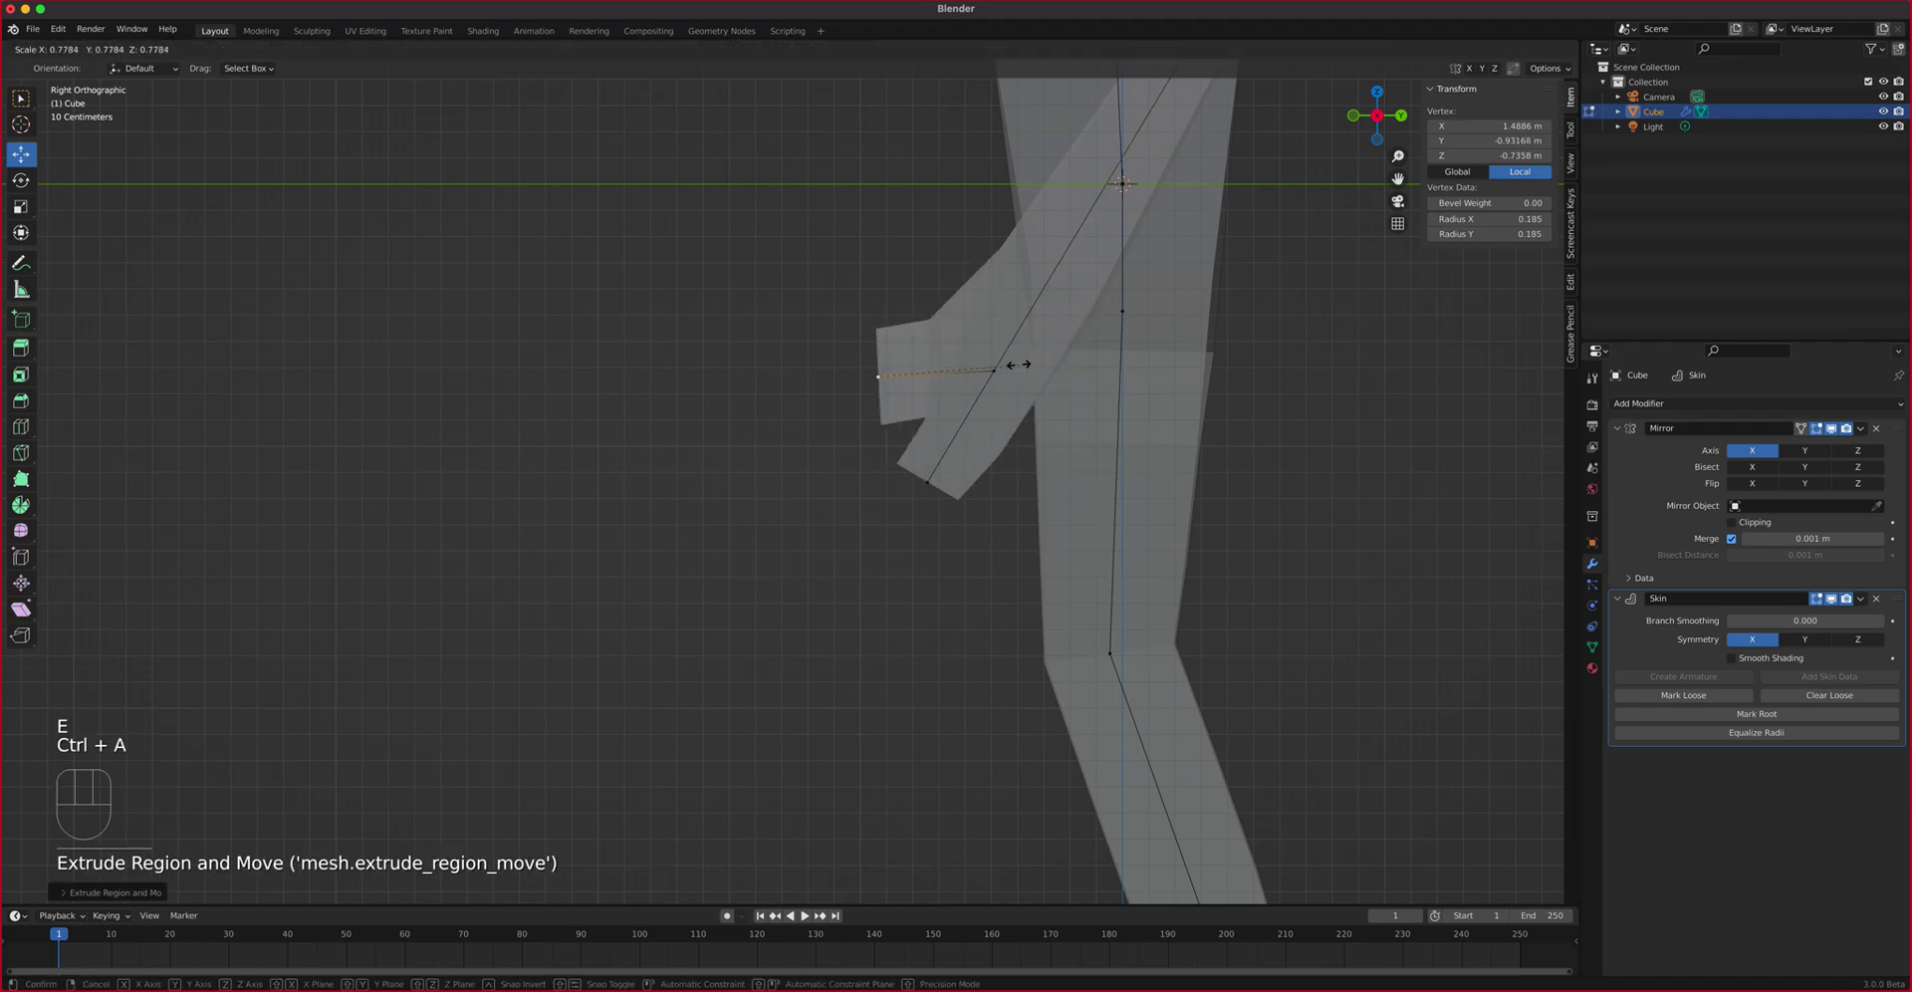
{"action": "left_click", "coordinate": [976, 372]}
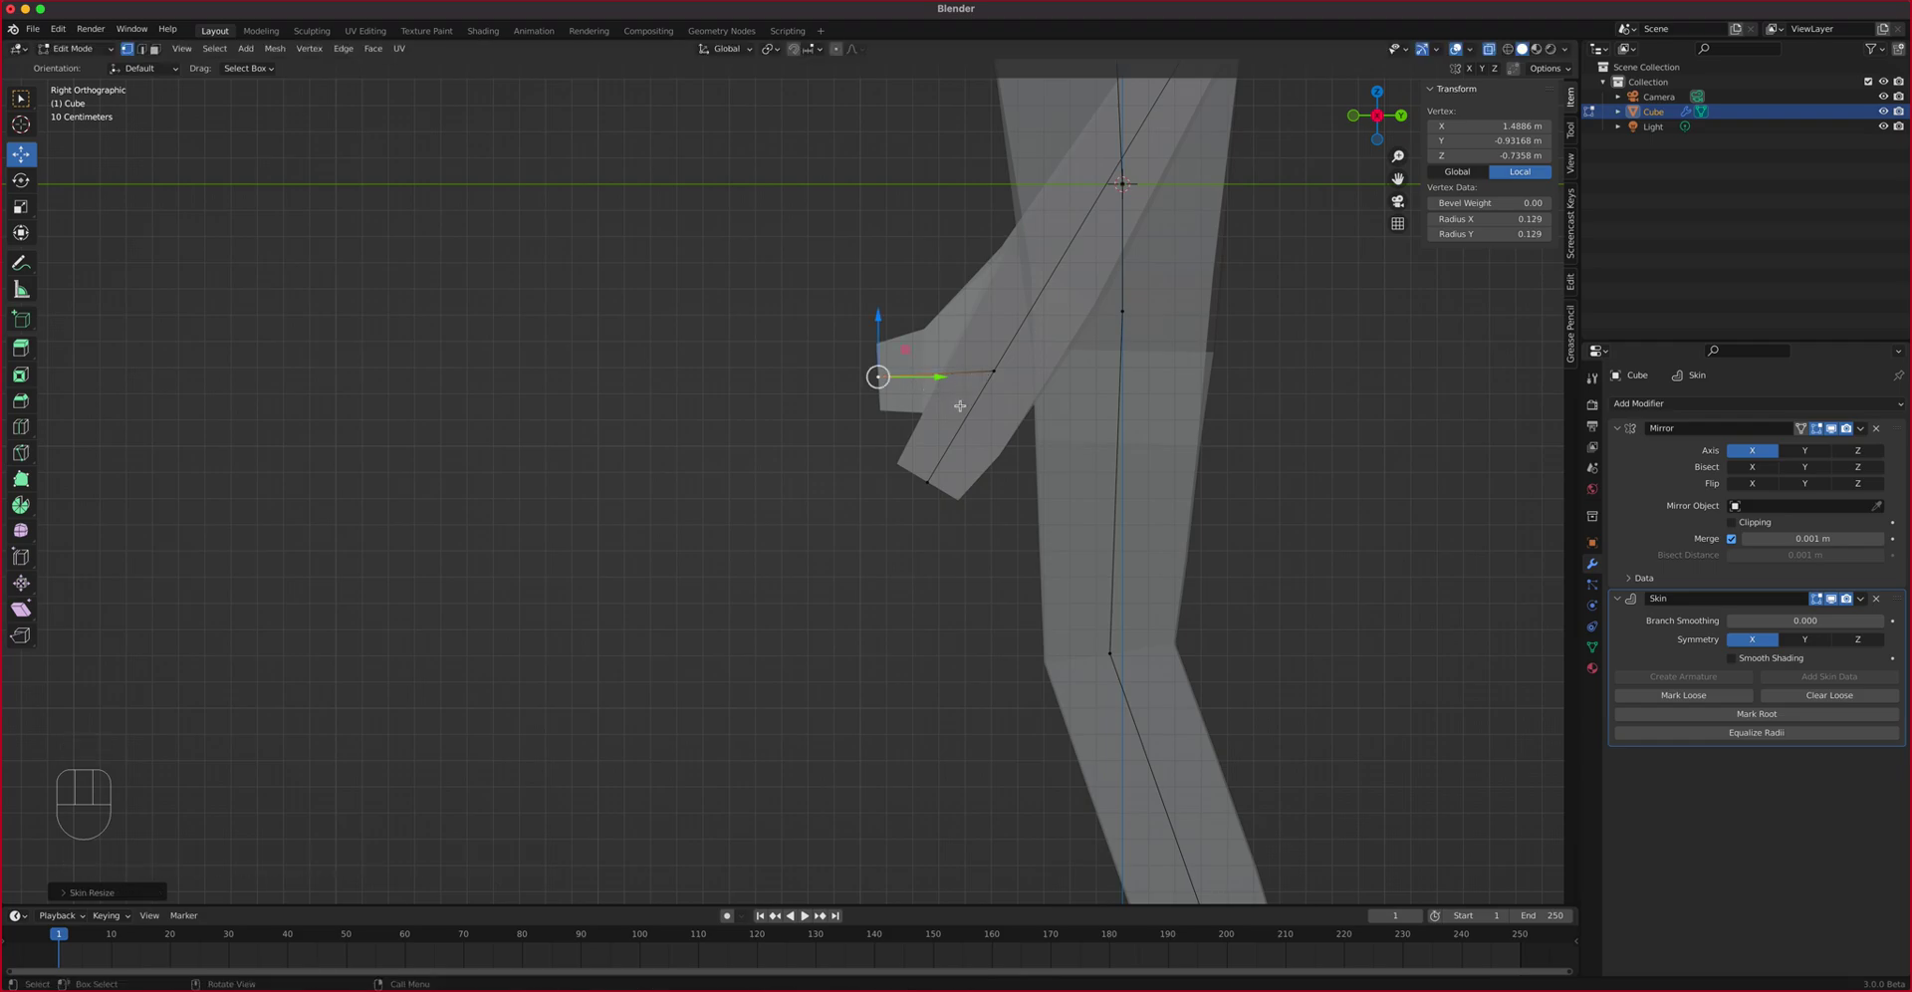
Extrude a thumb tip about 0.25 m toward negative Y and 0.18 m down, and move both thumb vertices about 0.12 m toward positive X
{"action": "key", "text": "e"}
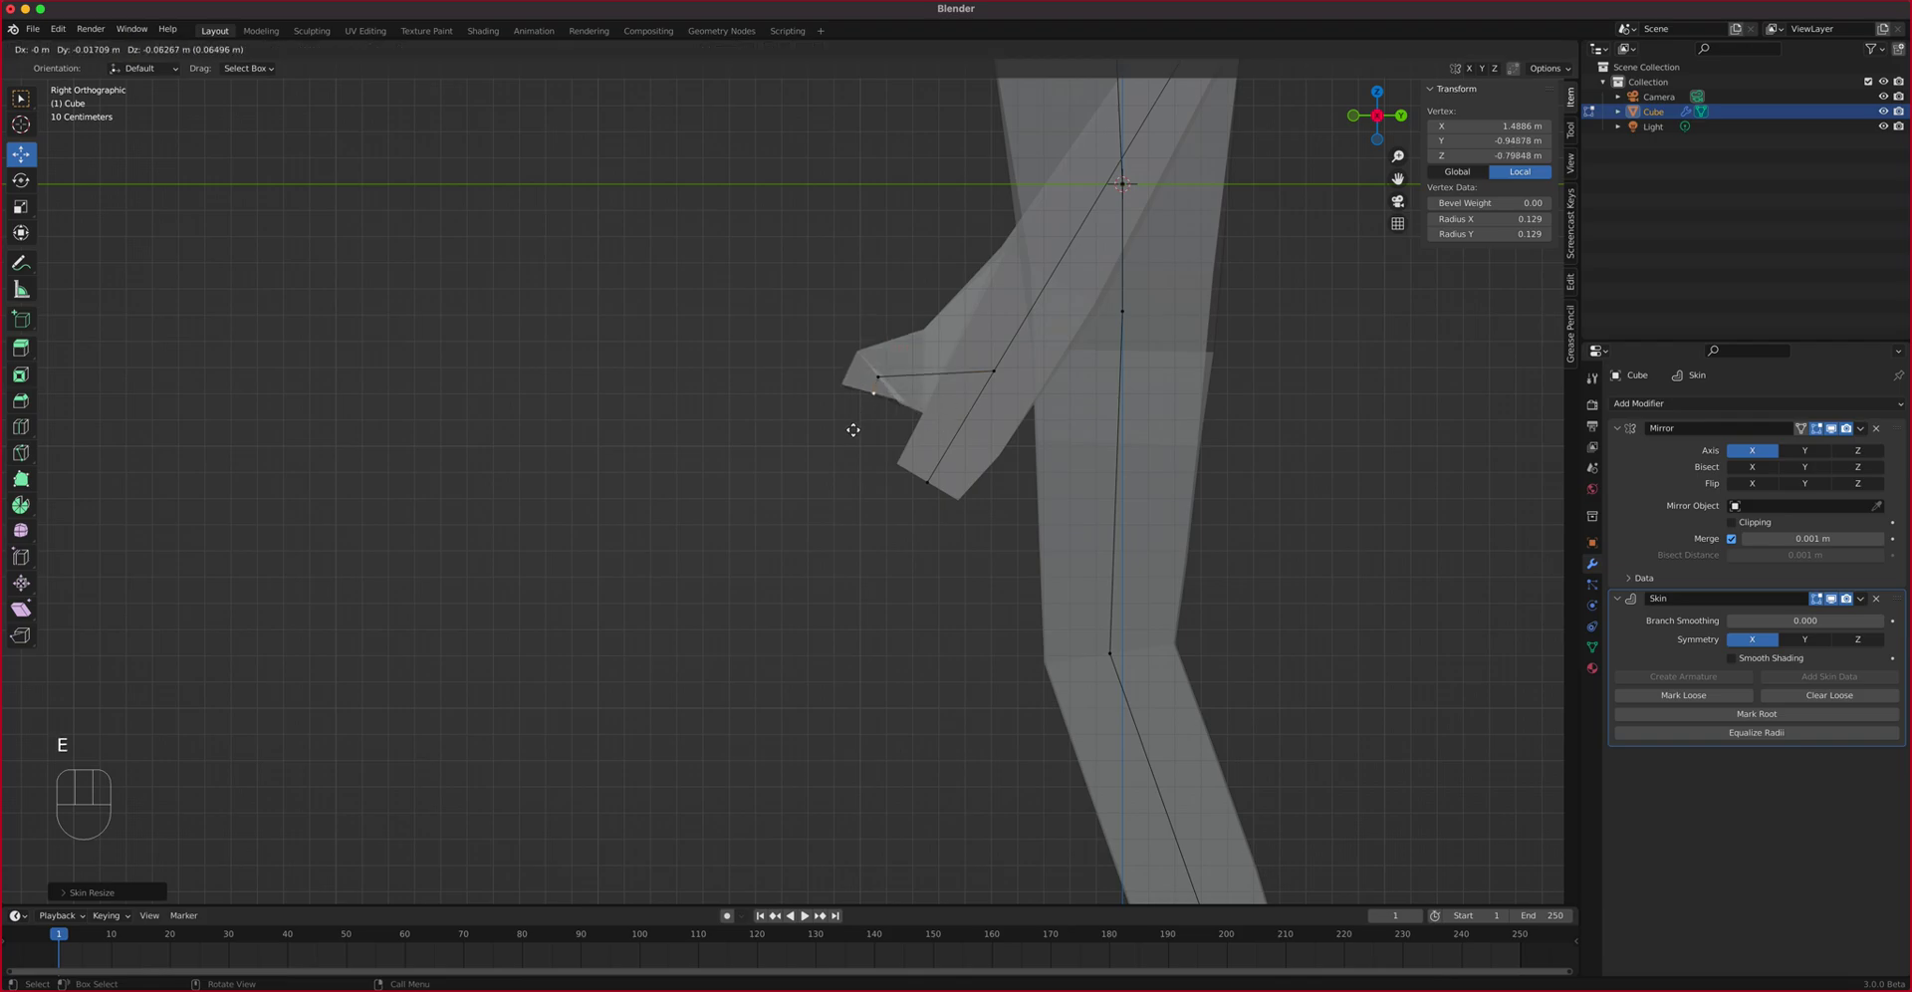
{"action": "left_click", "coordinate": [795, 452]}
{"action": "middle_click_drag", "start_coordinate": [802, 438], "coordinate": [1163, 558]}
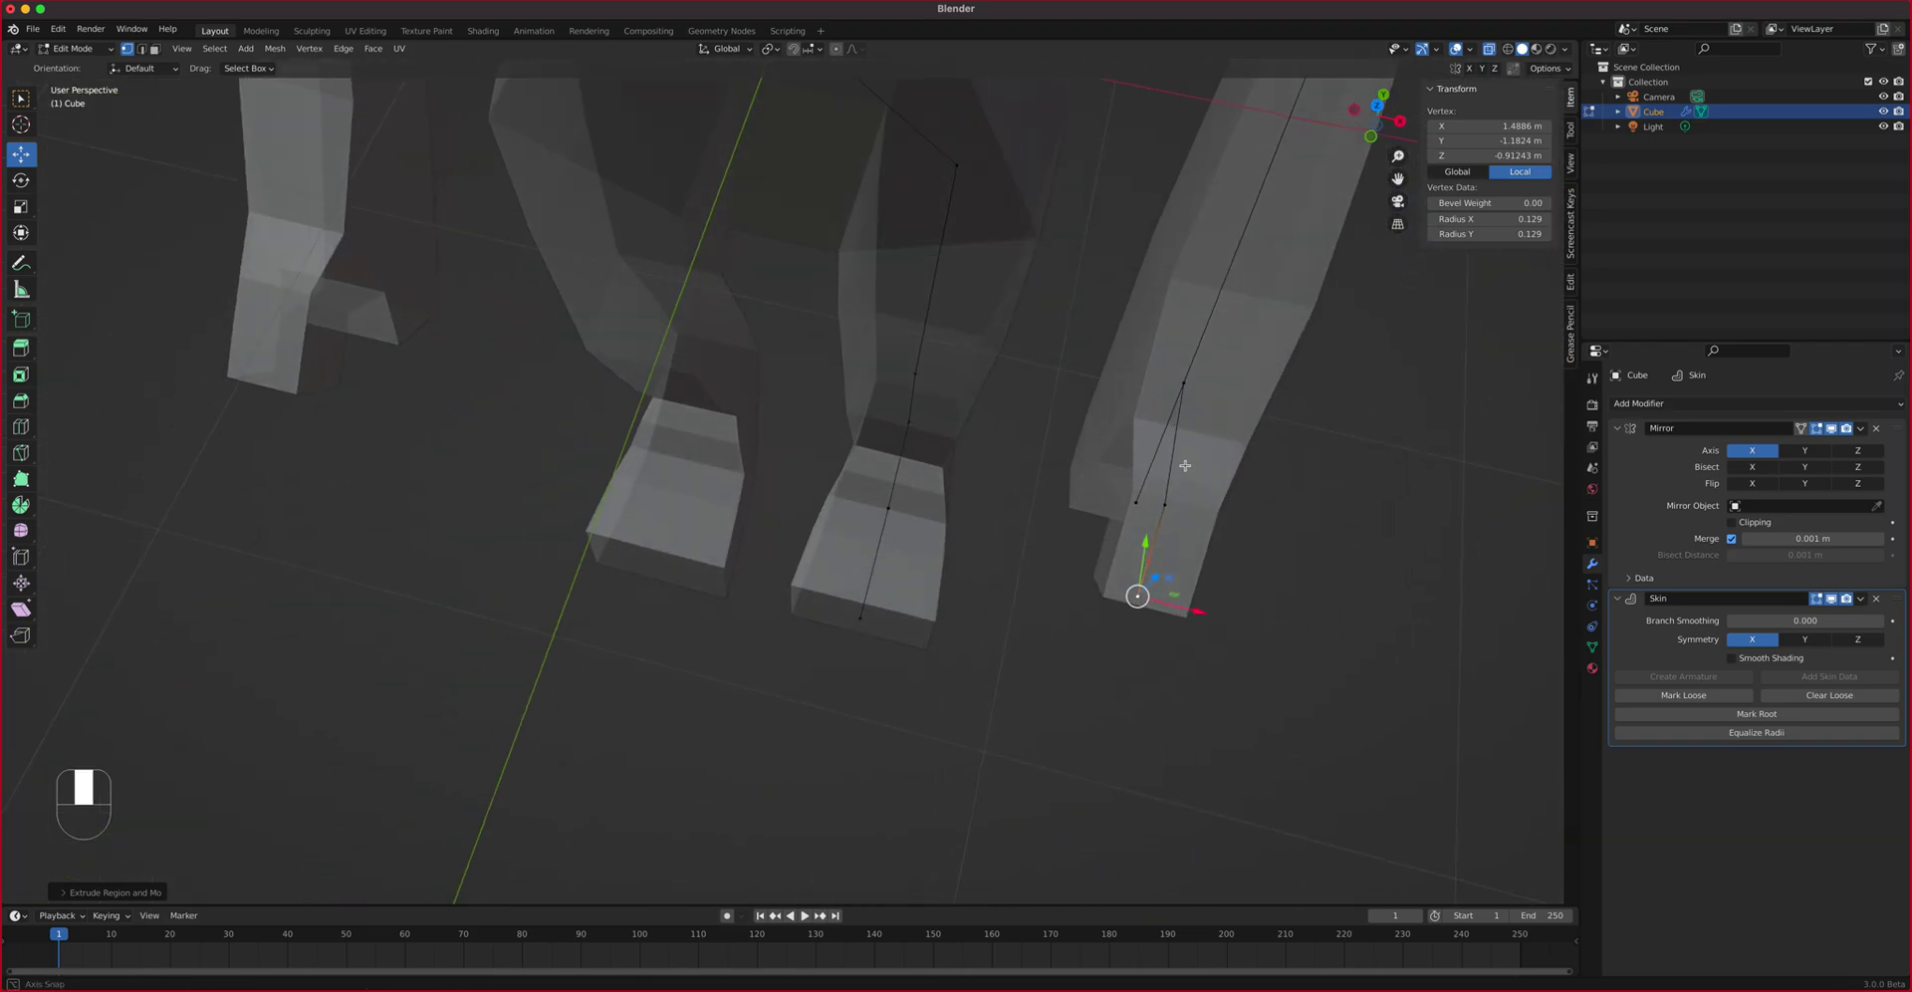
{"action": "left_click", "coordinate": [1167, 513], "text": "shift"}
{"action": "left_click_drag", "start_coordinate": [1222, 559], "coordinate": [1191, 513]}
{"action": "scroll", "coordinate": [1152, 378], "scroll_direction": "up", "scroll_amount": 3}
{"action": "middle_click_drag", "start_coordinate": [1152, 378], "coordinate": [835, 292]}
{"action": "mouse_move", "coordinate": [763, 402]}
{"action": "middle_mouse_down"}
{"action": "mouse_move", "coordinate": [713, 393]}
{"action": "mouse_move", "coordinate": [760, 406]}
{"action": "middle_mouse_up"}
In the right side view, raise the hand segment's end vertex about 0.12 m
{"action": "key", "text": "KP_3"}
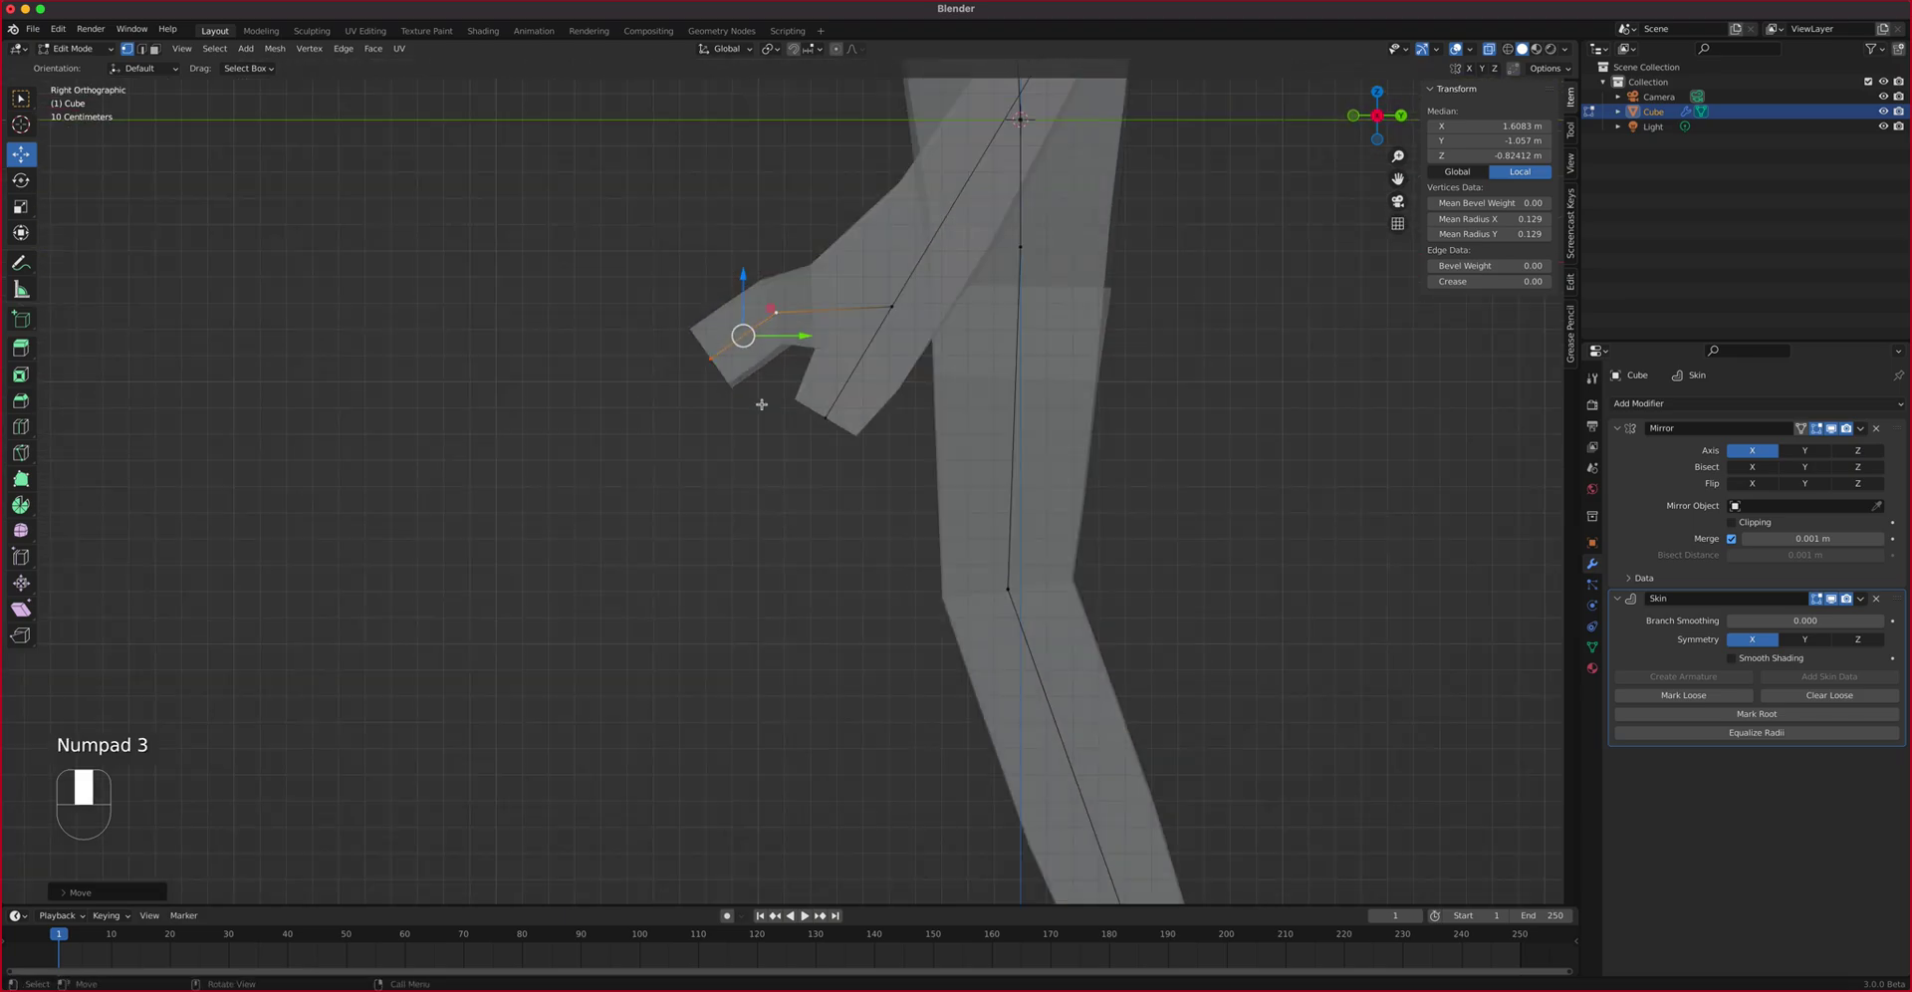
{"action": "left_click", "coordinate": [828, 413]}
{"action": "key", "text": "g"}
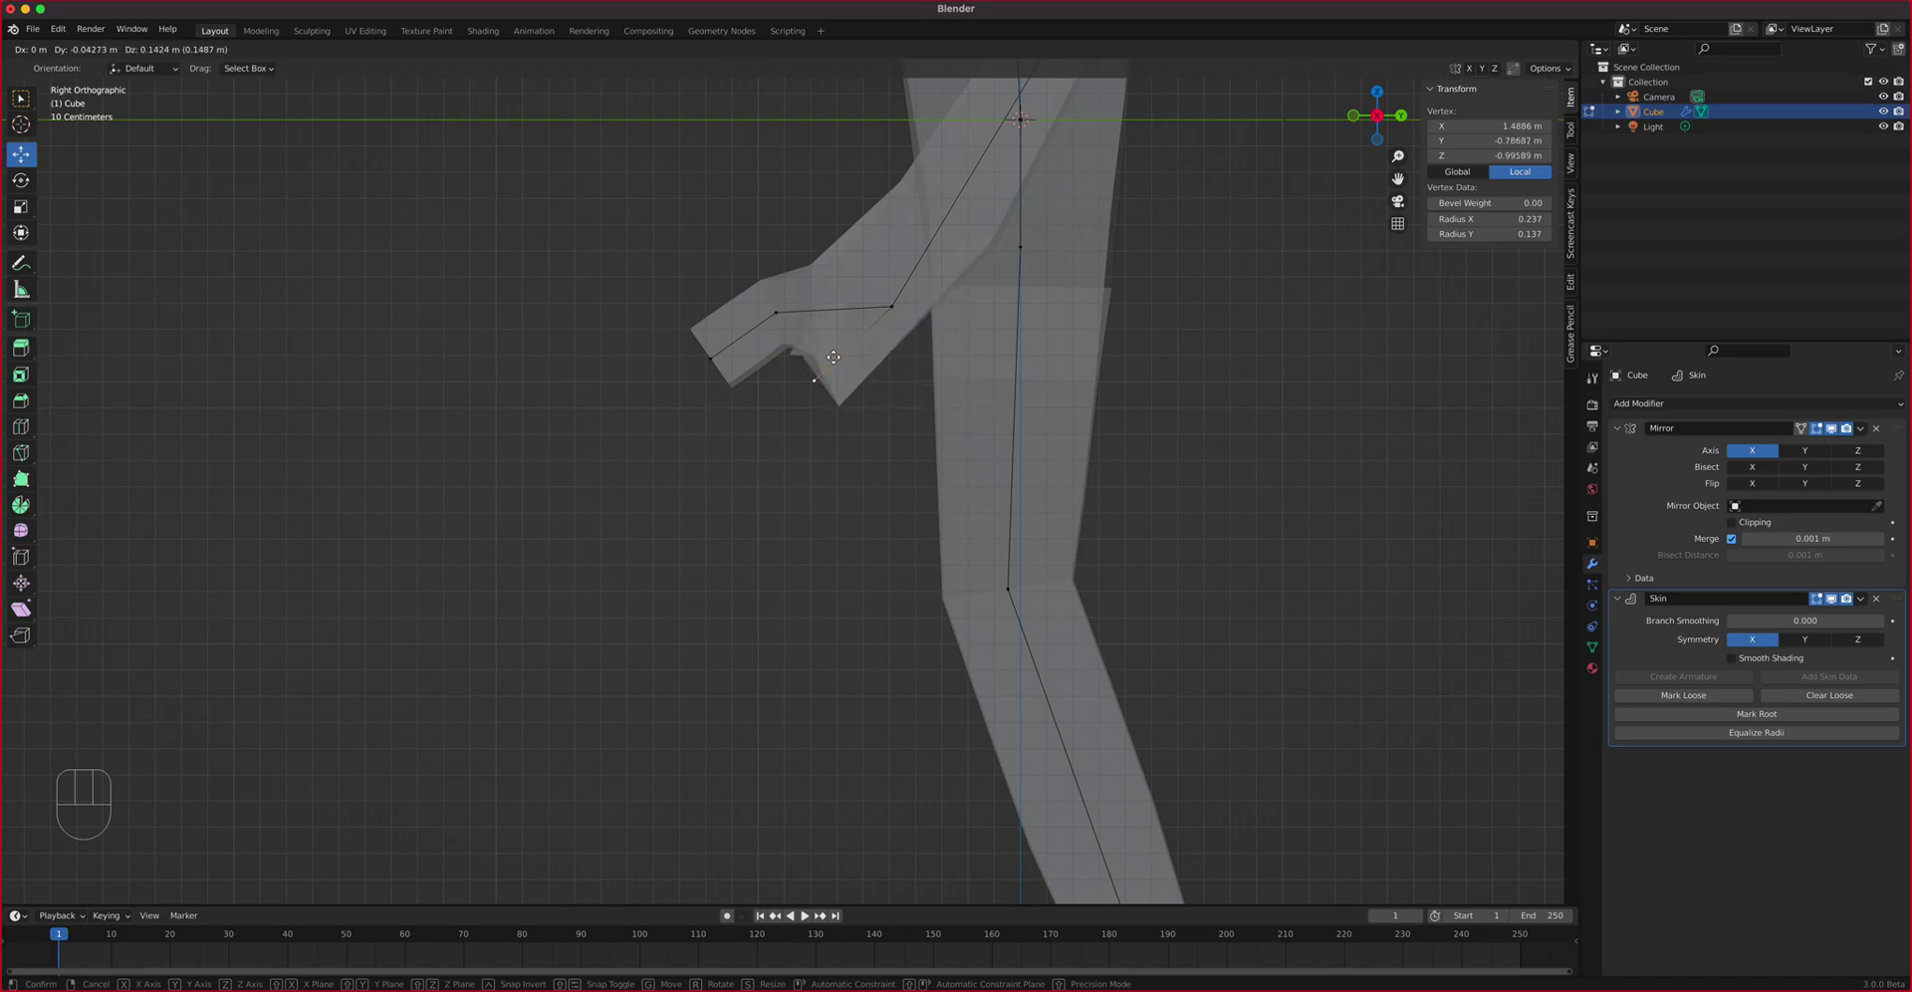
{"action": "left_click", "coordinate": [843, 361]}
Extrude a second finger from the wrist about 0.06 m toward negative Y and 0.41 m down, and shrink its skin radius to about 0.104
{"action": "left_click", "coordinate": [891, 306]}
{"action": "key", "text": "g"}
{"action": "right_click", "coordinate": [905, 340]}
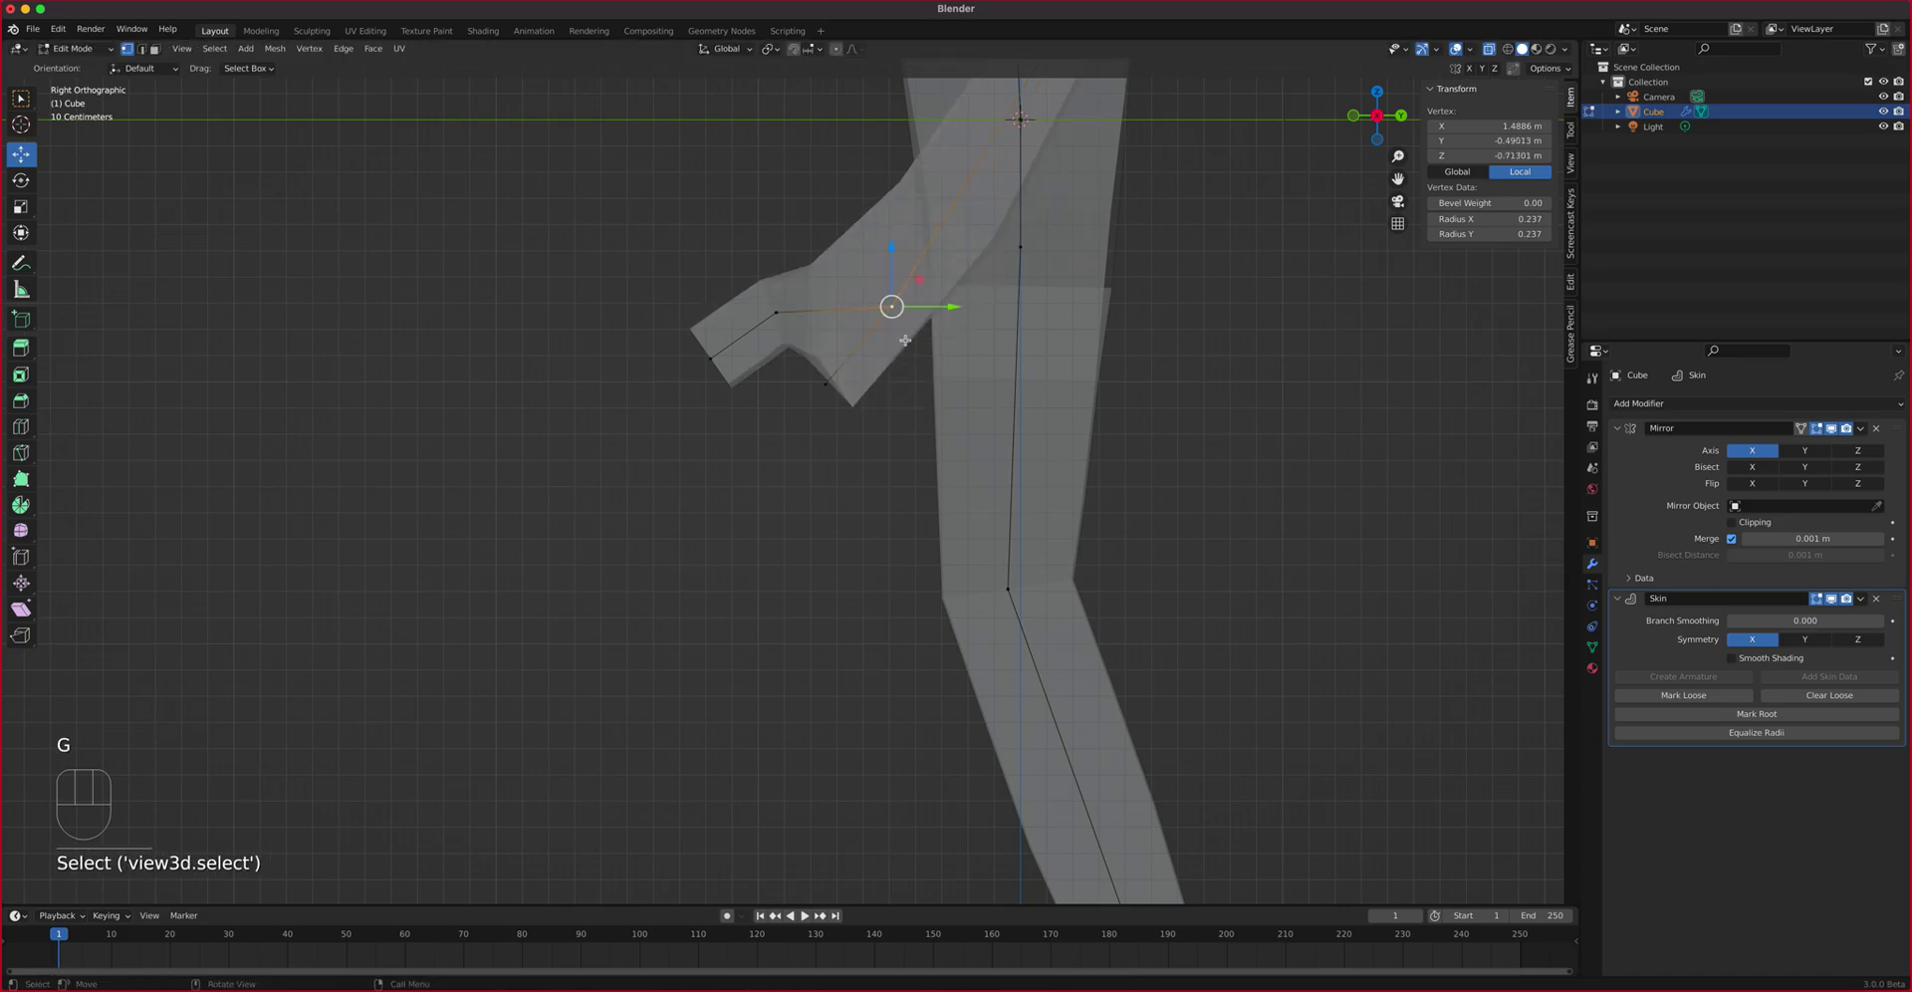
{"action": "key", "text": "e"}
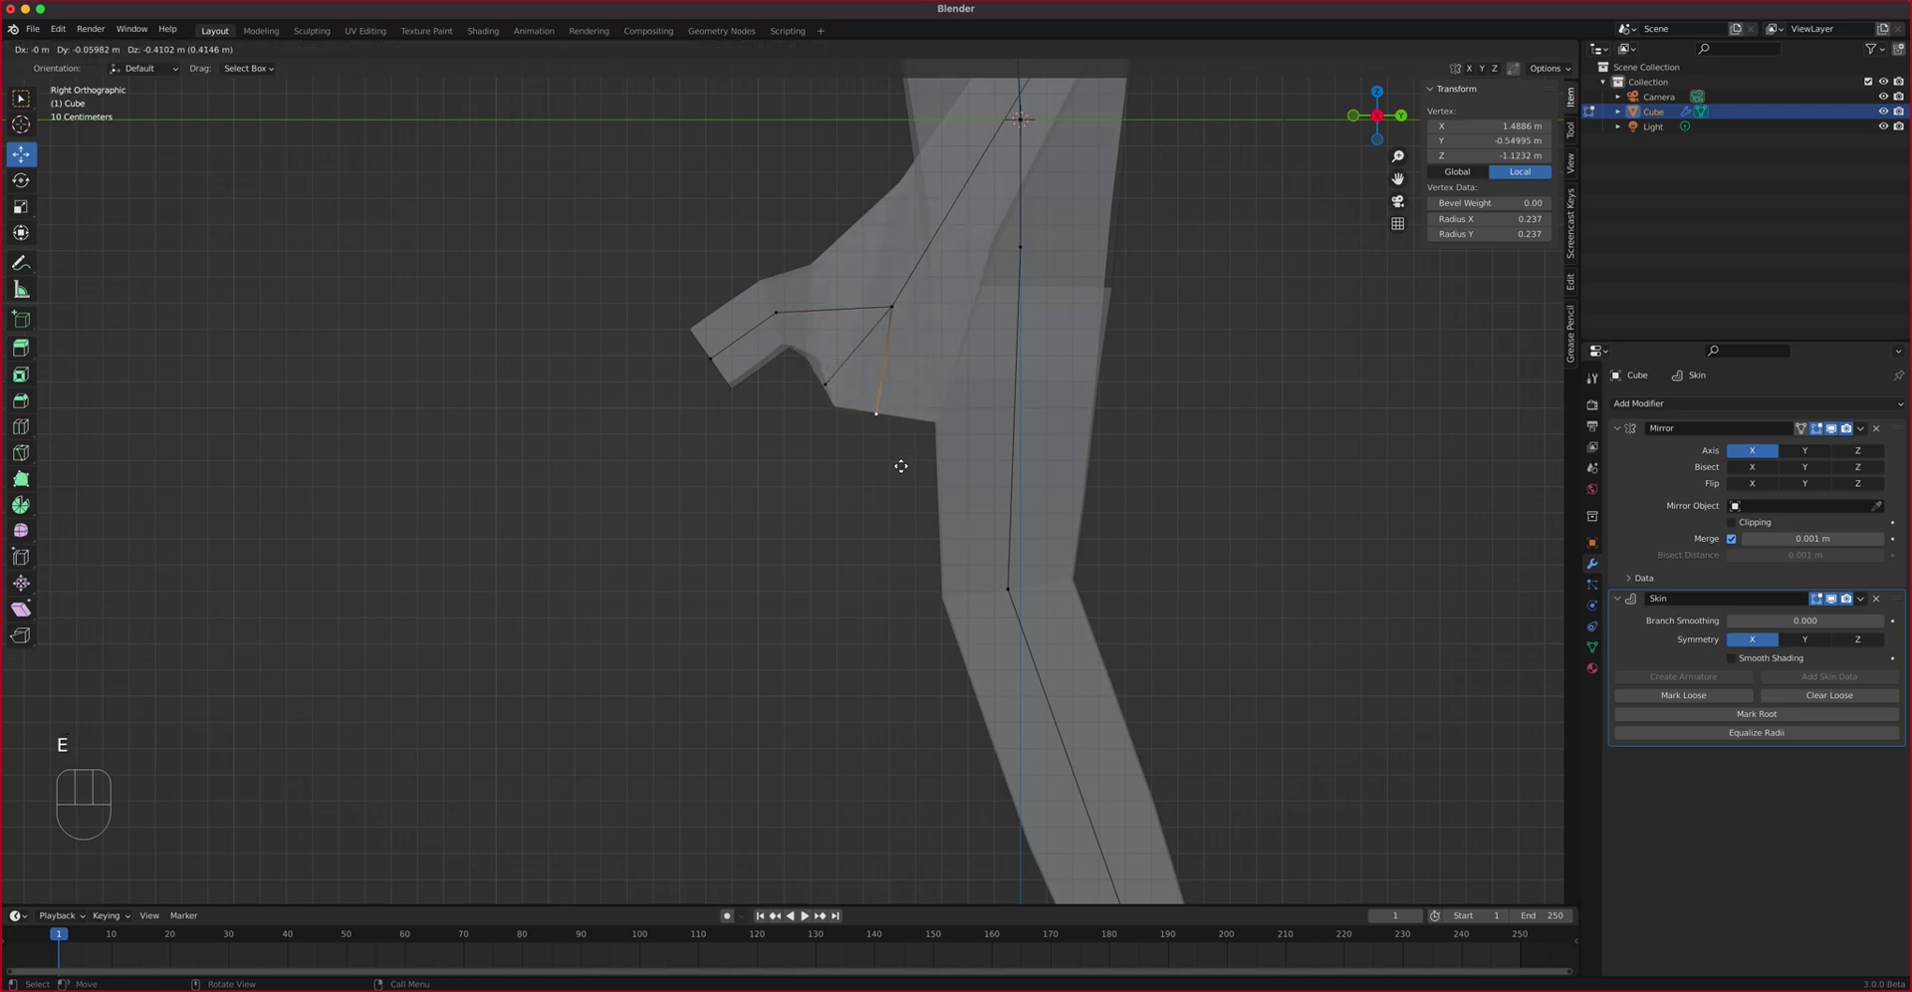
{"action": "left_click", "coordinate": [899, 464]}
{"action": "key", "text": "ctrl+a"}
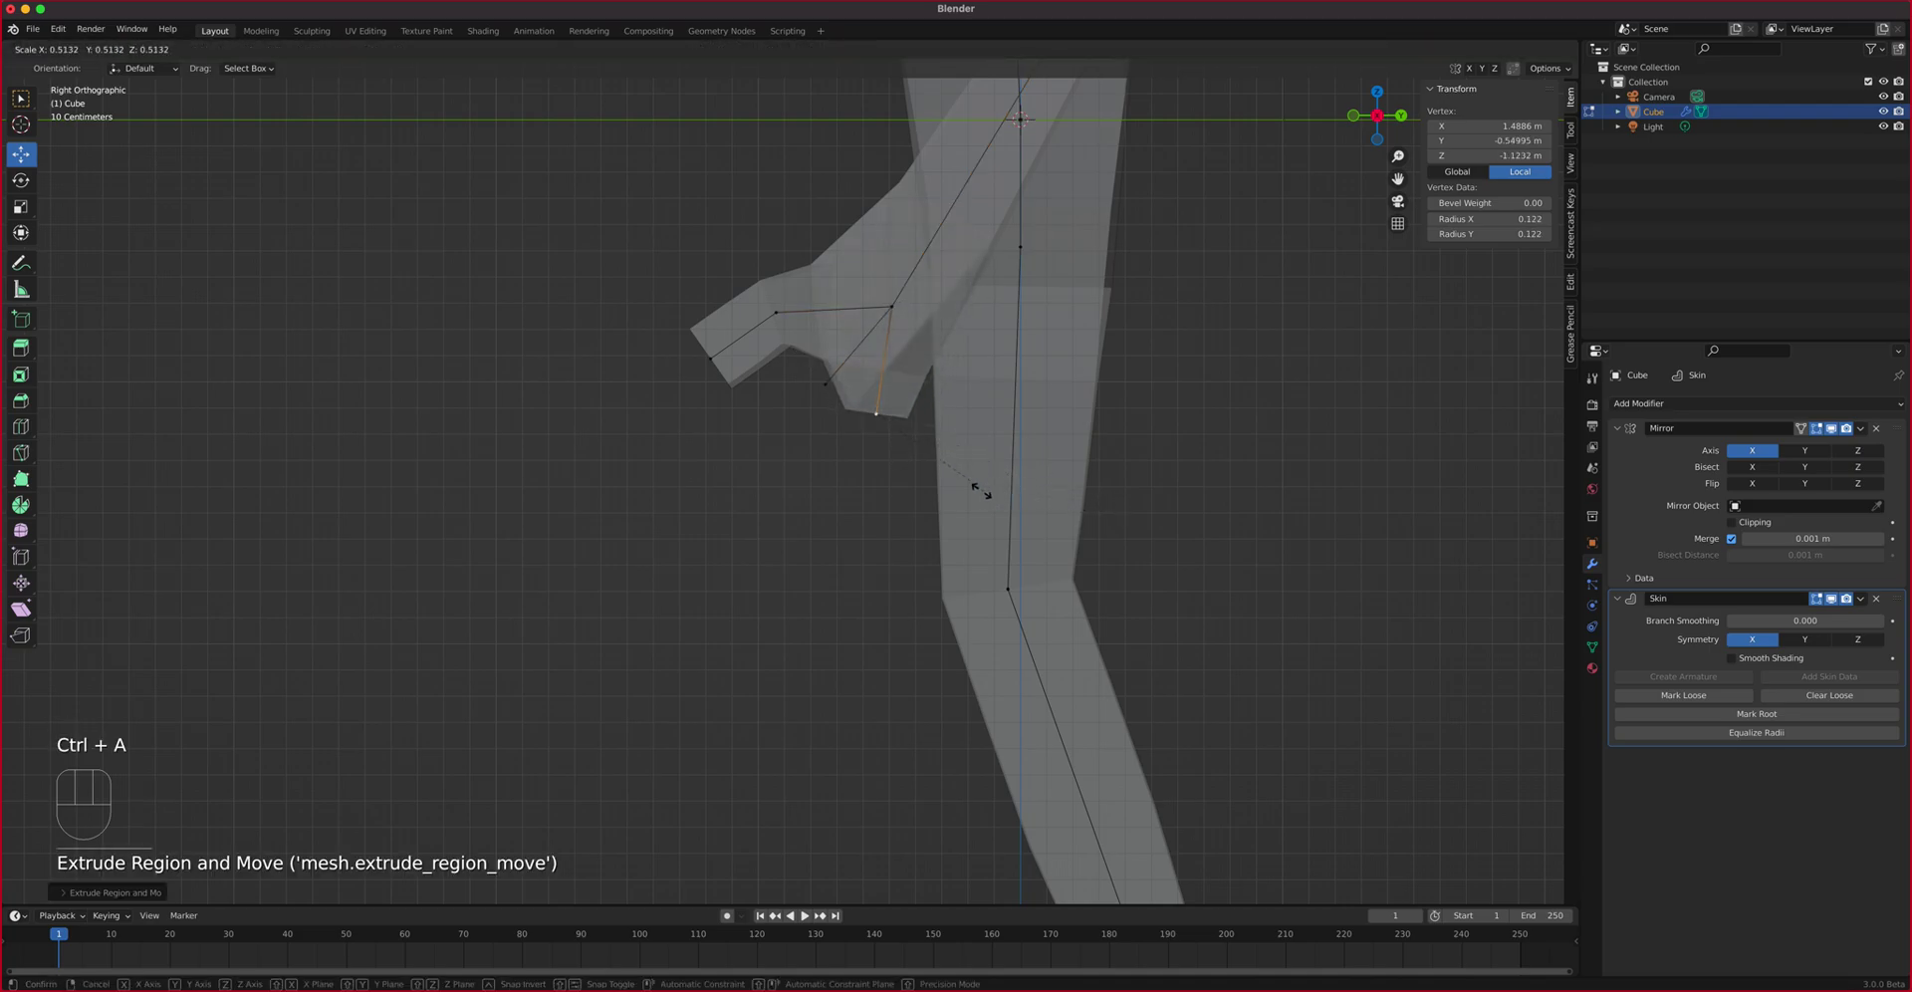
{"action": "left_click", "coordinate": [875, 409]}
Shrink the first finger's end vertex to skin radii of about 0.128 in X and 0.074 in Y, and nudge it toward the thumb
{"action": "left_click", "coordinate": [826, 382]}
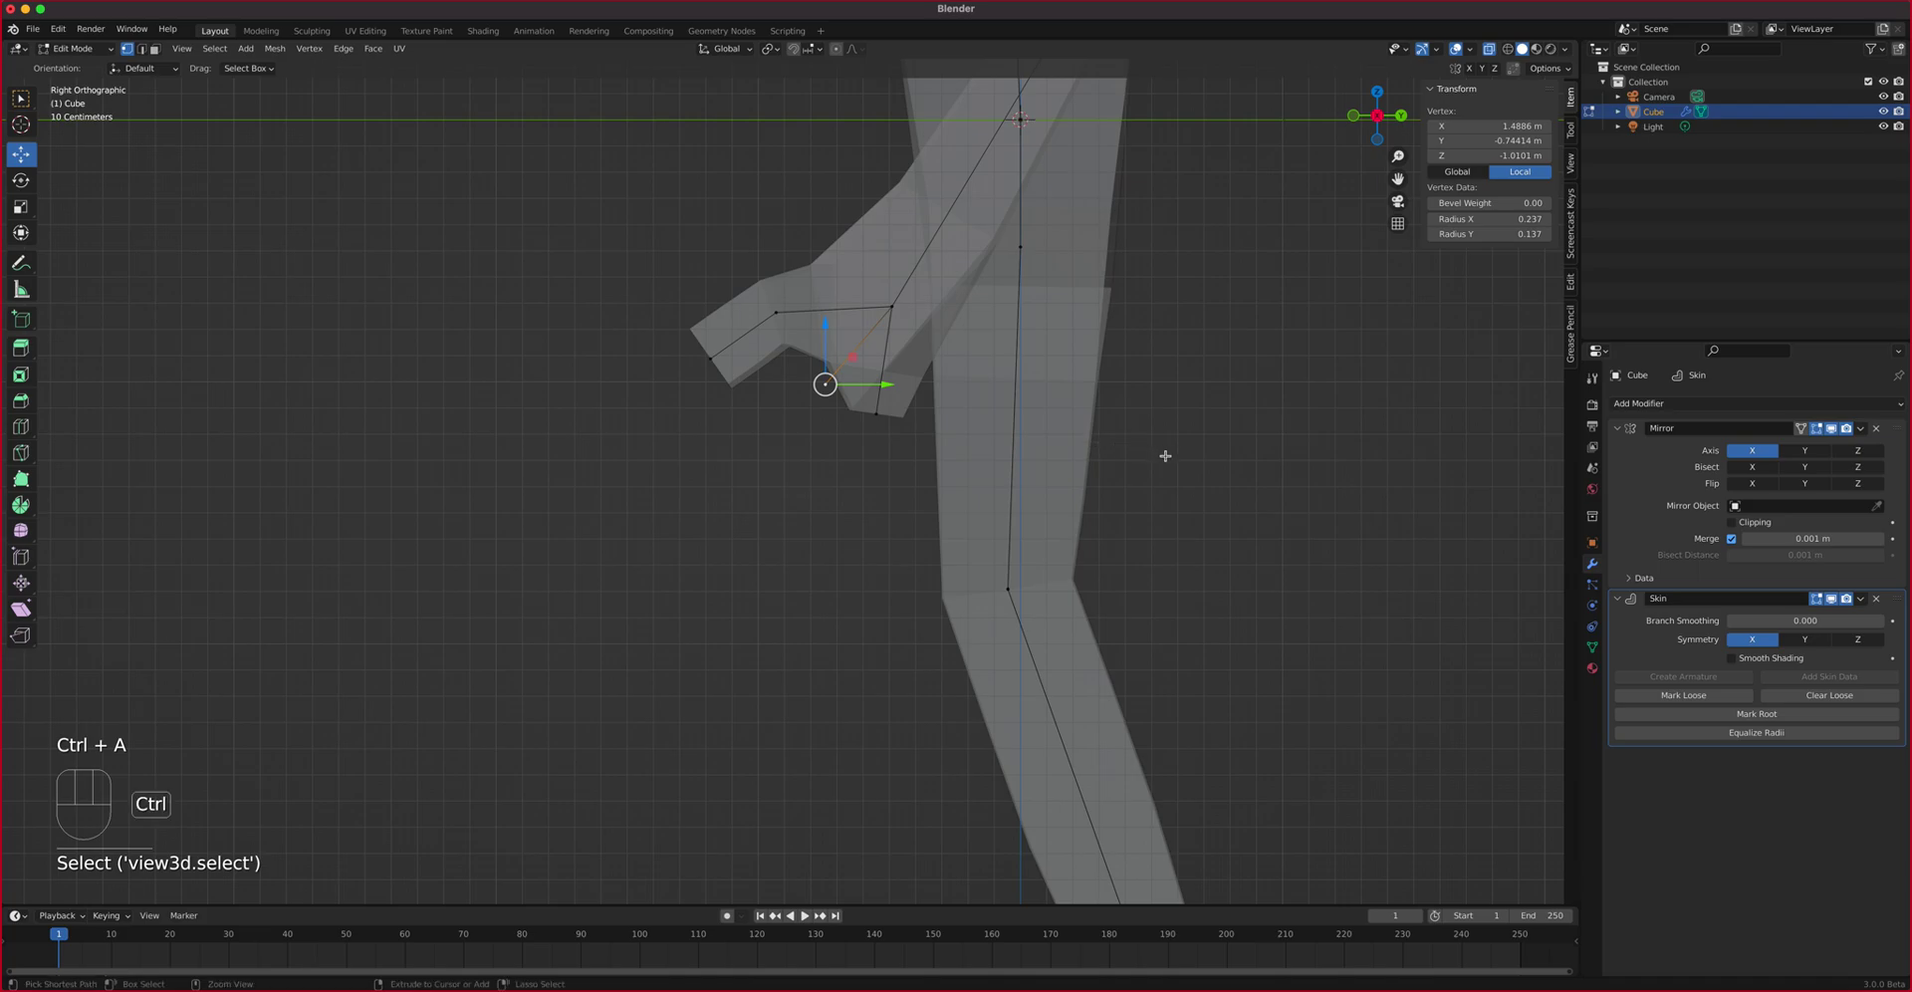
{"action": "key", "text": "ctrl+a"}
{"action": "left_click", "coordinate": [995, 441]}
{"action": "key", "text": "g"}
{"action": "left_click", "coordinate": [811, 375]}
Nudge the second finger's end vertex about 0.03 m toward negative Y and shrink its skin radius to about 0.083
{"action": "left_click", "coordinate": [856, 415]}
{"action": "key", "text": "g"}
{"action": "left_click", "coordinate": [867, 417]}
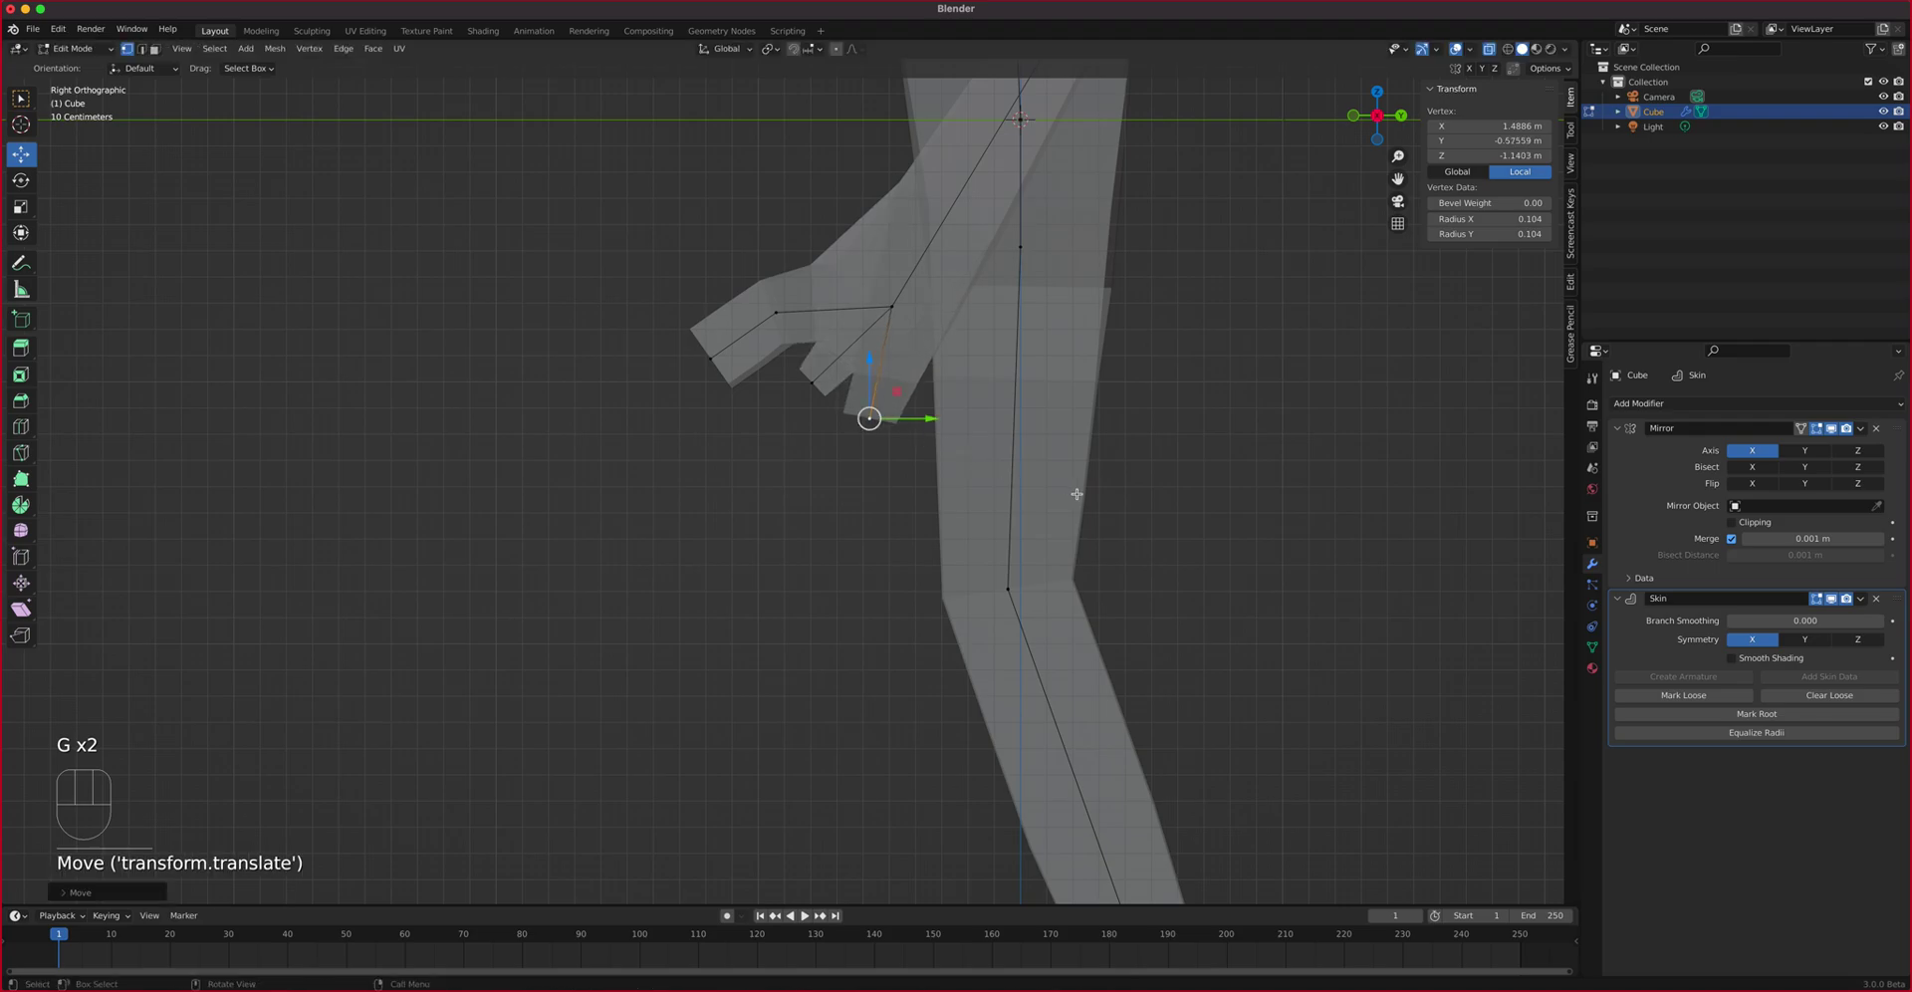
{"action": "key", "text": "ctrl+a"}
{"action": "left_click", "coordinate": [1048, 469]}
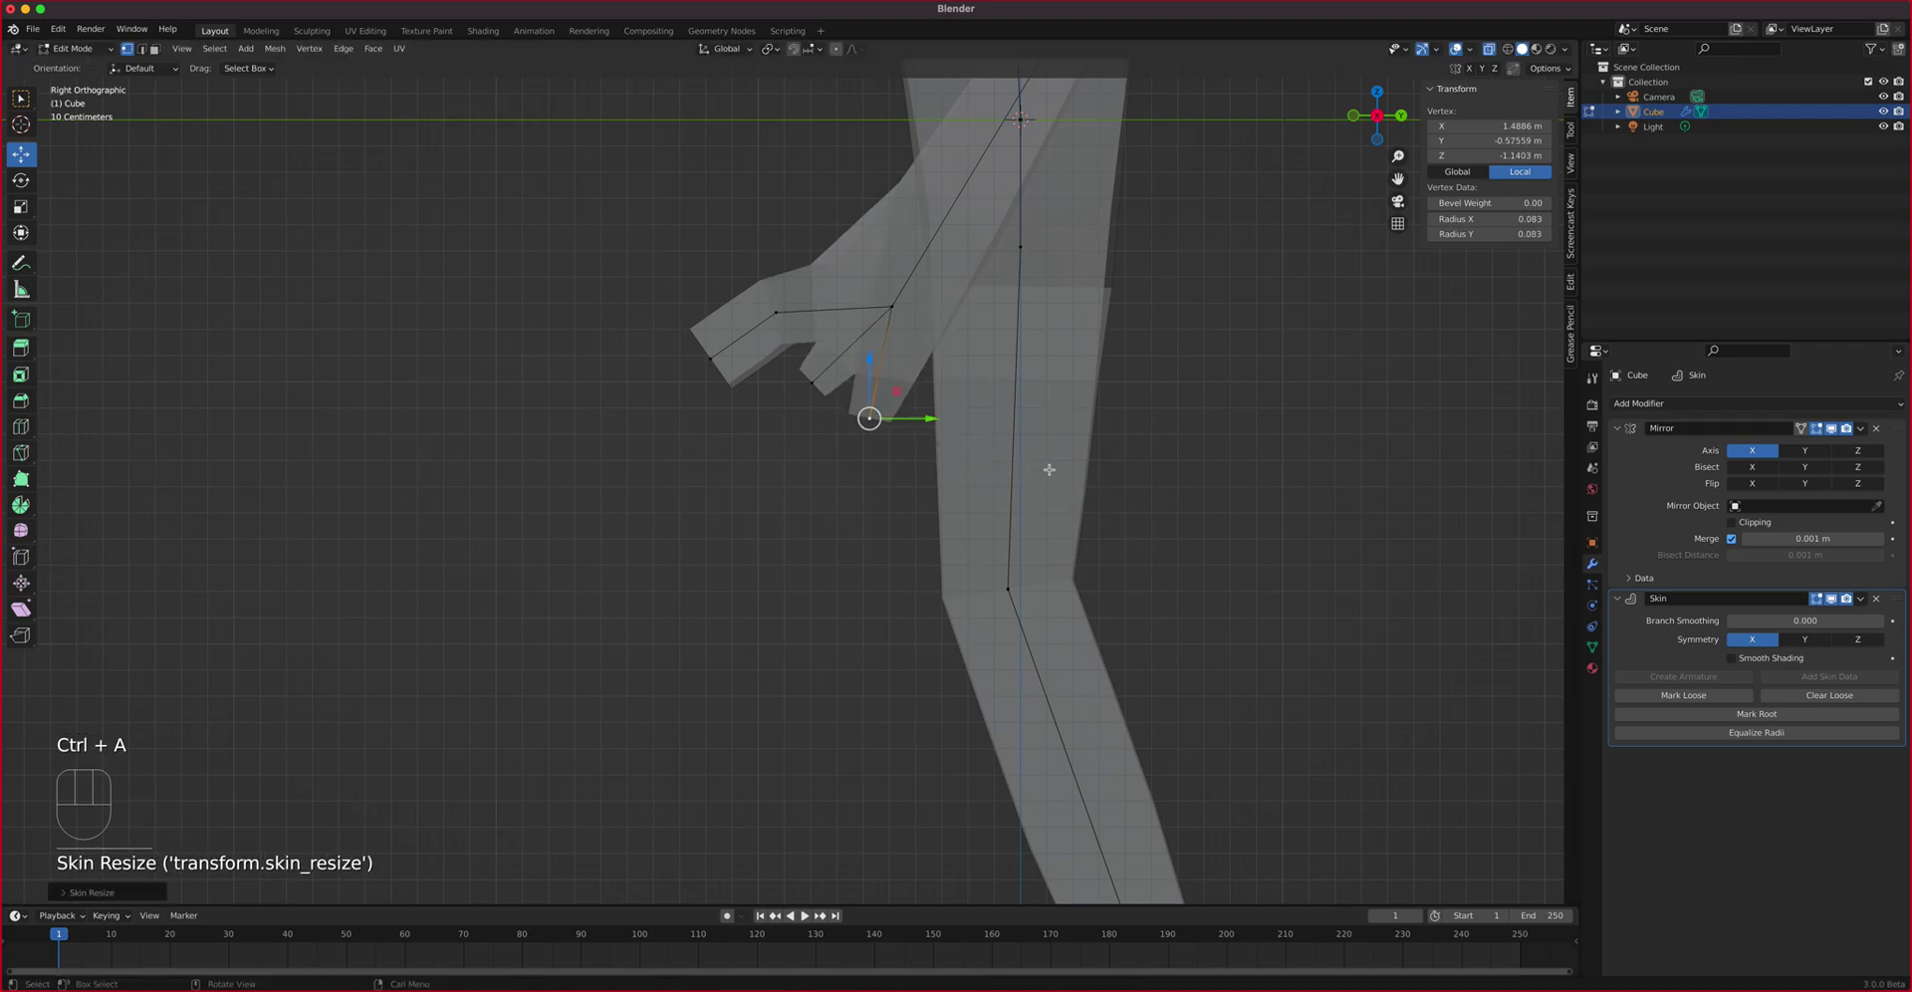
Extrude a third finger from the wrist about 0.21 m toward positive Y and 0.47 m down, and shrink its skin radius to about 0.063
{"action": "left_click", "coordinate": [892, 306]}
{"action": "key", "text": "e"}
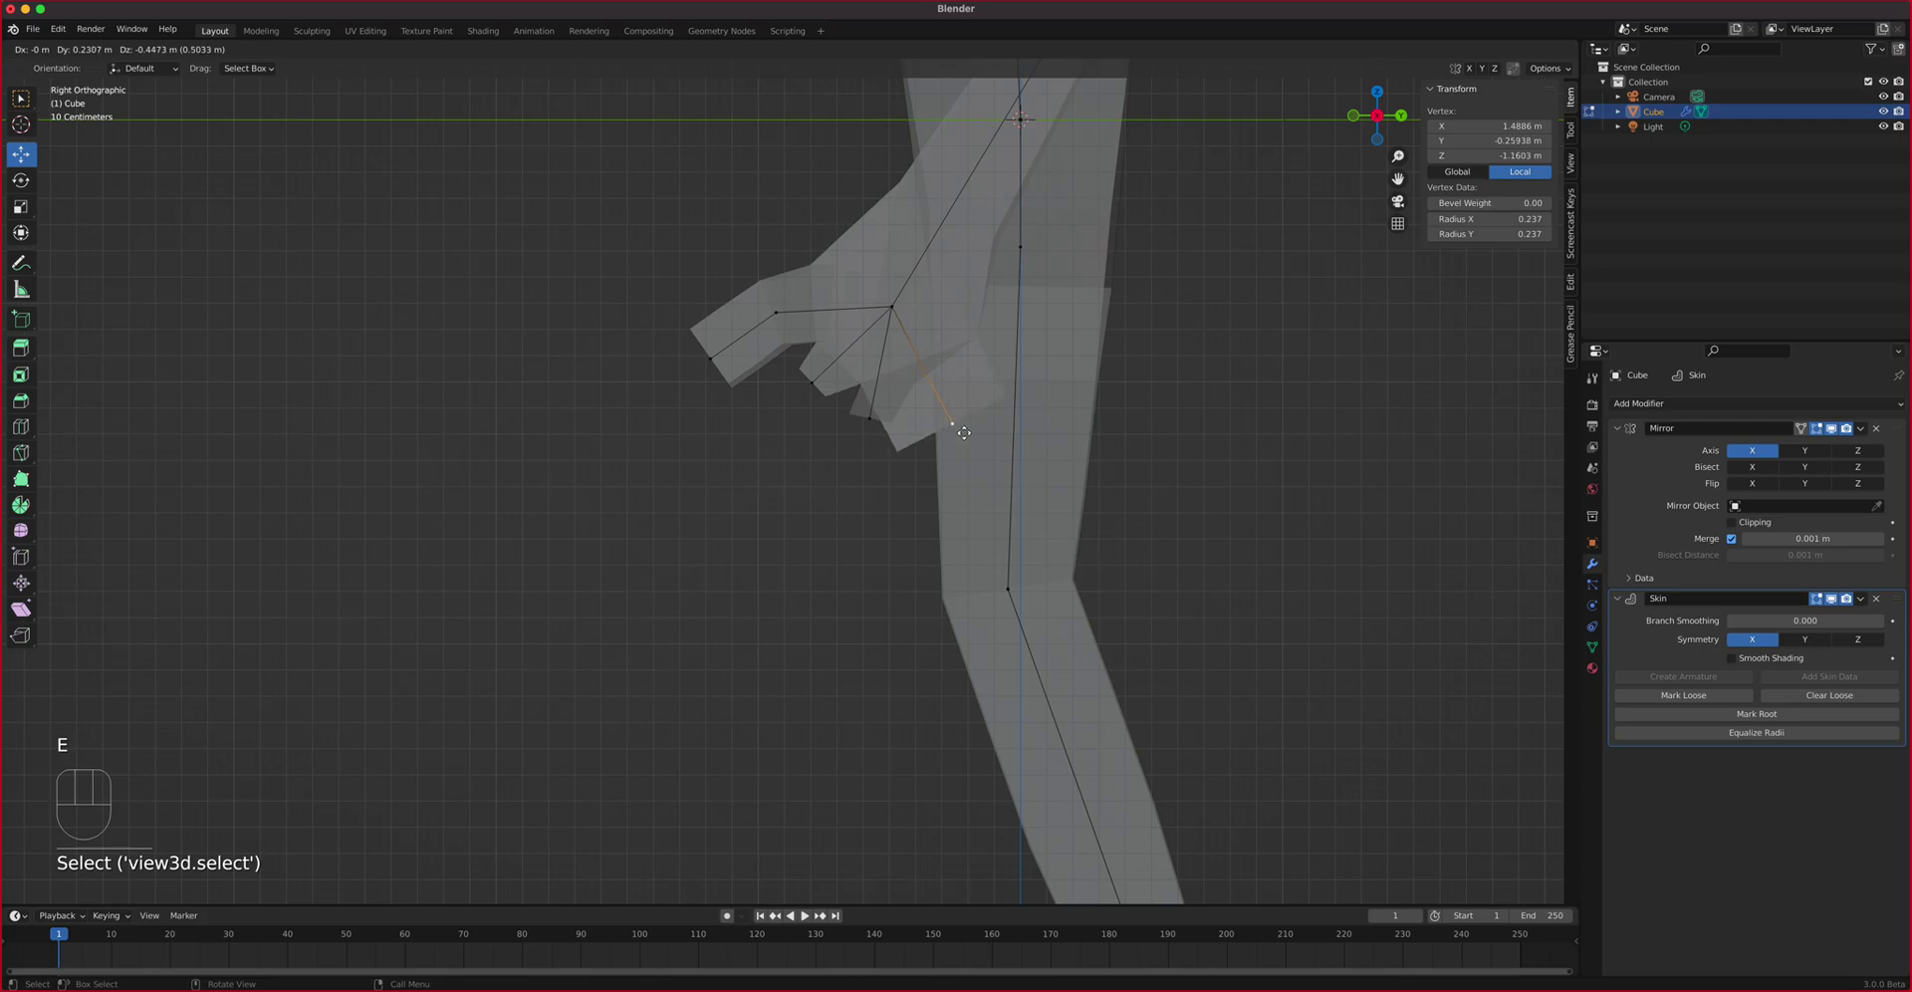
{"action": "left_click", "coordinate": [957, 438]}
{"action": "key", "text": "ctrl+a"}
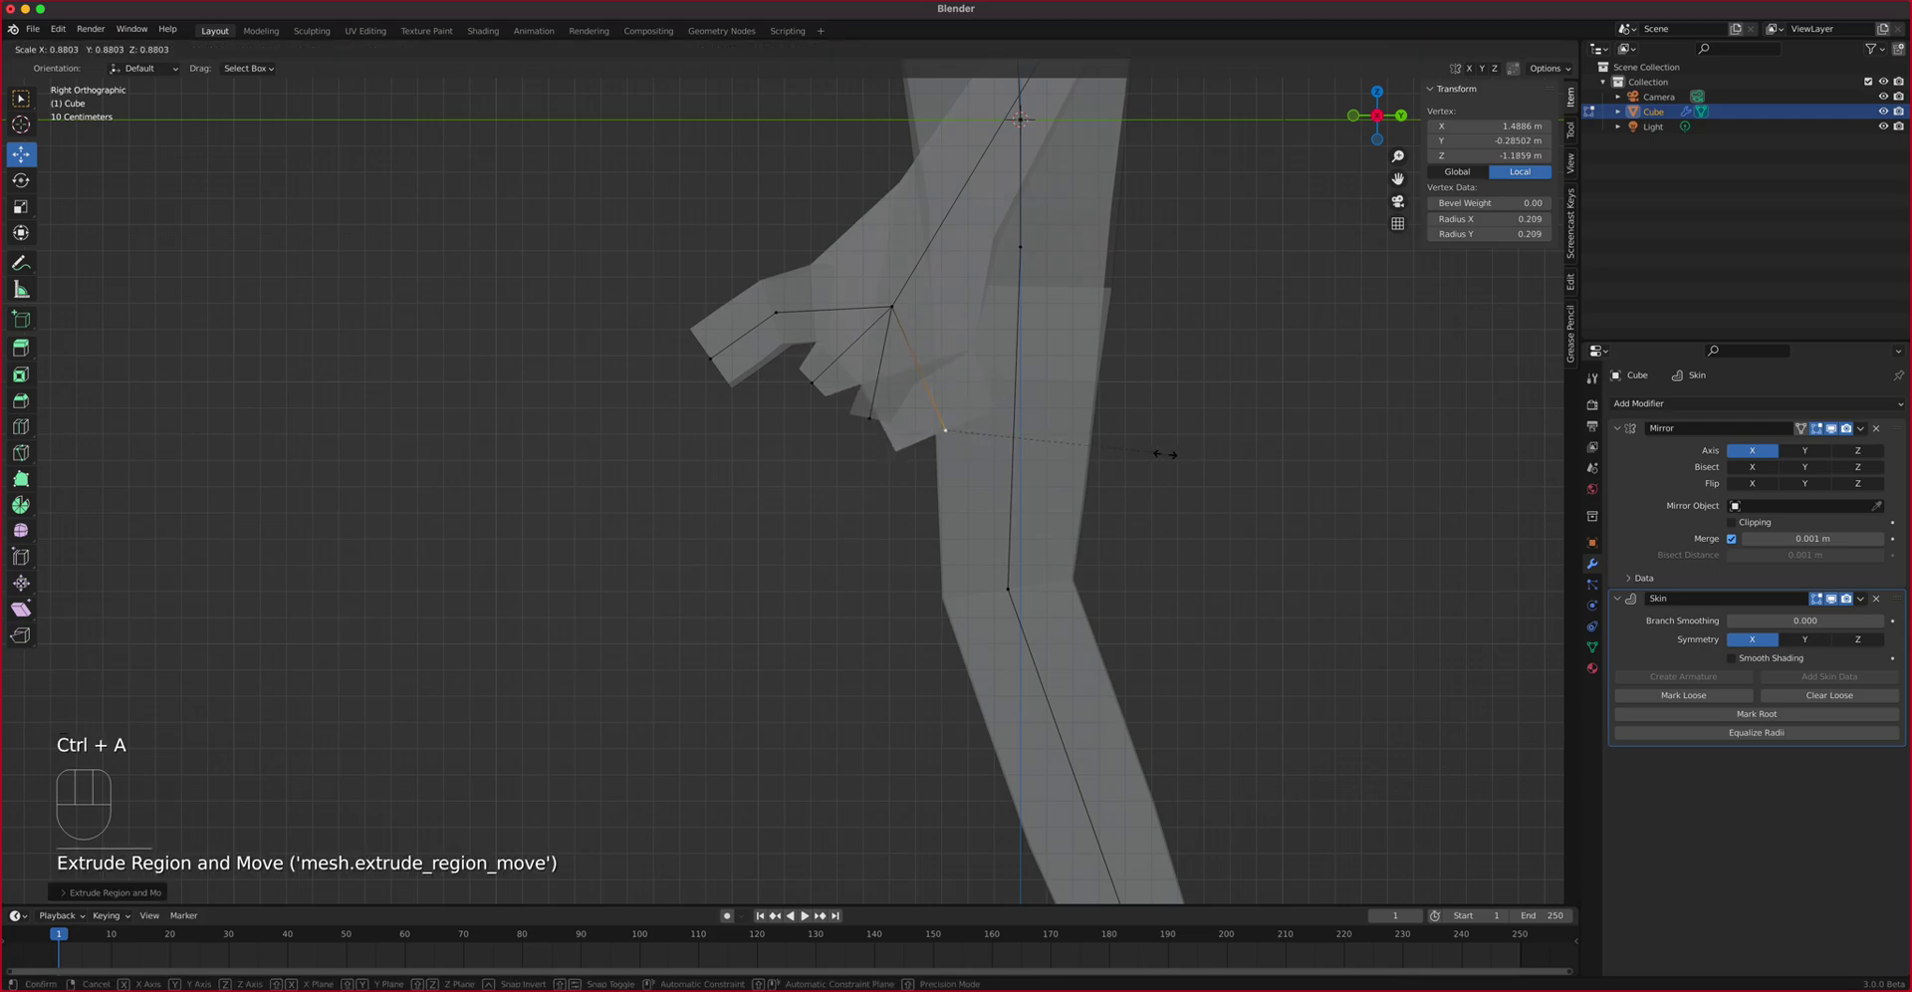
{"action": "left_click", "coordinate": [997, 474]}
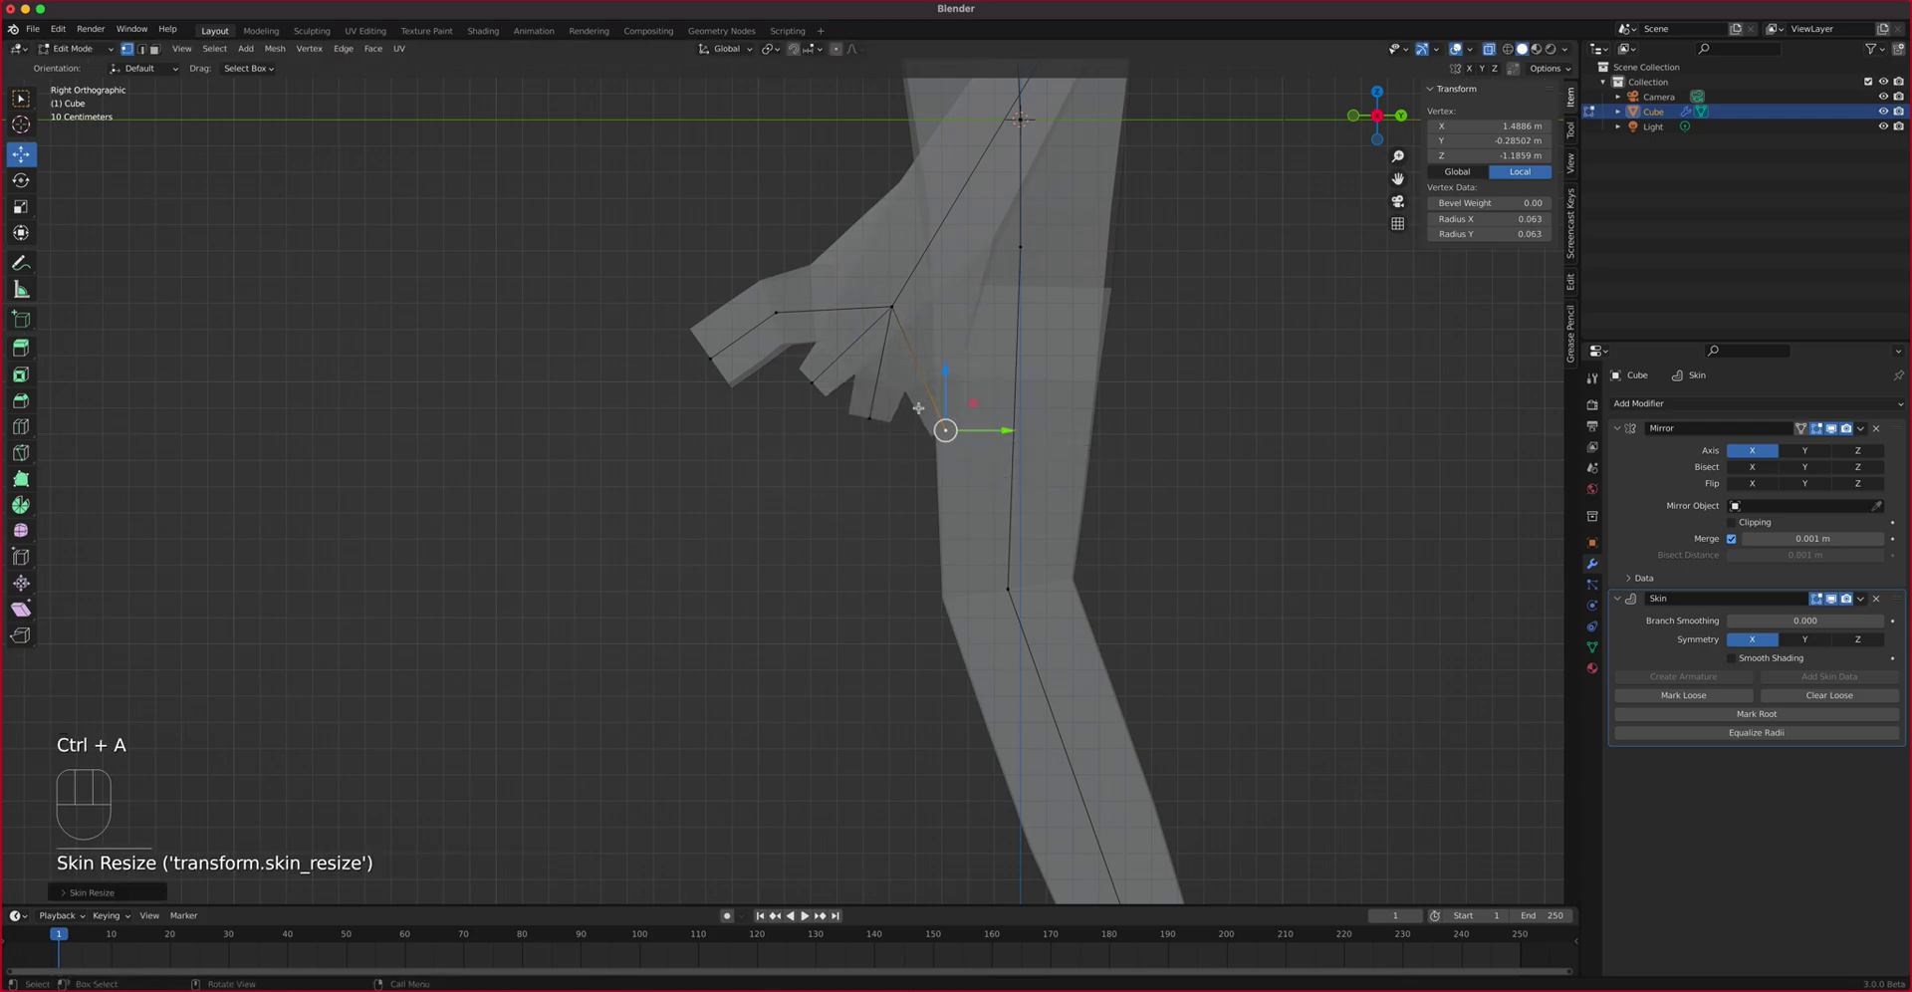
In the right side view, move the third finger's end vertex about 0.13 m toward negative Y
{"action": "middle_click_drag", "start_coordinate": [1011, 321], "coordinate": [947, 351]}
{"action": "key", "text": "KP_3"}
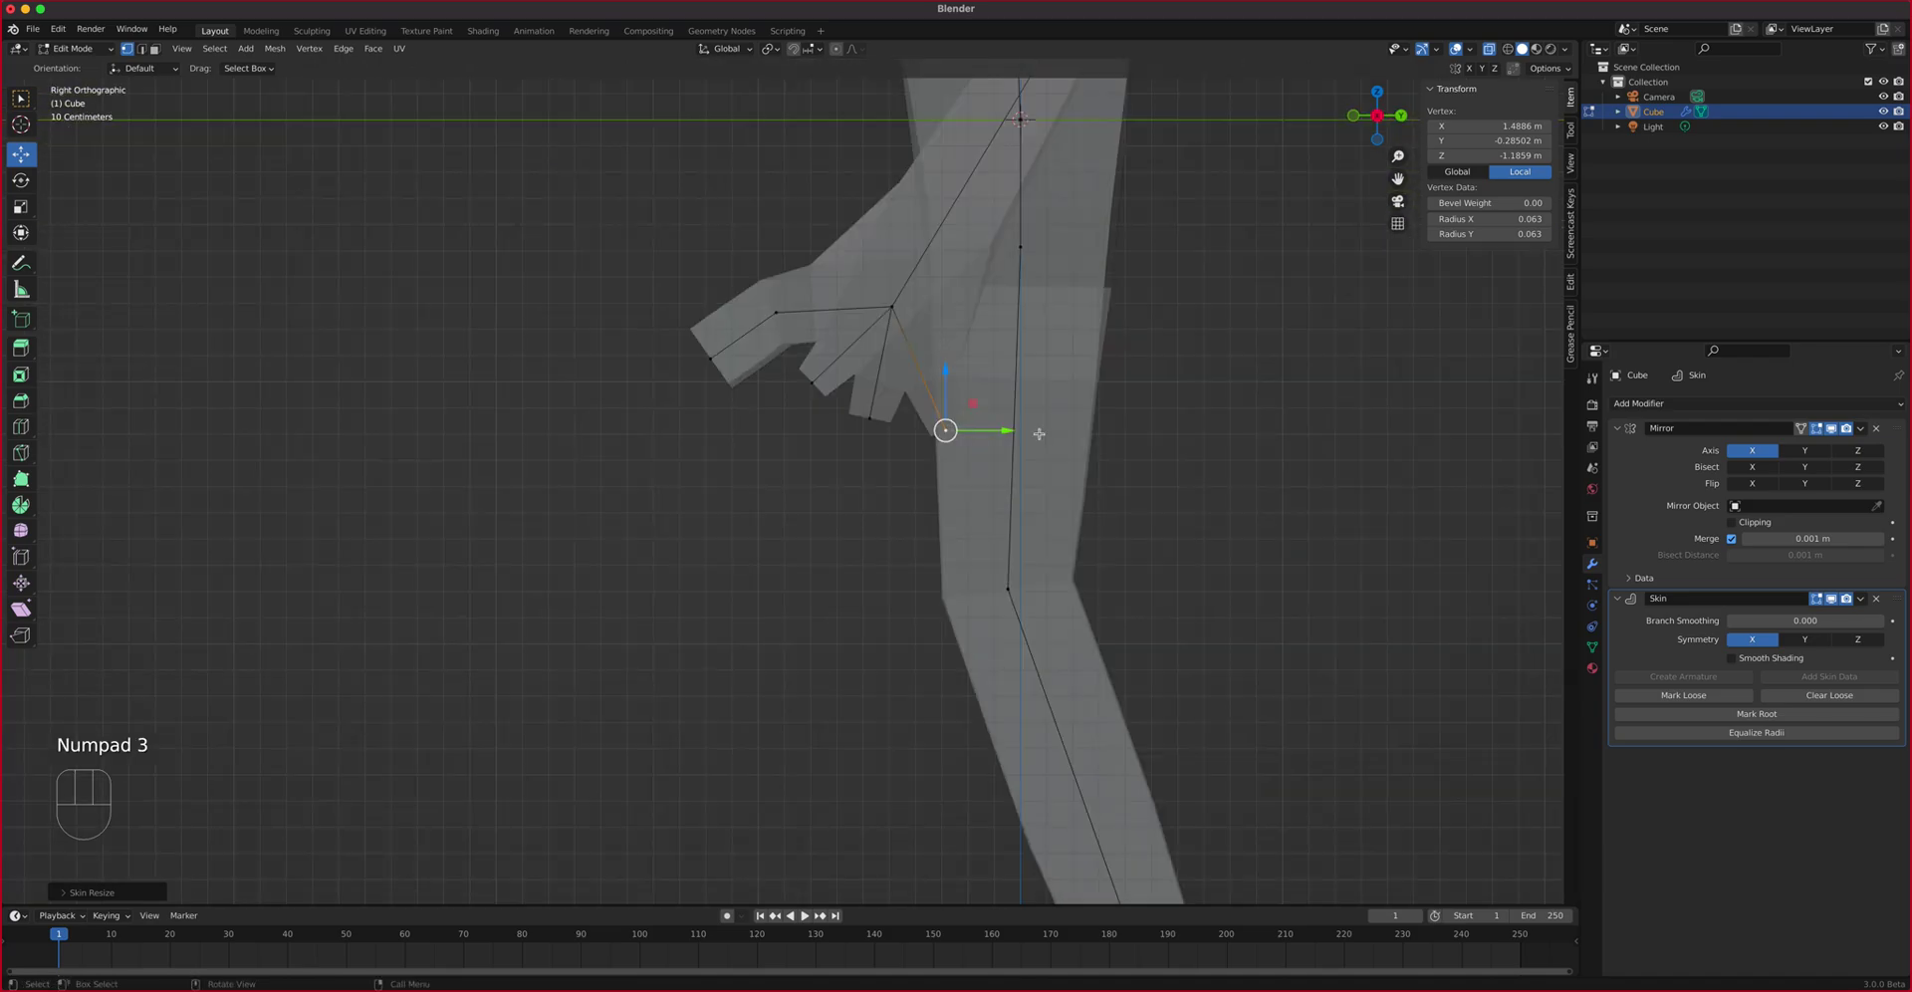
{"action": "key", "text": "g"}
{"action": "left_click", "coordinate": [875, 413]}
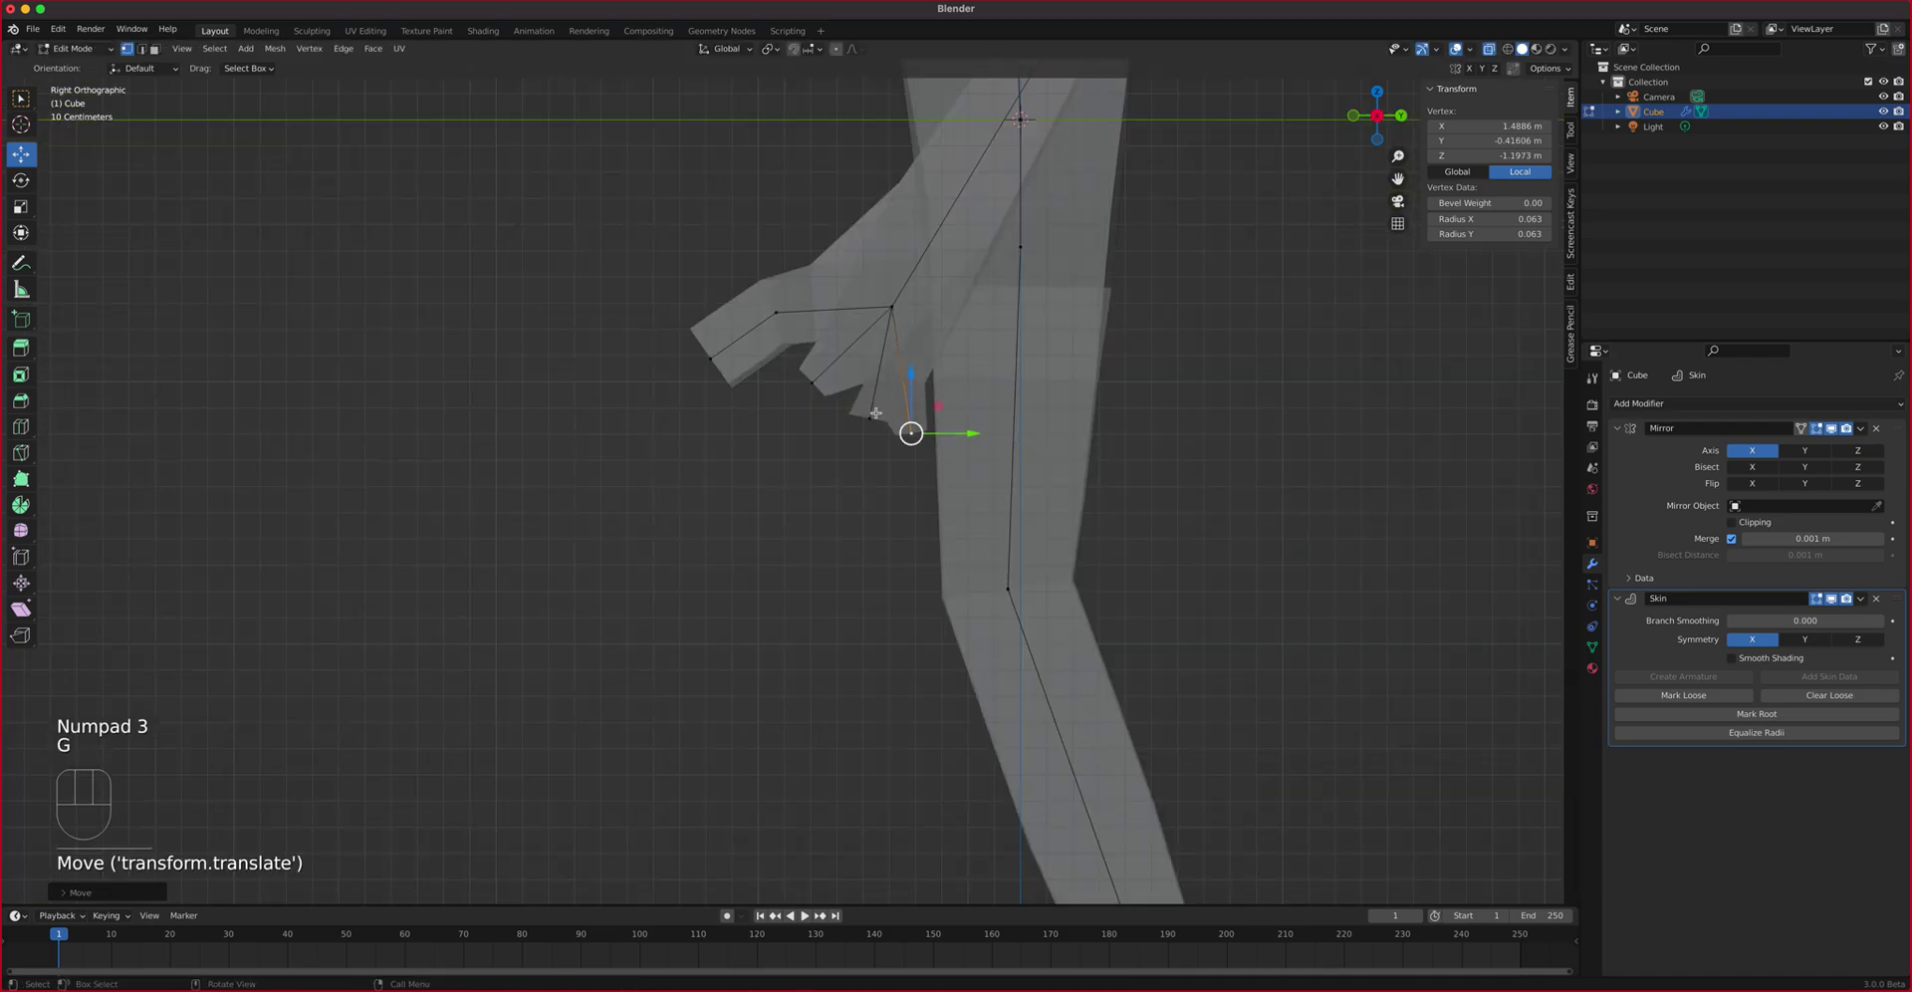
Move the first finger's end vertex to about Y -0.85 m, Z -1.05 m, and the second finger's to about Y -0.67 m, Z -1.17 m
{"action": "left_click", "coordinate": [812, 381]}
{"action": "key", "text": "g"}
{"action": "left_click", "coordinate": [819, 400]}
{"action": "key", "text": "g"}
{"action": "left_click", "coordinate": [824, 403]}
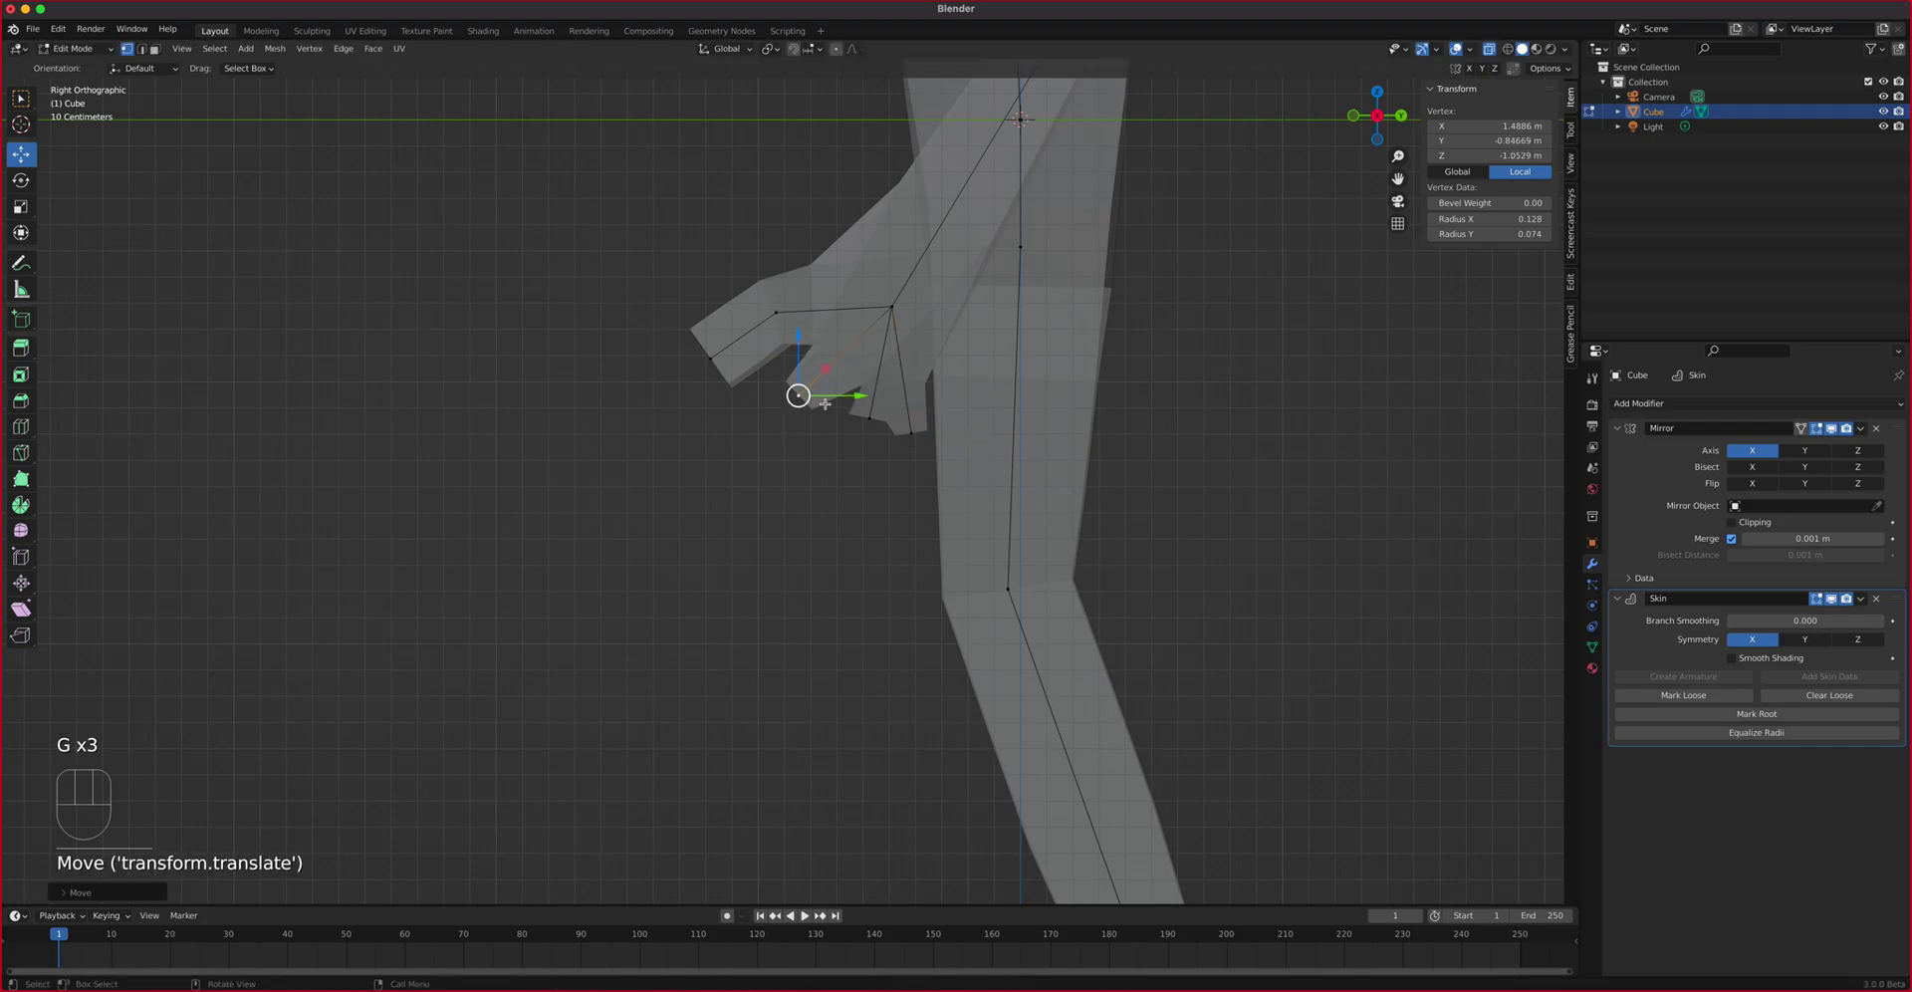
{"action": "left_click", "coordinate": [866, 412]}
{"action": "key", "text": "g"}
{"action": "left_click", "coordinate": [842, 415]}
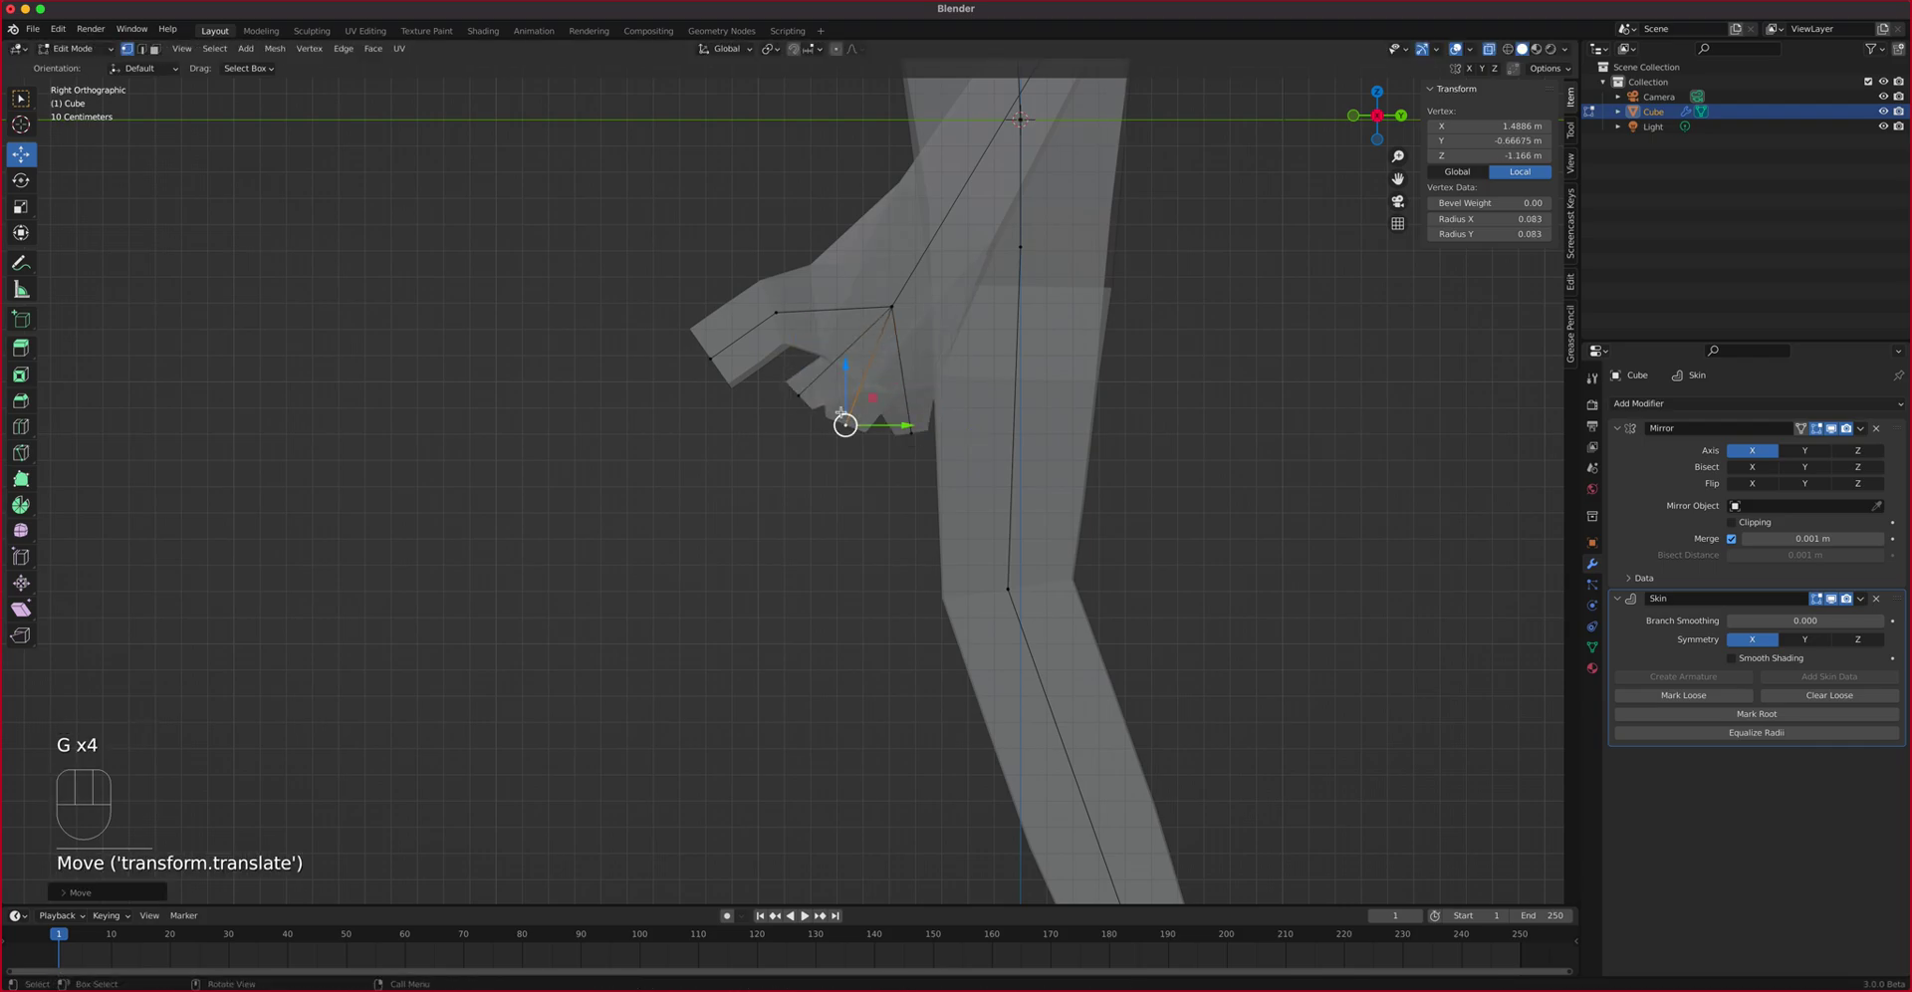
Nudge the end vertices of the third and first fingers slightly down and toward negative Y
{"action": "left_click", "coordinate": [905, 416]}
{"action": "key", "text": "g"}
{"action": "left_click", "coordinate": [905, 424]}
{"action": "left_click", "coordinate": [804, 388]}
{"action": "key", "text": "g"}
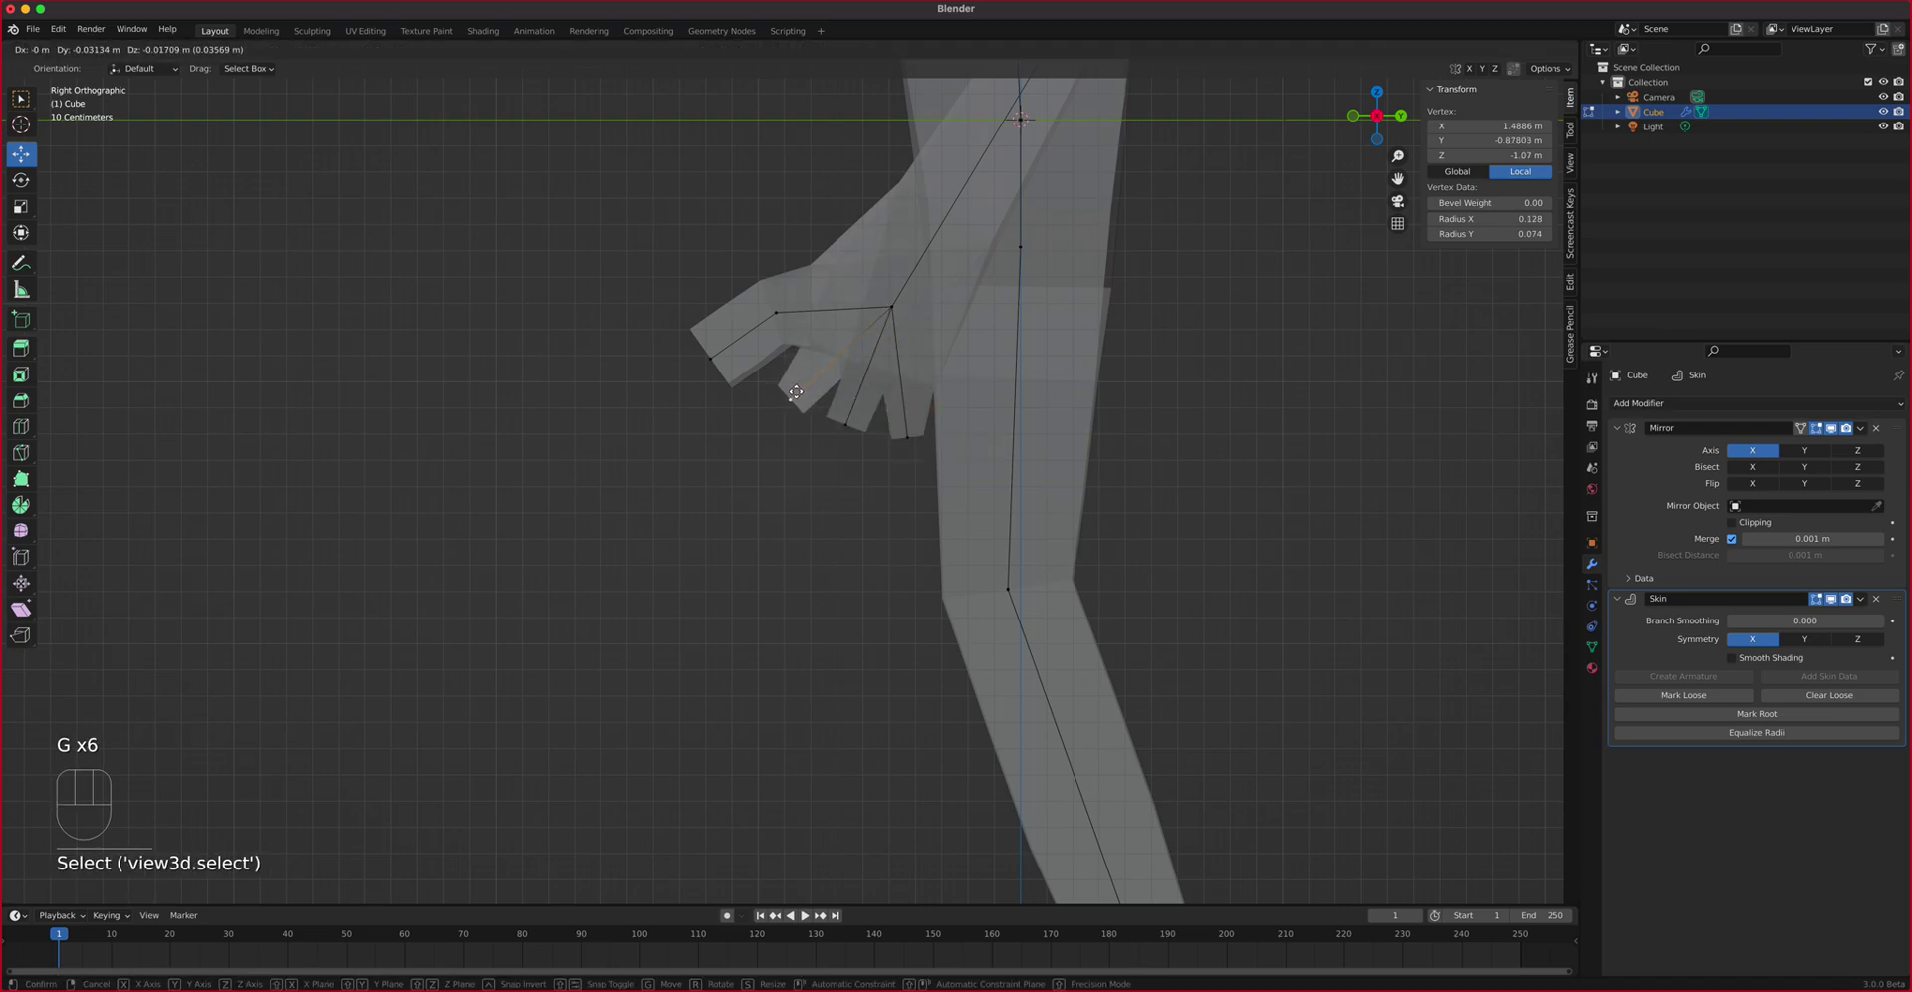
{"action": "left_click", "coordinate": [792, 395]}
Move the wrist vertex slightly down toward the fingers
{"action": "left_click", "coordinate": [890, 308]}
{"action": "key", "text": "g"}
{"action": "left_click", "coordinate": [840, 401]}
Extend the first finger by two extruded segments, each about 0.15 m toward negative Y and 0.12 m down
{"action": "left_click", "coordinate": [814, 404]}
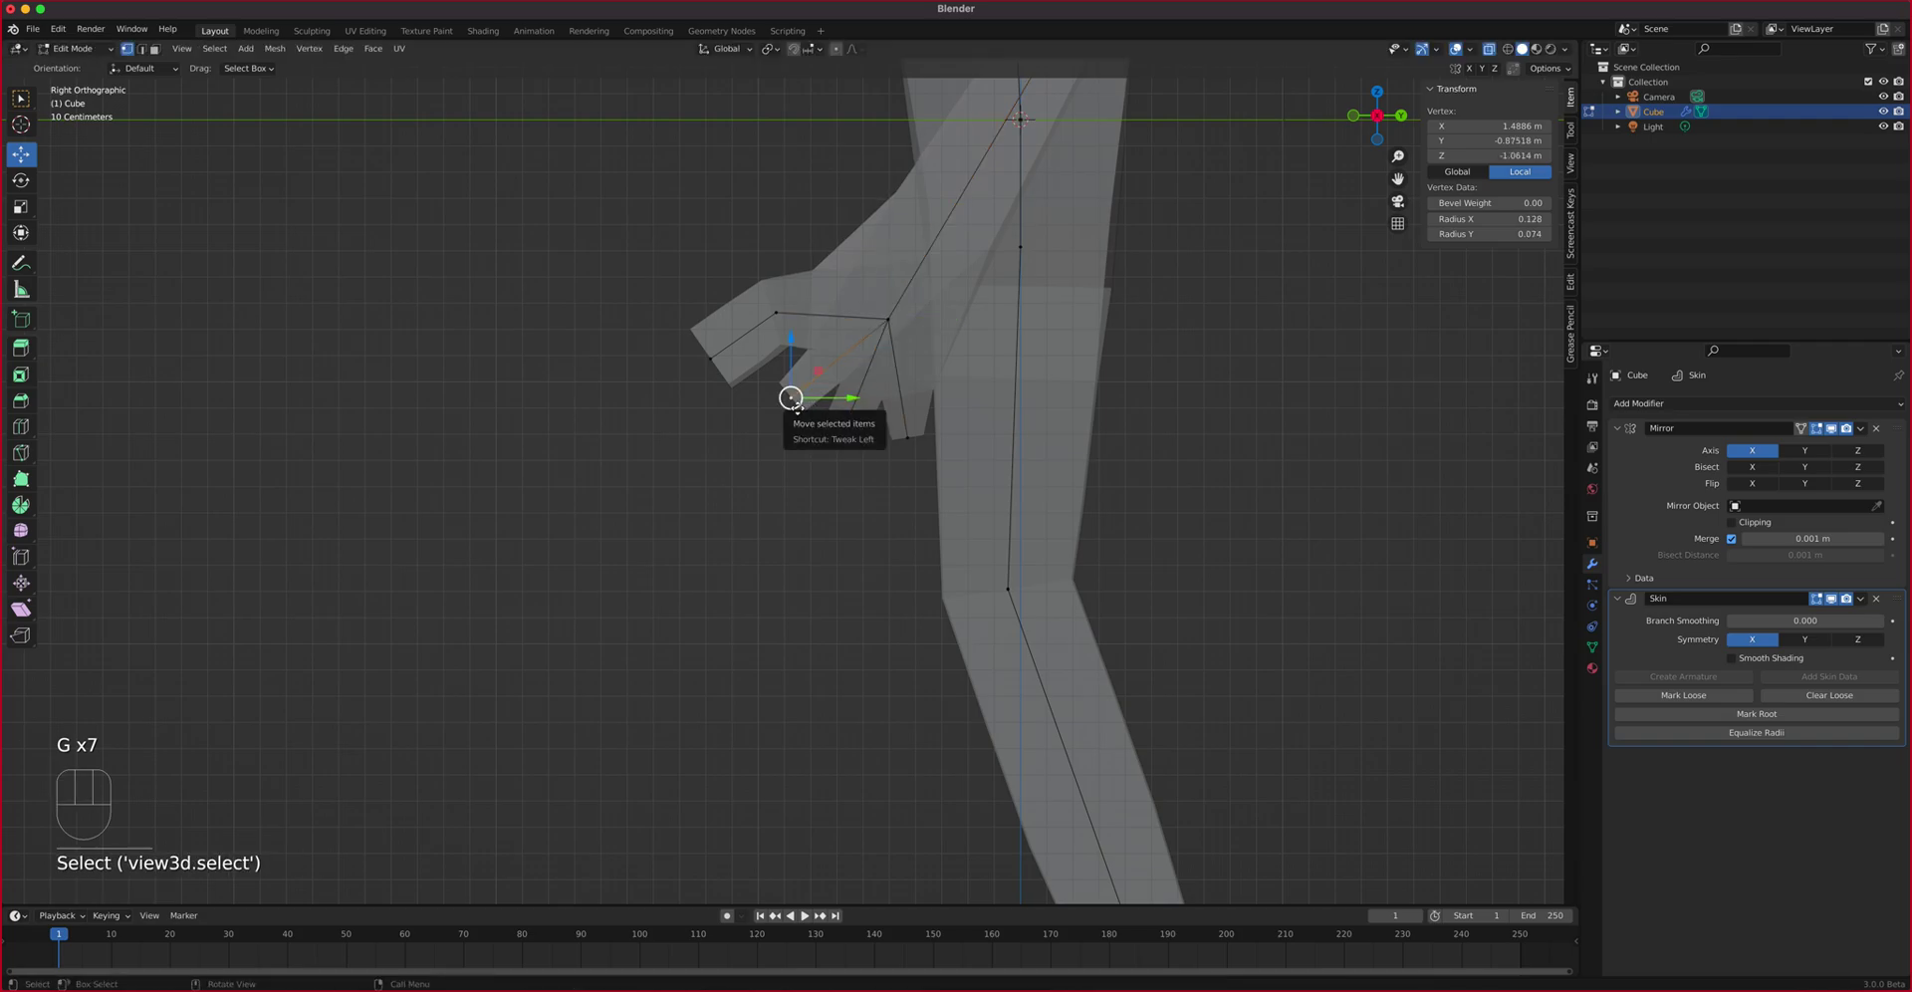
{"action": "key", "text": "e"}
{"action": "left_click", "coordinate": [757, 440]}
{"action": "key", "text": "e"}
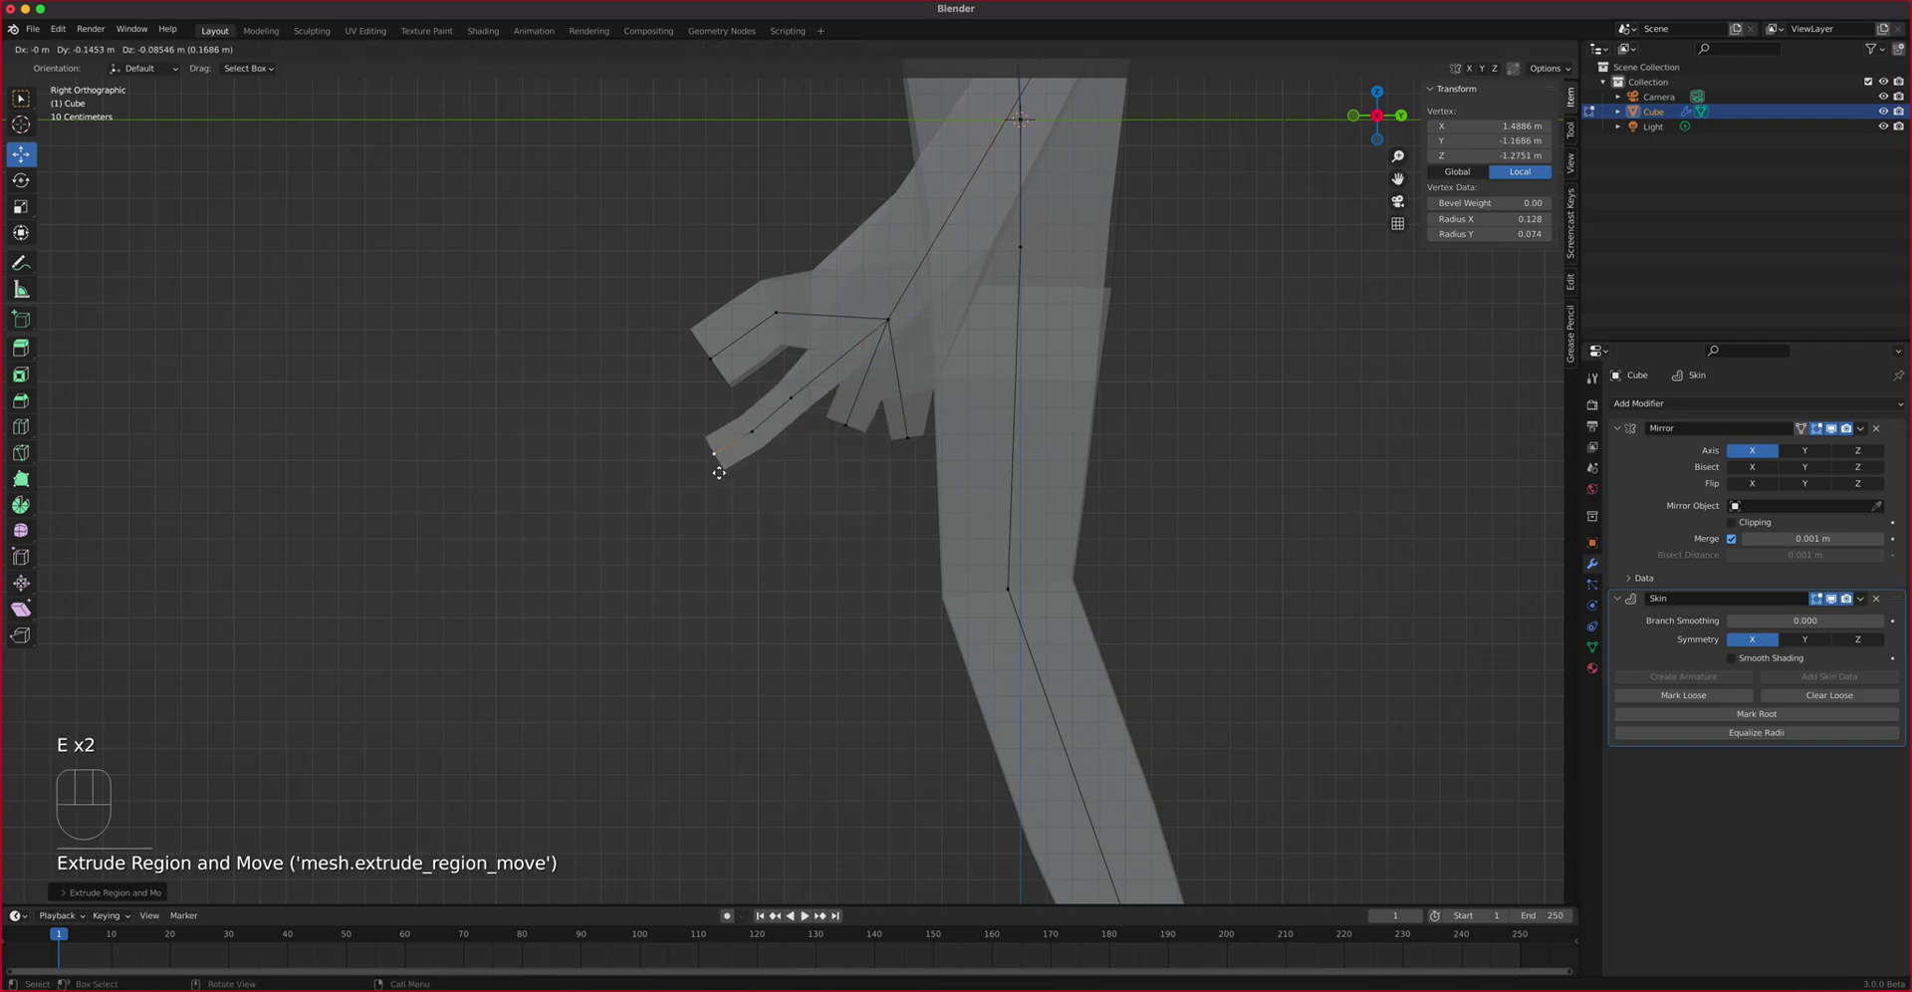
{"action": "left_click", "coordinate": [720, 482]}
Extend the second finger by two extruded segments, together about 0.20 m toward negative Y and 0.29 m down
{"action": "left_click", "coordinate": [845, 425]}
{"action": "key", "text": "e"}
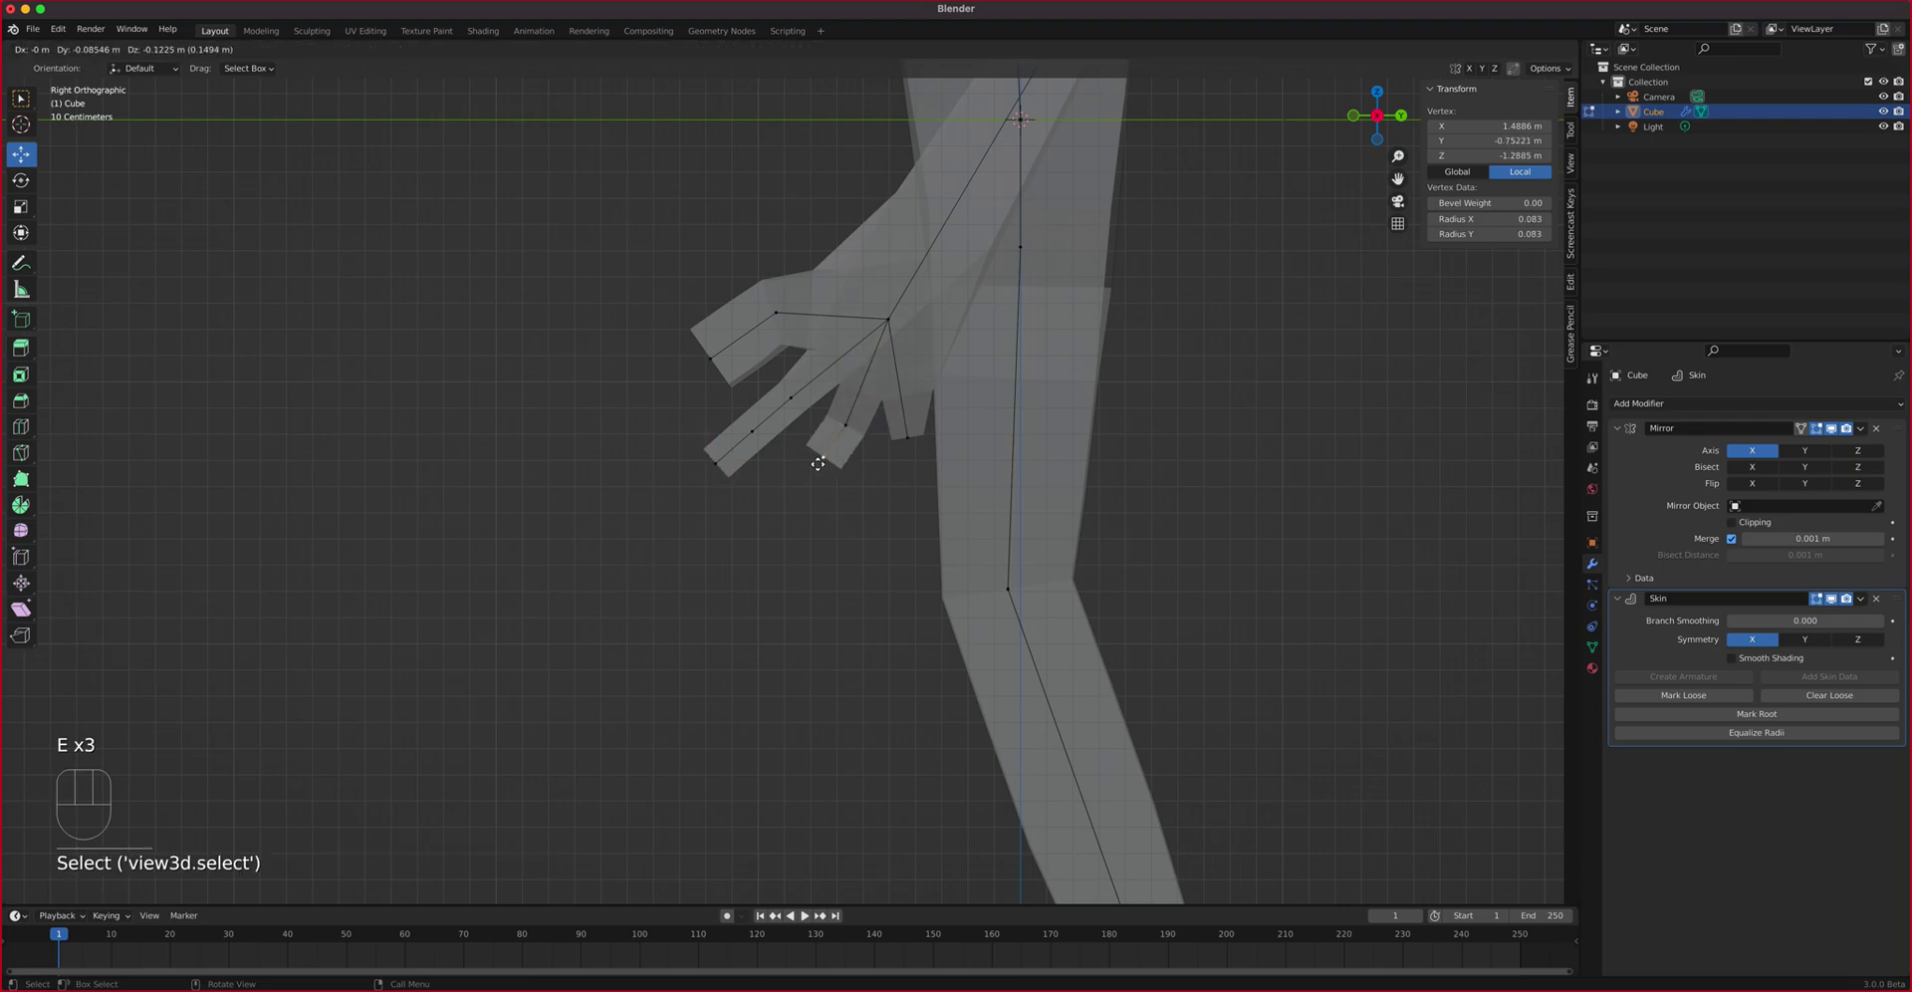
{"action": "left_click", "coordinate": [815, 474]}
{"action": "key", "text": "e"}
{"action": "left_click", "coordinate": [790, 512]}
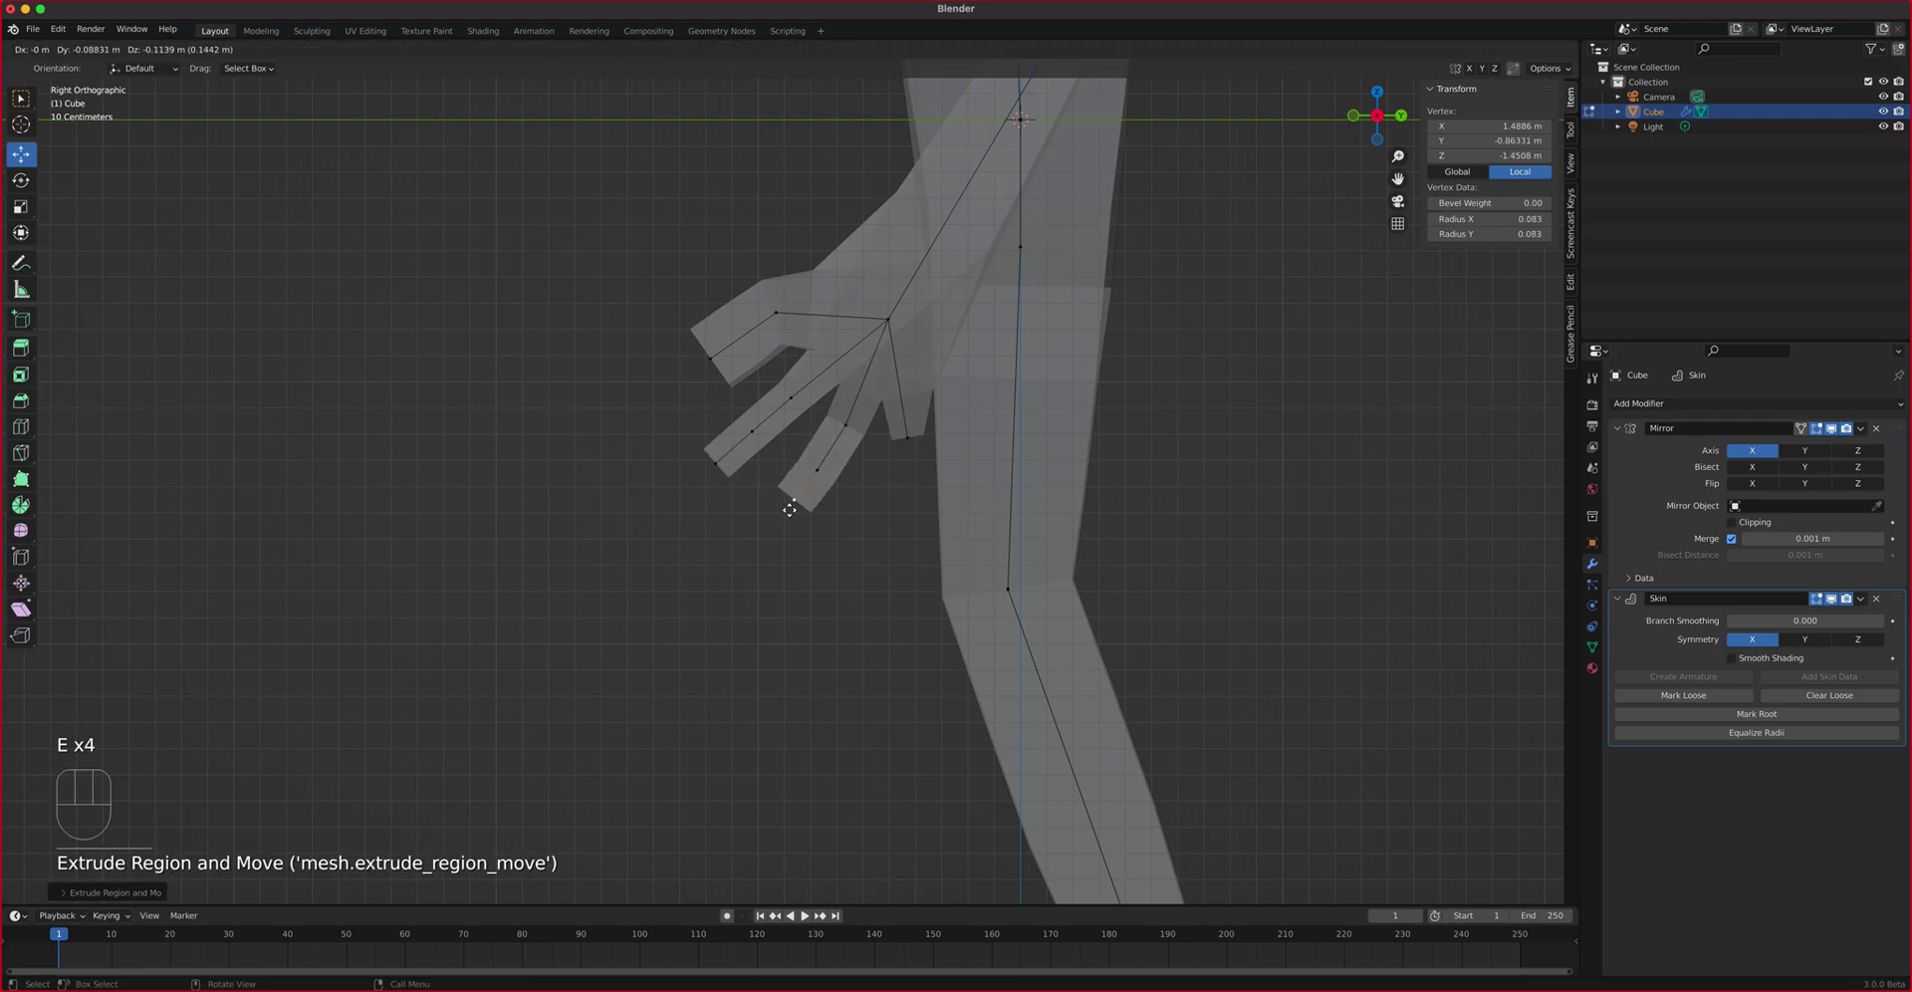
Extend the third finger by two extruded segments, together about 0.36 m down
{"action": "left_click", "coordinate": [907, 436]}
{"action": "key", "text": "e"}
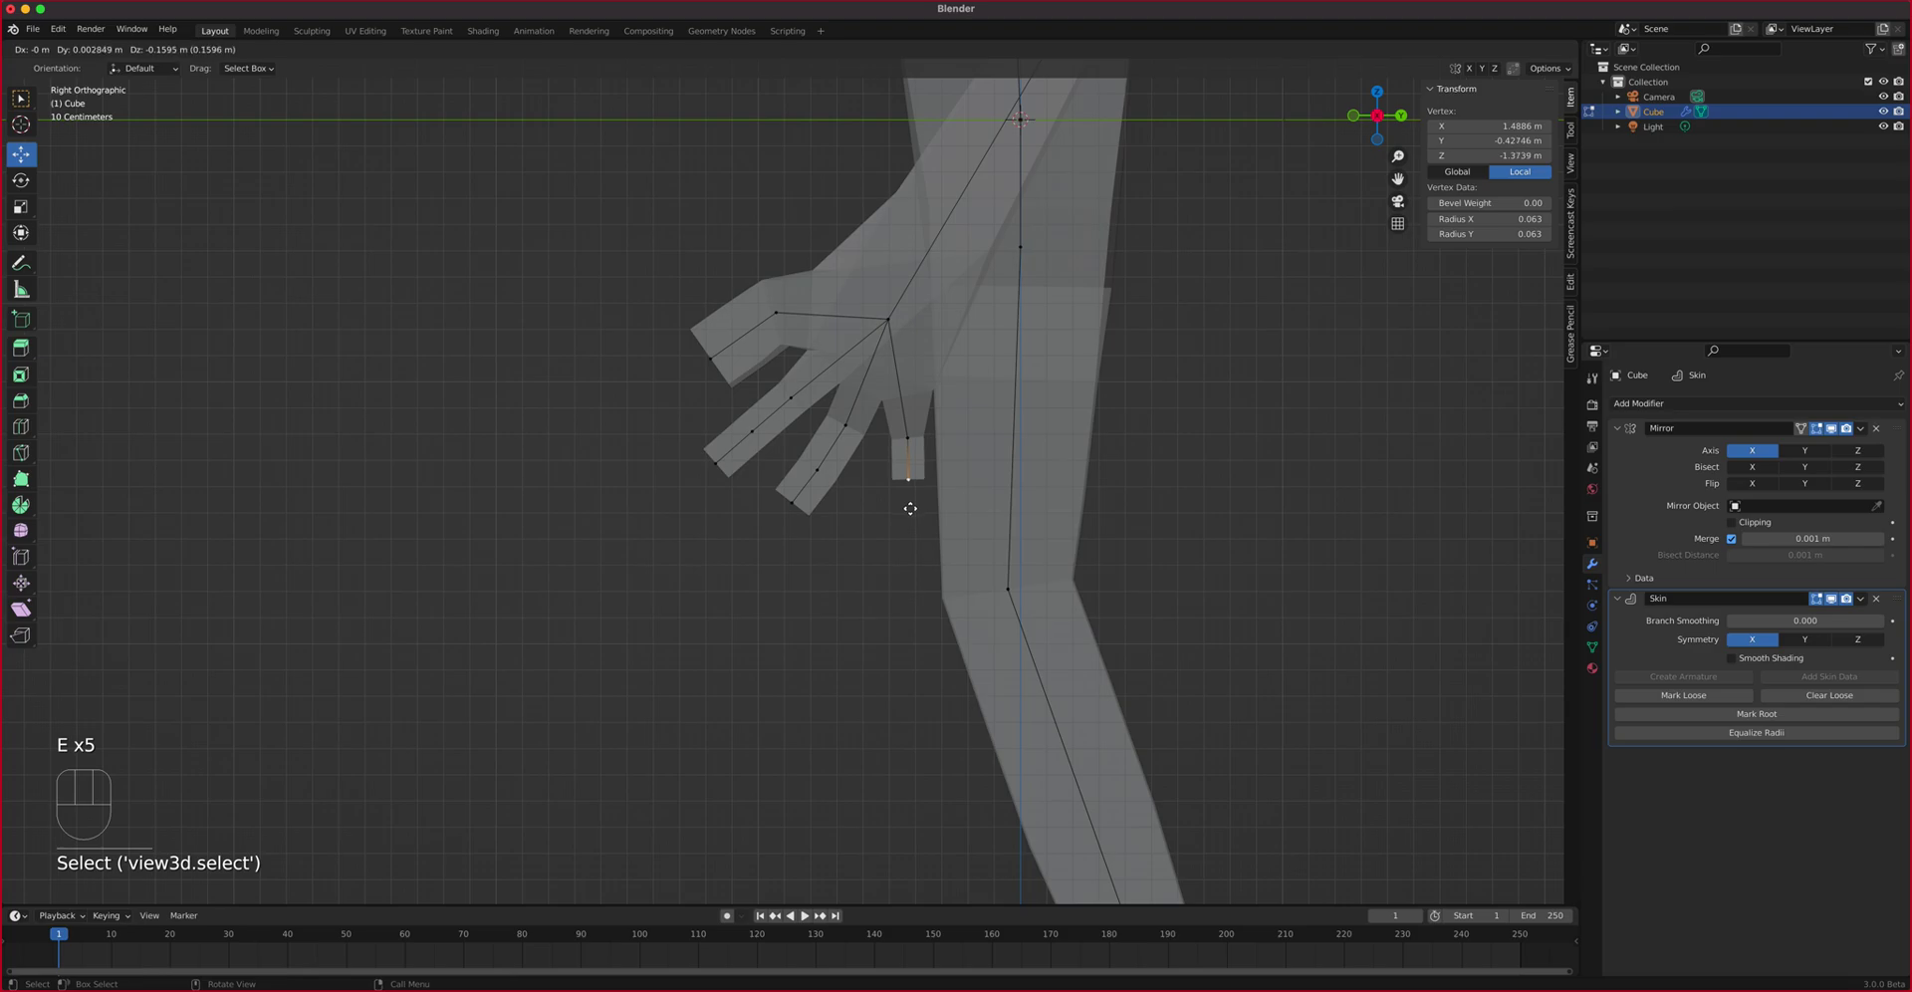
{"action": "left_click", "coordinate": [911, 513]}
{"action": "key", "text": "e"}
{"action": "left_click", "coordinate": [916, 563]}
Move the three fingertip vertices about 0.07 m toward negative X, and nudge the finger joints above them the same way
{"action": "middle_click_drag", "start_coordinate": [931, 533], "coordinate": [1101, 373]}
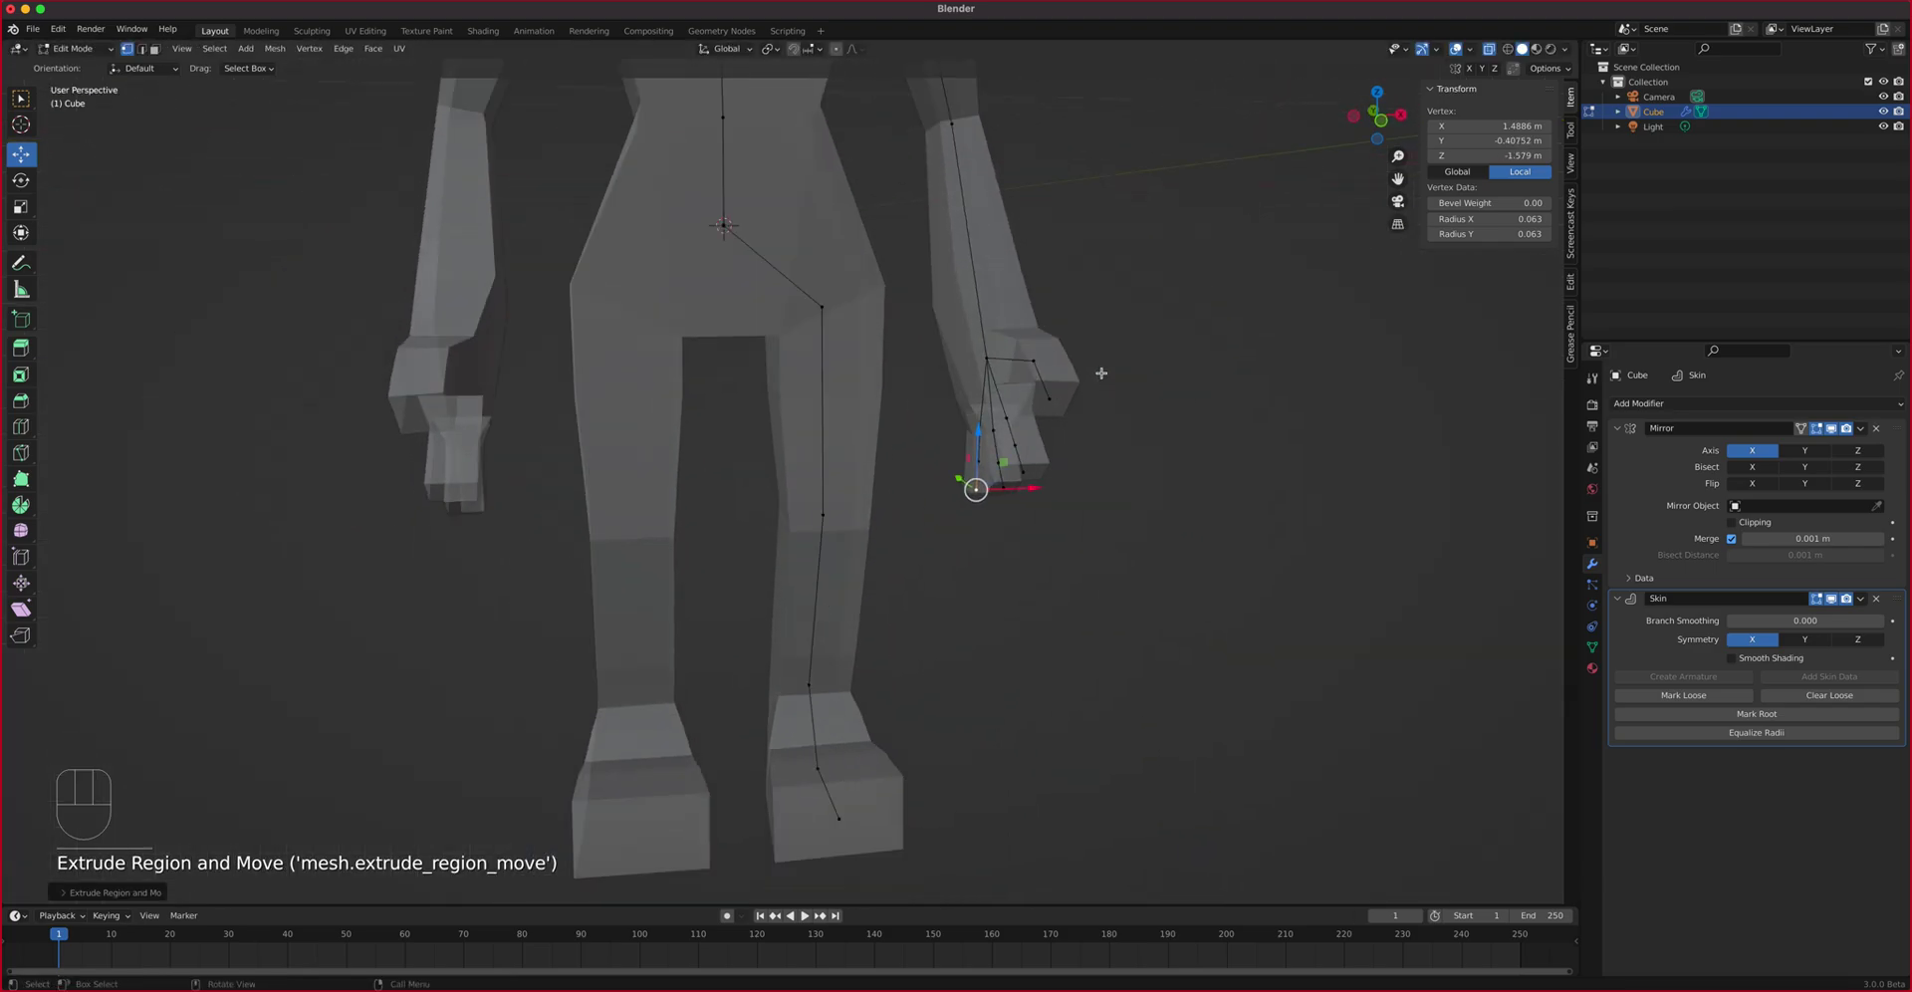
{"action": "left_click", "coordinate": [1019, 482], "text": "shift"}
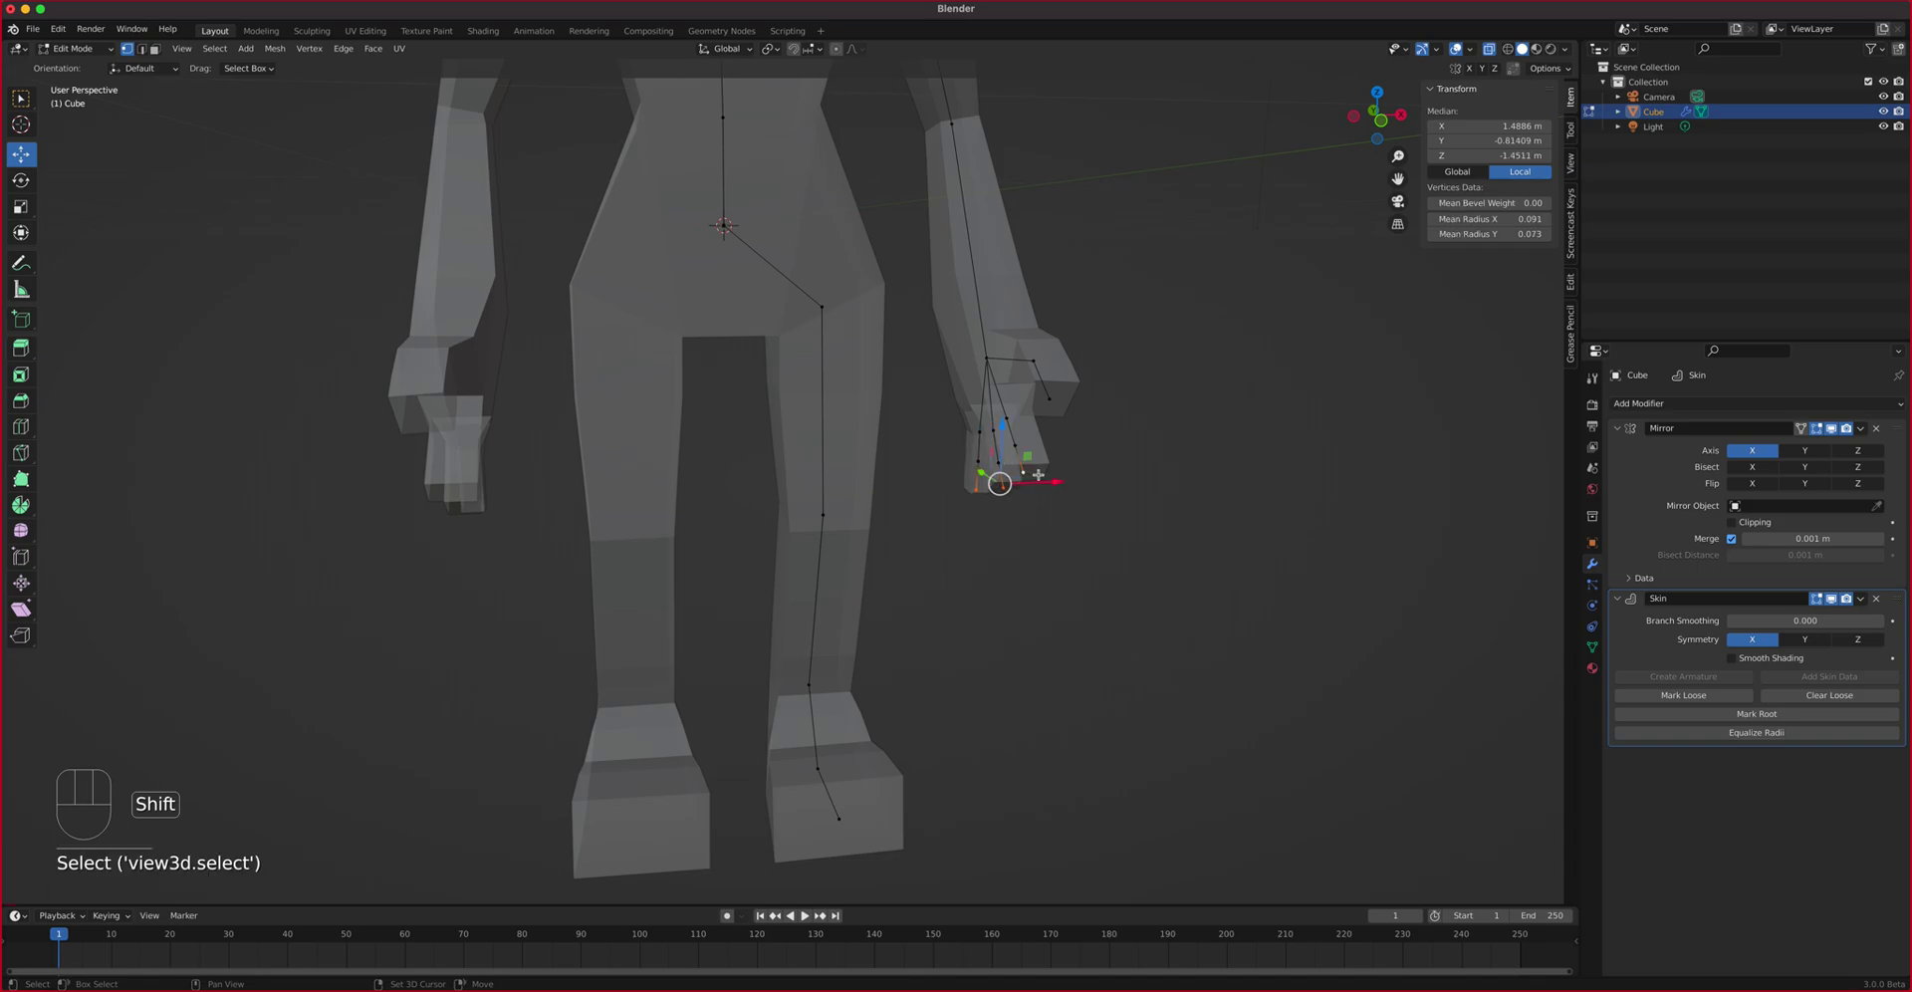
{"action": "left_click_drag", "start_coordinate": [1041, 482], "coordinate": [1029, 478]}
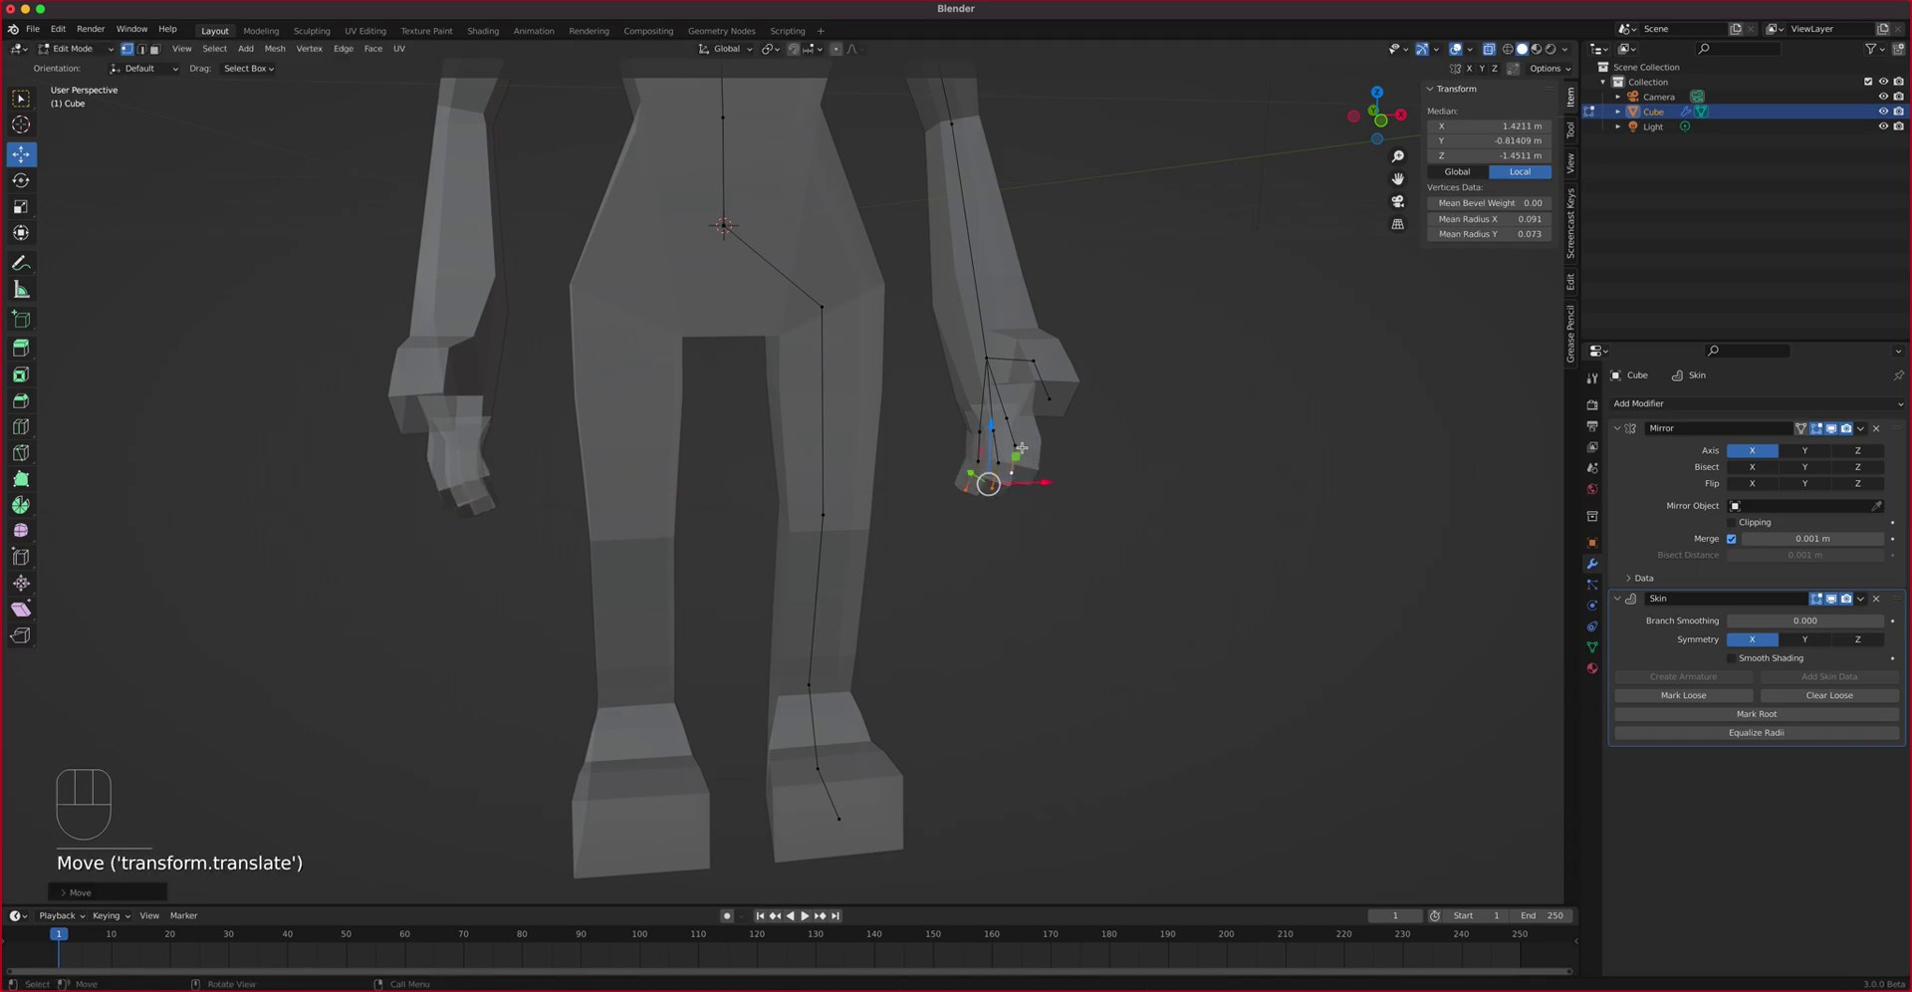
{"action": "left_click", "coordinate": [986, 462], "text": "shift"}
{"action": "left_click_drag", "start_coordinate": [1051, 468], "coordinate": [1043, 468]}
Switch to Object Mode, turn off X-ray and inspect the hand's shape from the side
{"action": "key", "text": "Tab"}
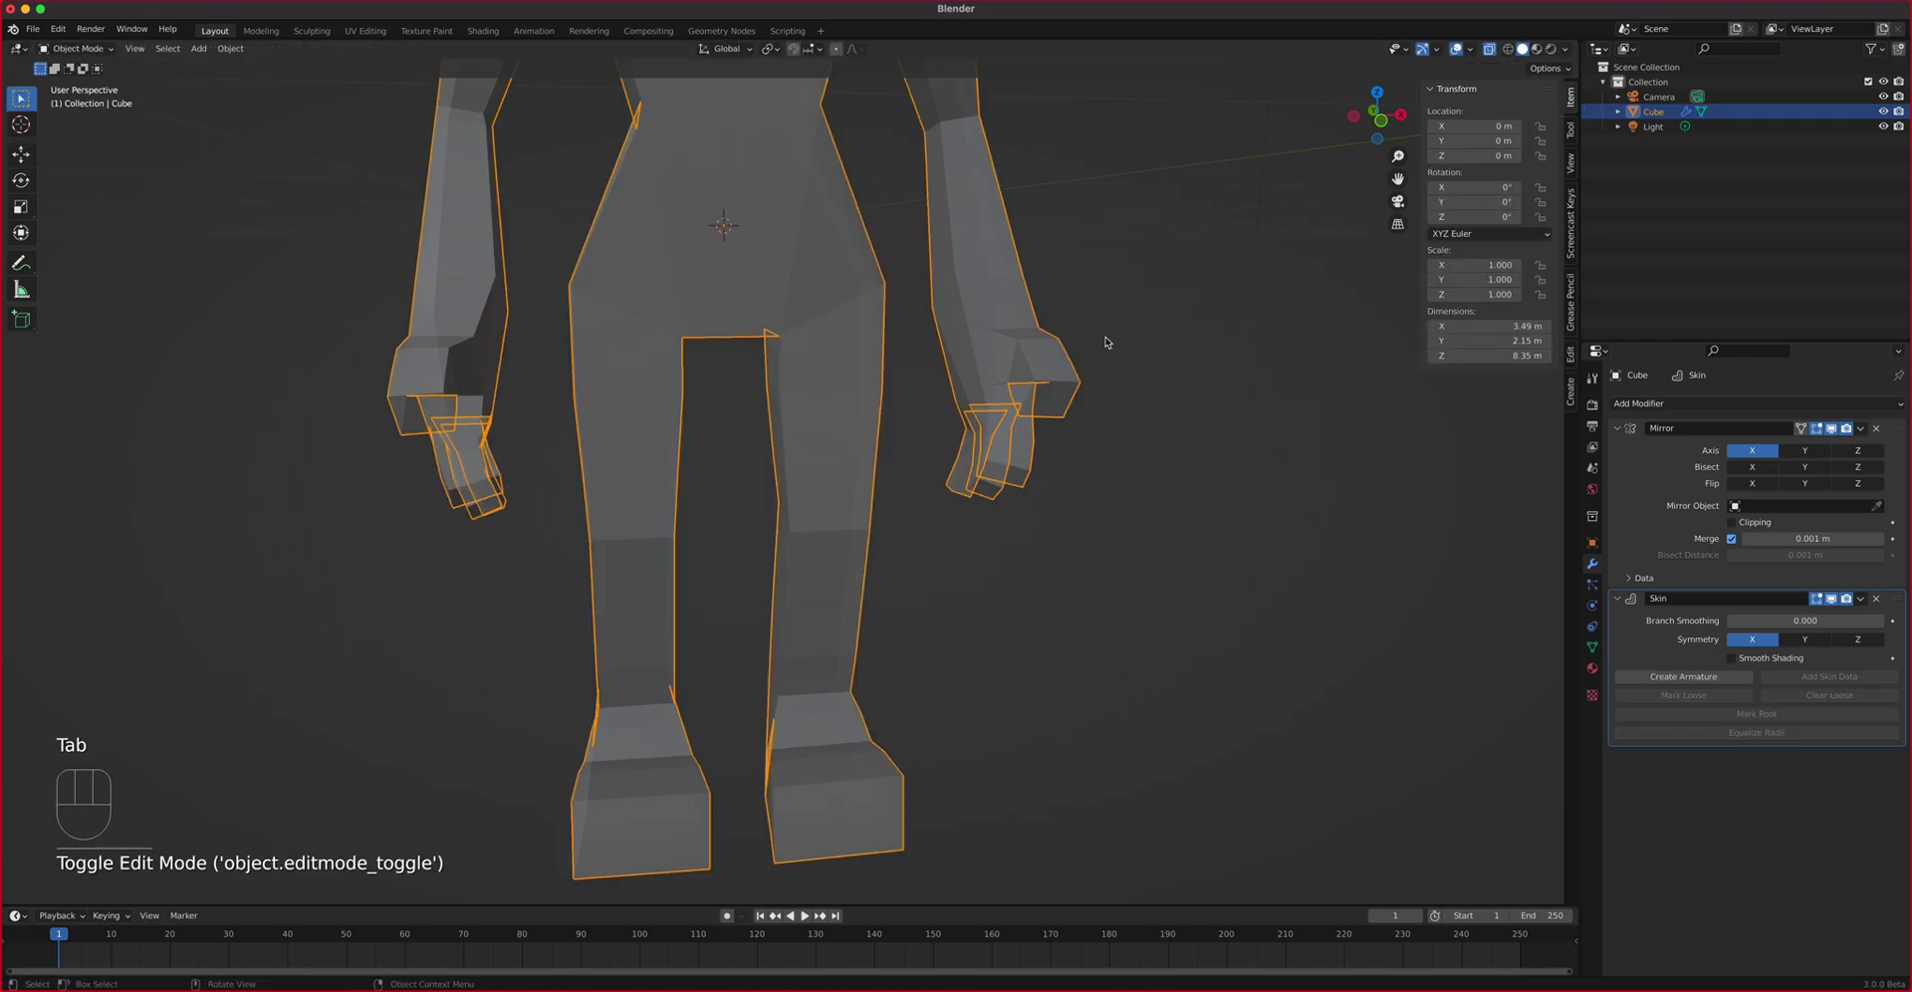
{"action": "left_click", "coordinate": [1491, 50]}
{"action": "middle_click_drag", "start_coordinate": [1061, 263], "coordinate": [715, 303]}
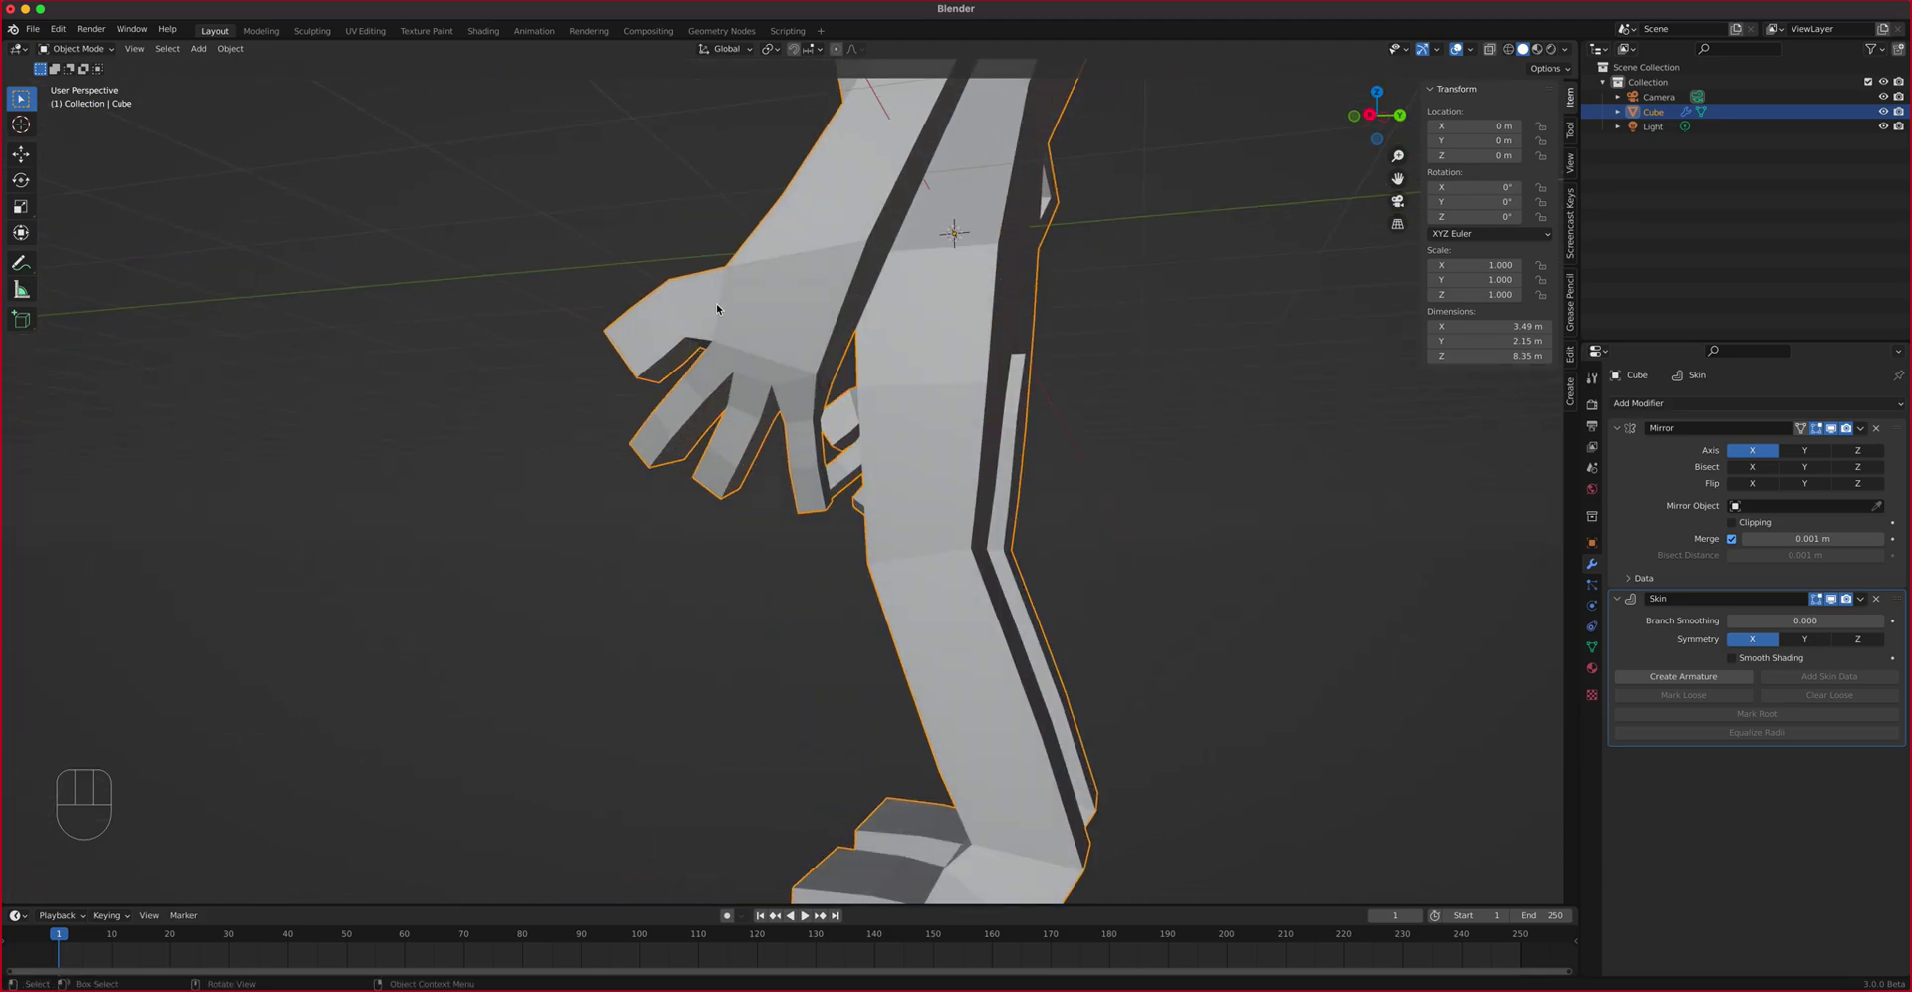
{"action": "left_click", "coordinate": [718, 305]}
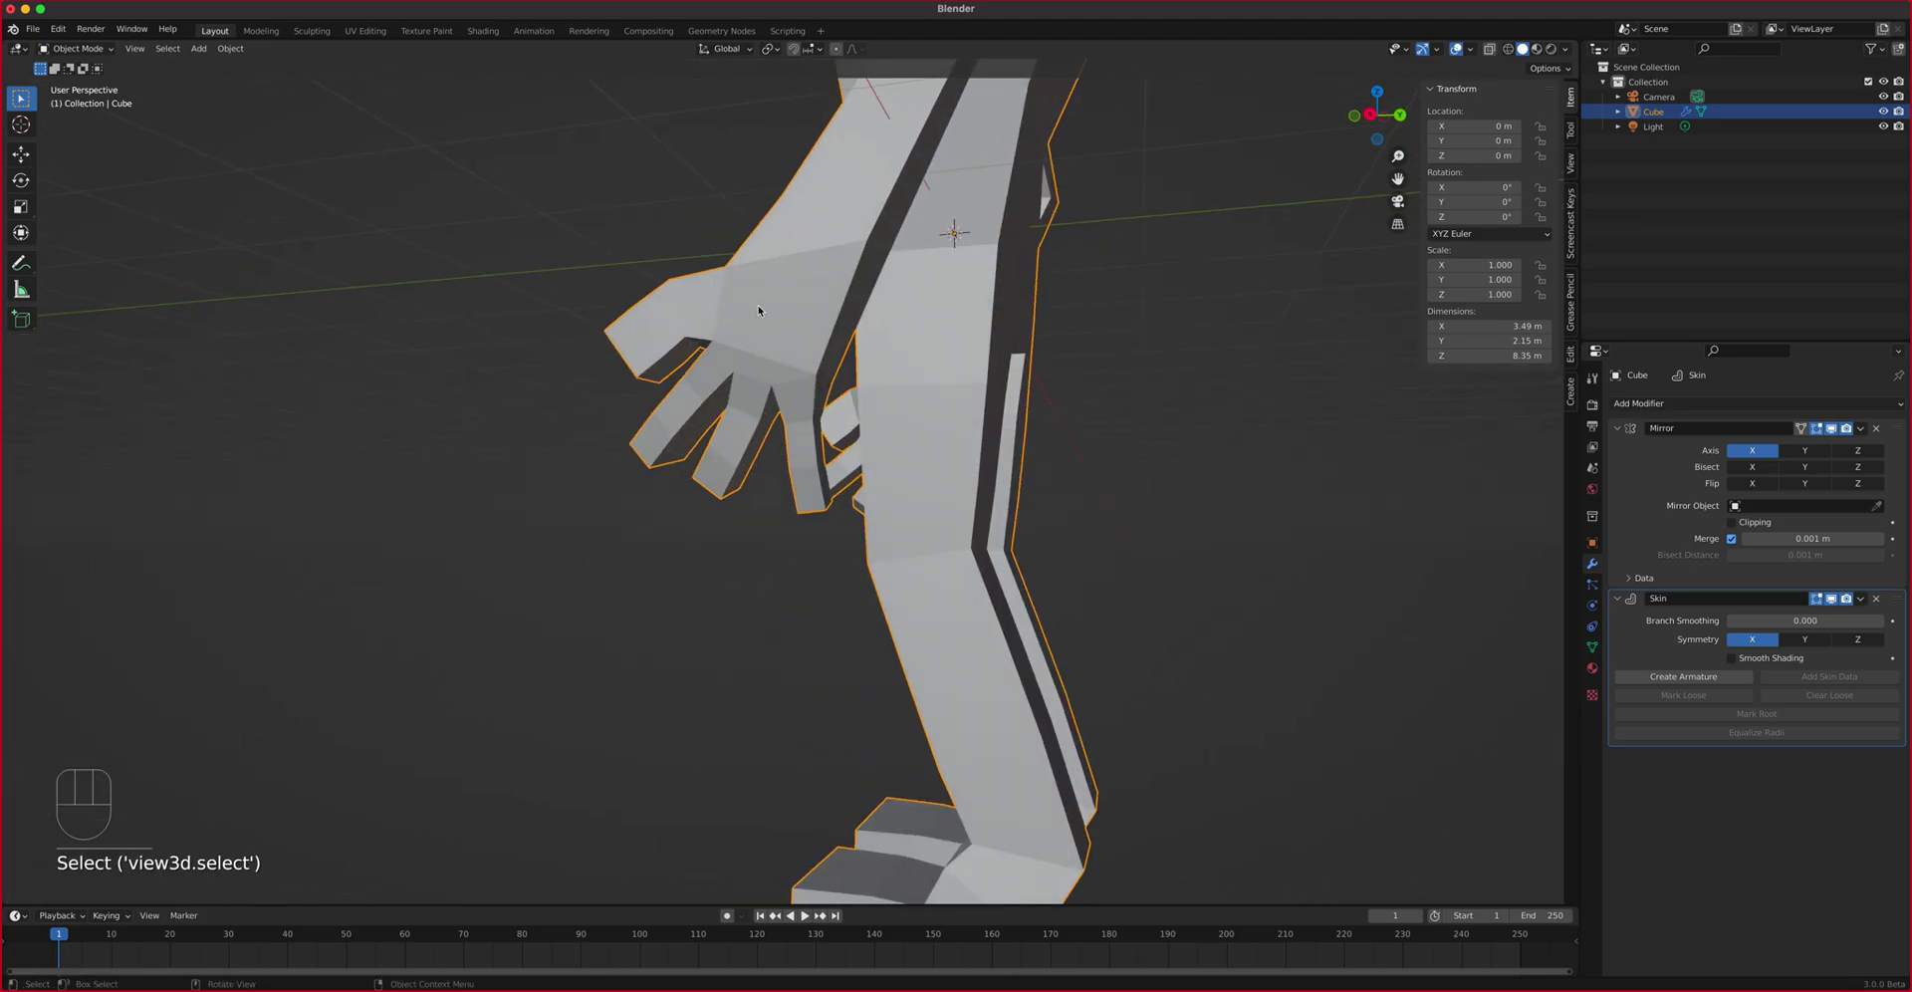
In Edit Mode with X-ray on, shrink the skin radius of the two thumb vertices to about 0.094
{"action": "left_click", "coordinate": [1489, 49]}
{"action": "middle_click_drag", "start_coordinate": [996, 219], "coordinate": [807, 329]}
{"action": "key", "text": "Tab"}
{"action": "left_click", "coordinate": [836, 340]}
{"action": "left_click", "coordinate": [773, 379], "text": "shift"}
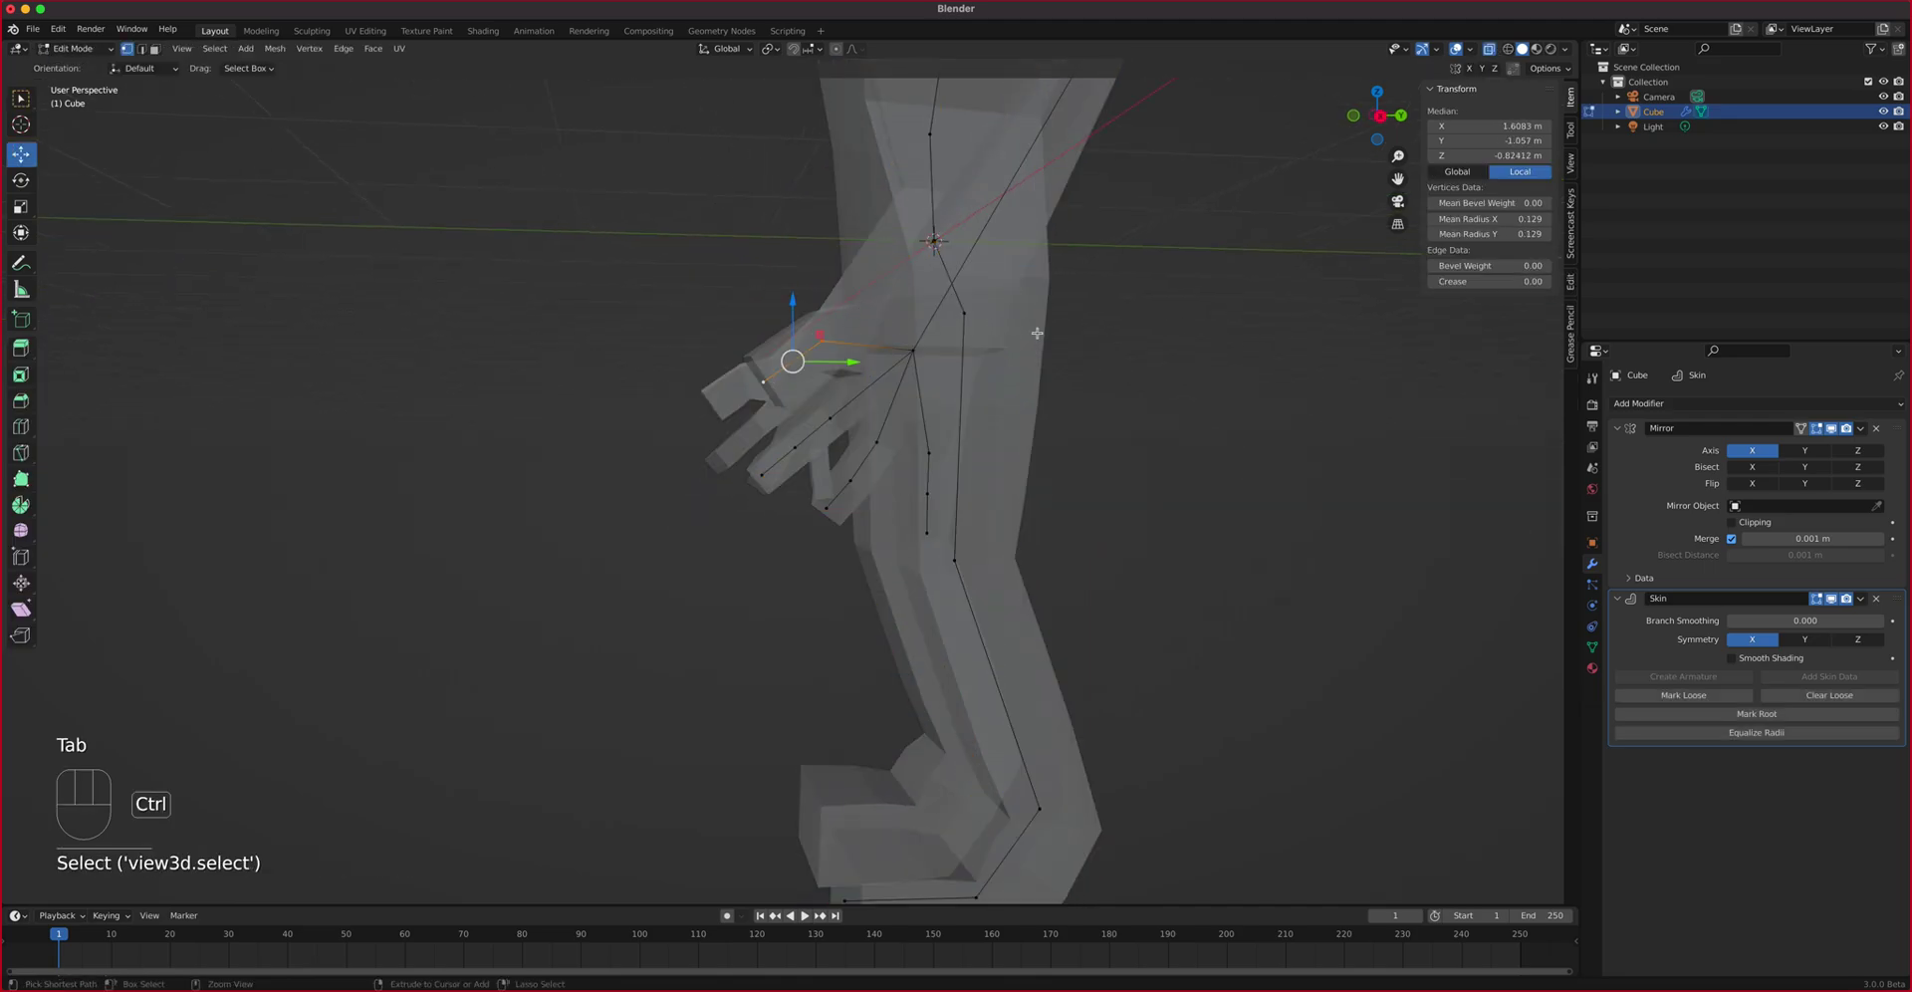
{"action": "key", "text": "ctrl+a"}
{"action": "left_click", "coordinate": [966, 333]}
{"action": "middle_click_drag", "start_coordinate": [966, 334], "coordinate": [896, 299]}
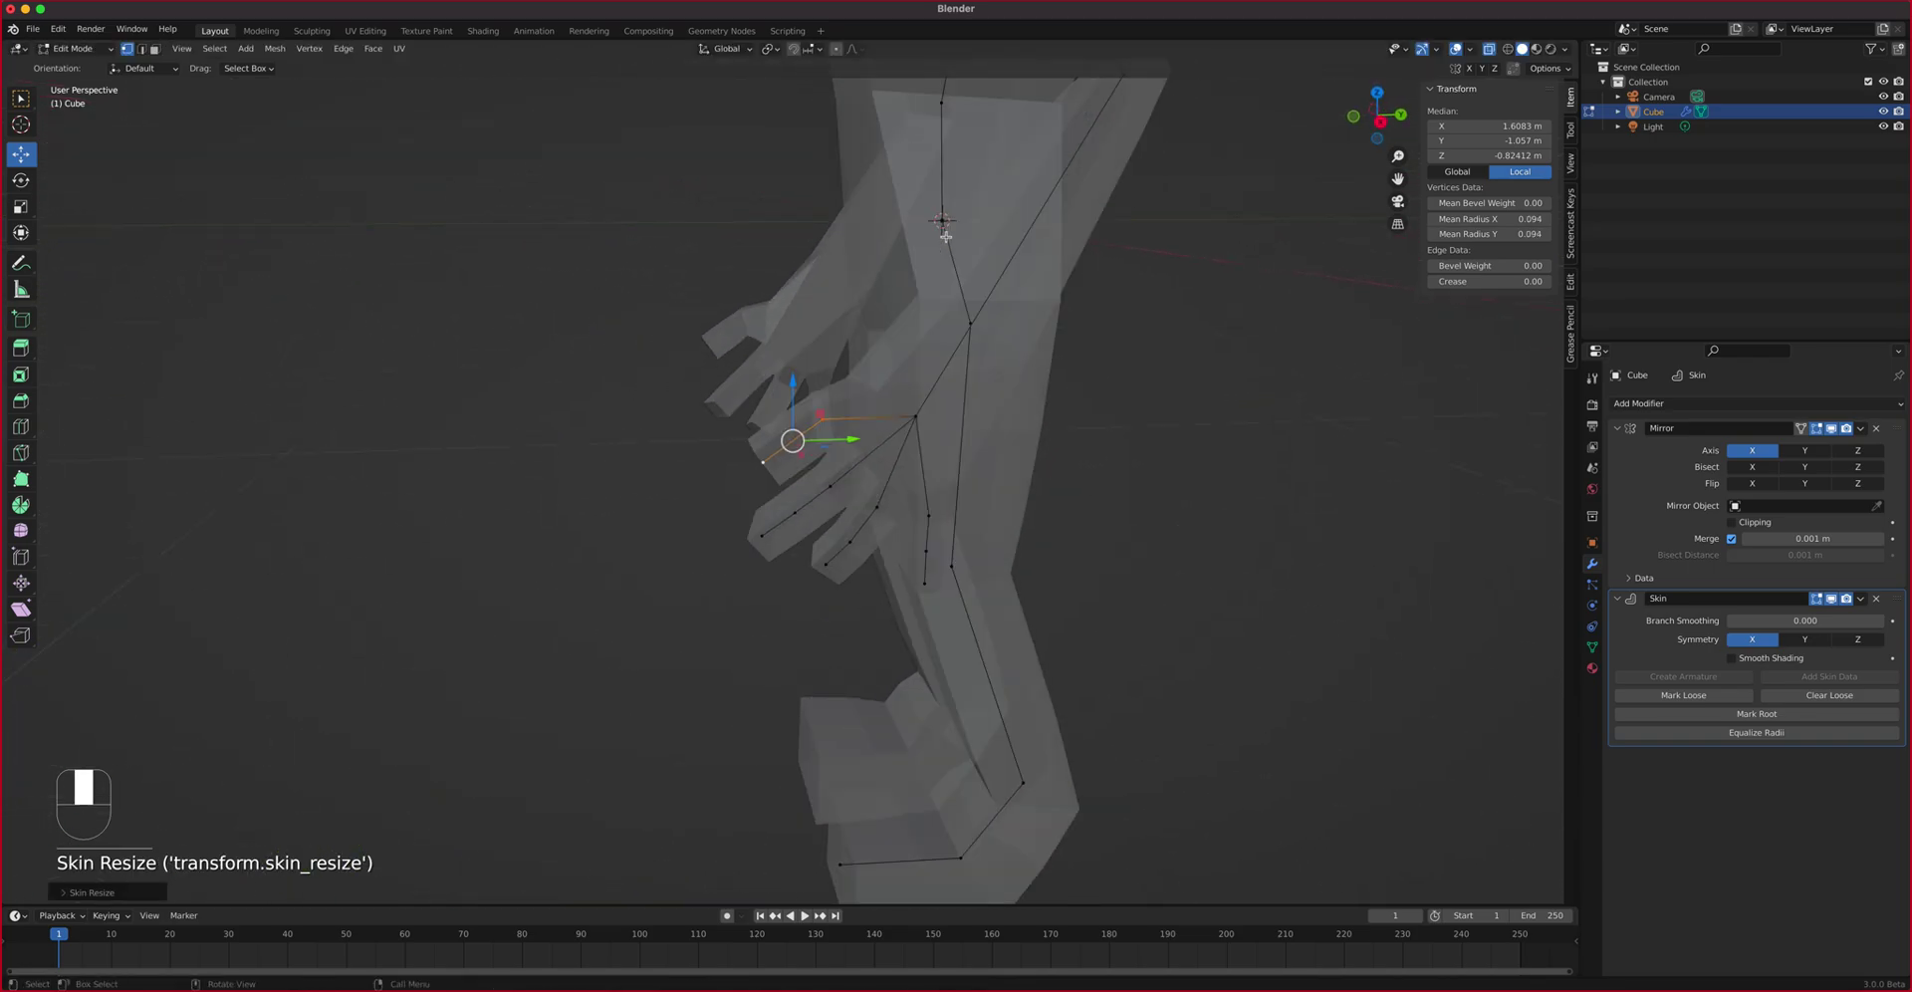
Turn off X-ray and check the whole figure's profile in the right side view
{"action": "left_click", "coordinate": [1489, 49]}
{"action": "middle_click_drag", "start_coordinate": [1159, 302], "coordinate": [710, 488], "text": "shift"}
{"action": "key", "text": "KP_3"}
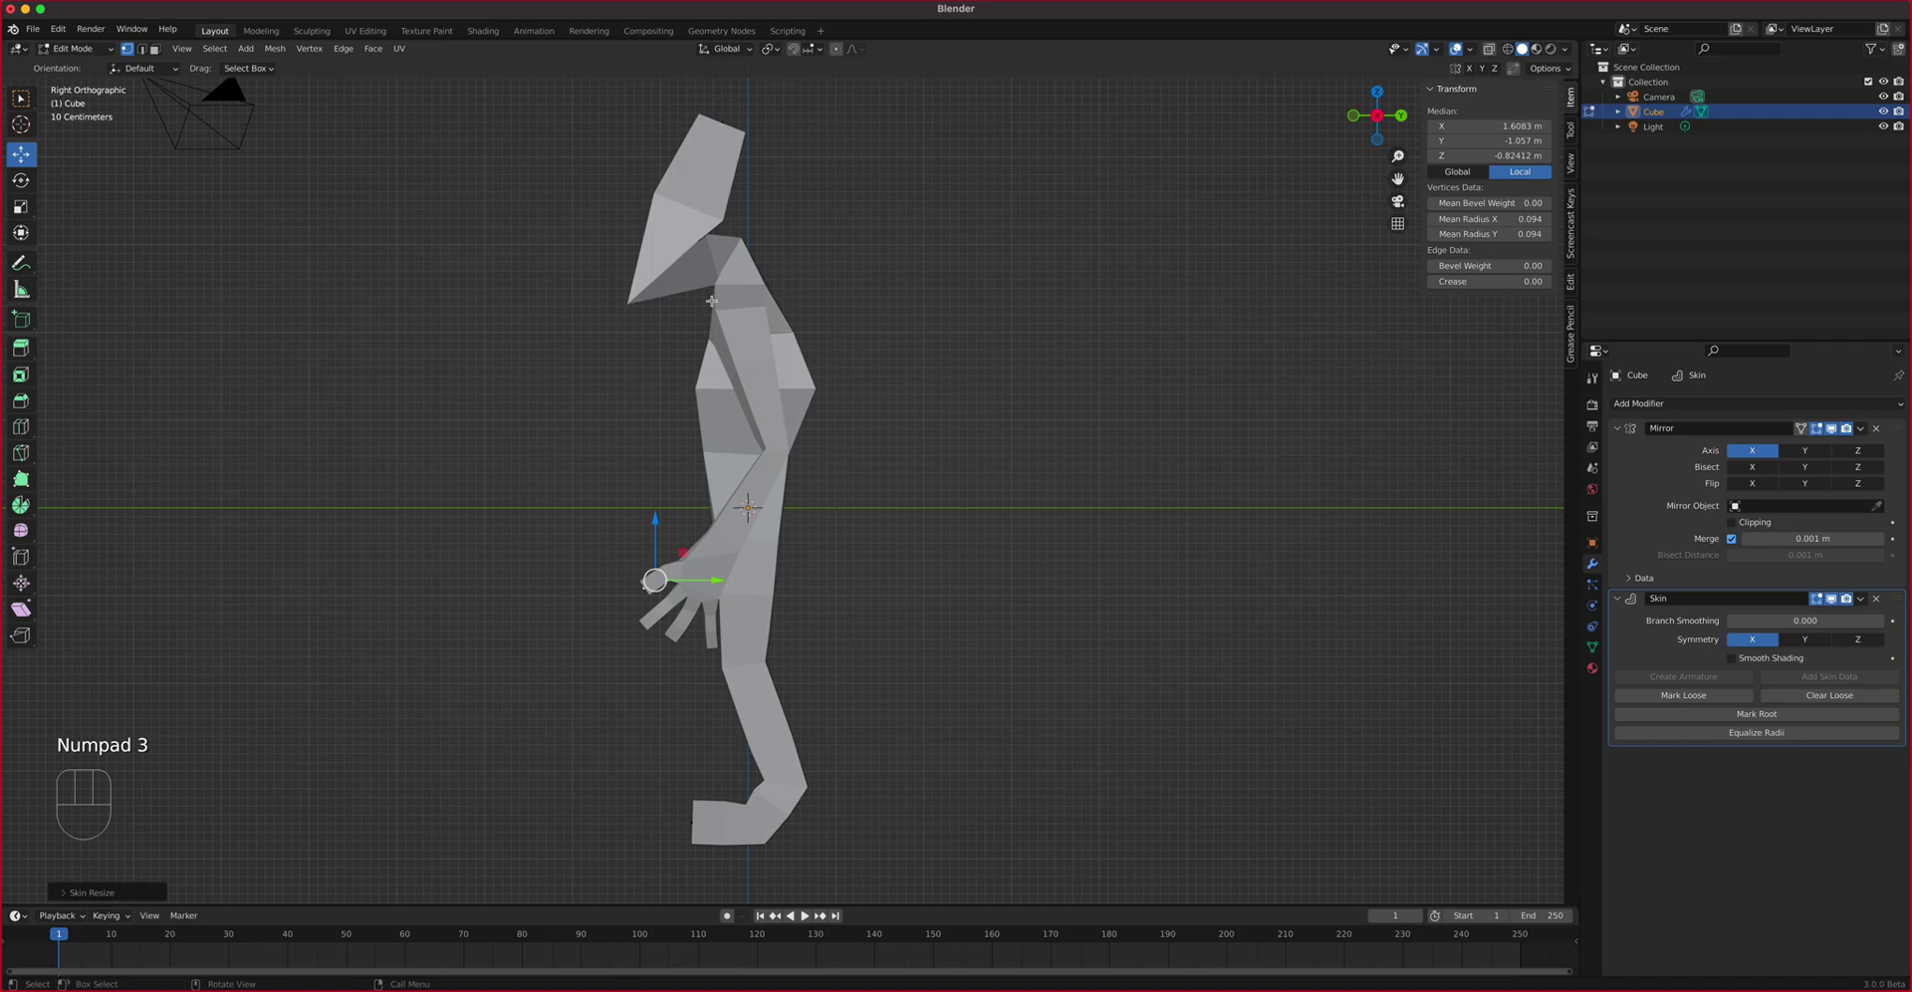
With X-ray on, move the spine vertex just below the neck about 0.15 m toward positive Y and 0.02 m up
{"action": "left_click", "coordinate": [1488, 47]}
{"action": "key", "text": "Tab"}
{"action": "key", "text": "Tab"}
{"action": "scroll", "coordinate": [827, 308], "scroll_direction": "up", "scroll_amount": 4}
{"action": "middle_click_drag", "start_coordinate": [777, 257], "coordinate": [815, 409], "text": "shift"}
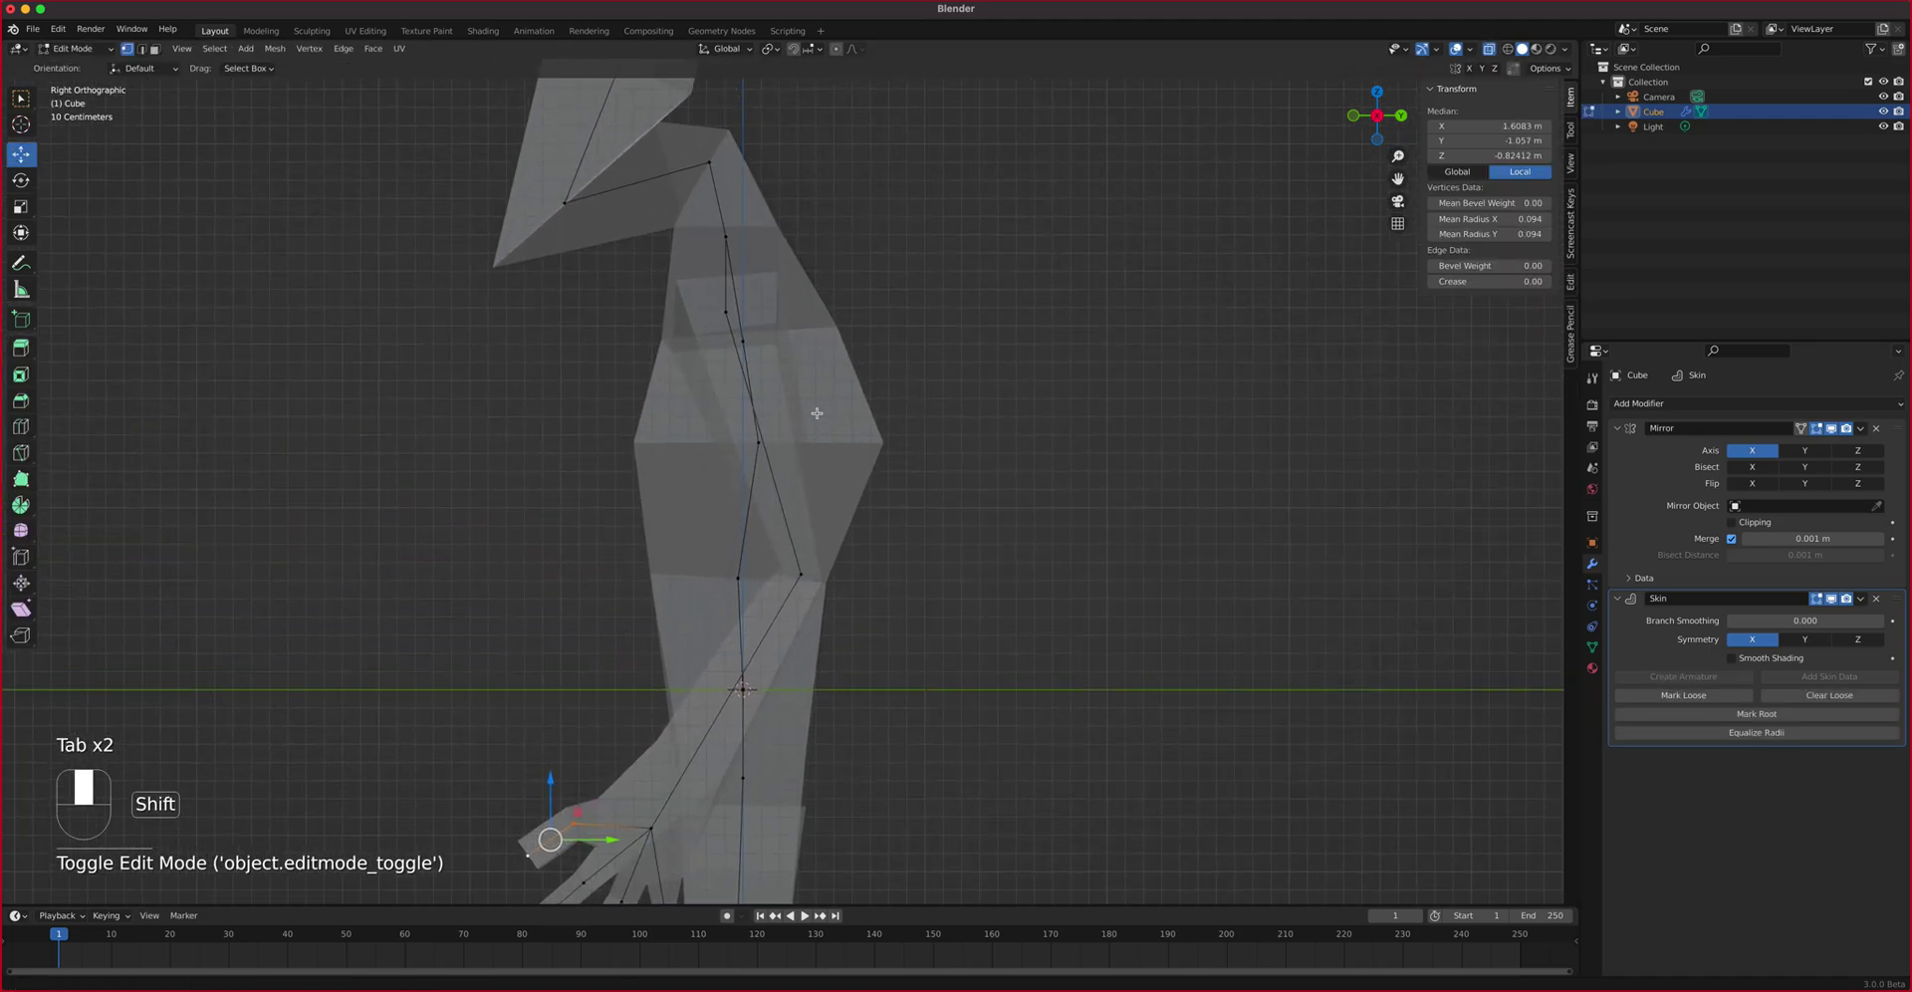
{"action": "left_click", "coordinate": [725, 237]}
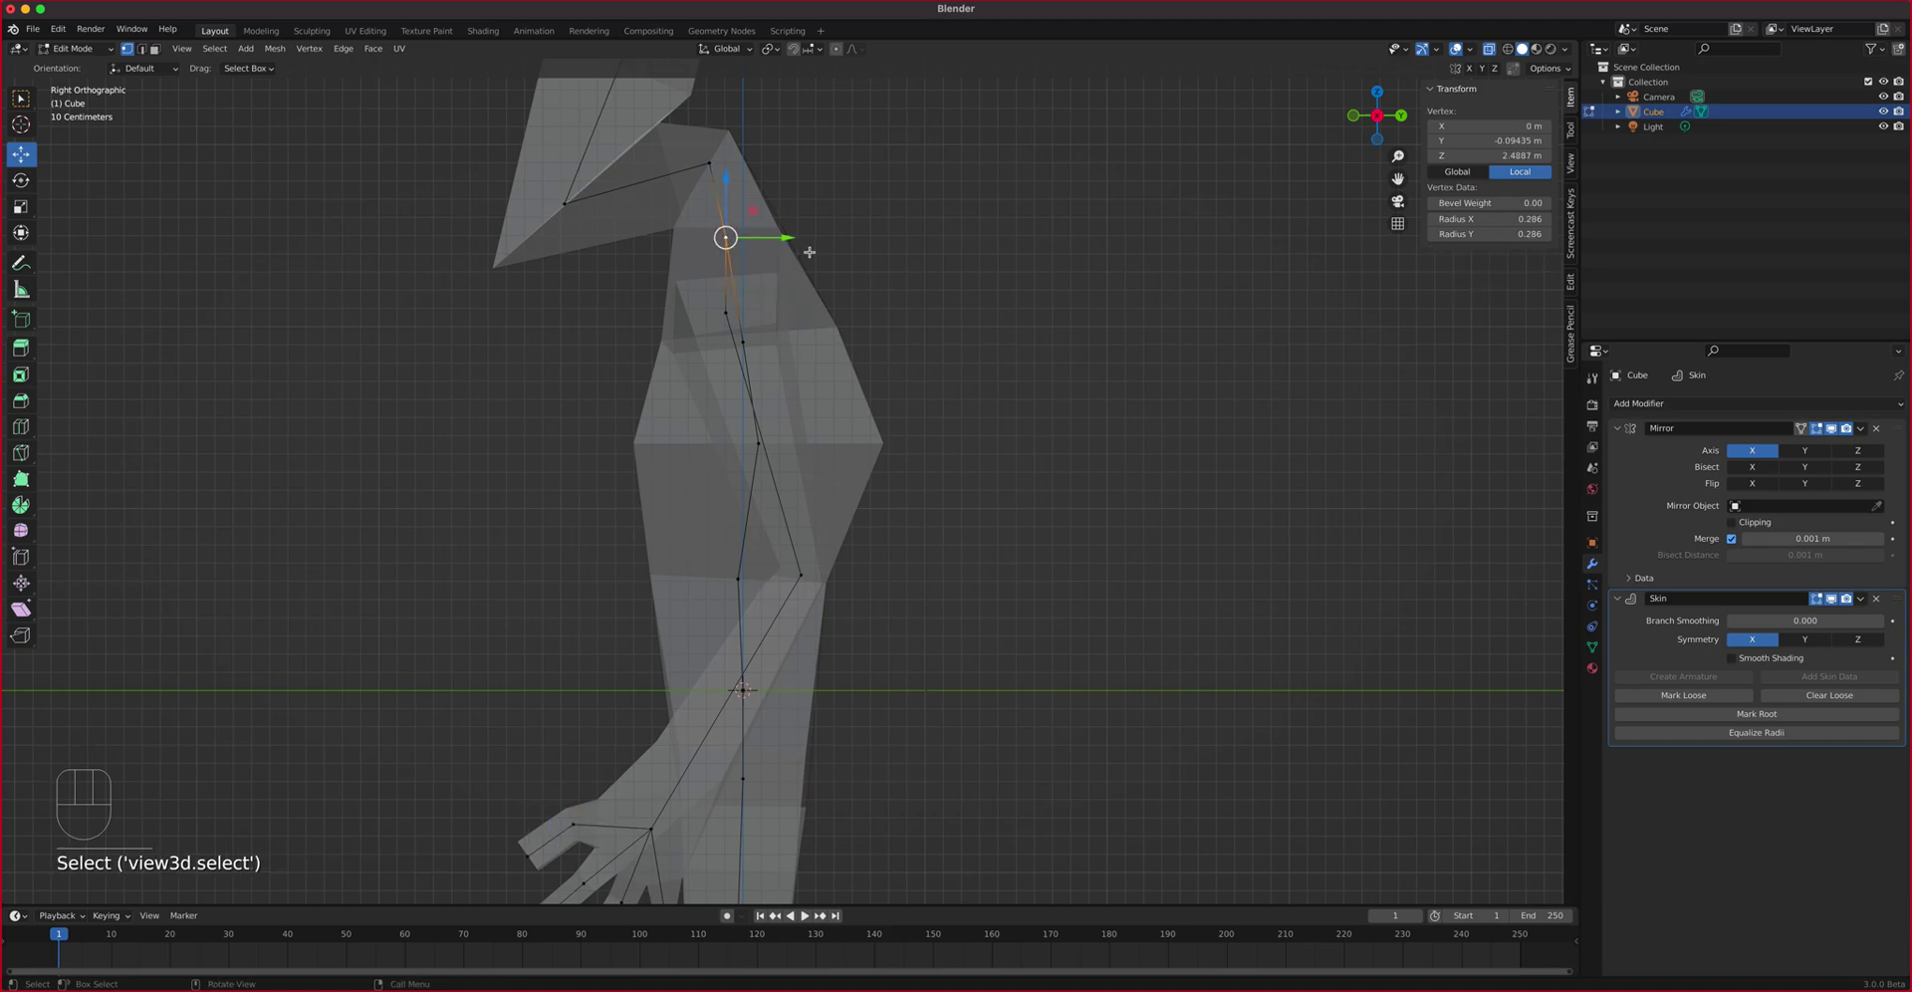
{"action": "key", "text": "g"}
{"action": "left_click", "coordinate": [849, 254]}
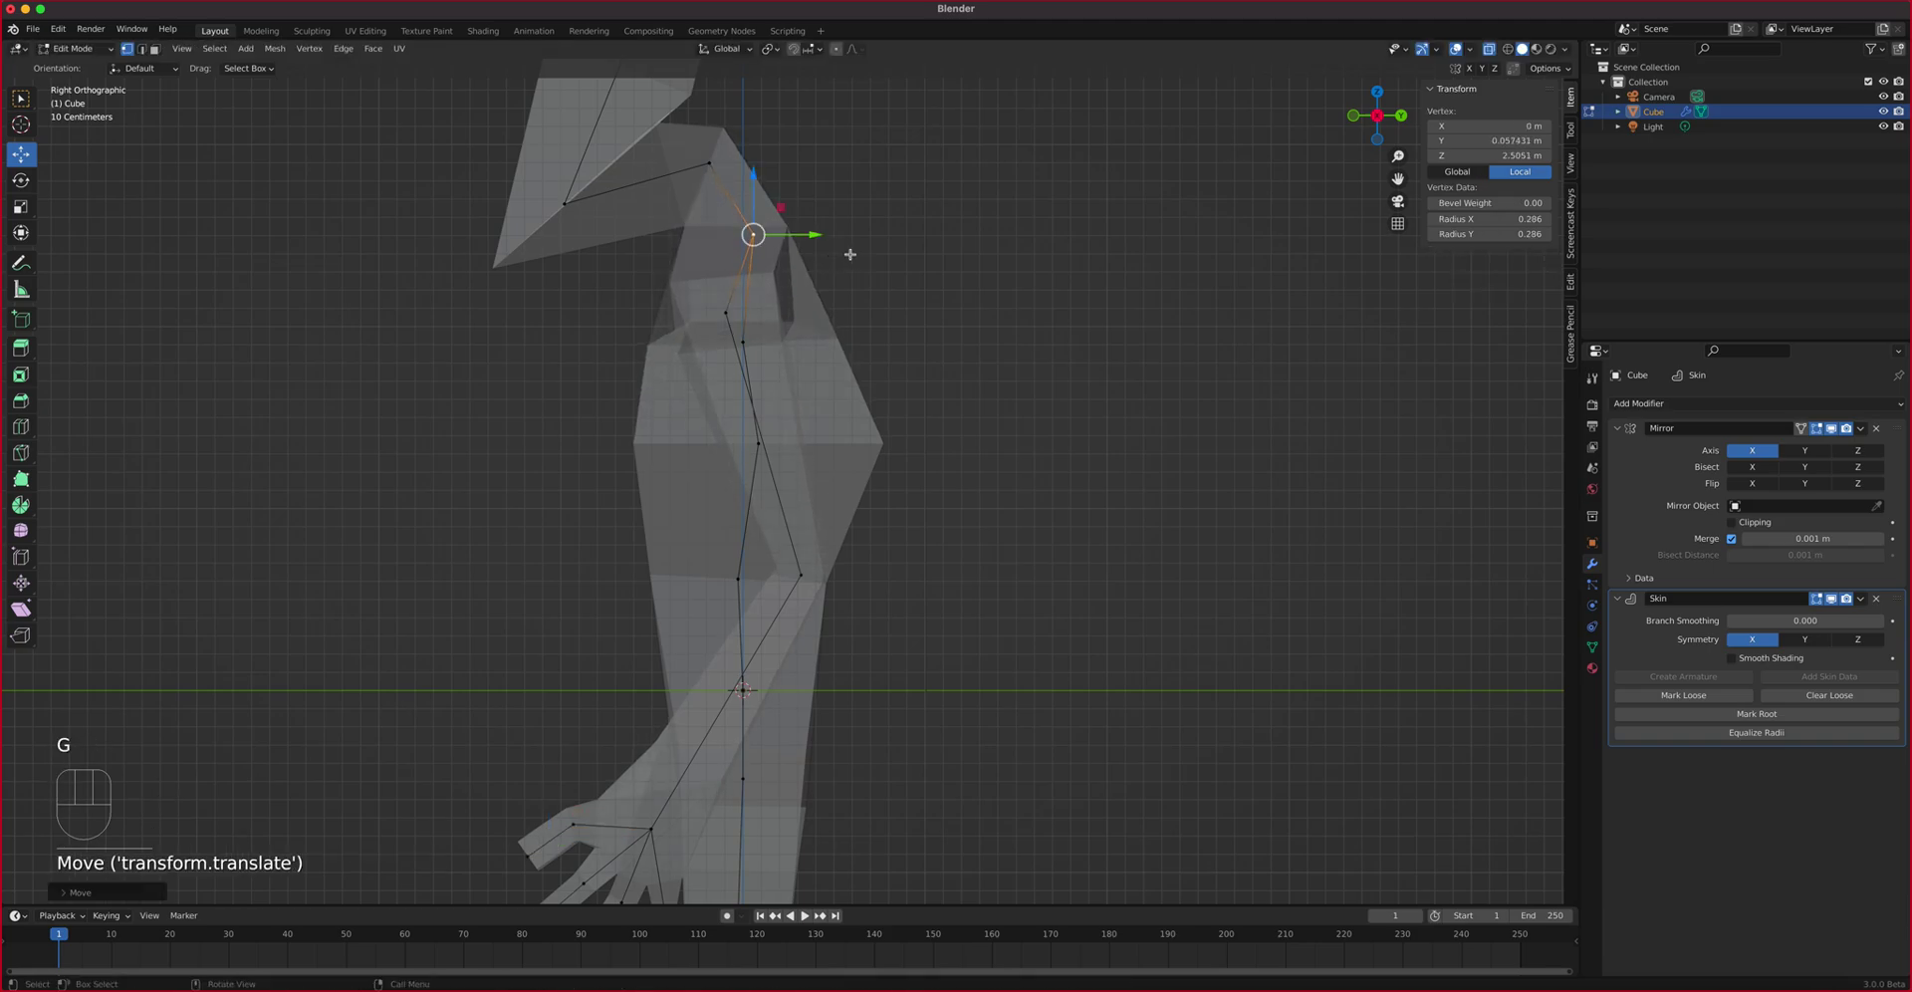
Move the shoulder vertex and the upper spine vertex beside it toward positive Y
{"action": "left_click", "coordinate": [719, 313]}
{"action": "key", "text": "g"}
{"action": "left_click", "coordinate": [815, 334]}
{"action": "left_click", "coordinate": [744, 344]}
{"action": "key", "text": "g"}
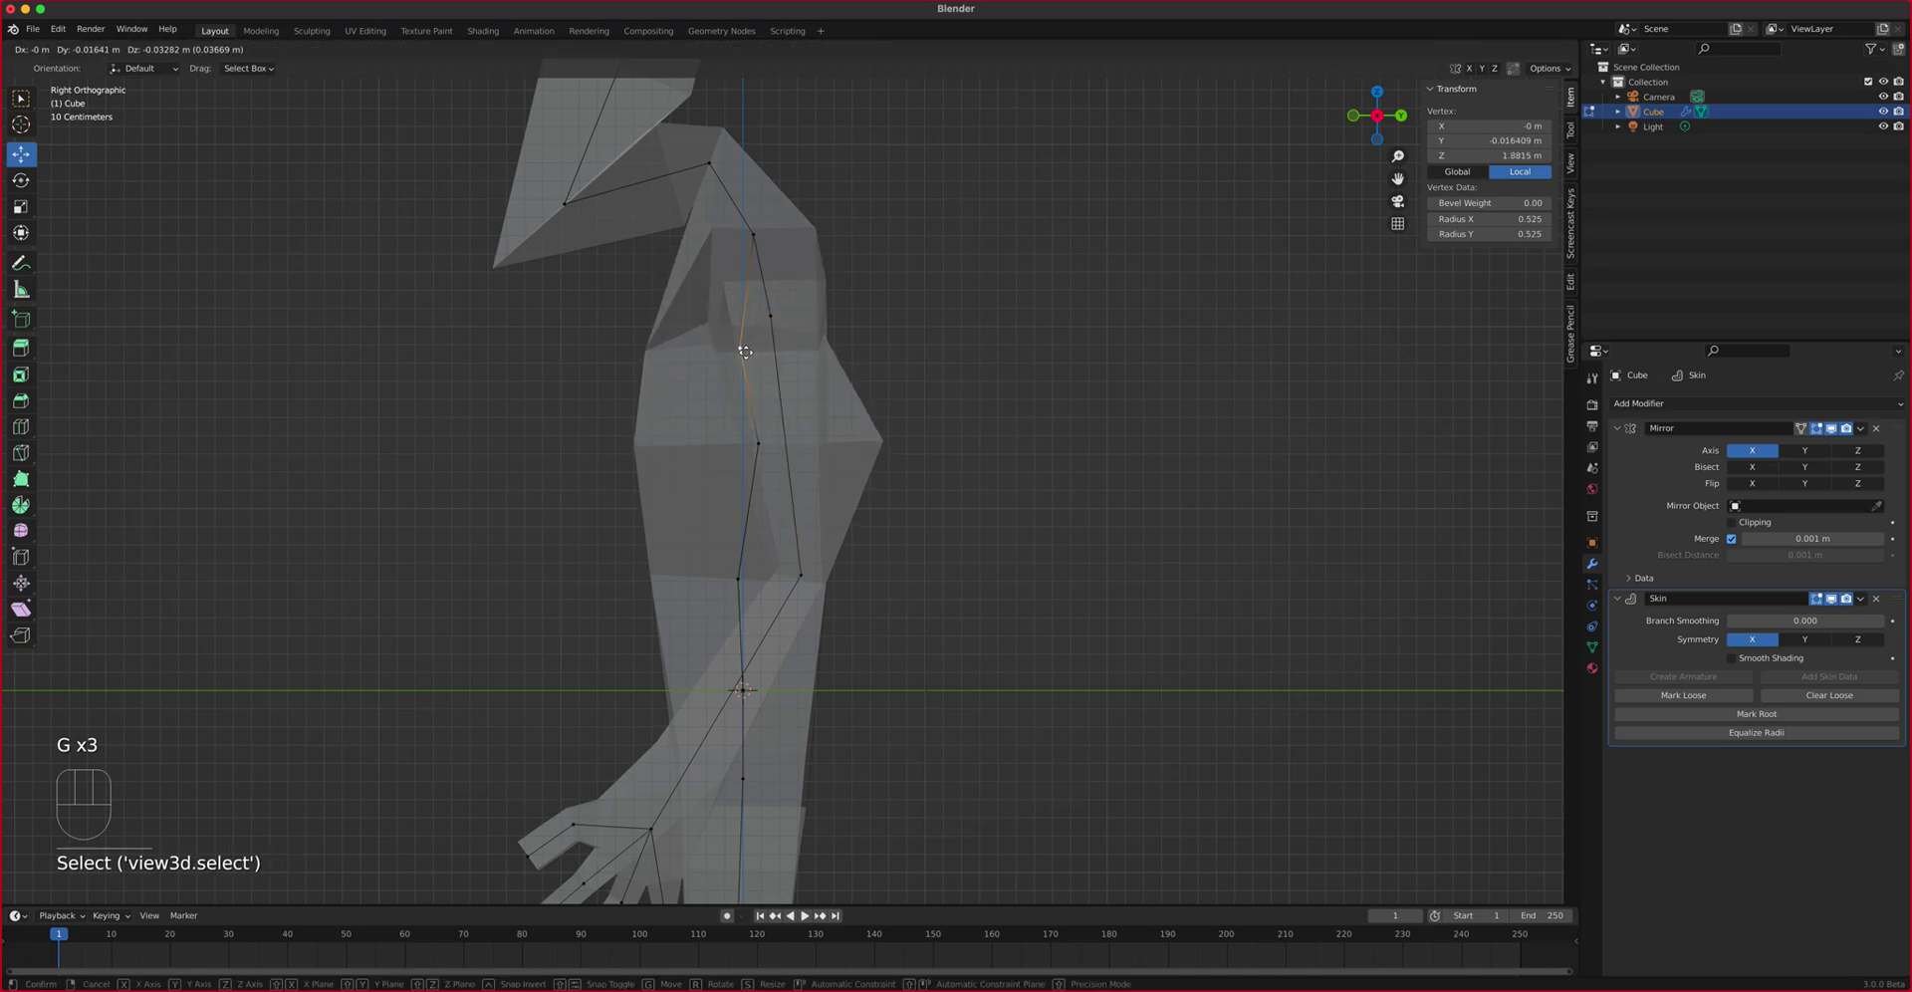
{"action": "left_click", "coordinate": [754, 345]}
Move the mid-torso vertex toward negative Y, and the waist vertex below it toward positive Y and slightly down
{"action": "left_click", "coordinate": [759, 444]}
{"action": "key", "text": "g"}
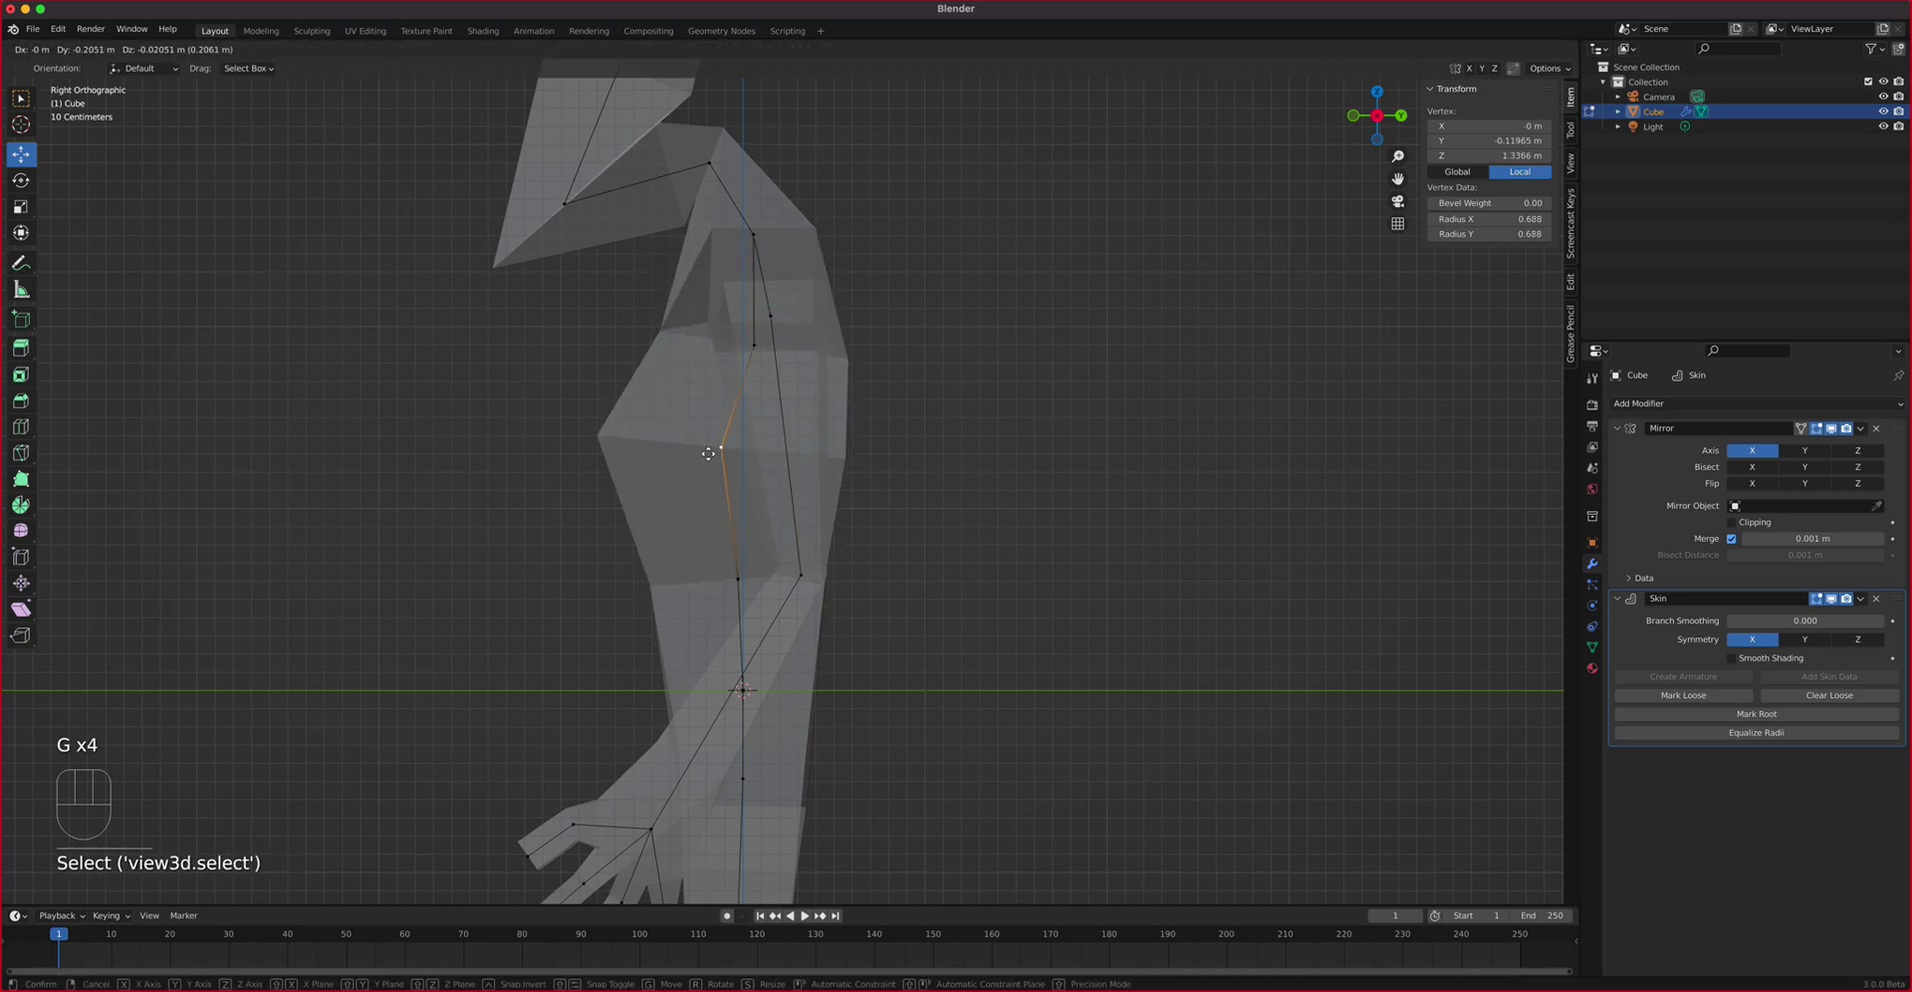
{"action": "left_click", "coordinate": [726, 445]}
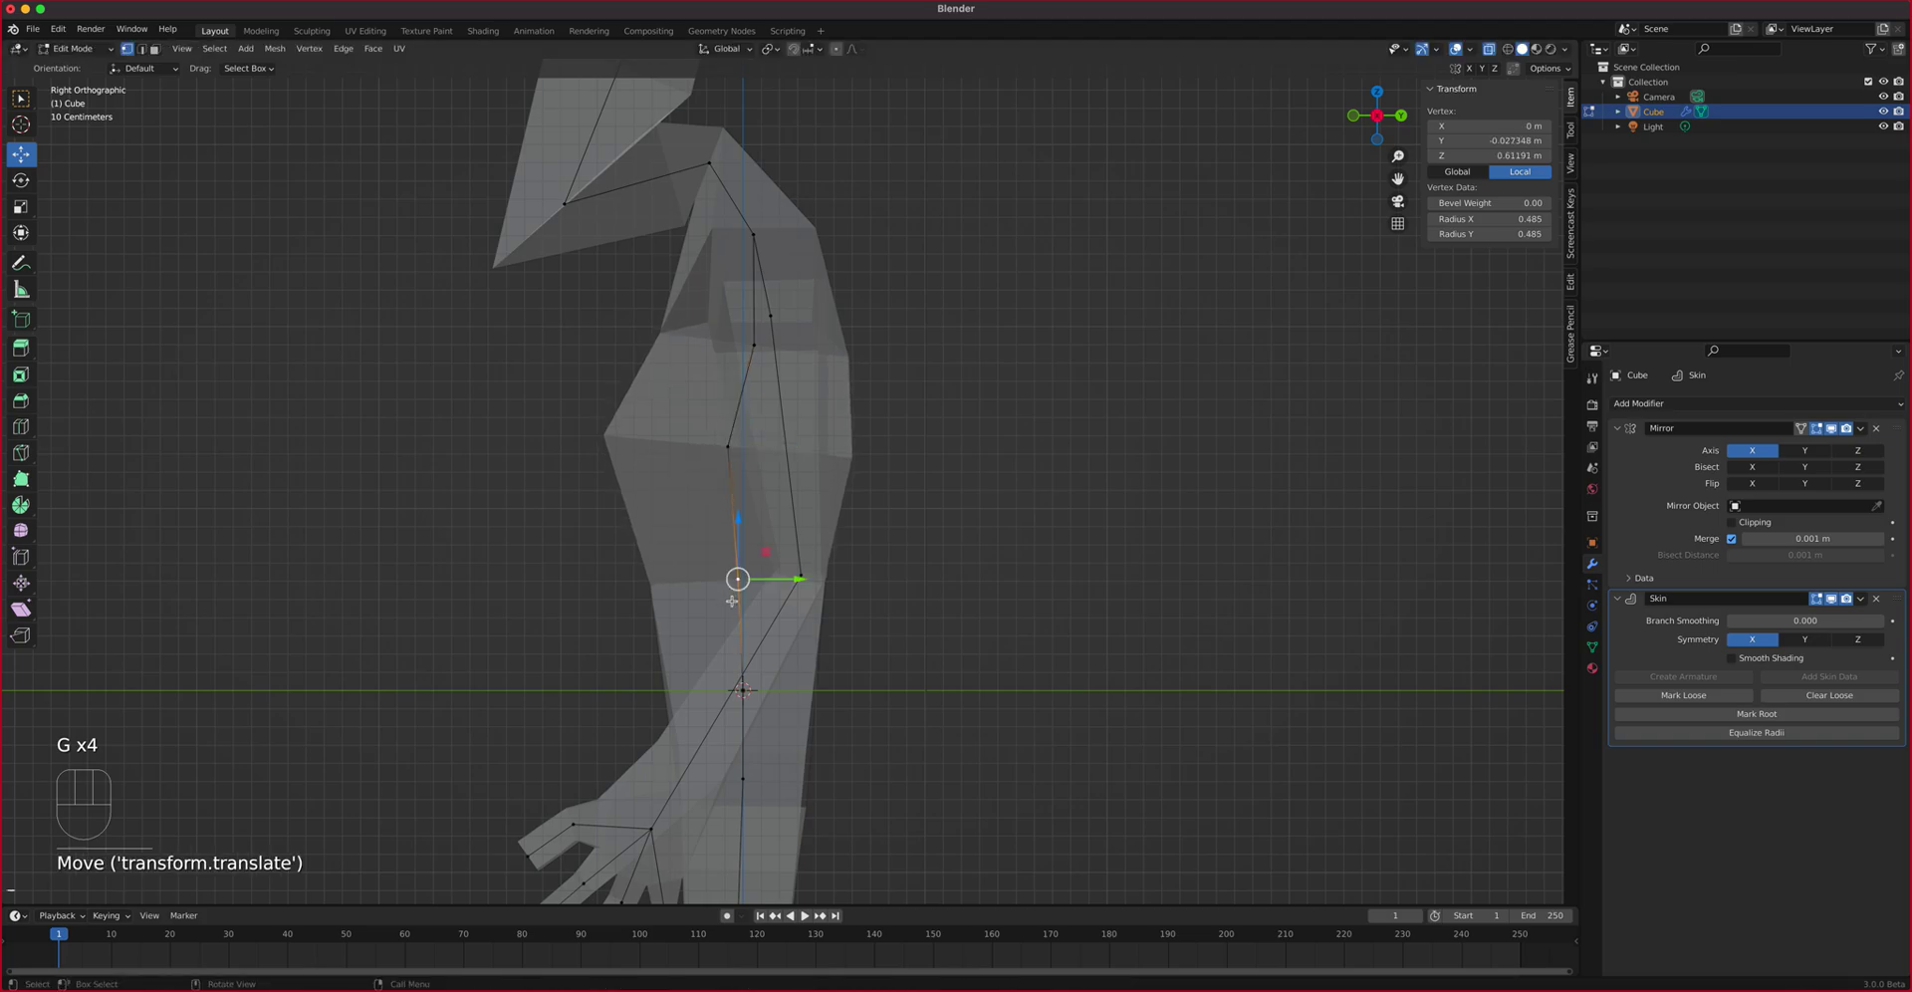
{"action": "left_click", "coordinate": [736, 574]}
{"action": "key", "text": "g"}
{"action": "left_click", "coordinate": [691, 747]}
{"action": "key", "text": "g"}
{"action": "left_click", "coordinate": [801, 644]}
Mark the pelvis vertex at the origin as the skin root
{"action": "left_click", "coordinate": [743, 697]}
{"action": "key", "text": "g"}
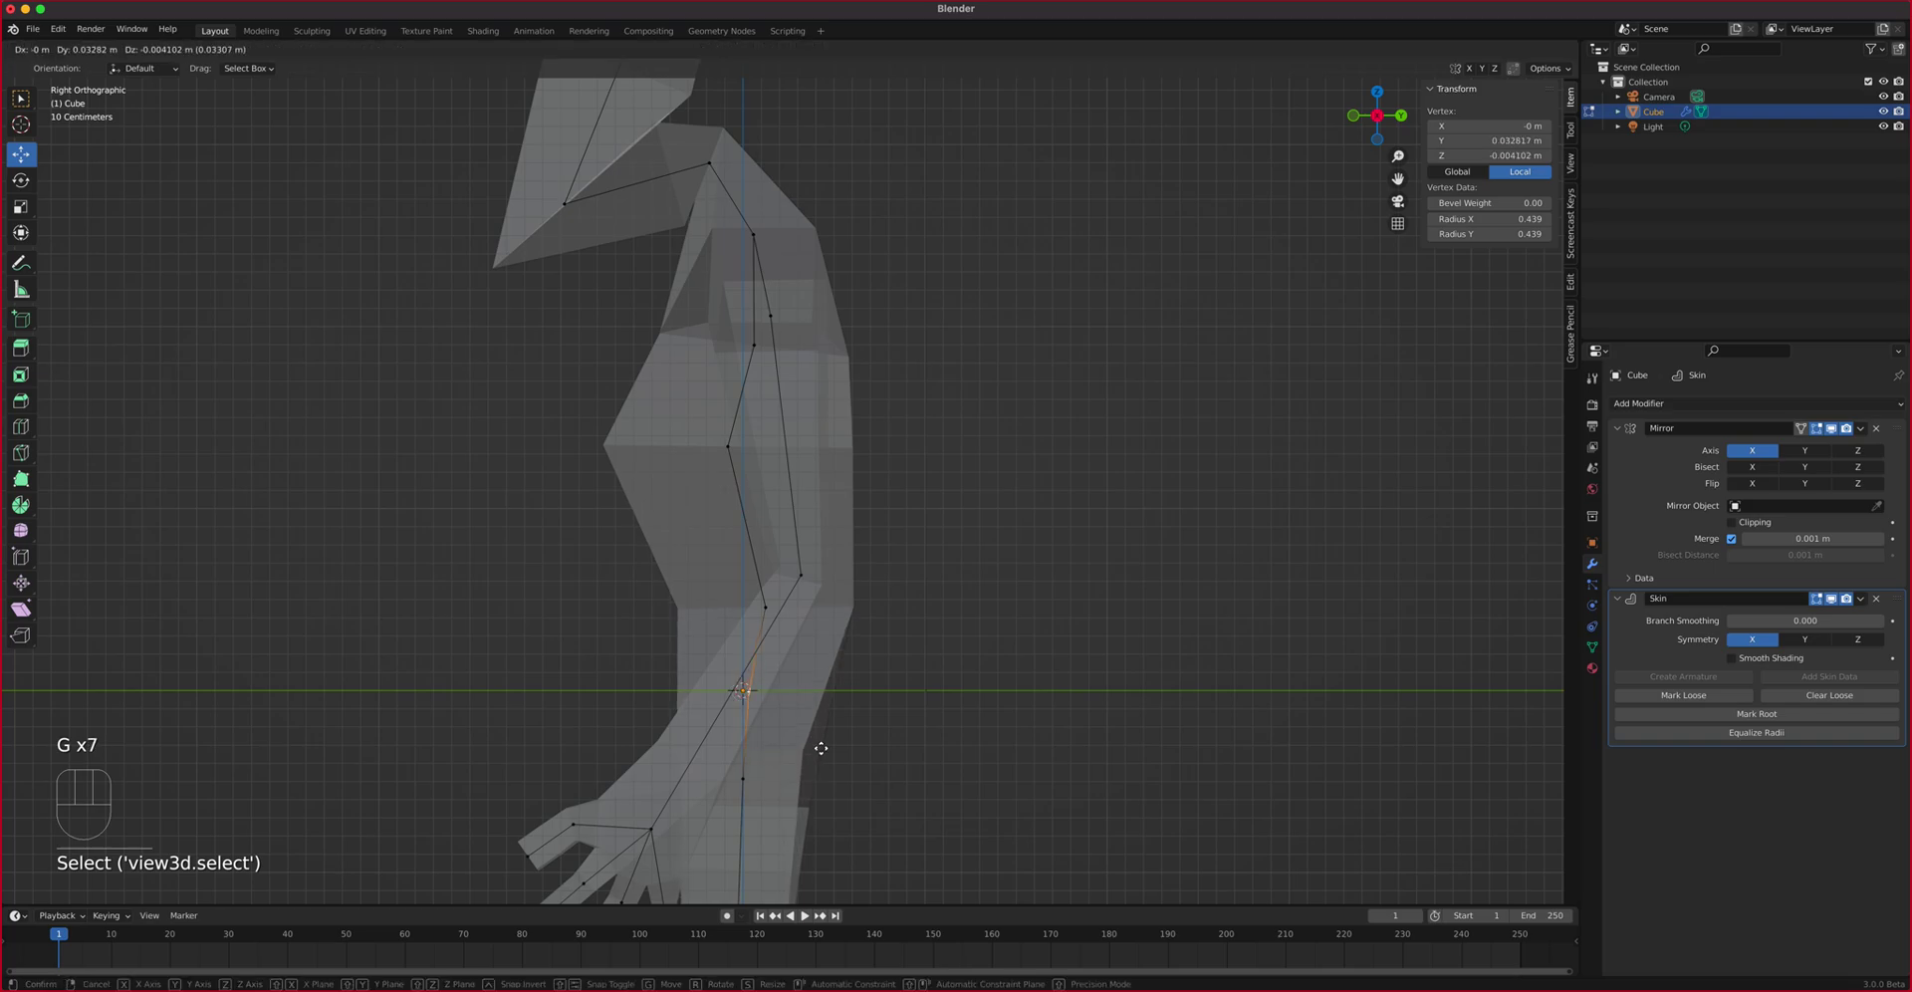
{"action": "right_click", "coordinate": [824, 751]}
{"action": "middle_click_drag", "start_coordinate": [823, 751], "coordinate": [750, 393]}
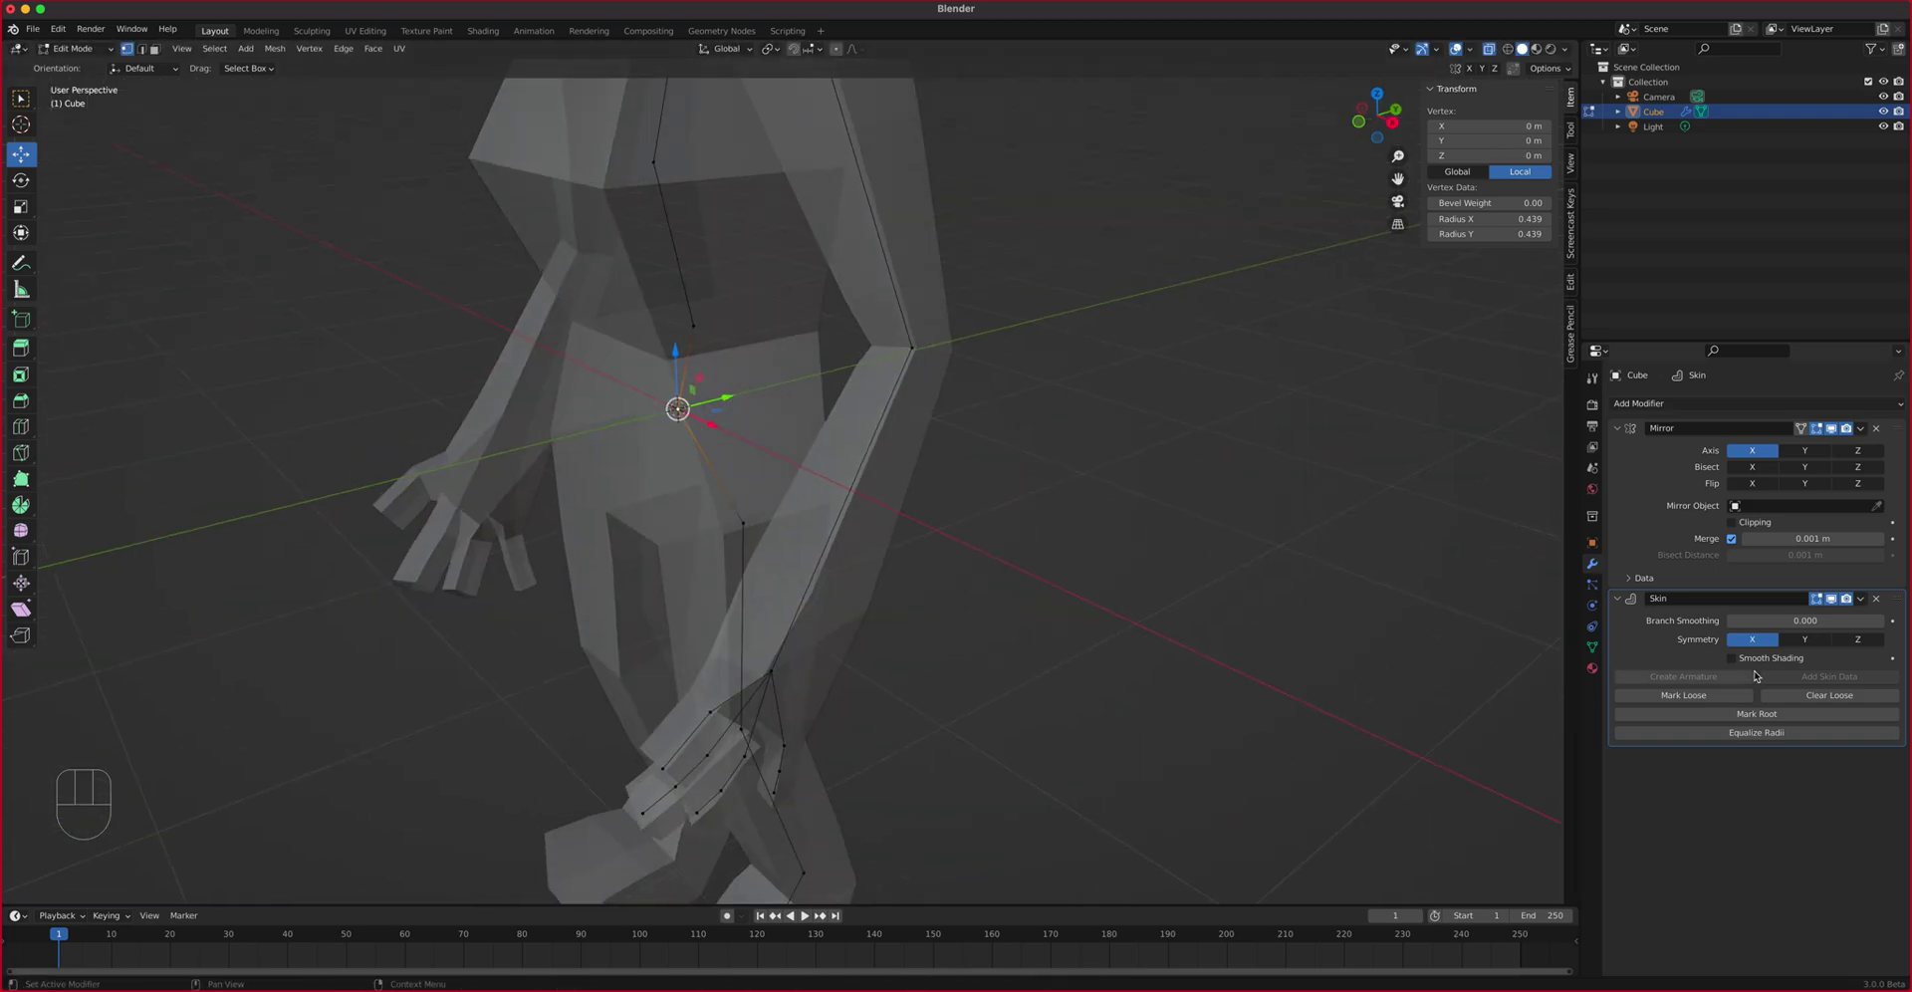
{"action": "left_click", "coordinate": [1757, 714]}
Switch to Object Mode, turn off X-ray and inspect the figure's body and shoulders
{"action": "middle_click_drag", "start_coordinate": [738, 400], "coordinate": [876, 393]}
{"action": "scroll", "coordinate": [804, 320], "scroll_direction": "down", "scroll_amount": 3}
{"action": "key", "text": "Tab"}
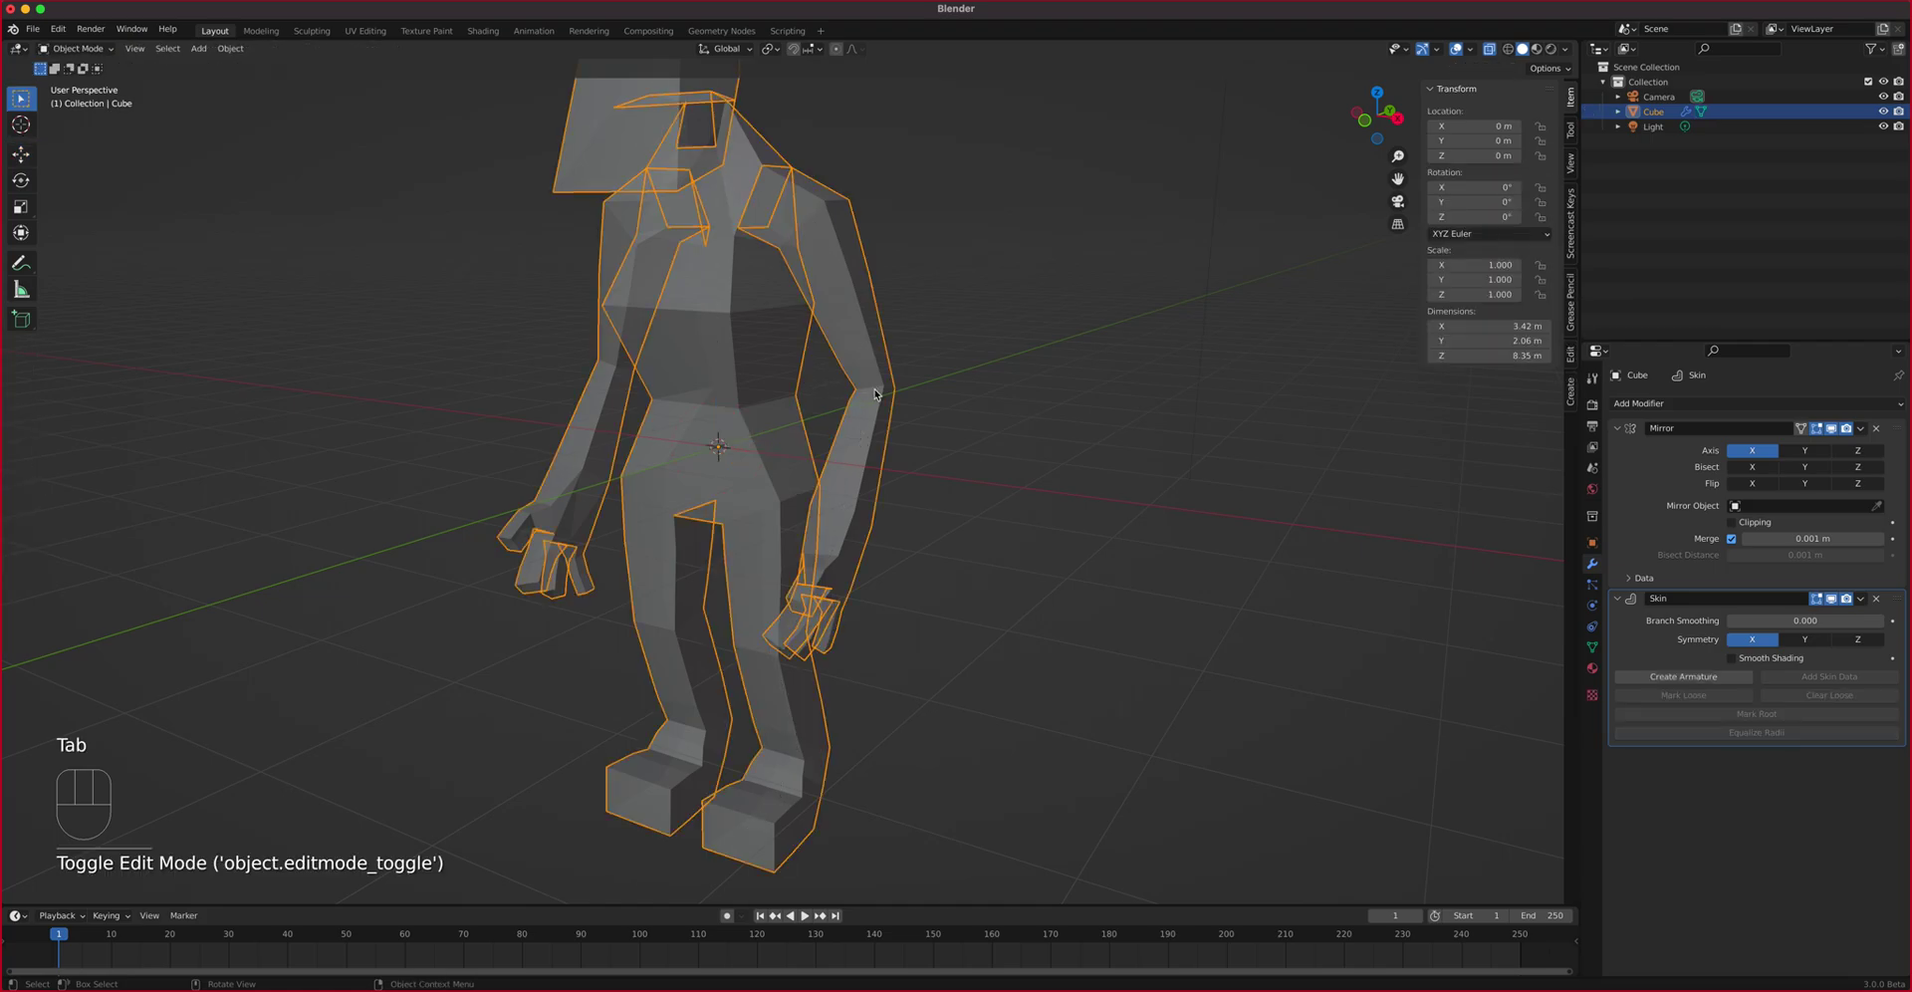
{"action": "left_click", "coordinate": [1491, 49]}
{"action": "middle_click_drag", "start_coordinate": [1156, 269], "coordinate": [1131, 410], "text": "shift"}
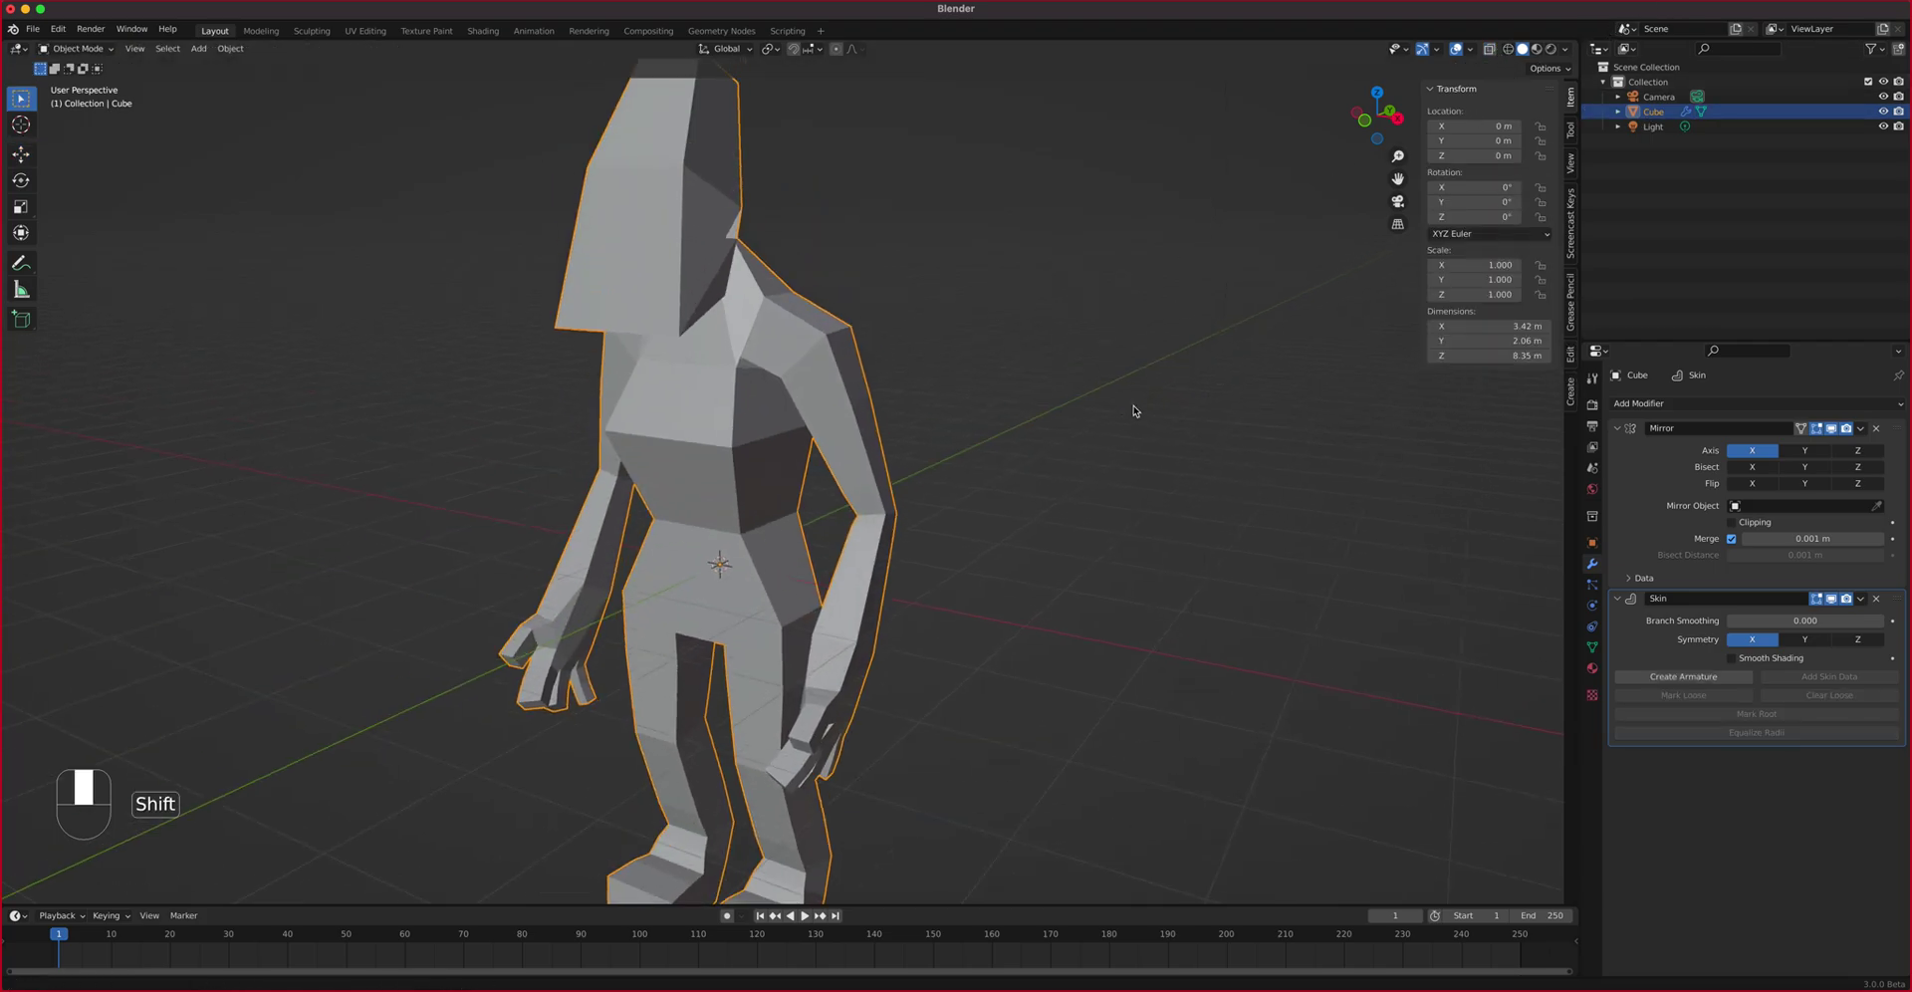
Add a Subdivision Surface modifier and set its viewport level to 2
{"action": "left_click", "coordinate": [1683, 404]}
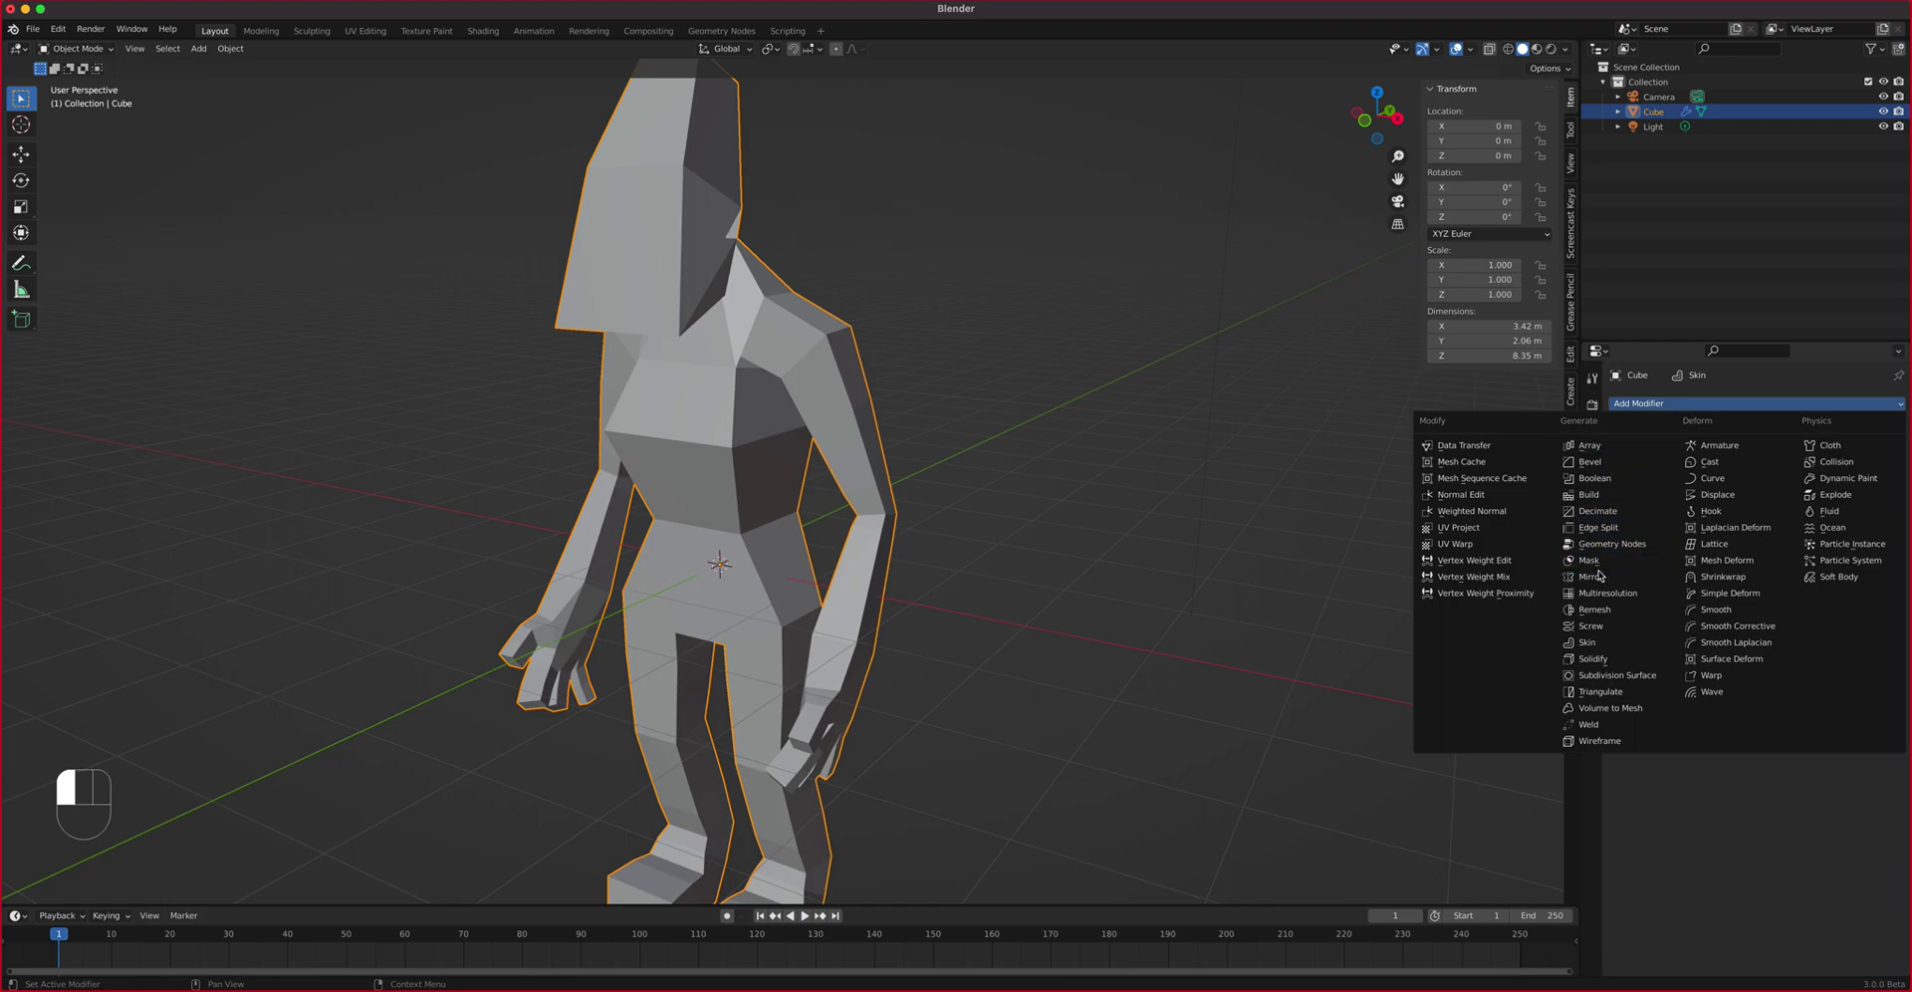
{"action": "left_click", "coordinate": [1615, 676]}
{"action": "middle_click_drag", "start_coordinate": [964, 445], "coordinate": [977, 503], "text": "shift"}
{"action": "left_click", "coordinate": [1877, 799]}
{"action": "middle_click_drag", "start_coordinate": [1056, 414], "coordinate": [929, 333]}
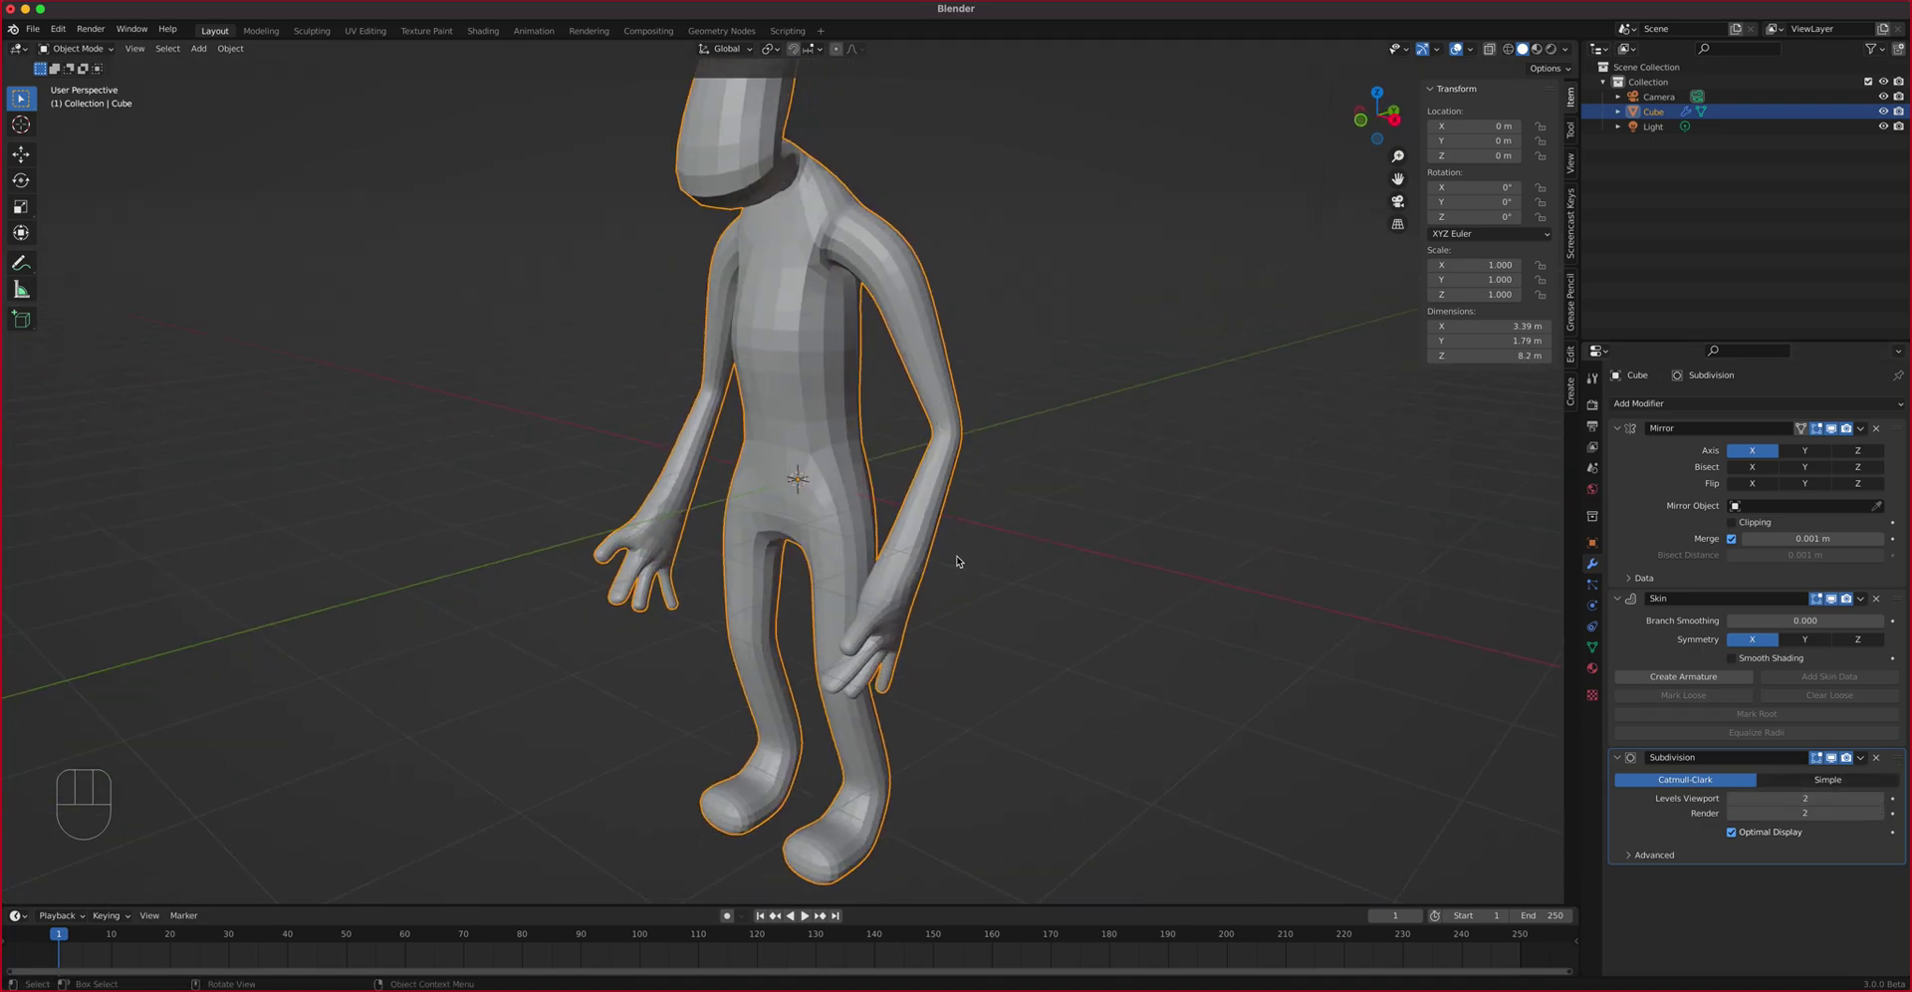
In Edit Mode with X-ray on, box-select the arm and hand vertices and move them upward
{"action": "key", "text": "Tab"}
{"action": "key", "text": "Tab"}
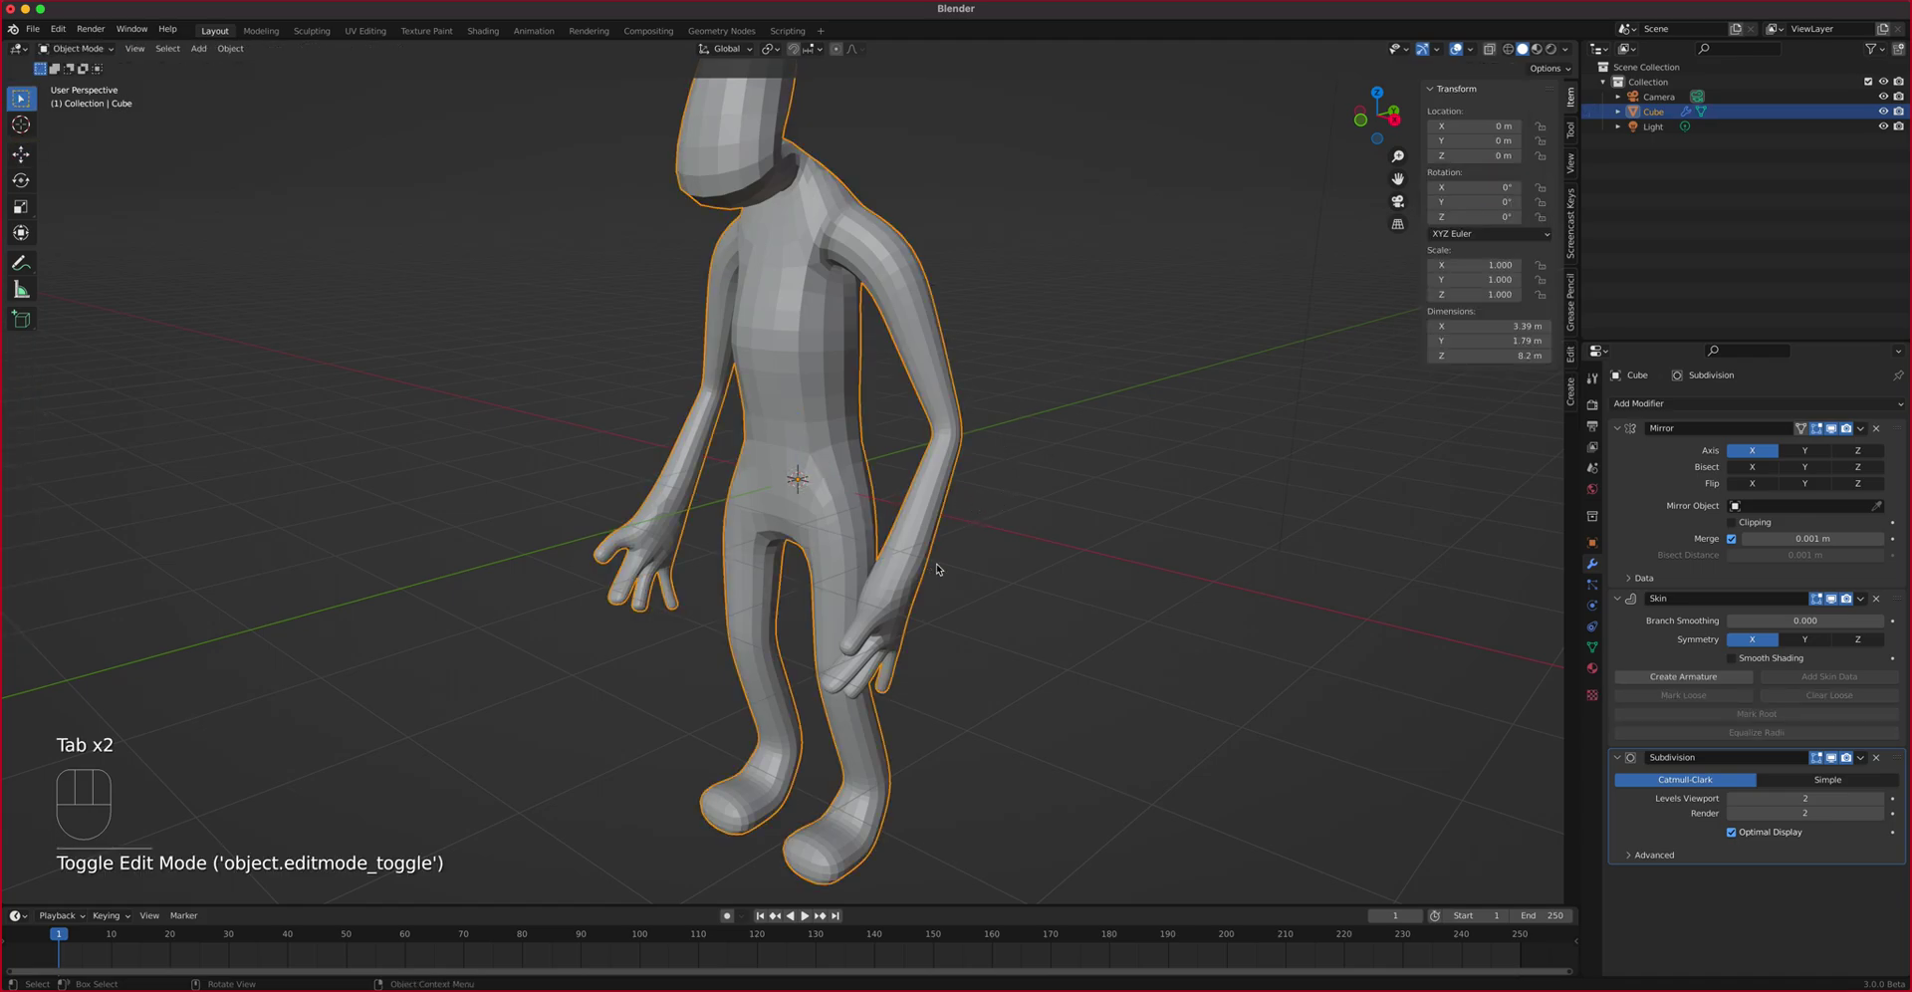
{"action": "left_click", "coordinate": [1489, 49]}
{"action": "middle_click_drag", "start_coordinate": [1116, 468], "coordinate": [1027, 565]}
{"action": "key", "text": "Tab"}
{"action": "left_click_drag", "start_coordinate": [1016, 720], "coordinate": [896, 230]}
{"action": "mouse_move", "coordinate": [959, 507]}
{"action": "left_mouse_down"}
{"action": "mouse_move", "coordinate": [942, 468]}
{"action": "mouse_move", "coordinate": [954, 505]}
{"action": "left_mouse_up"}
{"action": "left_click_drag", "start_coordinate": [1067, 705], "coordinate": [899, 343]}
{"action": "left_click_drag", "start_coordinate": [954, 507], "coordinate": [956, 467]}
{"action": "left_click_drag", "start_coordinate": [1014, 532], "coordinate": [1040, 518]}
Move the elbow vertex inward toward the body and lower the shoulder vertex about 0.13 m
{"action": "left_click", "coordinate": [989, 350]}
{"action": "left_click", "coordinate": [989, 350]}
{"action": "left_click_drag", "start_coordinate": [1046, 351], "coordinate": [1019, 350]}
{"action": "left_click", "coordinate": [900, 237]}
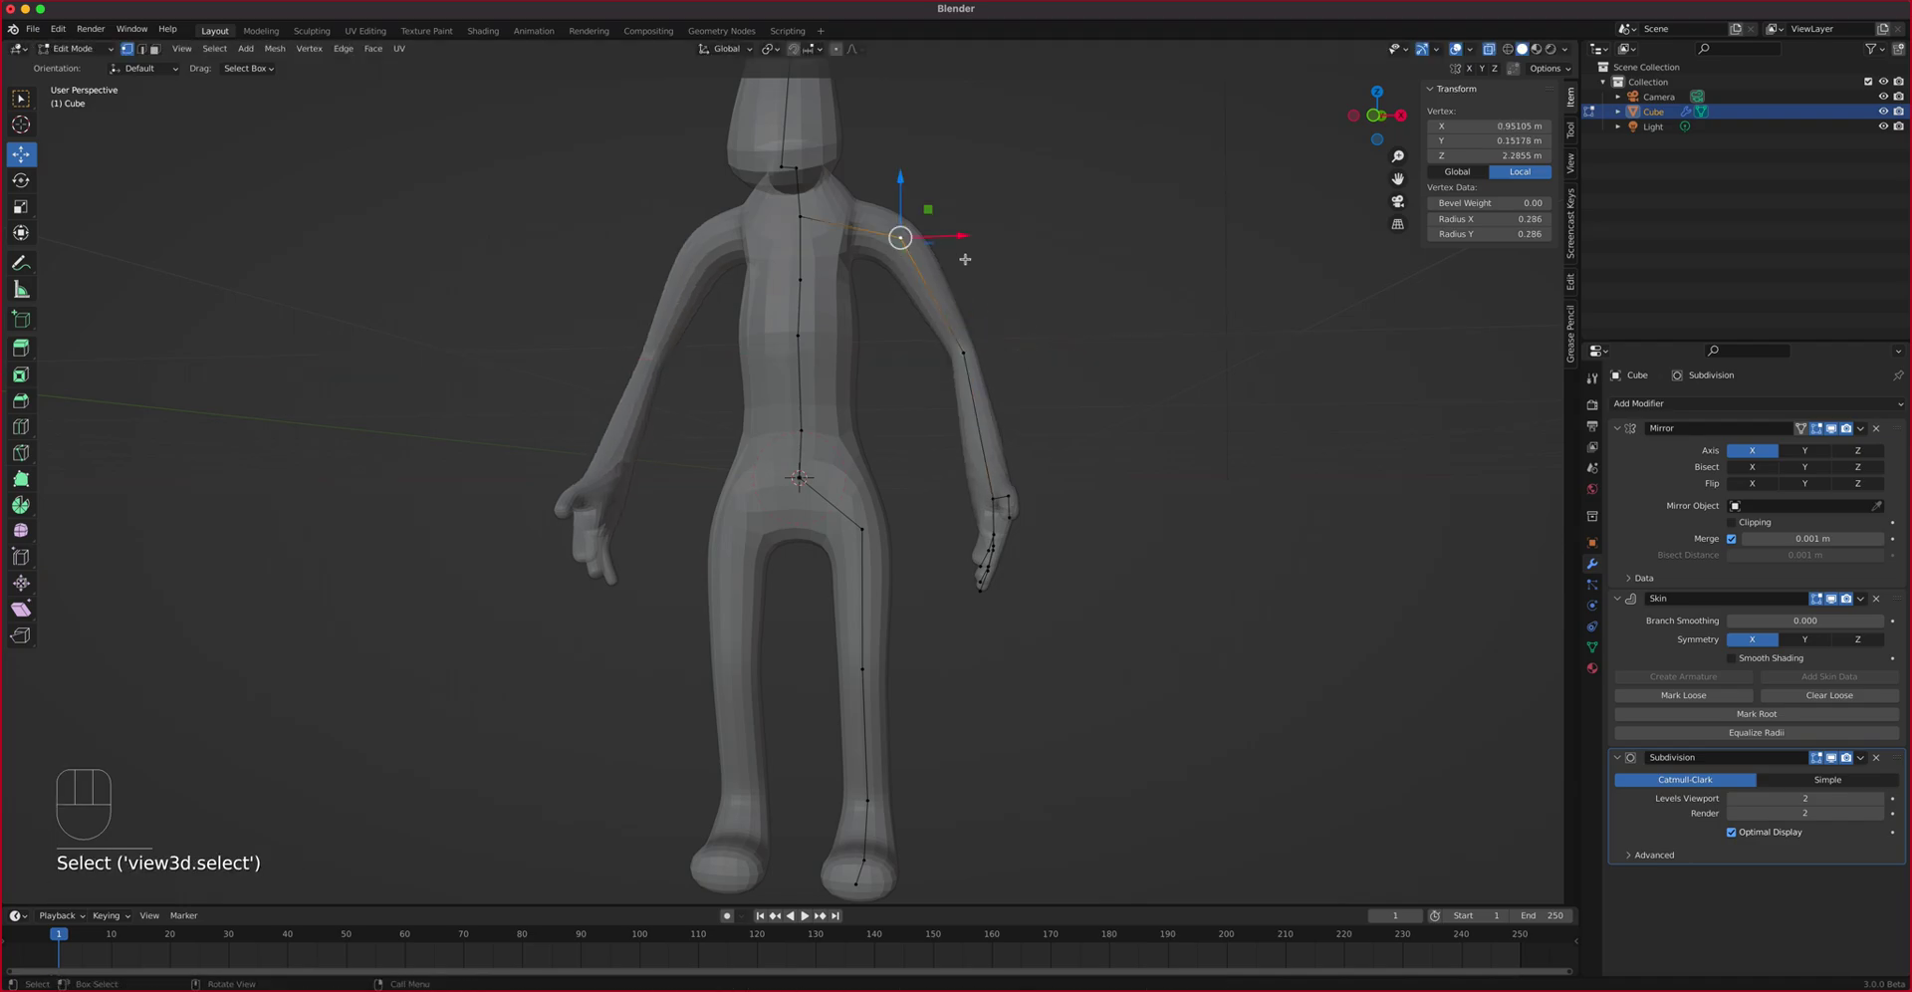
{"action": "key", "text": "g"}
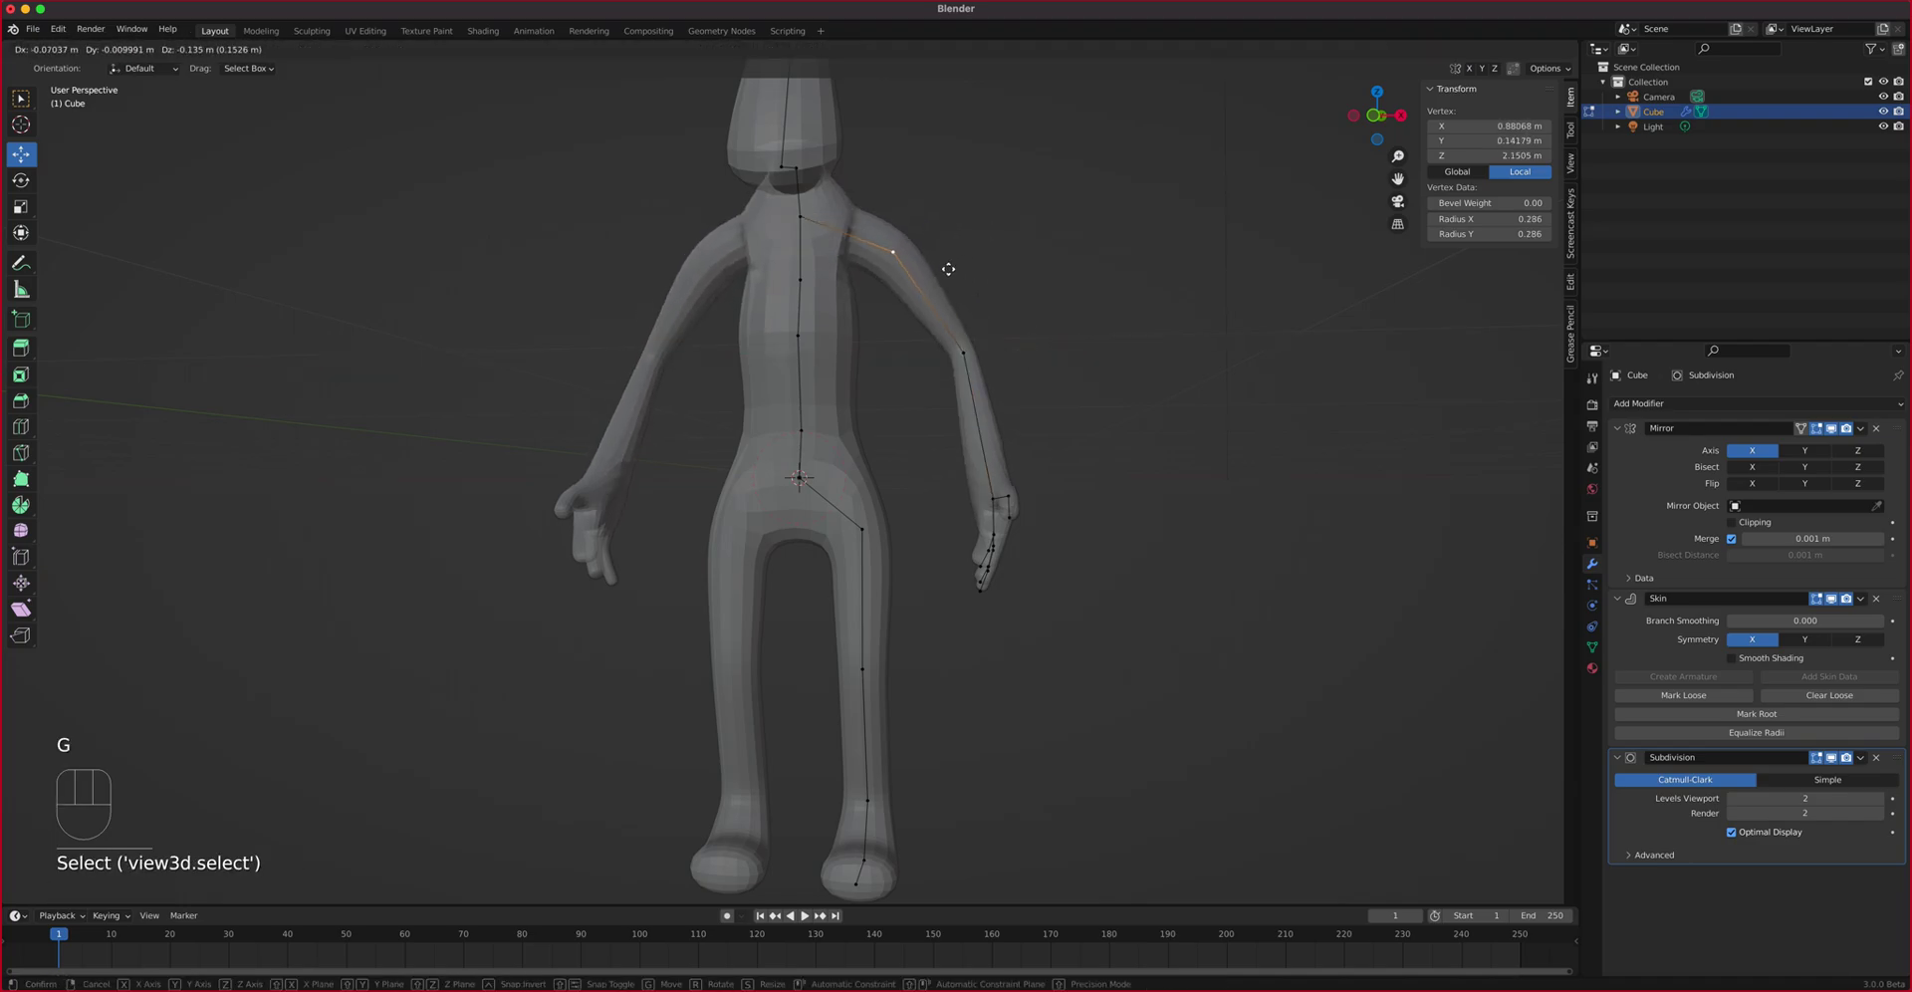
{"action": "left_click", "coordinate": [956, 269]}
Move the mid-torso vertex slightly toward positive Y along the spine's side profile
{"action": "middle_click_drag", "start_coordinate": [842, 372], "coordinate": [733, 375]}
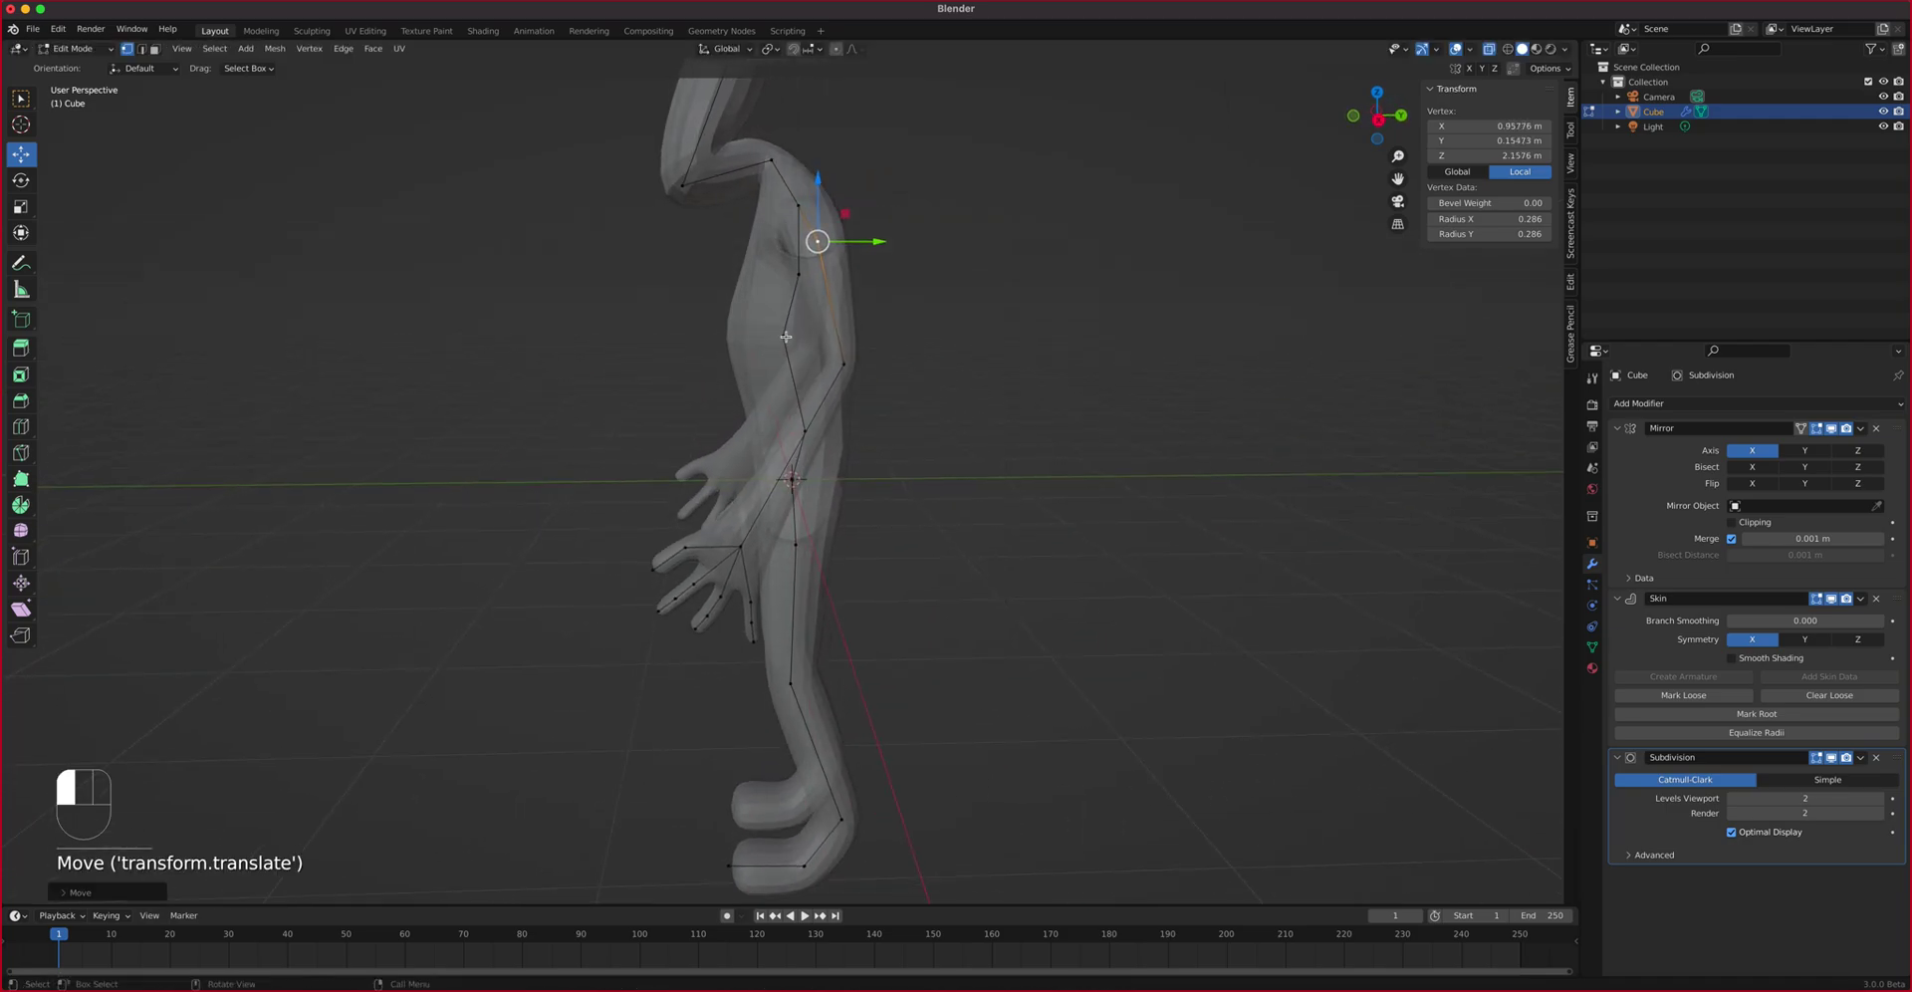
{"action": "left_click", "coordinate": [789, 337]}
{"action": "key", "text": "g"}
{"action": "right_click", "coordinate": [782, 336]}
{"action": "left_click_drag", "start_coordinate": [854, 335], "coordinate": [876, 336]}
Lower the head's top vertex about 0.44 m along Z
{"action": "middle_click_drag", "start_coordinate": [773, 168], "coordinate": [754, 360]}
{"action": "left_click", "coordinate": [738, 387]}
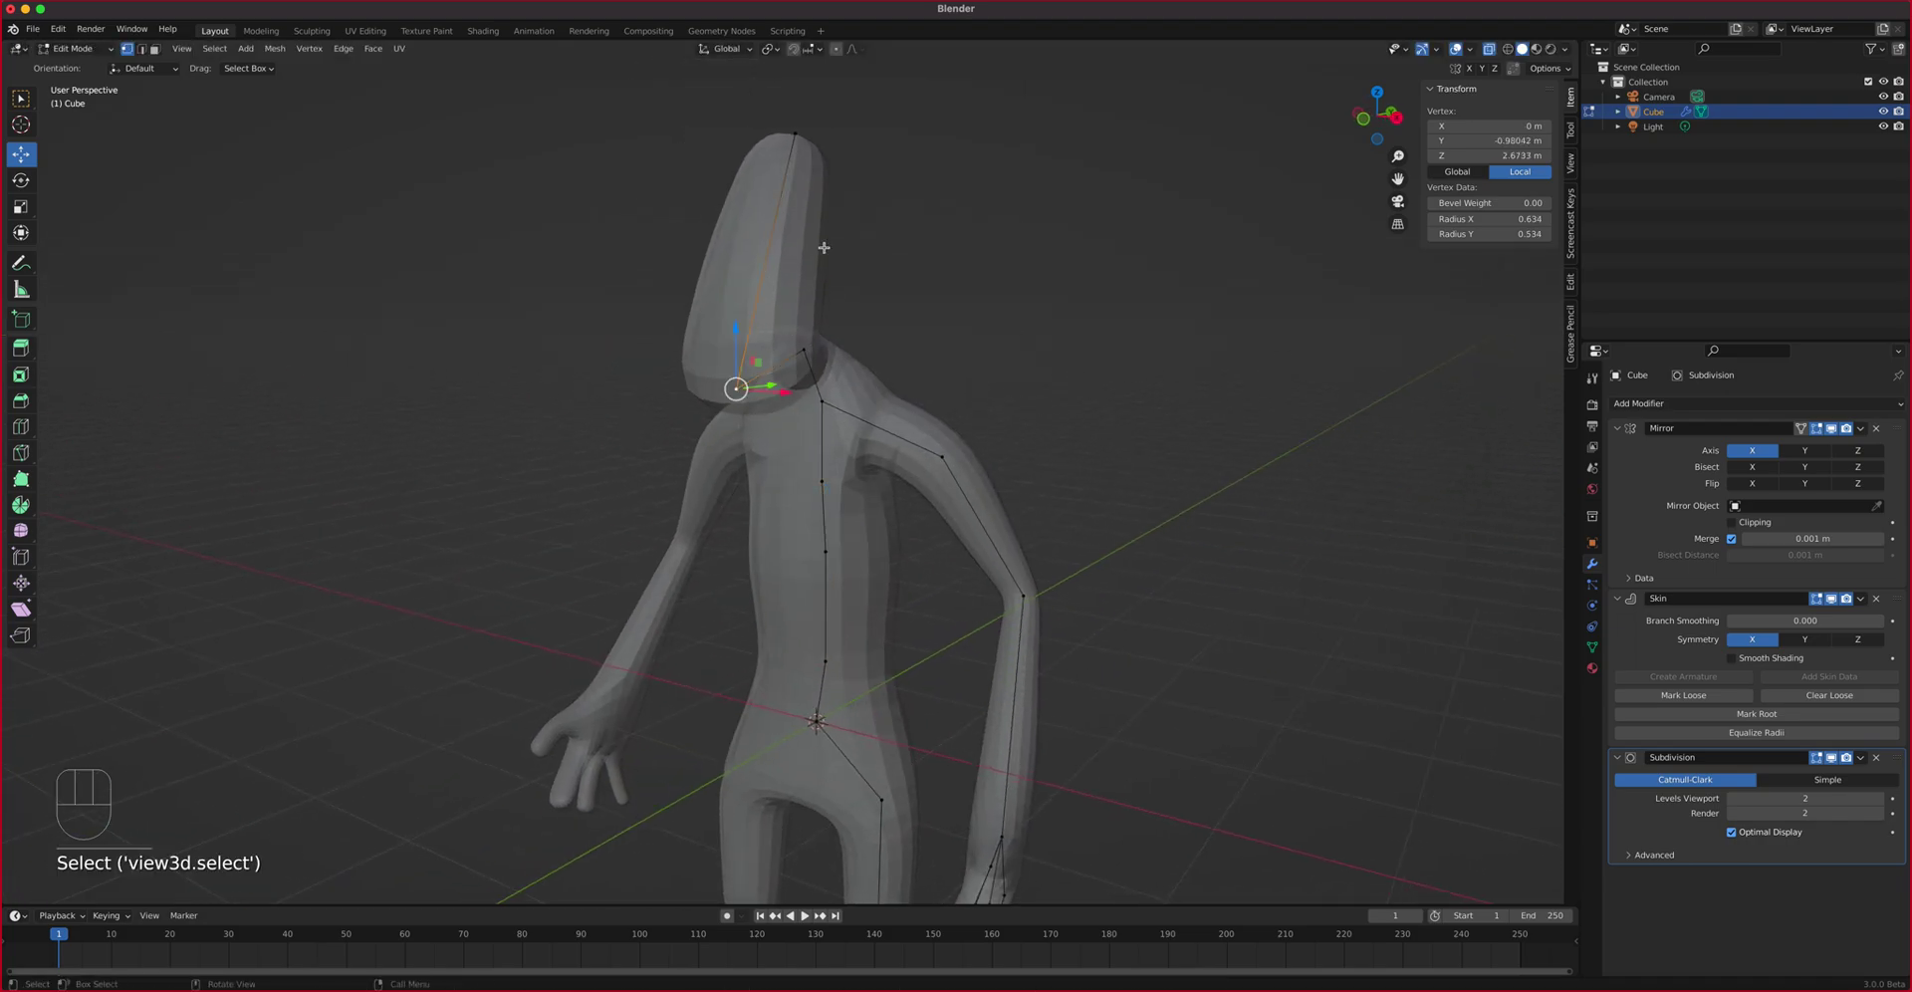
{"action": "middle_click_drag", "start_coordinate": [792, 112], "coordinate": [778, 171], "text": "shift"}
{"action": "key", "text": "g"}
{"action": "key", "text": "z"}
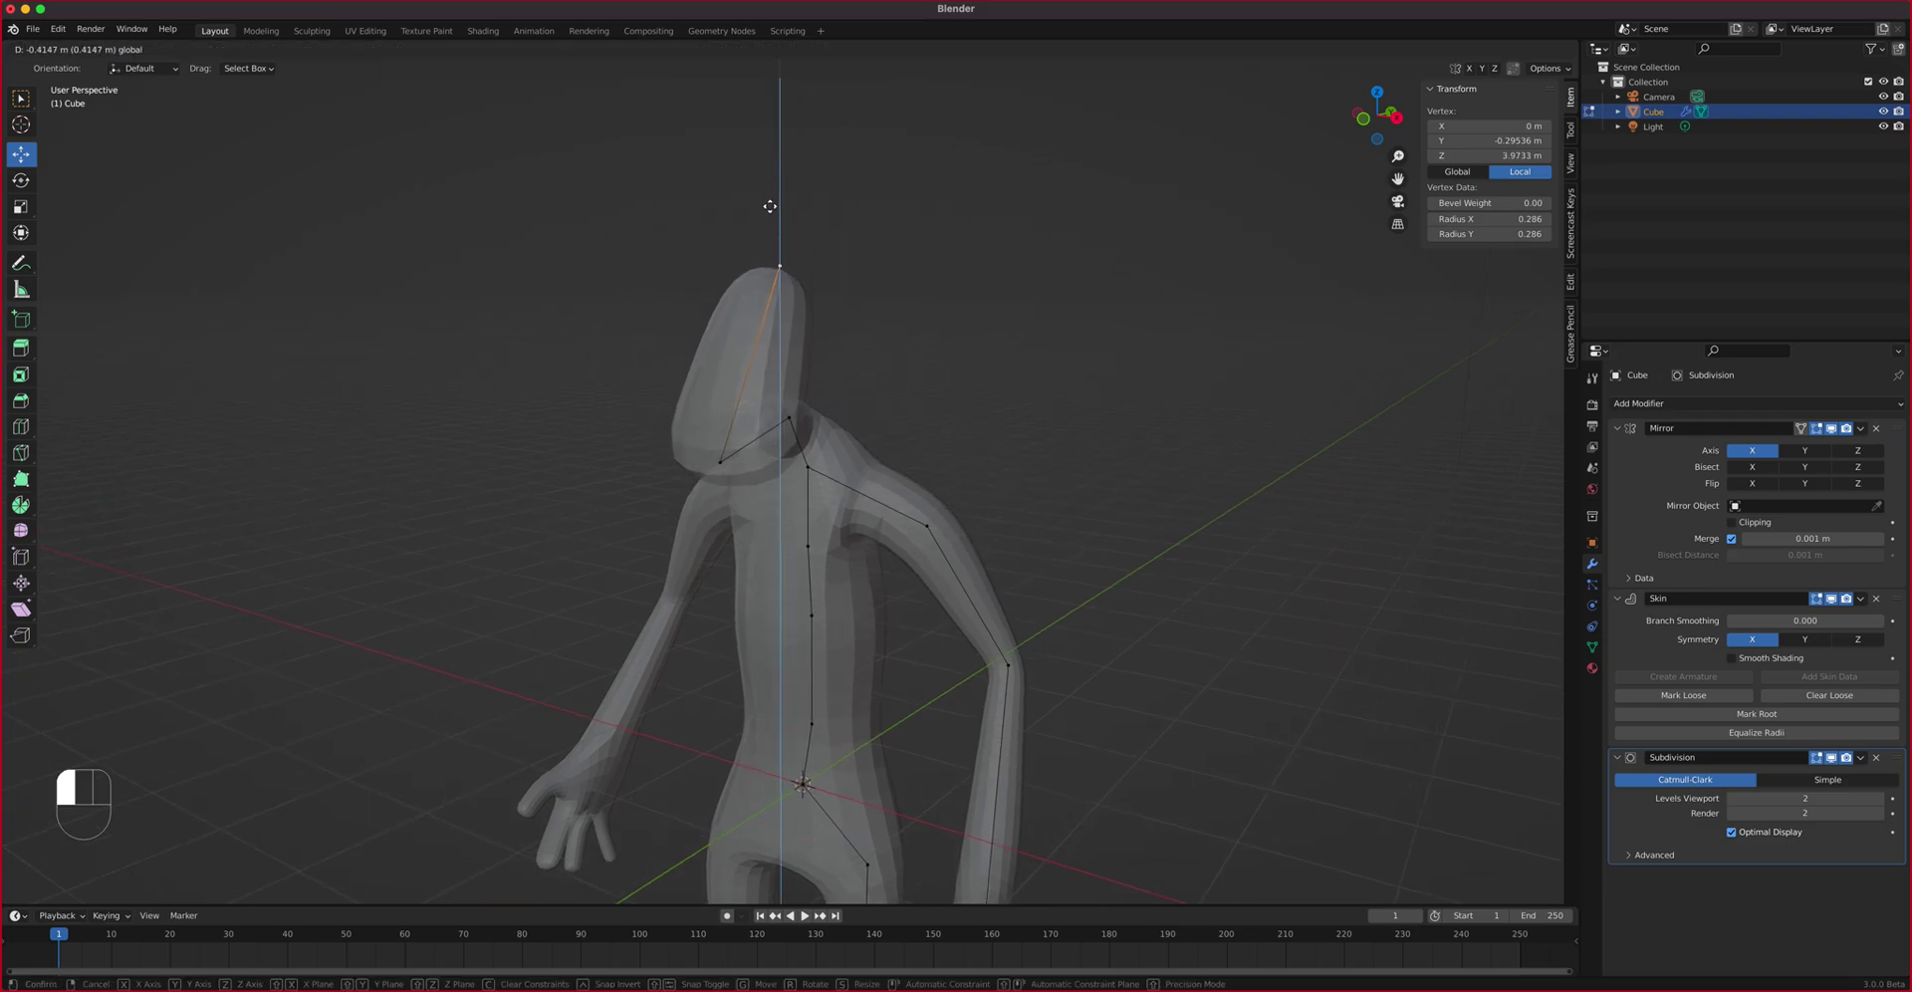
{"action": "left_click", "coordinate": [770, 206]}
Move the head's lower vertex about 0.33 m toward positive Y and its top vertex about 0.19 m toward negative Y
{"action": "left_click", "coordinate": [745, 450]}
{"action": "middle_click_drag", "start_coordinate": [745, 450], "coordinate": [667, 450]}
{"action": "left_click_drag", "start_coordinate": [669, 439], "coordinate": [715, 429]}
{"action": "left_click", "coordinate": [697, 267]}
{"action": "left_click_drag", "start_coordinate": [769, 264], "coordinate": [742, 269]}
Shrink the skin radius of the neck vertex to about 0.120
{"action": "middle_click_drag", "start_coordinate": [742, 268], "coordinate": [817, 309]}
{"action": "middle_click_drag", "start_coordinate": [816, 319], "coordinate": [777, 379]}
{"action": "left_click", "coordinate": [719, 404]}
{"action": "key", "text": "ctrl+a"}
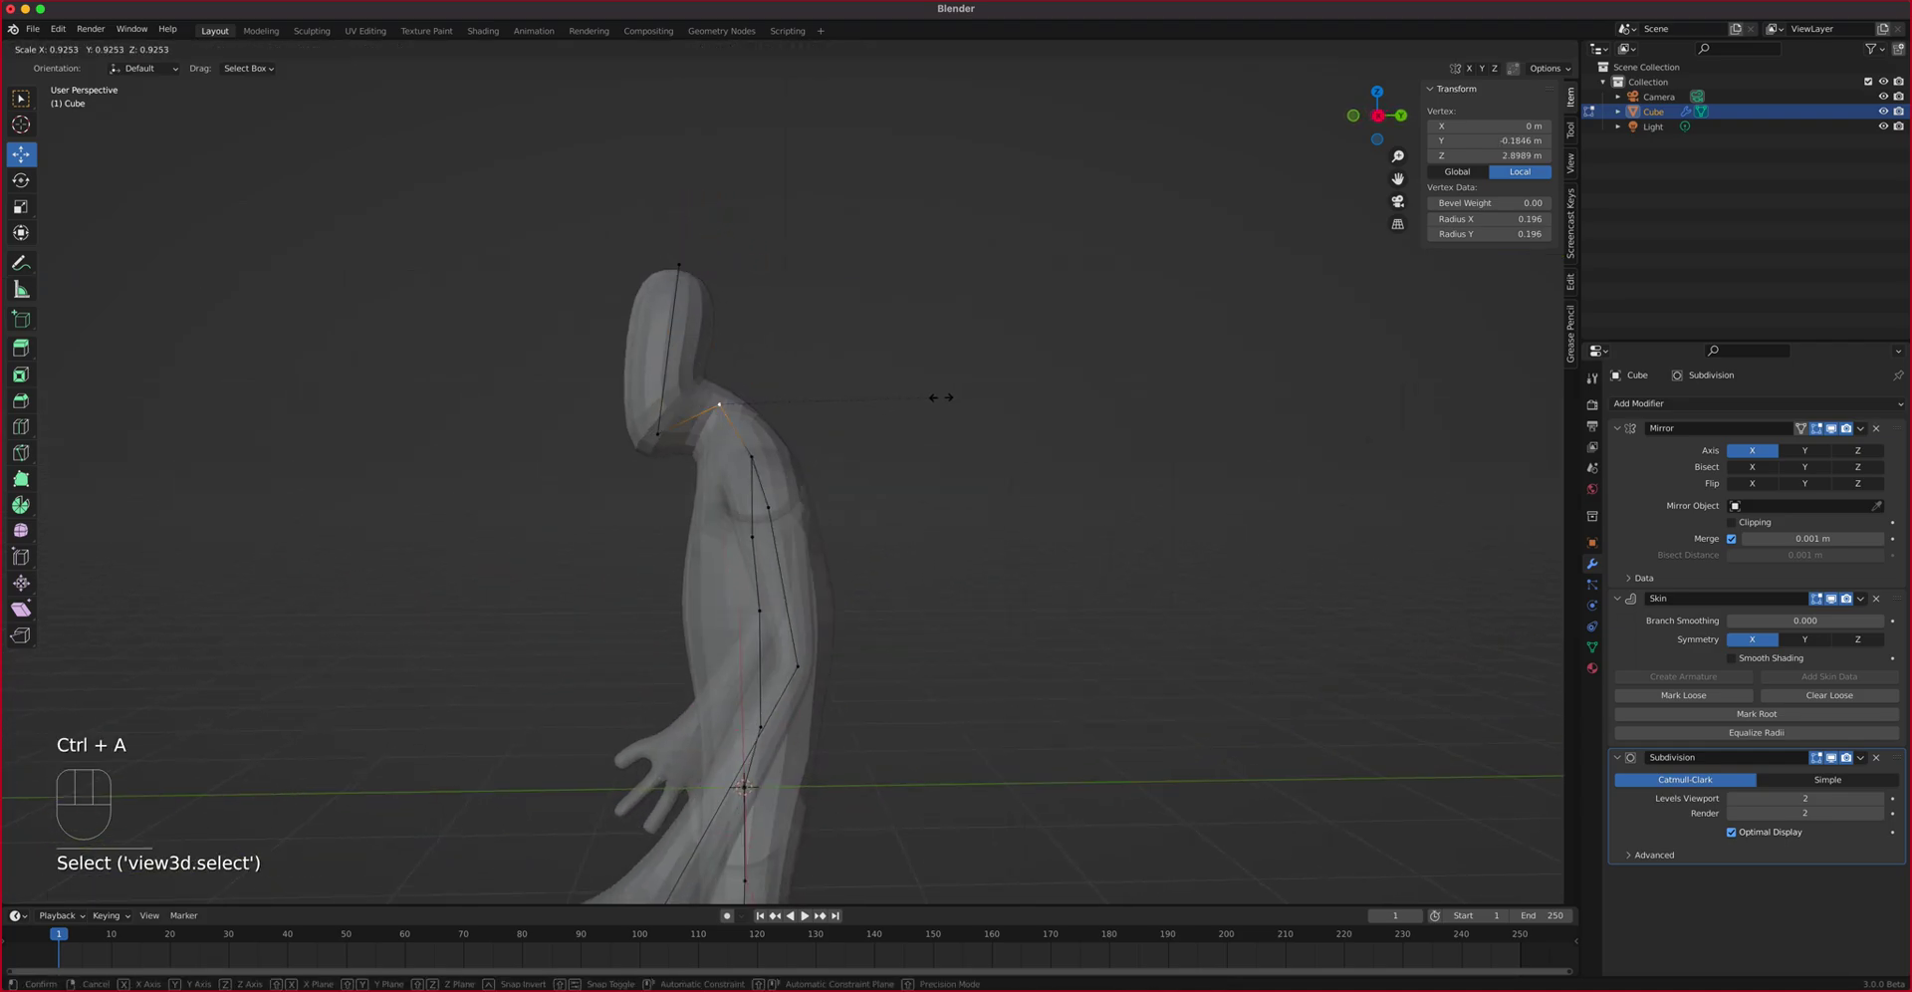
{"action": "left_click", "coordinate": [857, 406]}
{"action": "middle_click_drag", "start_coordinate": [853, 406], "coordinate": [737, 443]}
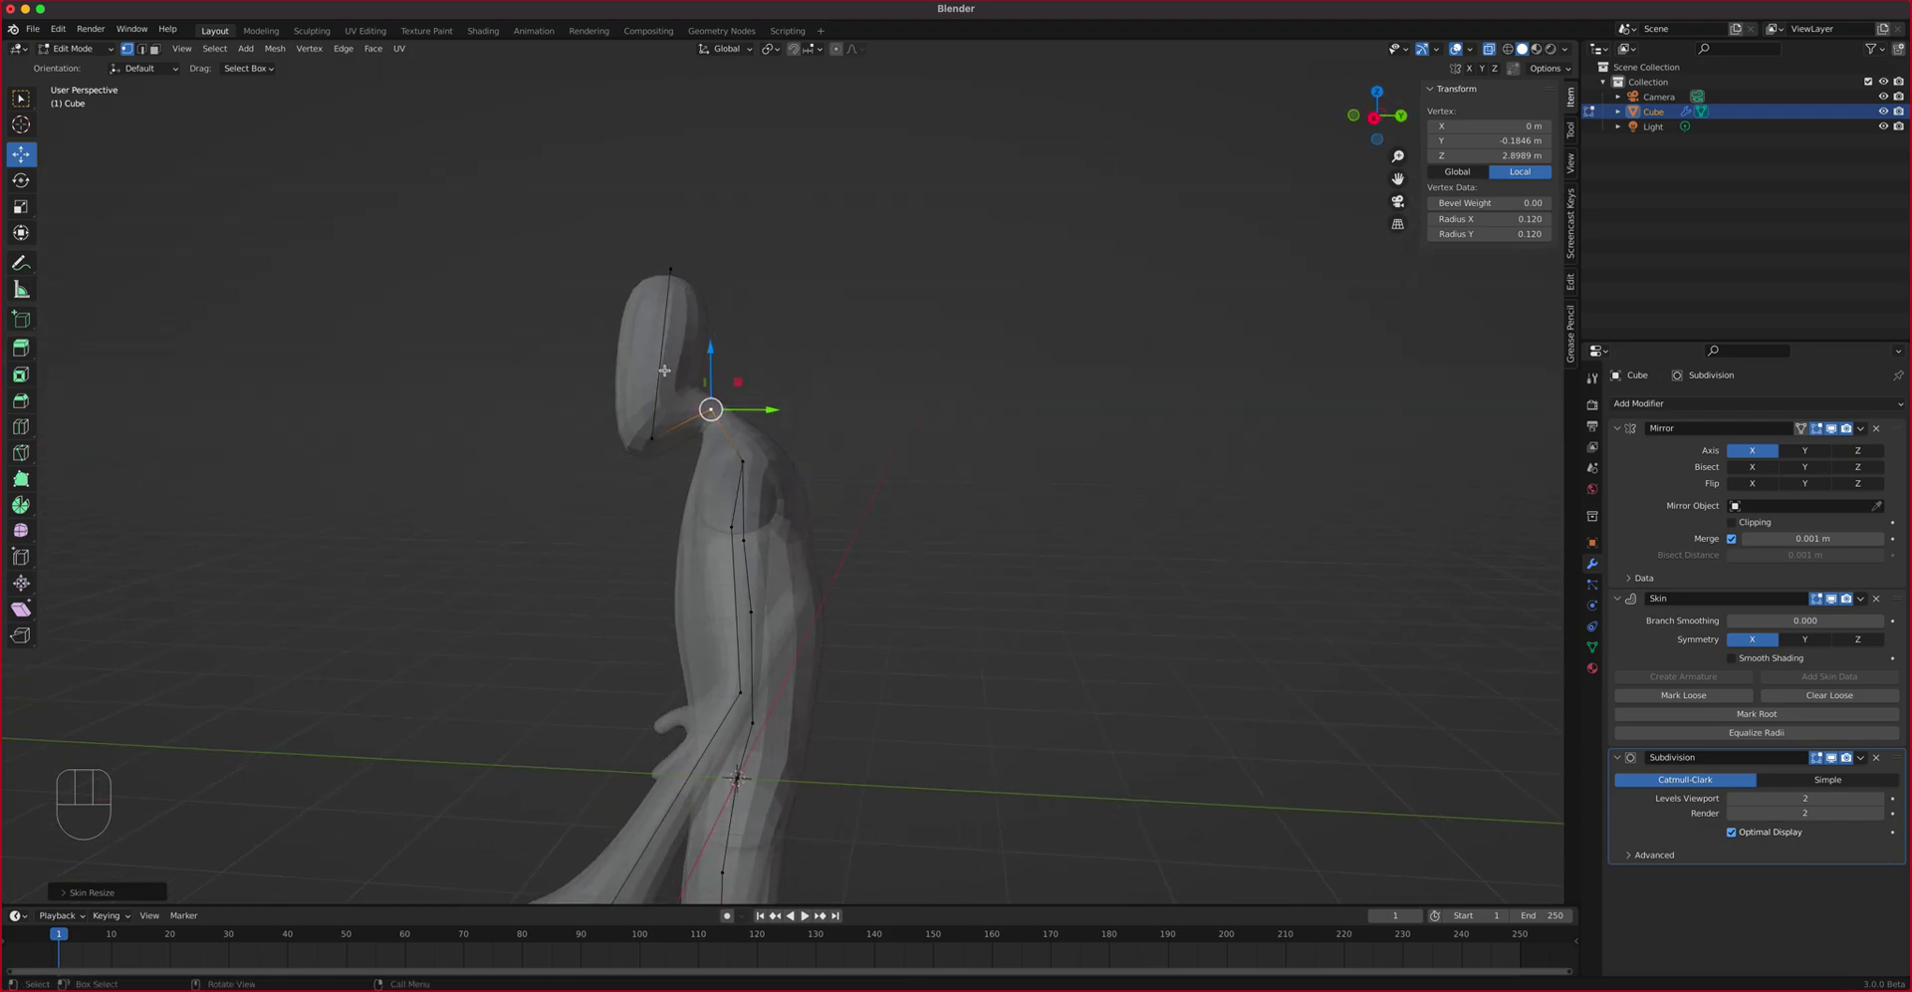
Lower the head's top vertex about 0.71 m and extrude a new vertex from it about 0.73 m up along Z
{"action": "left_click", "coordinate": [671, 267]}
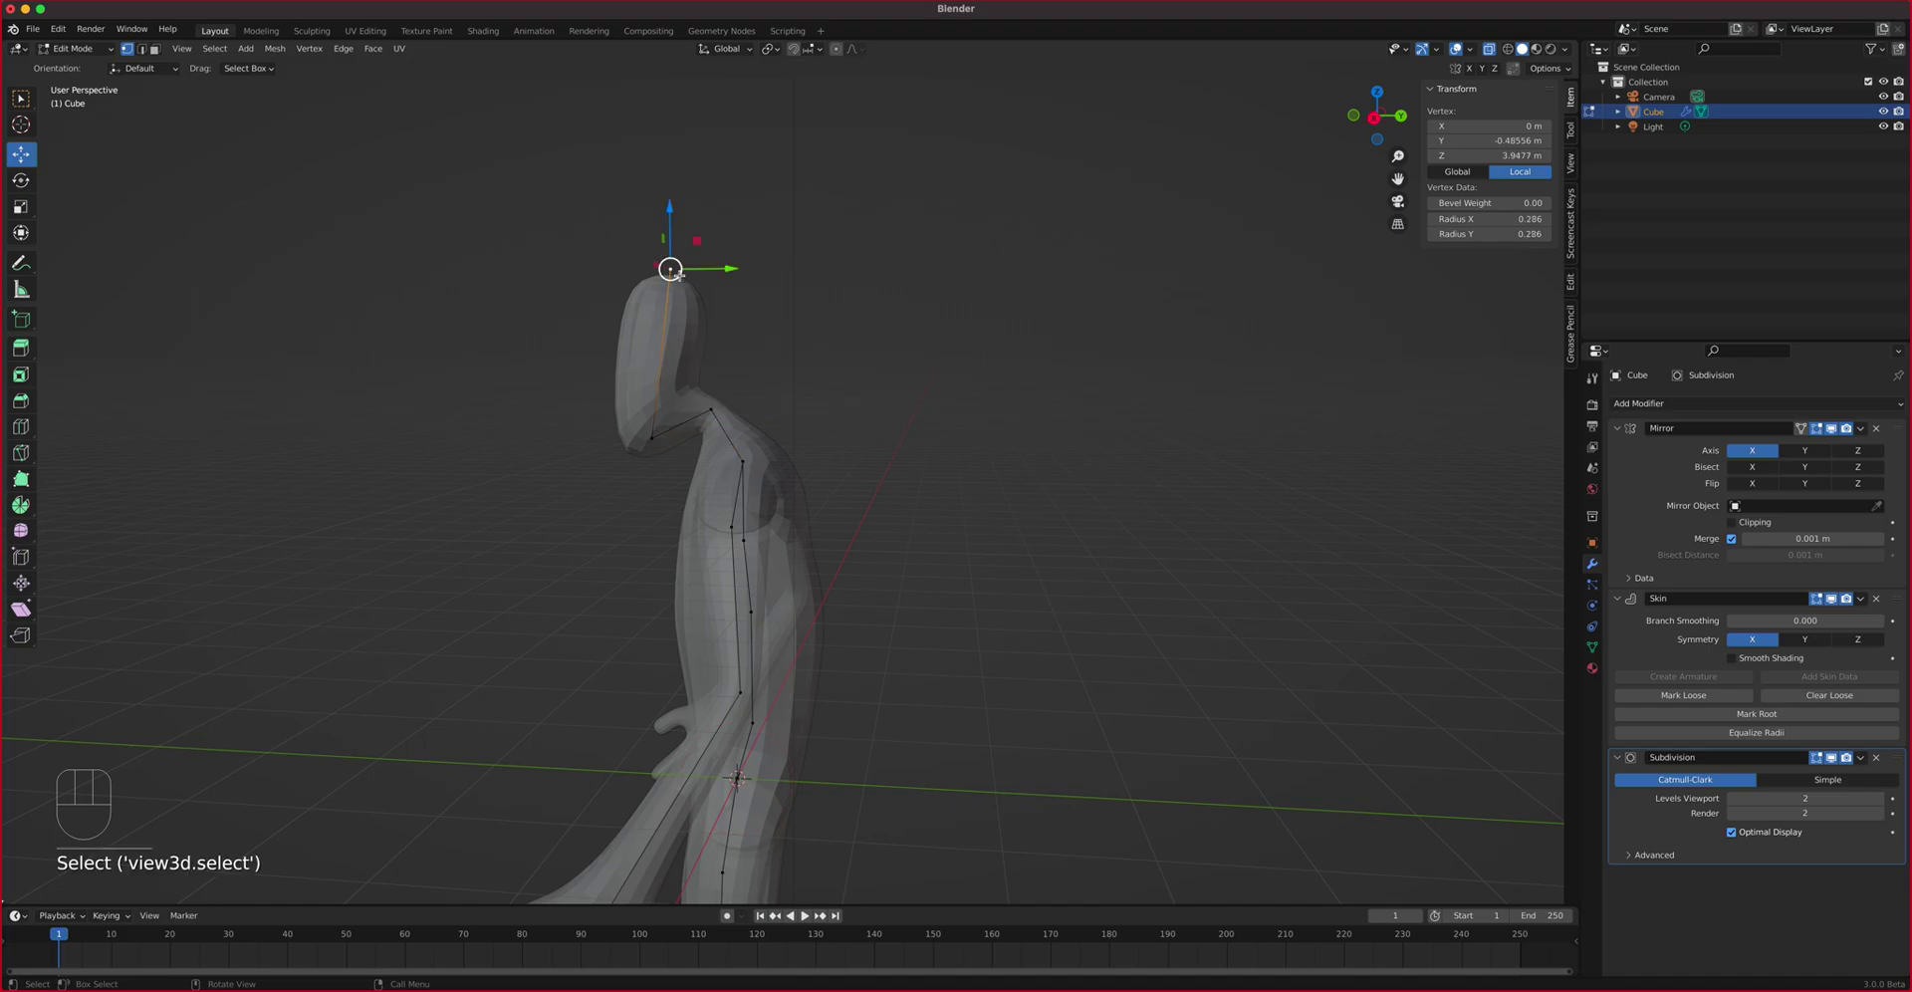
{"action": "left_click_drag", "start_coordinate": [671, 215], "coordinate": [659, 307]}
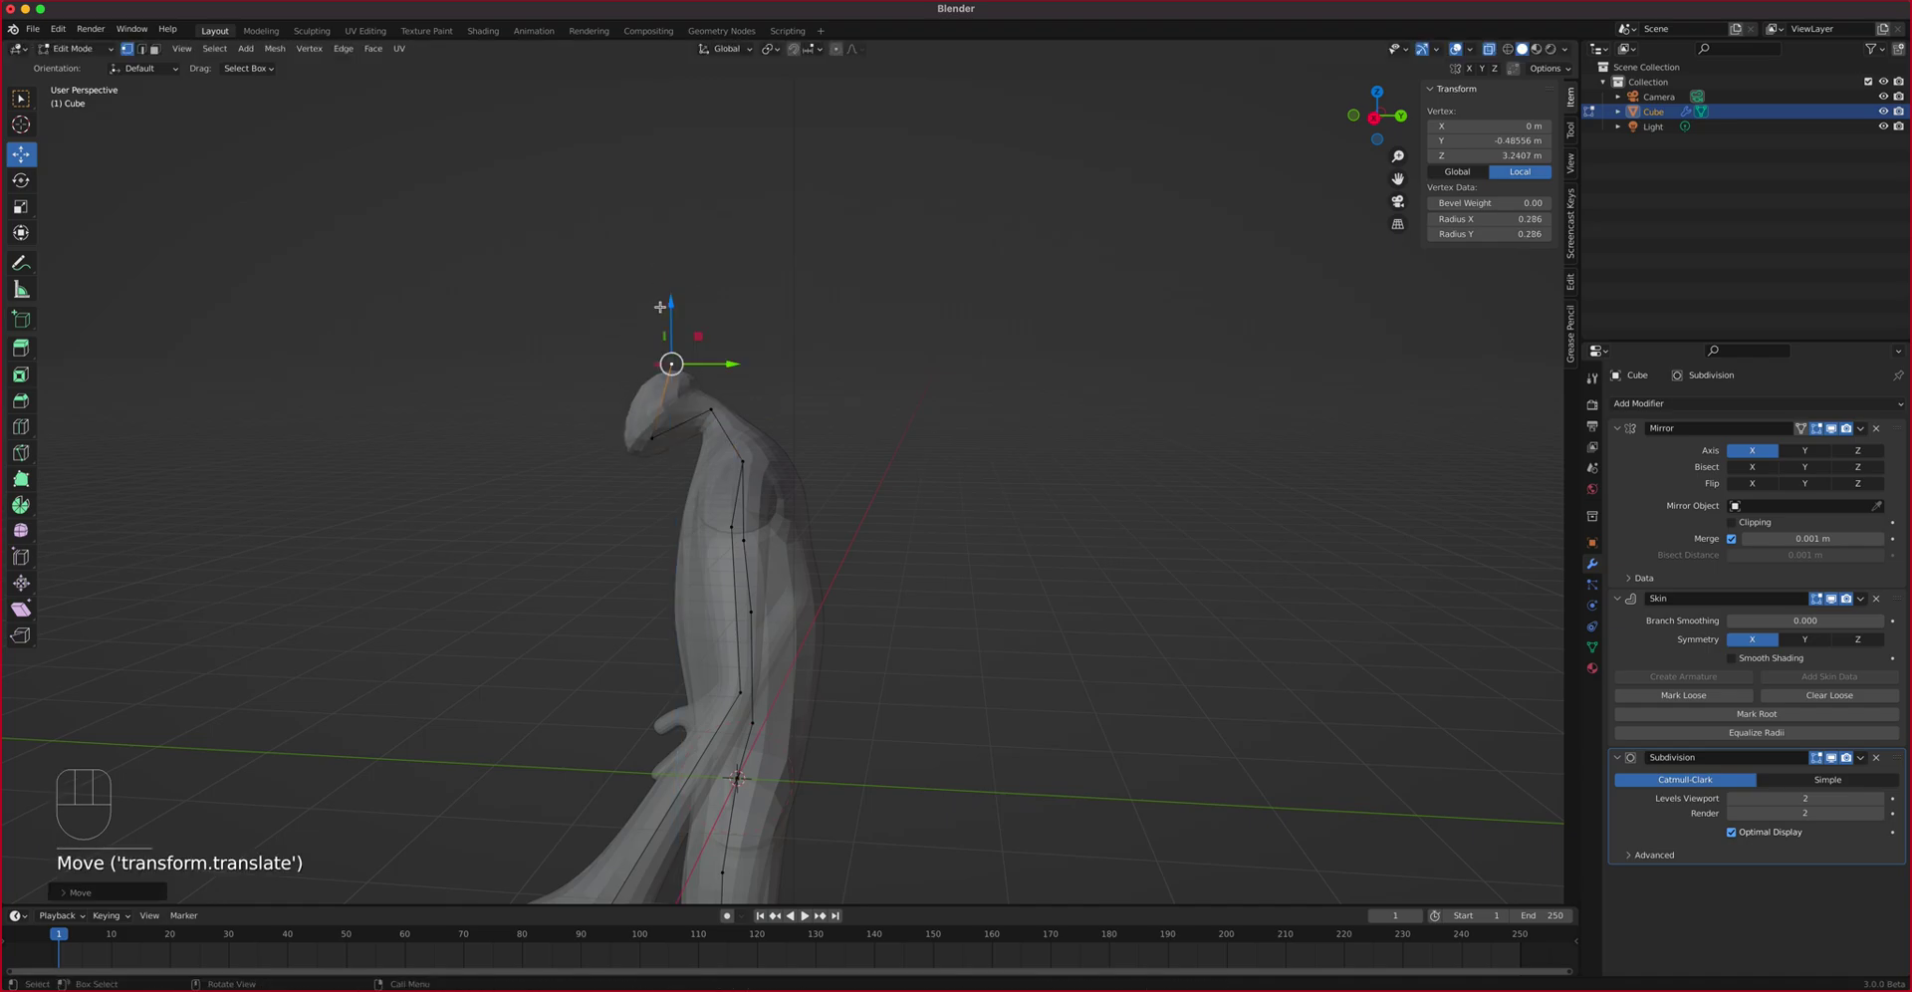
{"action": "key", "text": "e"}
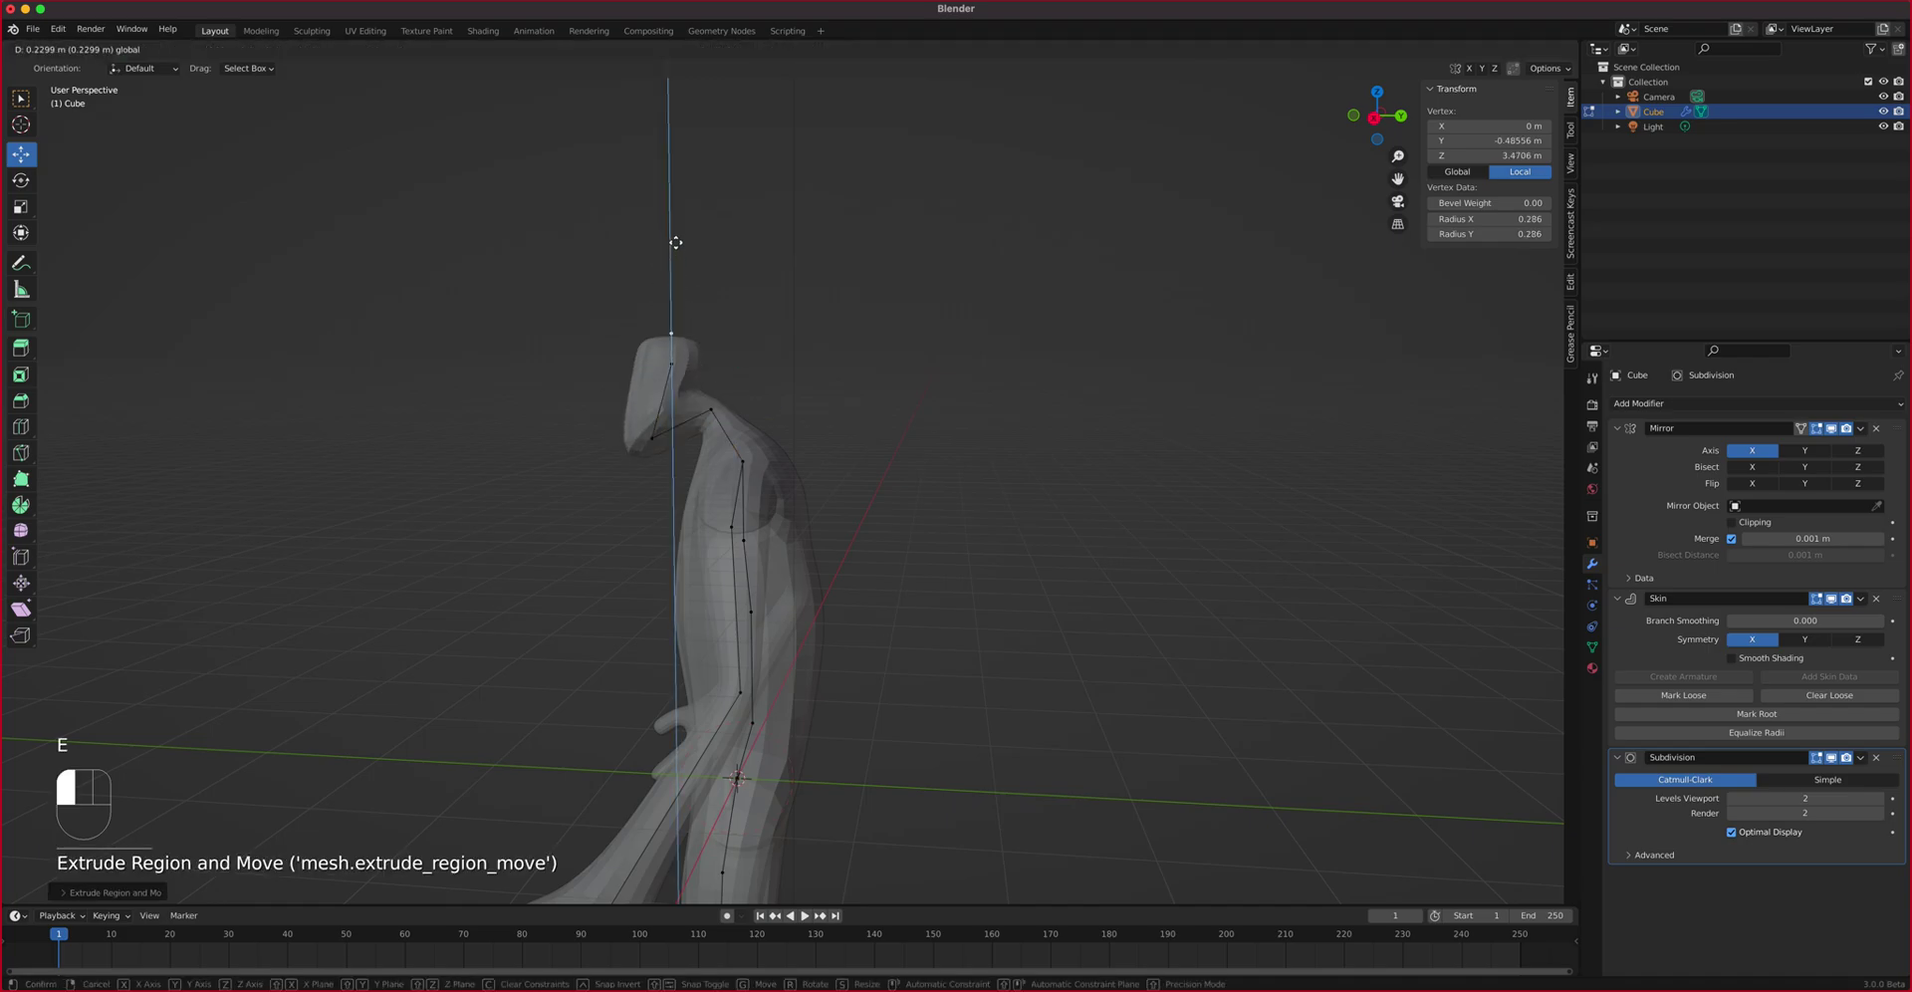
{"action": "left_click", "coordinate": [675, 211]}
{"action": "scroll", "coordinate": [680, 323], "scroll_direction": "up", "scroll_amount": 2}
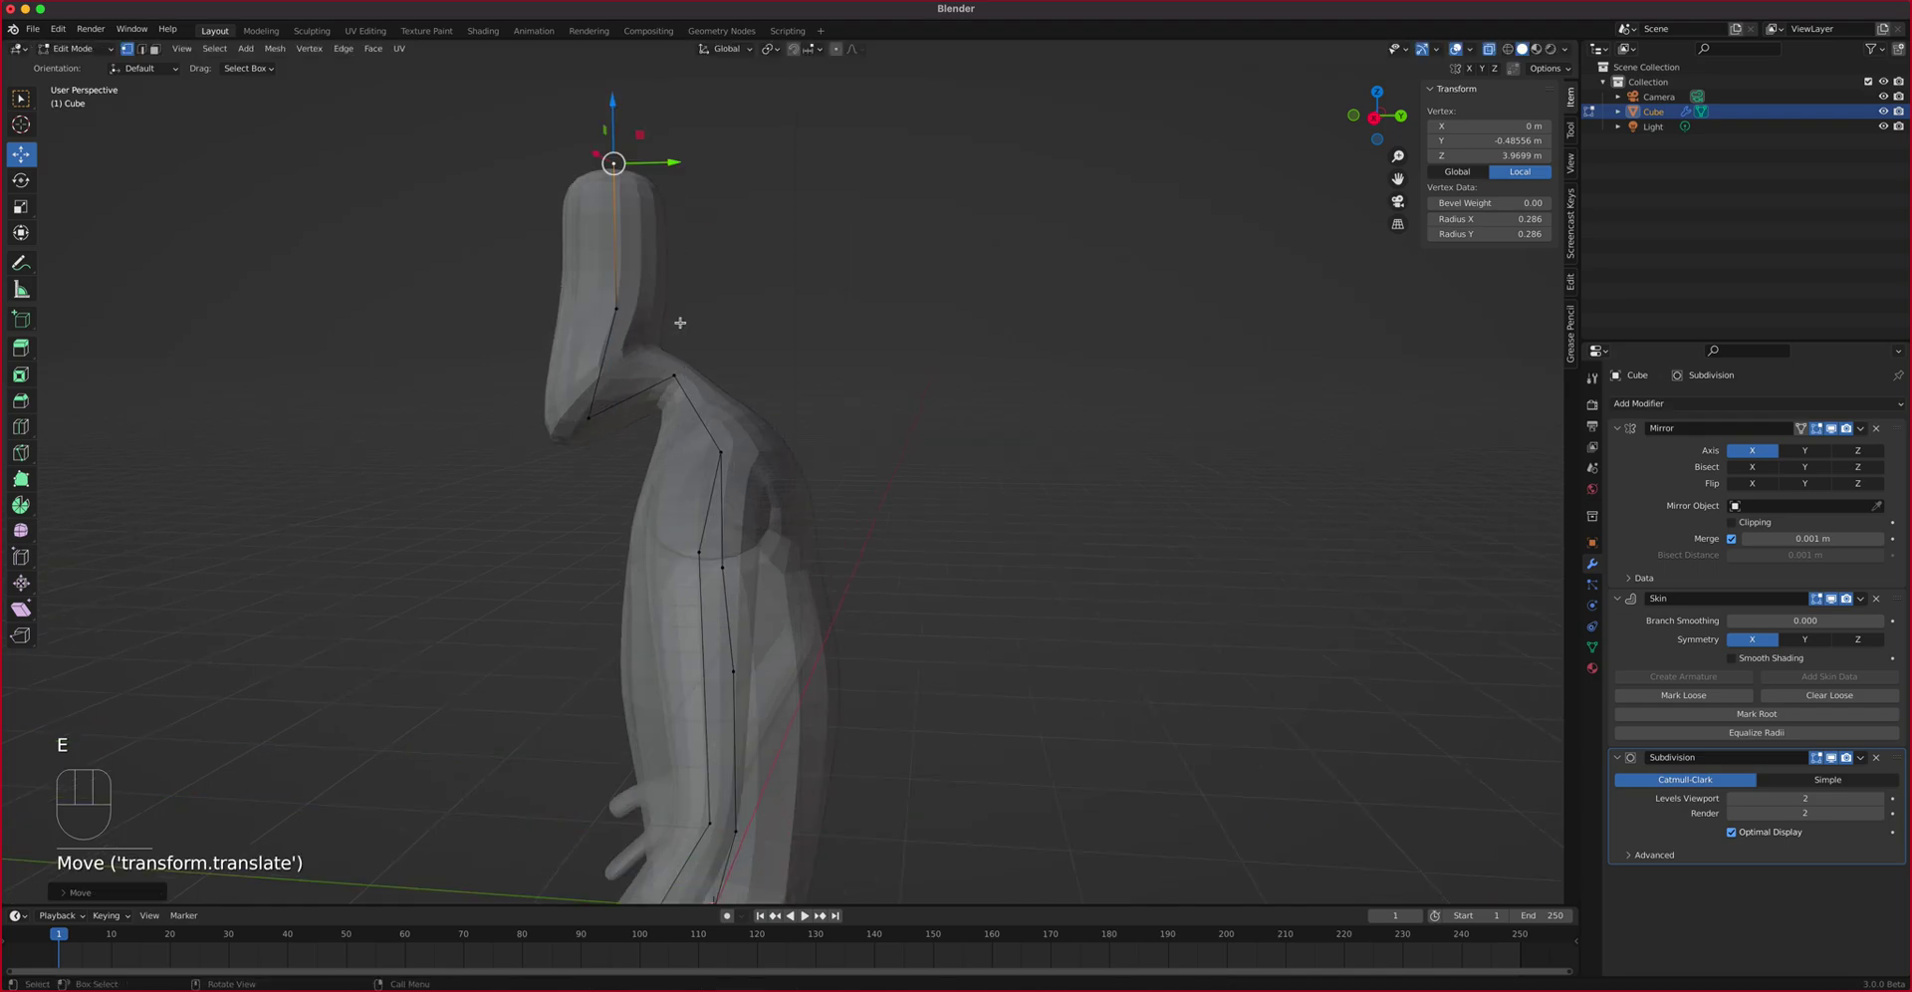
Enlarge the mid-head vertex's skin radius to about 0.540 and reduce the lower head vertex's X radius to about 0.254
{"action": "left_click", "coordinate": [622, 310]}
{"action": "key", "text": "ctrl+a"}
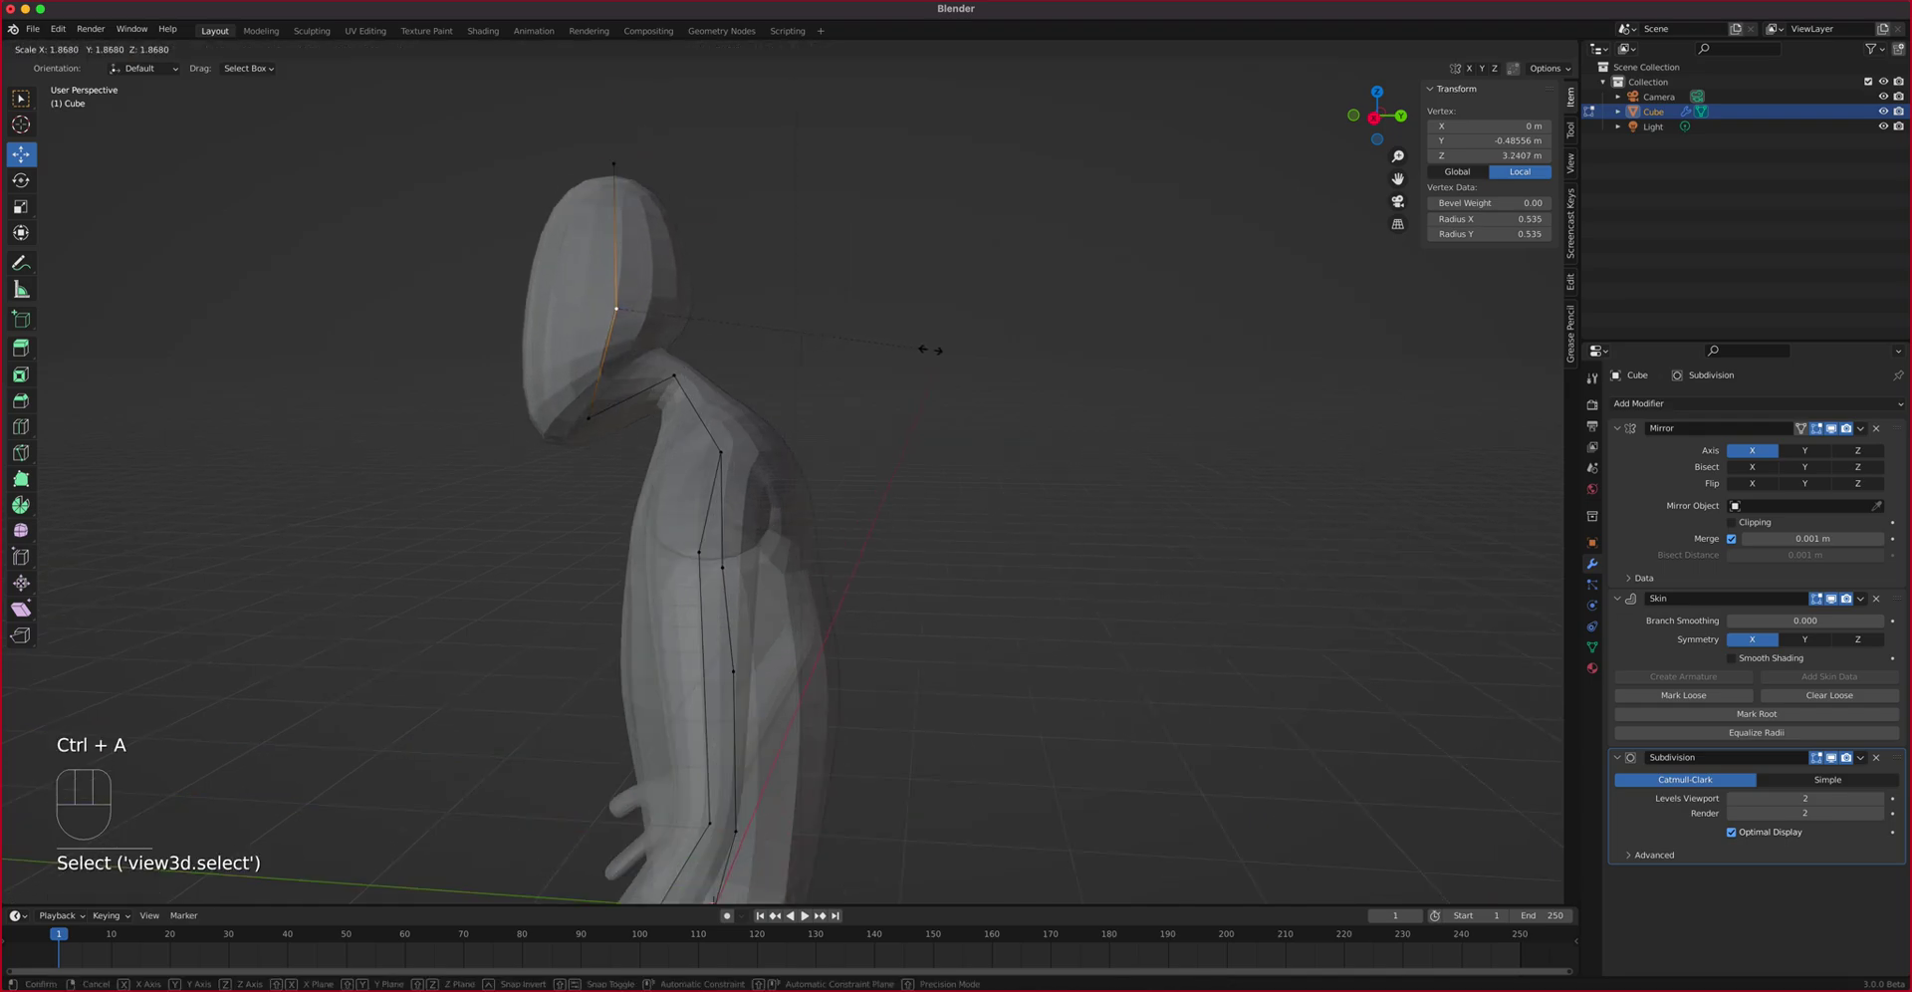
{"action": "left_click", "coordinate": [896, 371]}
{"action": "middle_click_drag", "start_coordinate": [897, 371], "coordinate": [804, 398]}
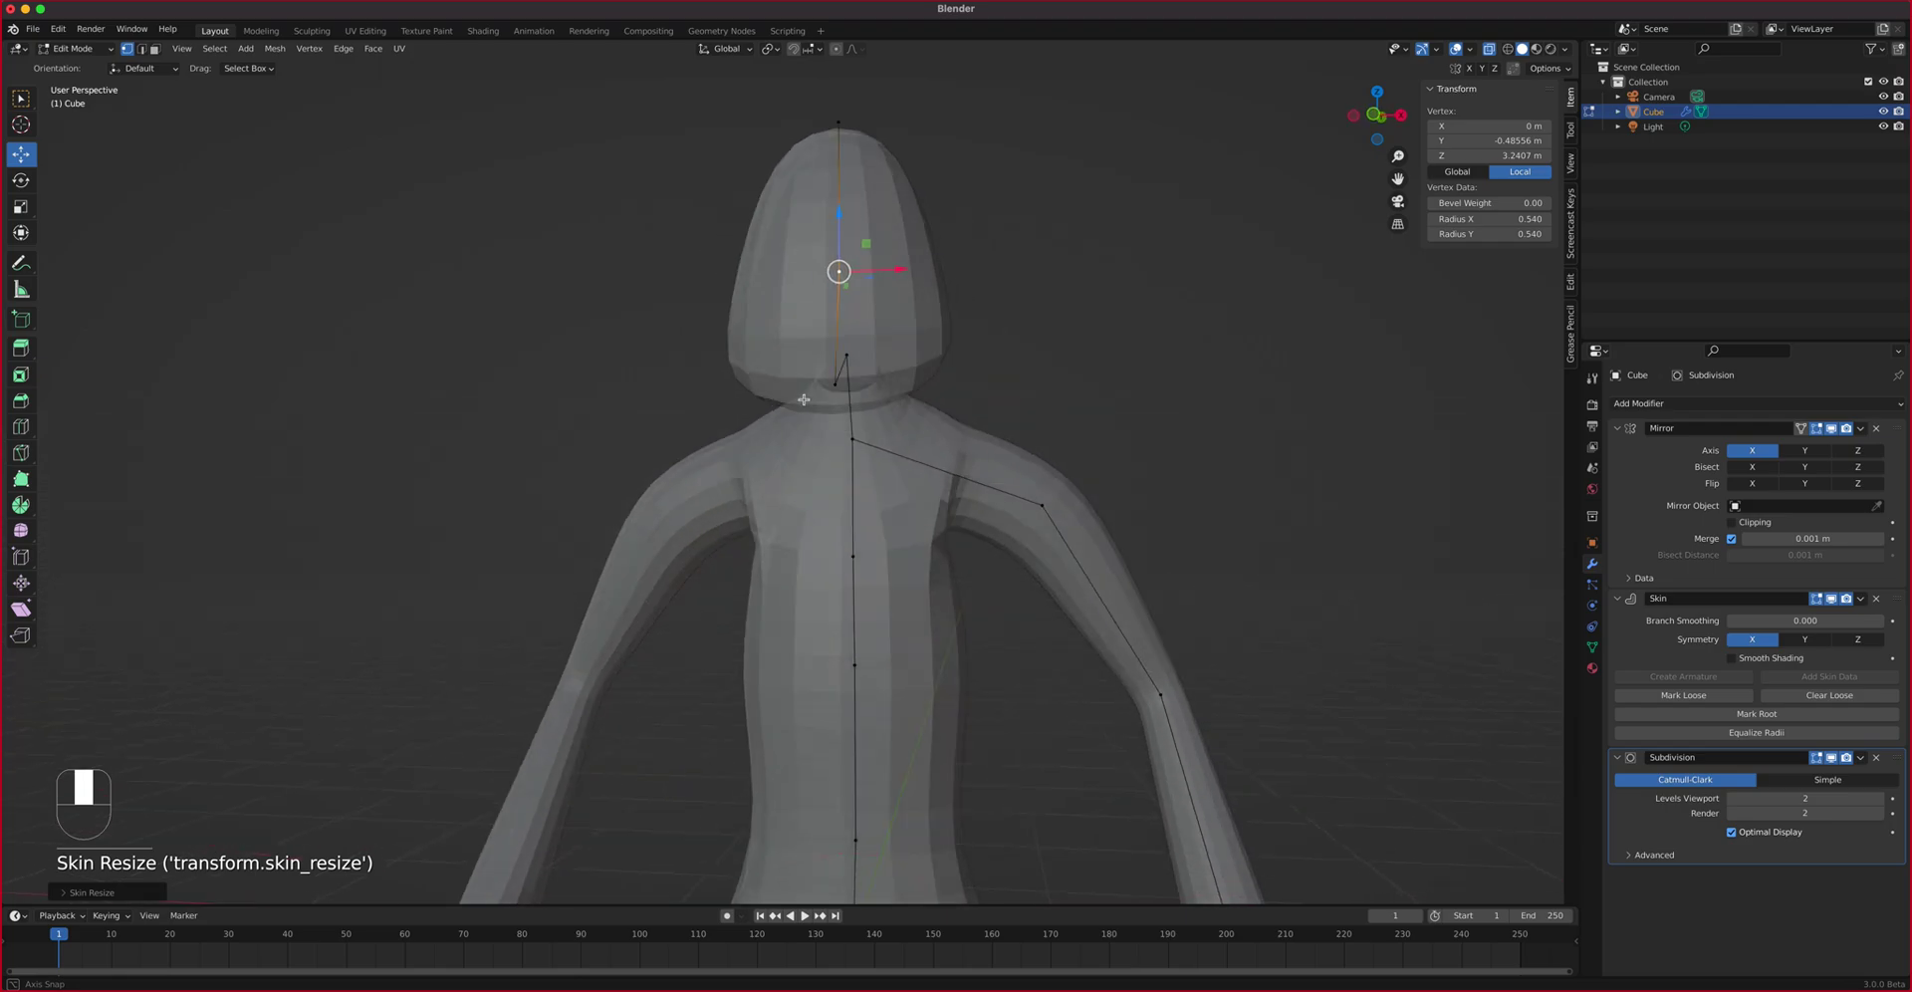
{"action": "left_click", "coordinate": [832, 384]}
{"action": "left_click_drag", "start_coordinate": [1488, 218], "coordinate": [1378, 198]}
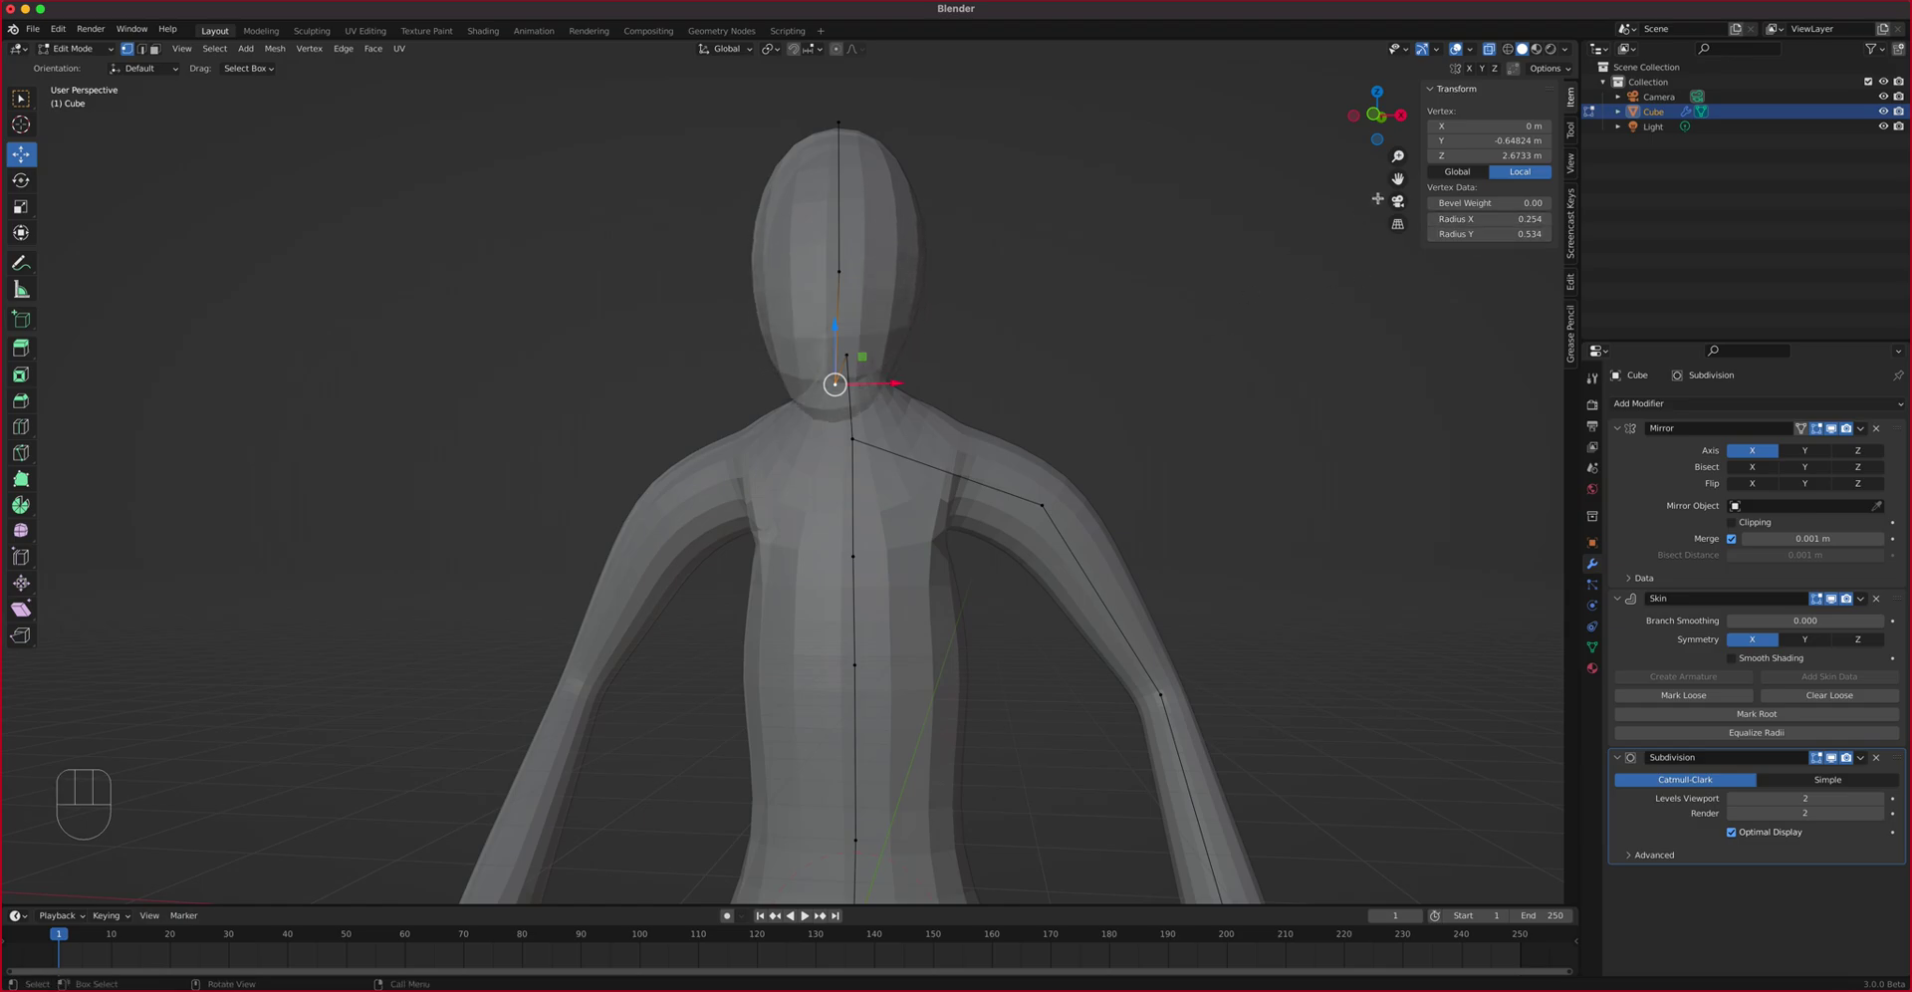
Turn off X-ray and check the whole smoothed figure from an angled view
{"action": "left_click", "coordinate": [1489, 49]}
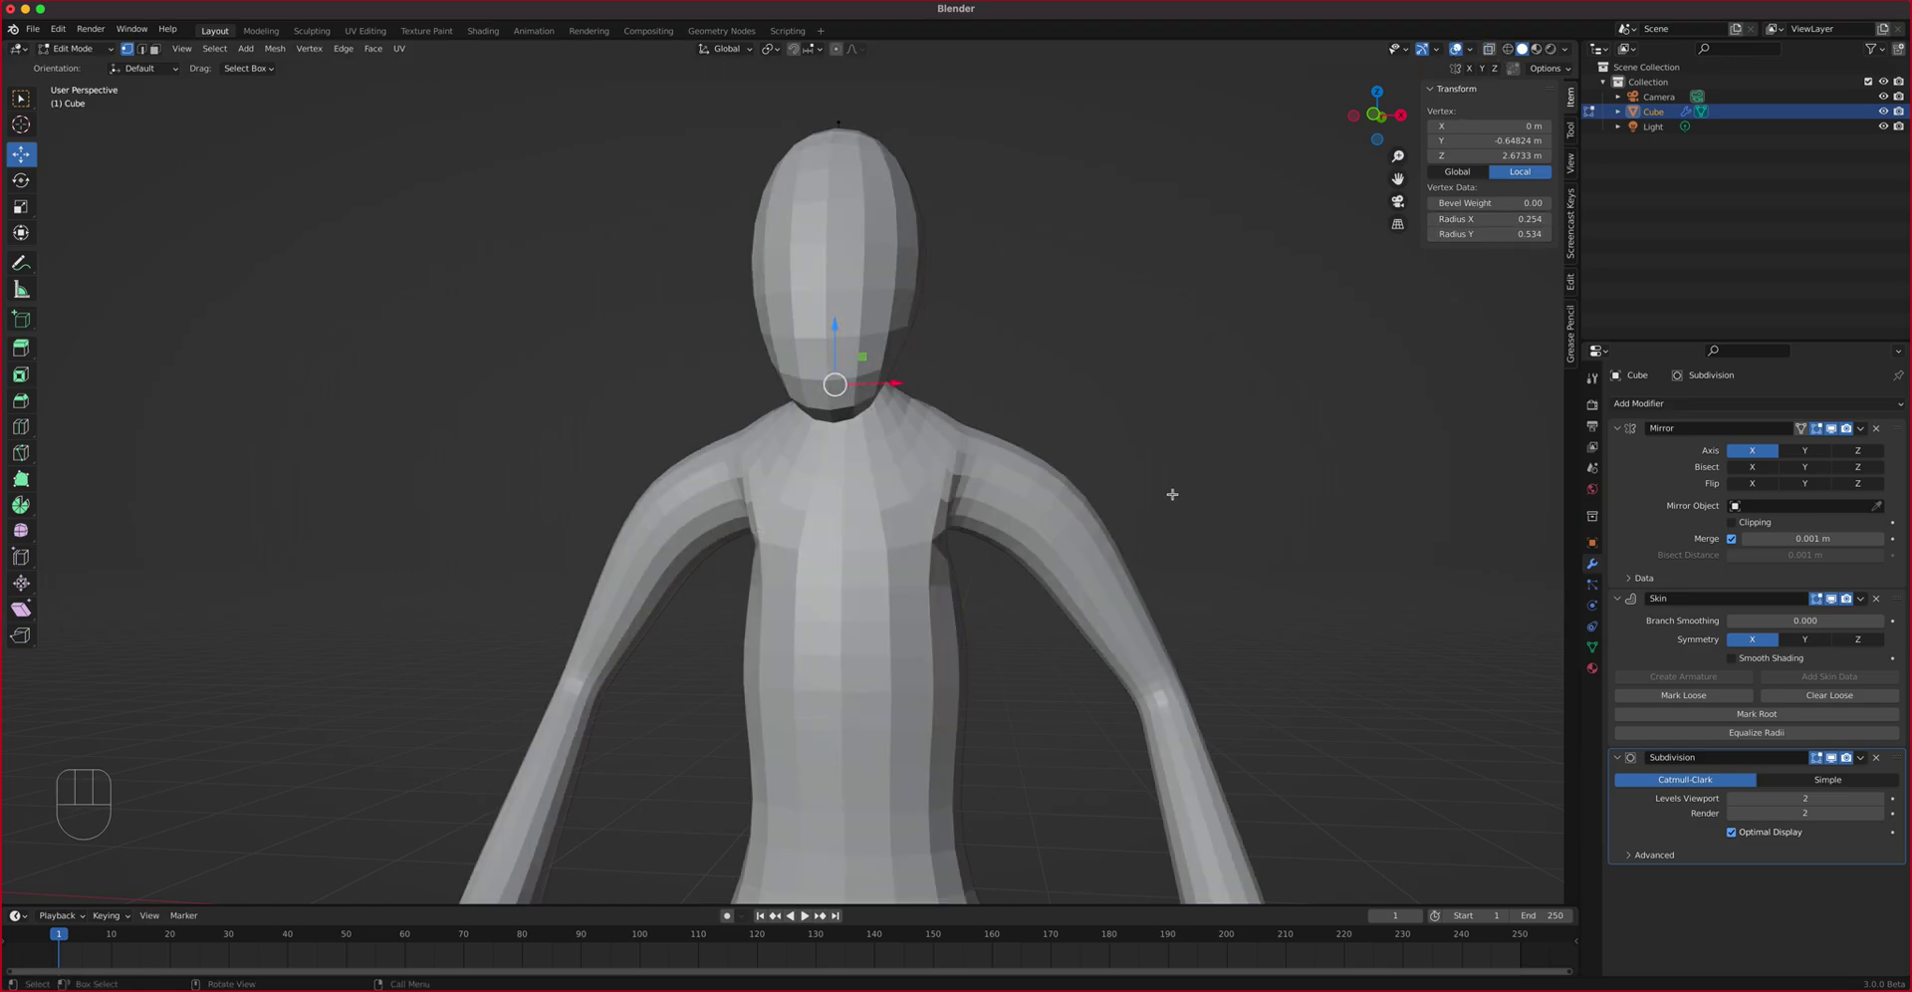
{"action": "scroll", "coordinate": [1170, 491], "scroll_direction": "down", "scroll_amount": 3}
{"action": "middle_click_drag", "start_coordinate": [1049, 558], "coordinate": [872, 508], "text": "shift"}
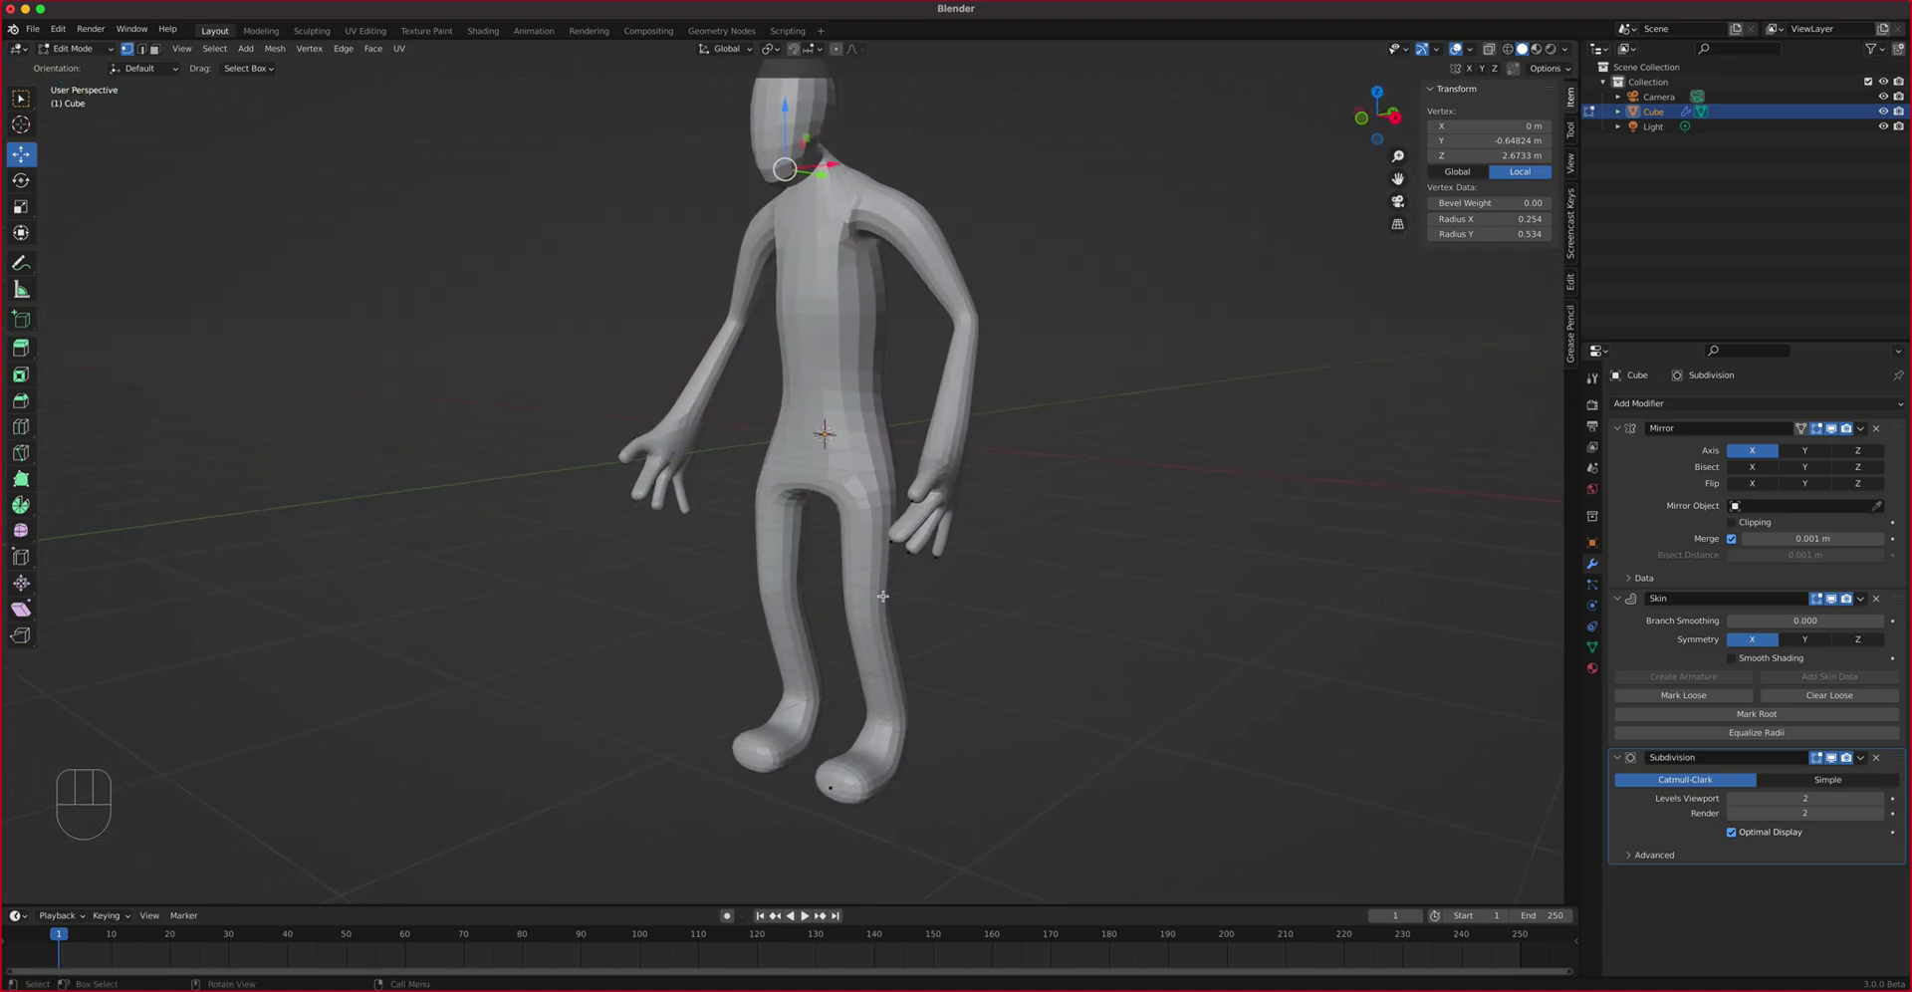
{"action": "middle_click_drag", "start_coordinate": [834, 589], "coordinate": [827, 627]}
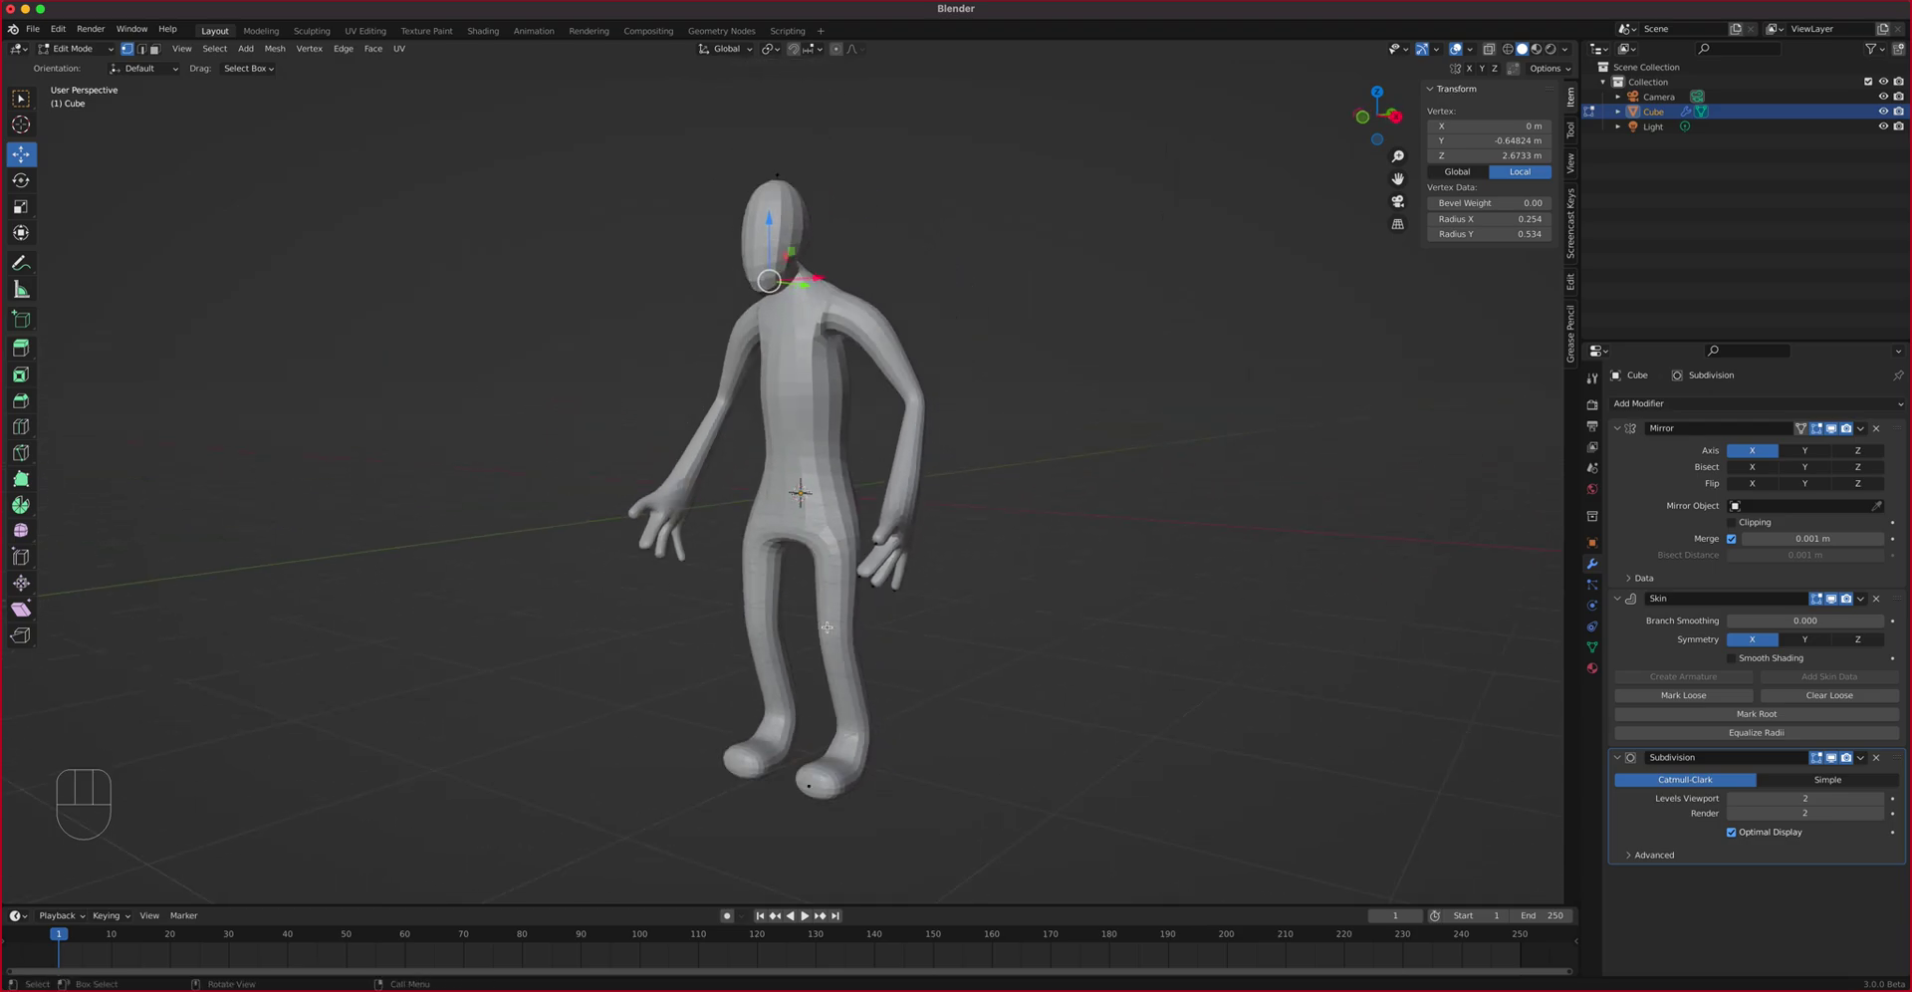